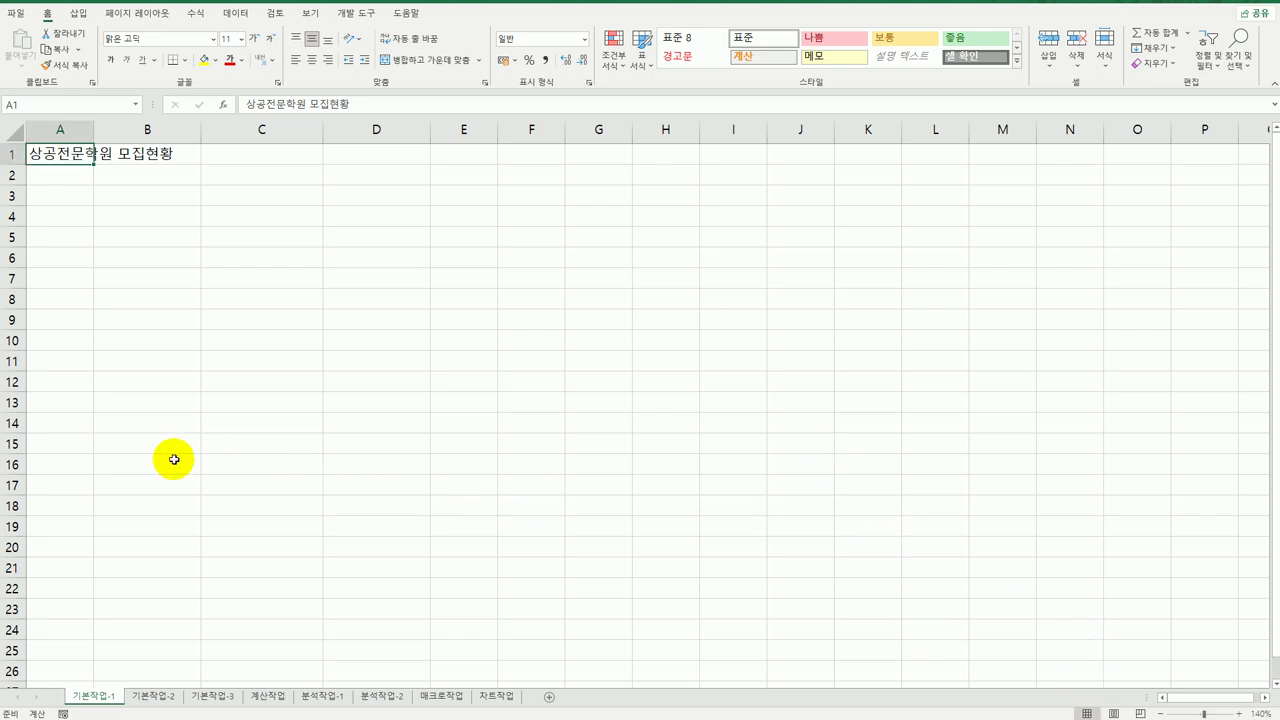
drag(40, 197, 515, 344)
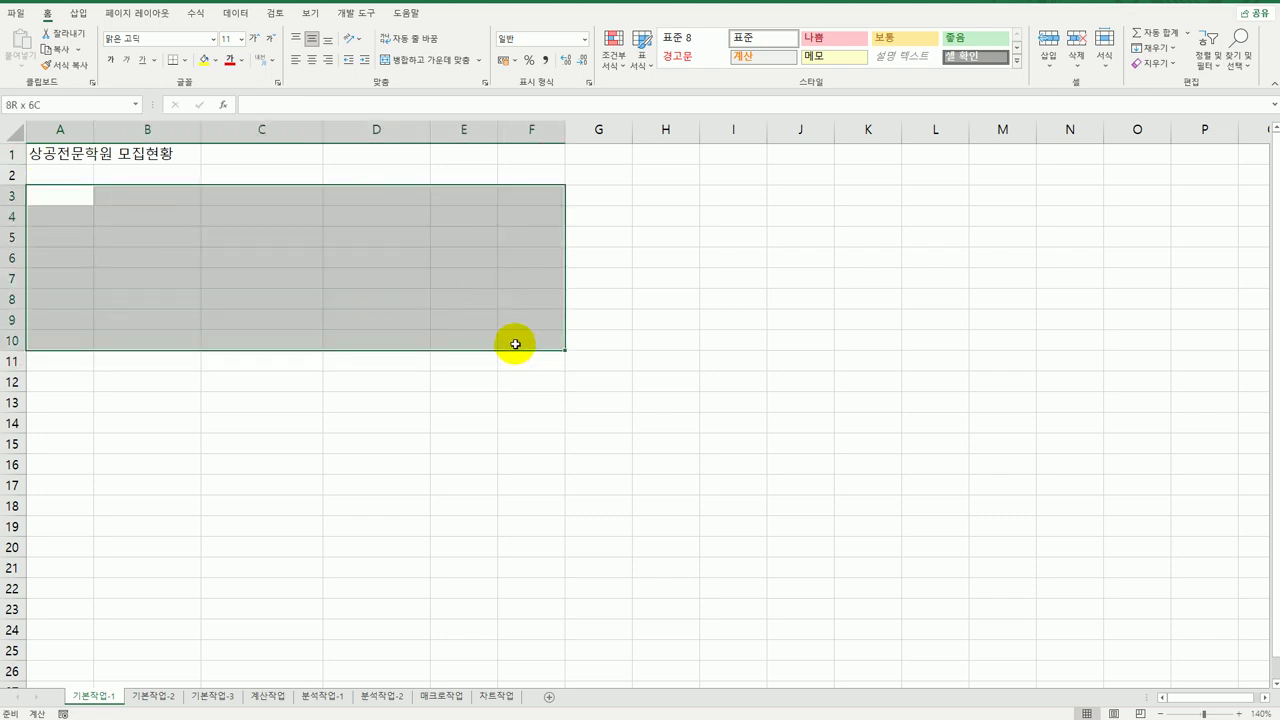
click(517, 344)
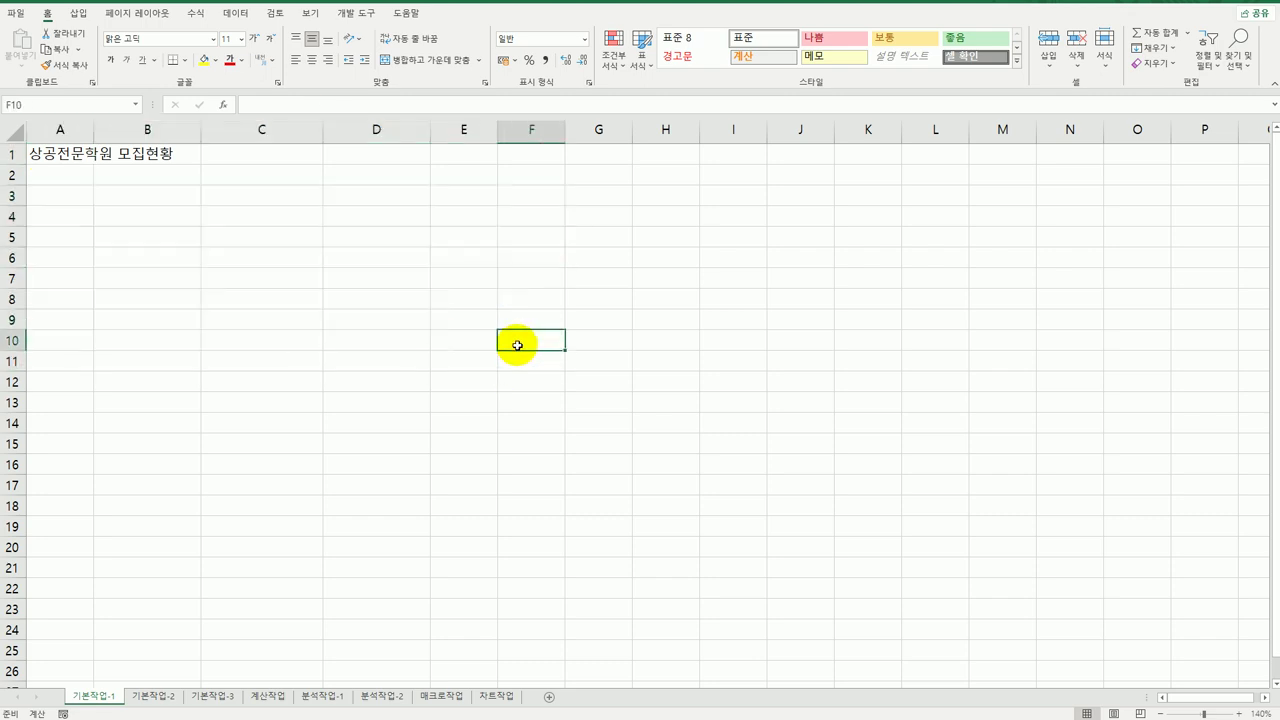
On sheet 기본작업-2, autofit the widths of columns E and H to their contents.
click(170, 702)
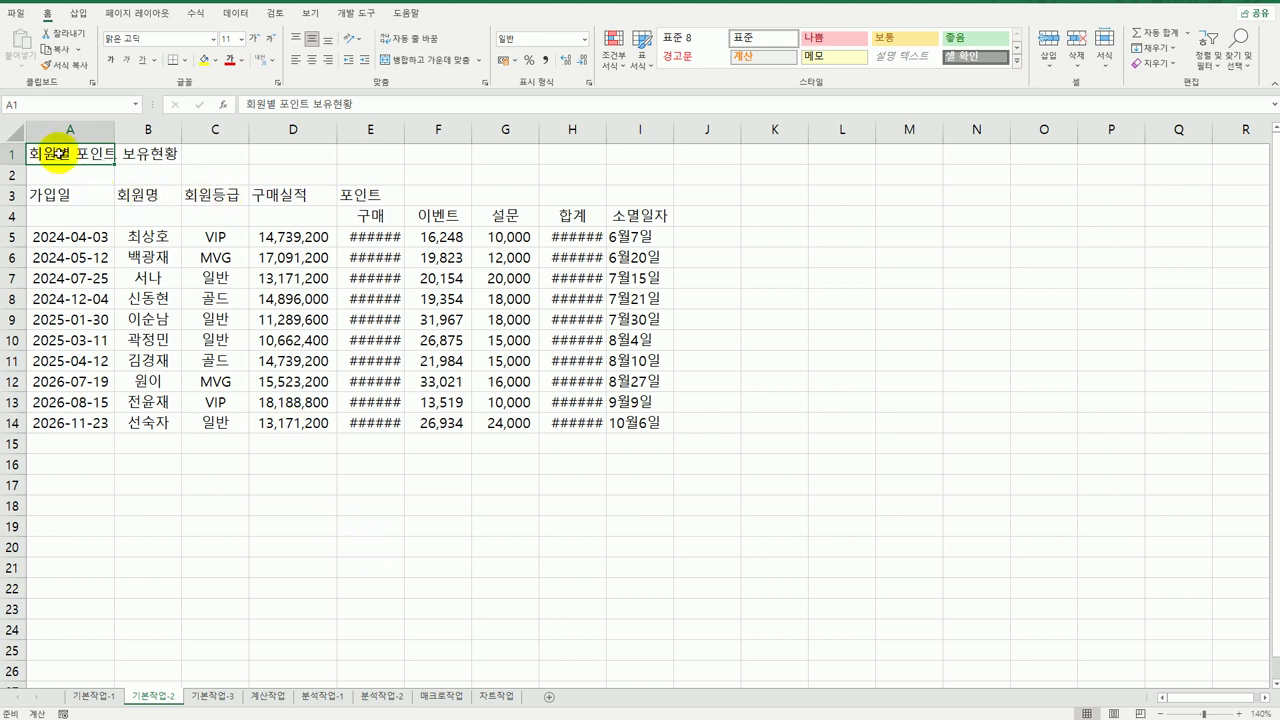
double_click(405, 130)
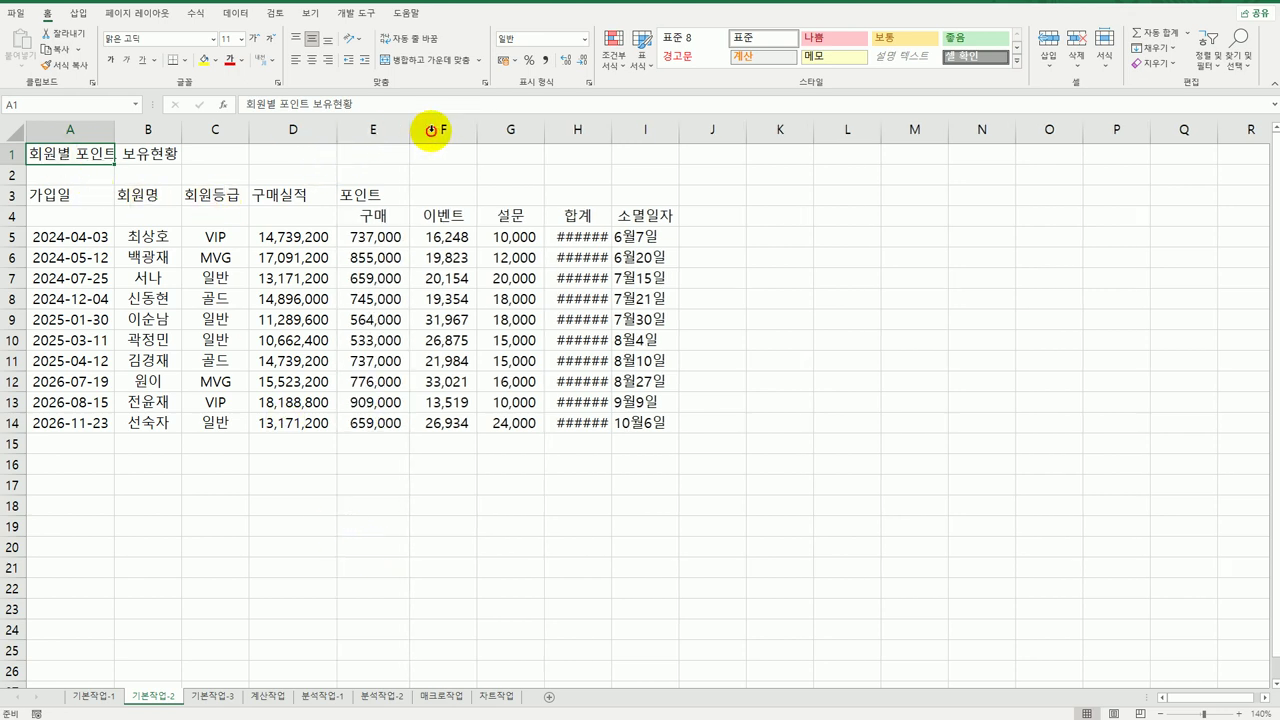
double_click(612, 129)
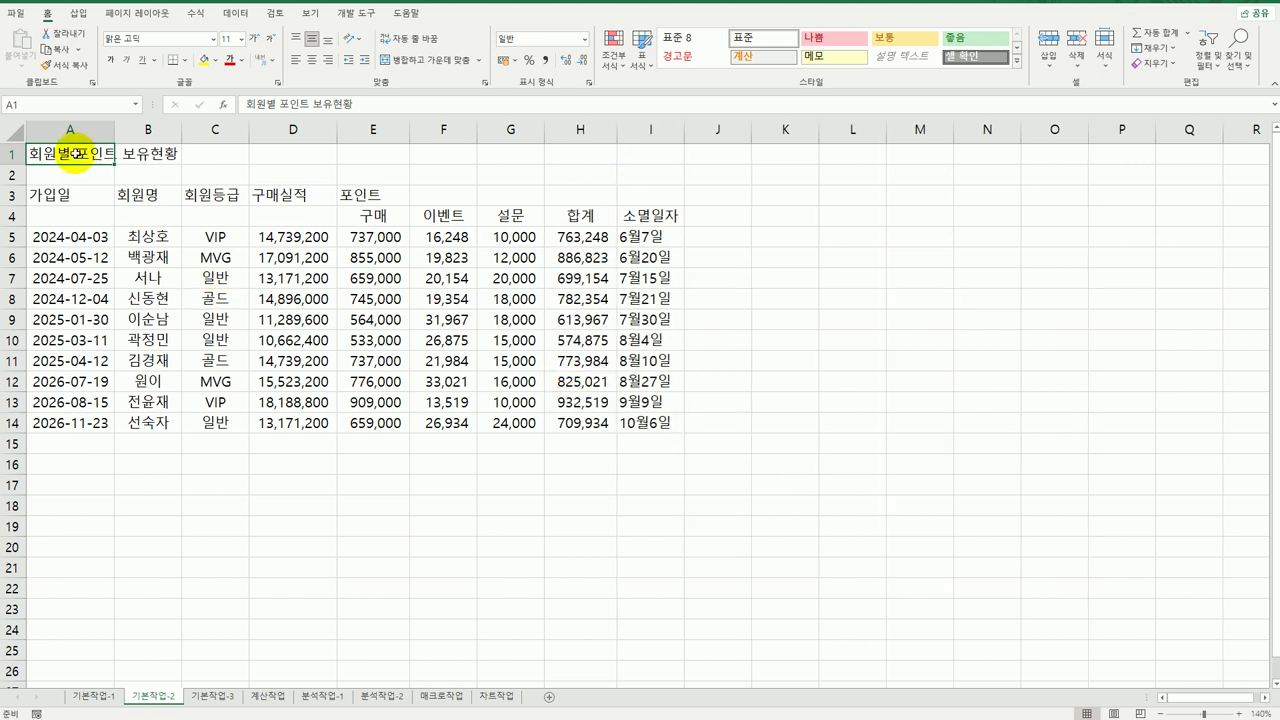
Merge and center the title across A1:I1 and set its font to 굴림체.
drag(75, 153, 643, 157)
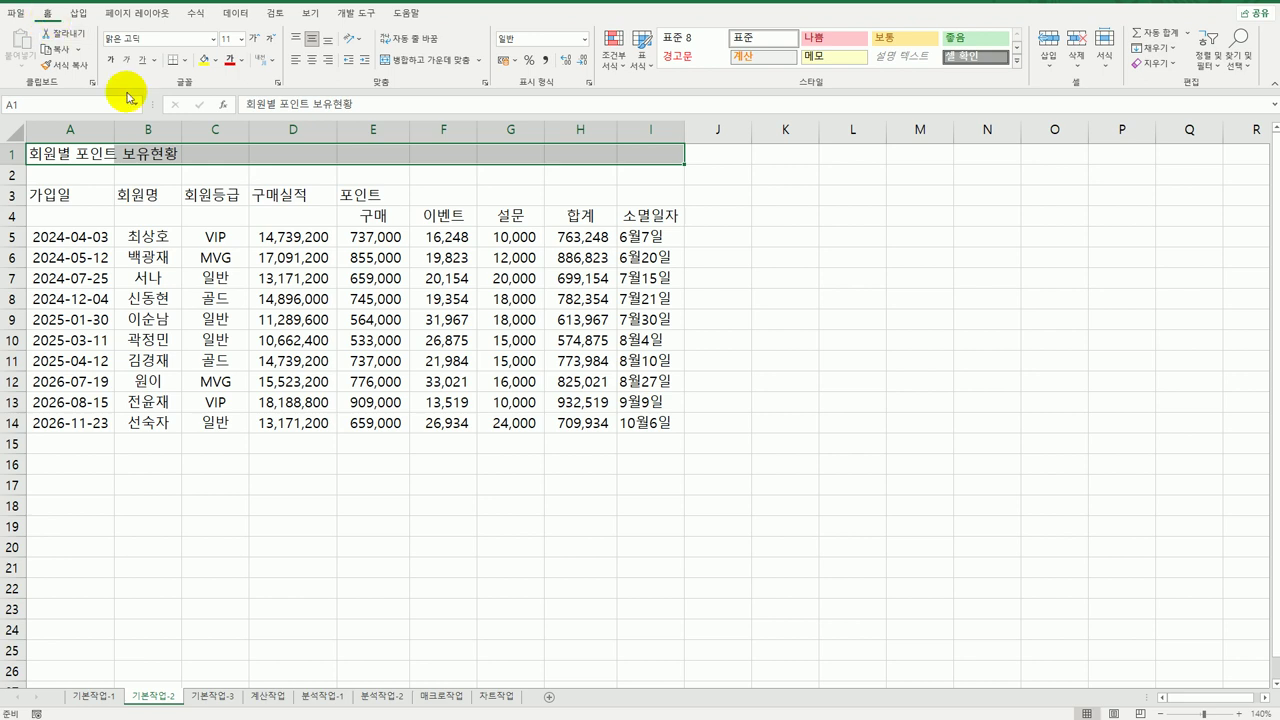
click(413, 63)
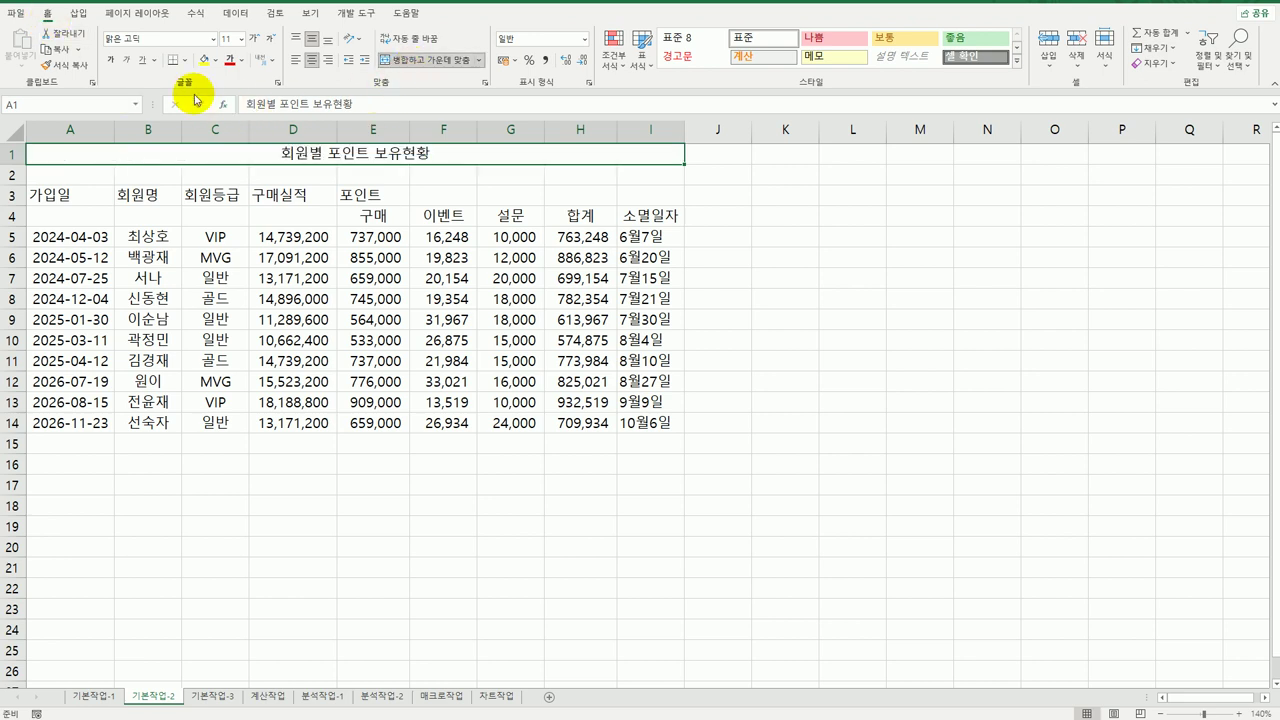
click(213, 39)
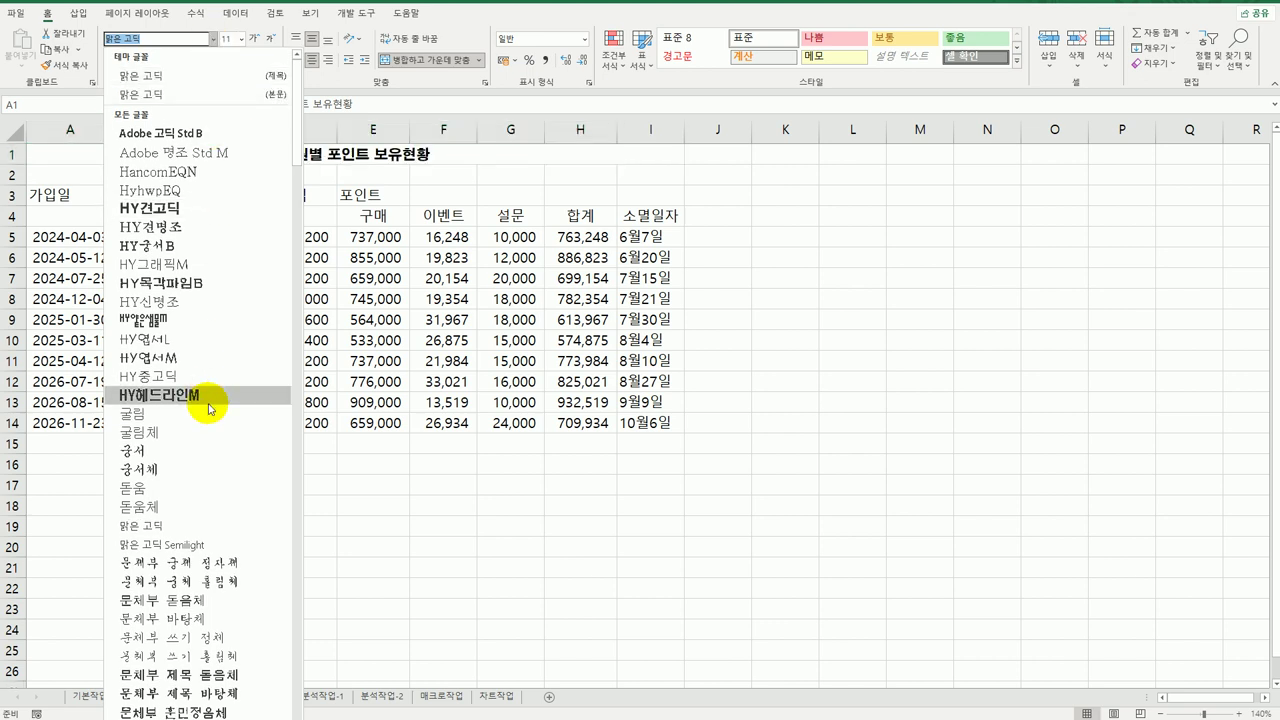
click(196, 437)
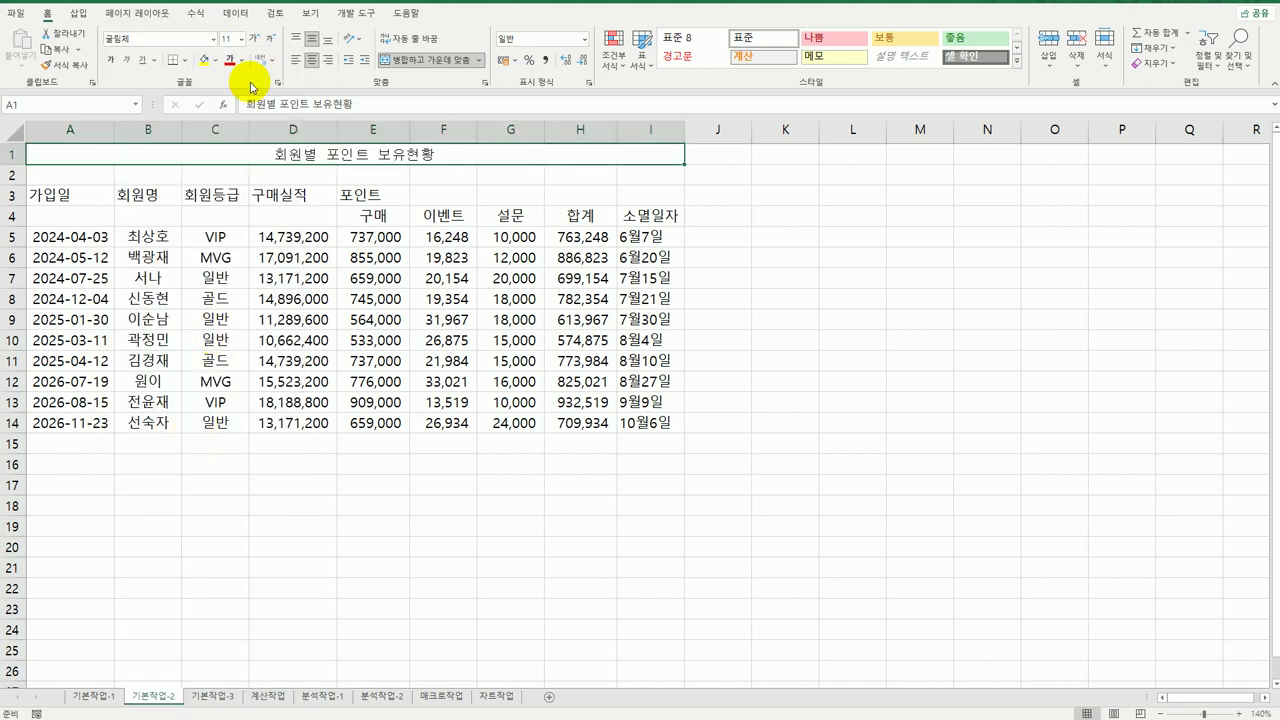
Set the merged title's font size to 16 and make it bold.
click(244, 40)
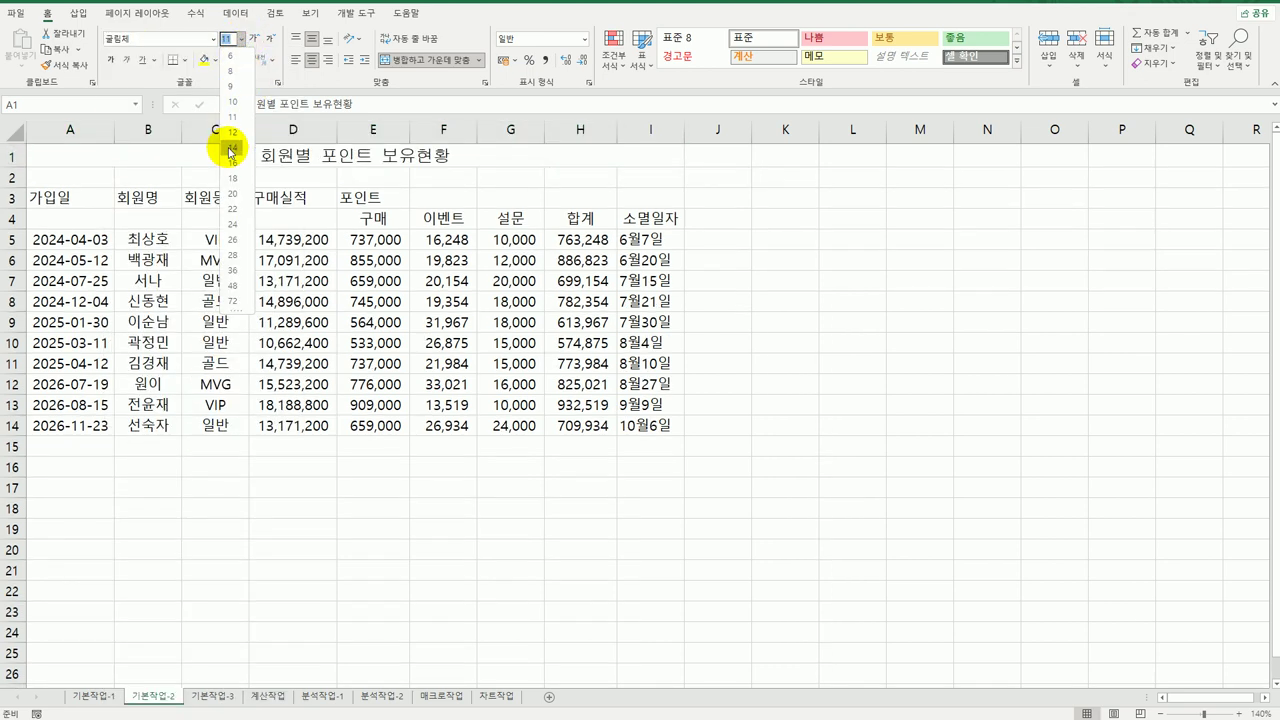
click(230, 148)
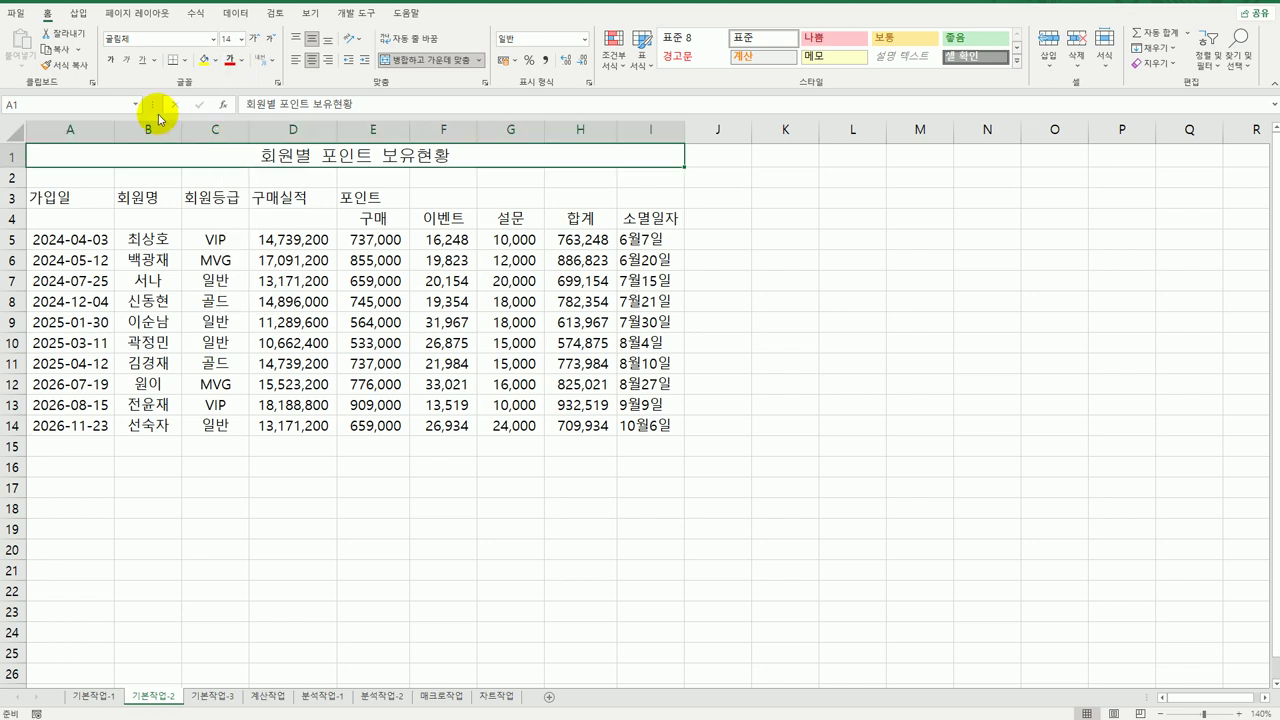
click(241, 40)
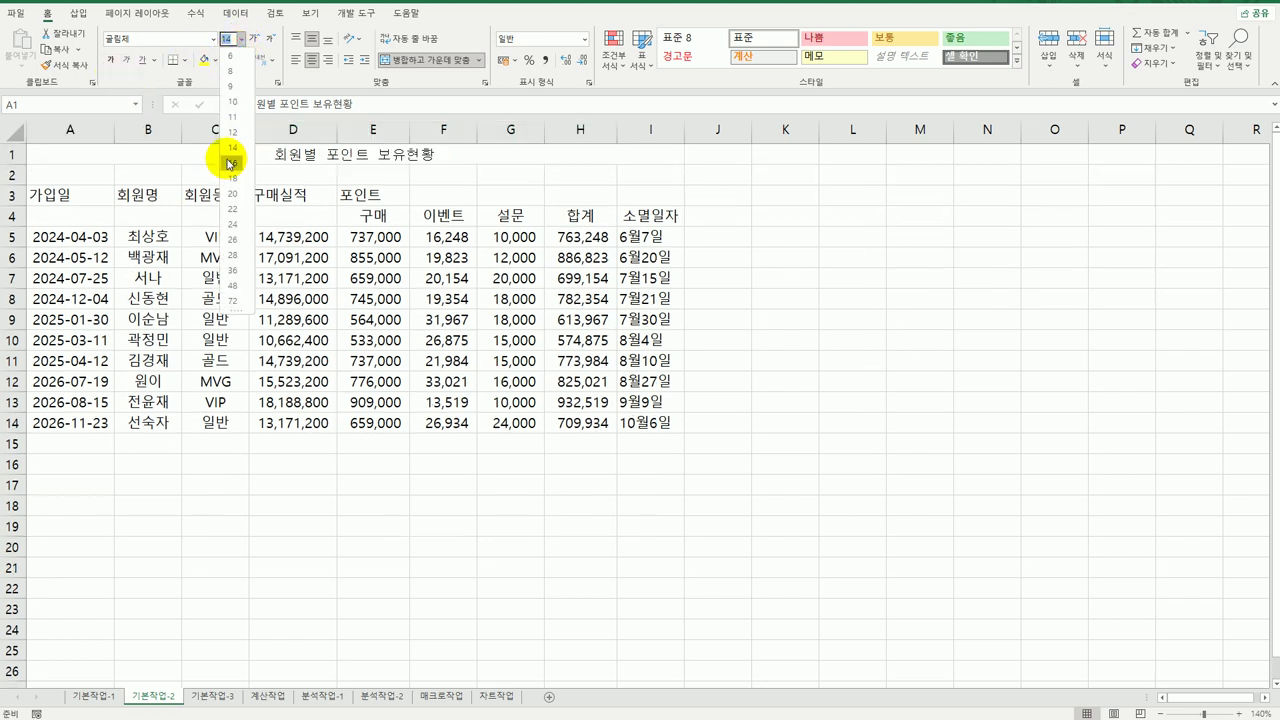
click(231, 161)
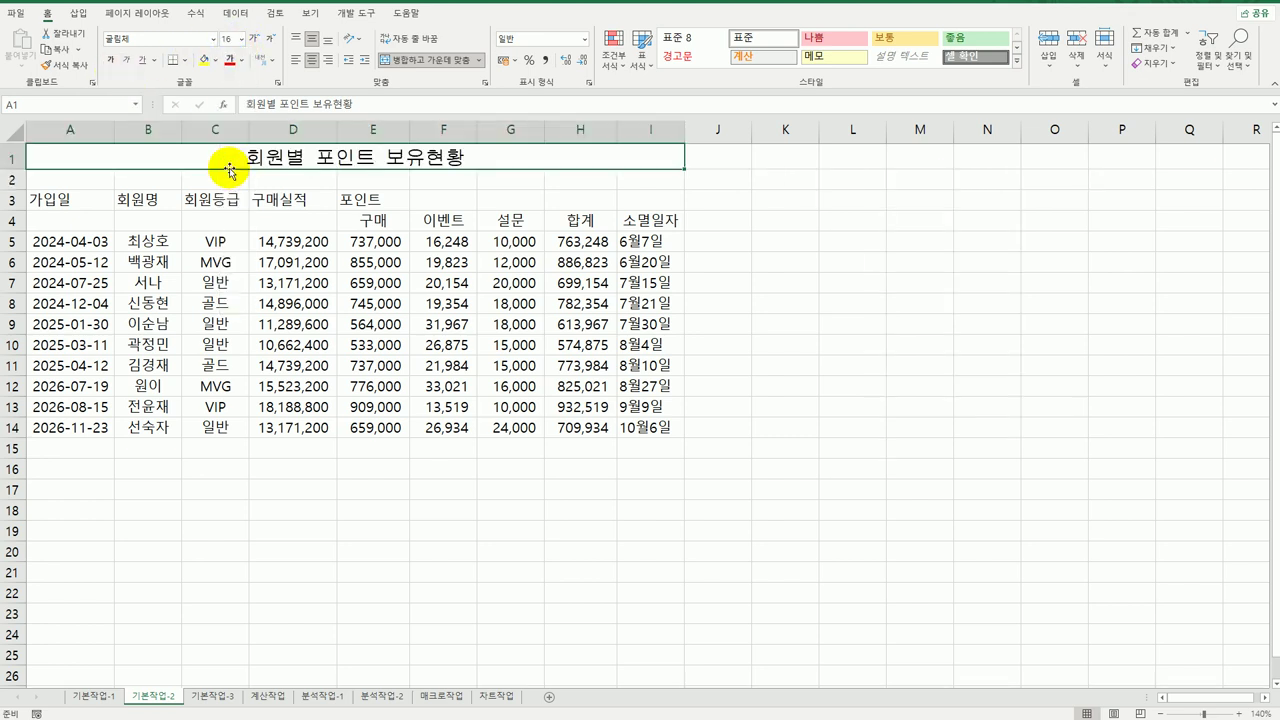
click(112, 62)
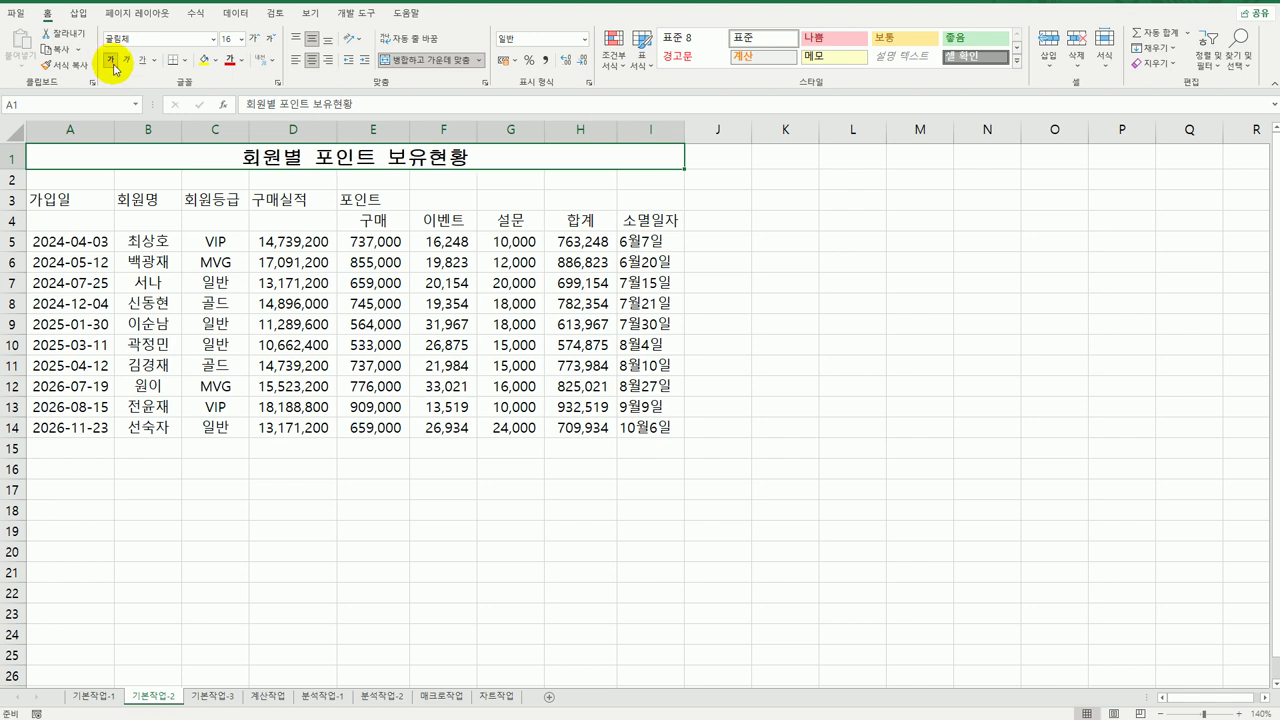
click(285, 505)
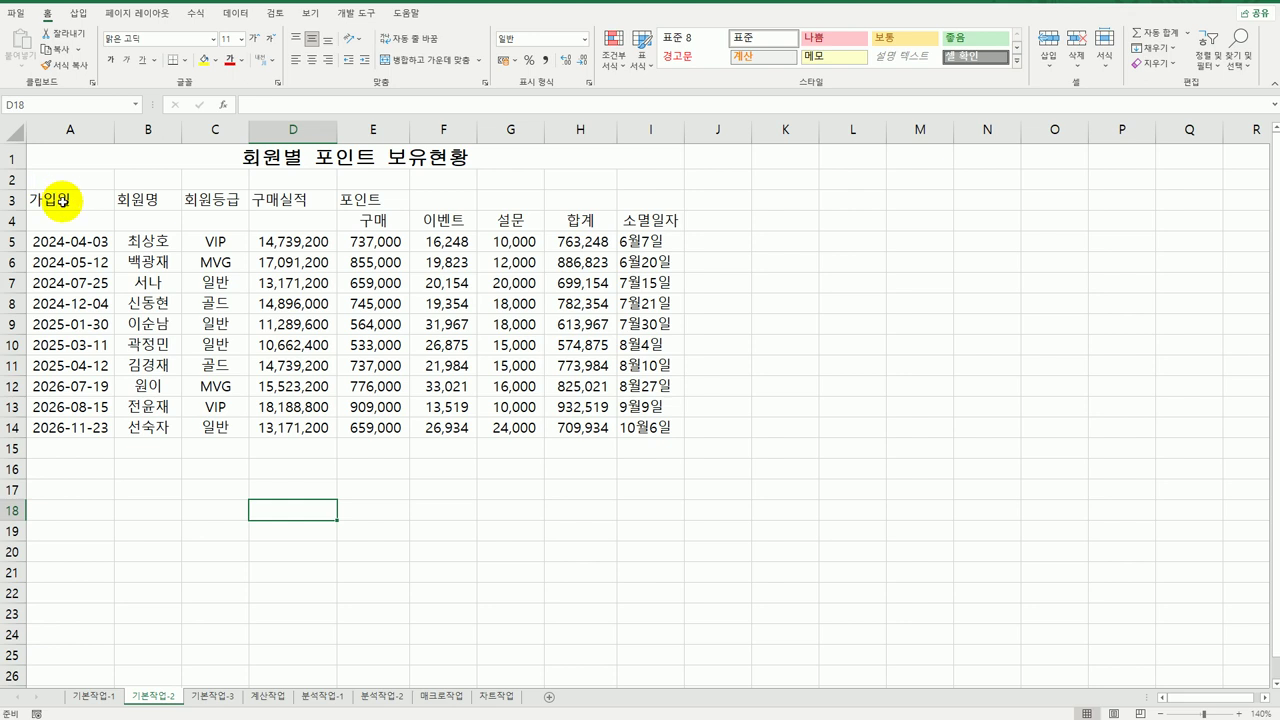
Merge and center the header ranges A3:A4, B3:B4, C3:C4, D3:D4 and E3:I3 together.
drag(62, 201, 60, 219)
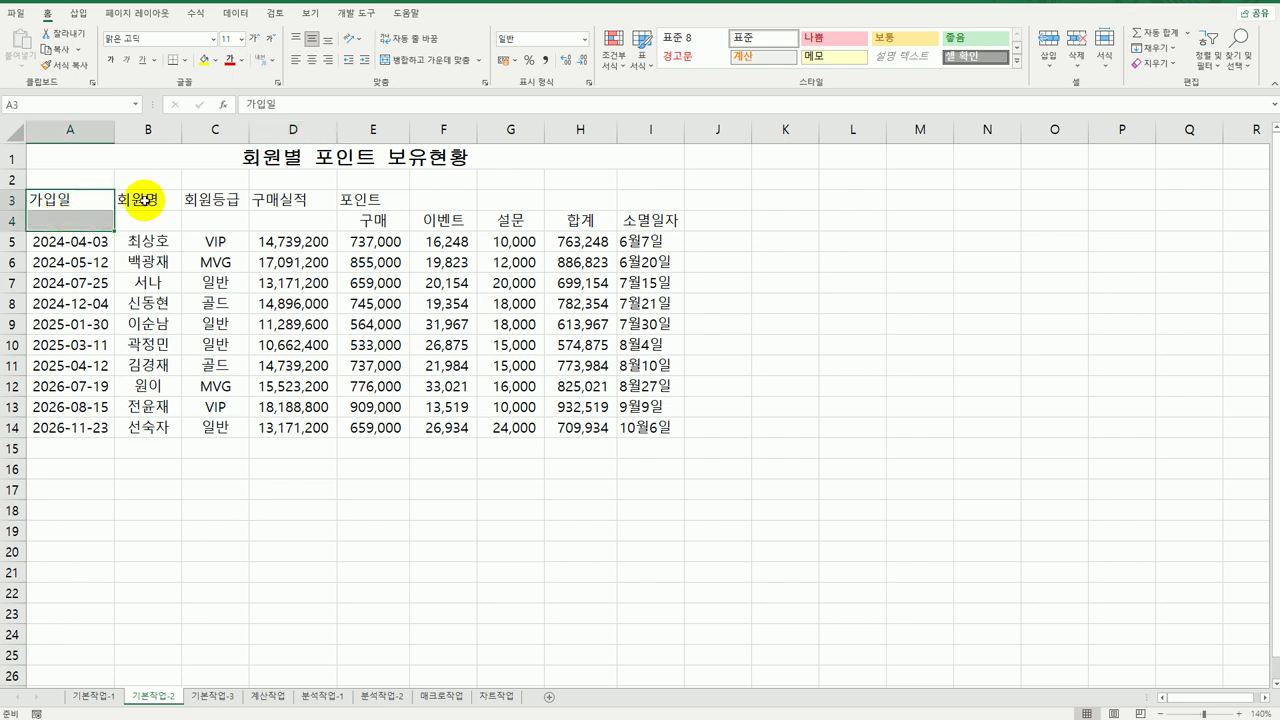
drag(145, 199, 203, 219)
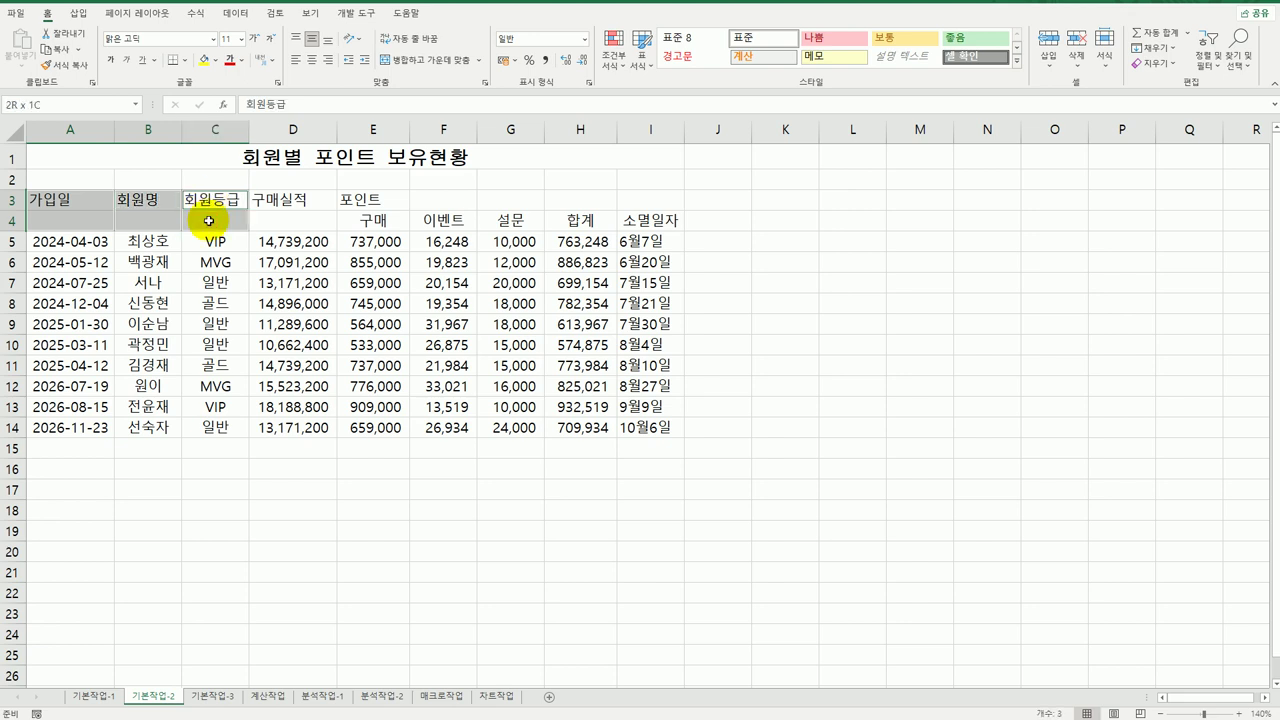
drag(287, 200, 286, 218)
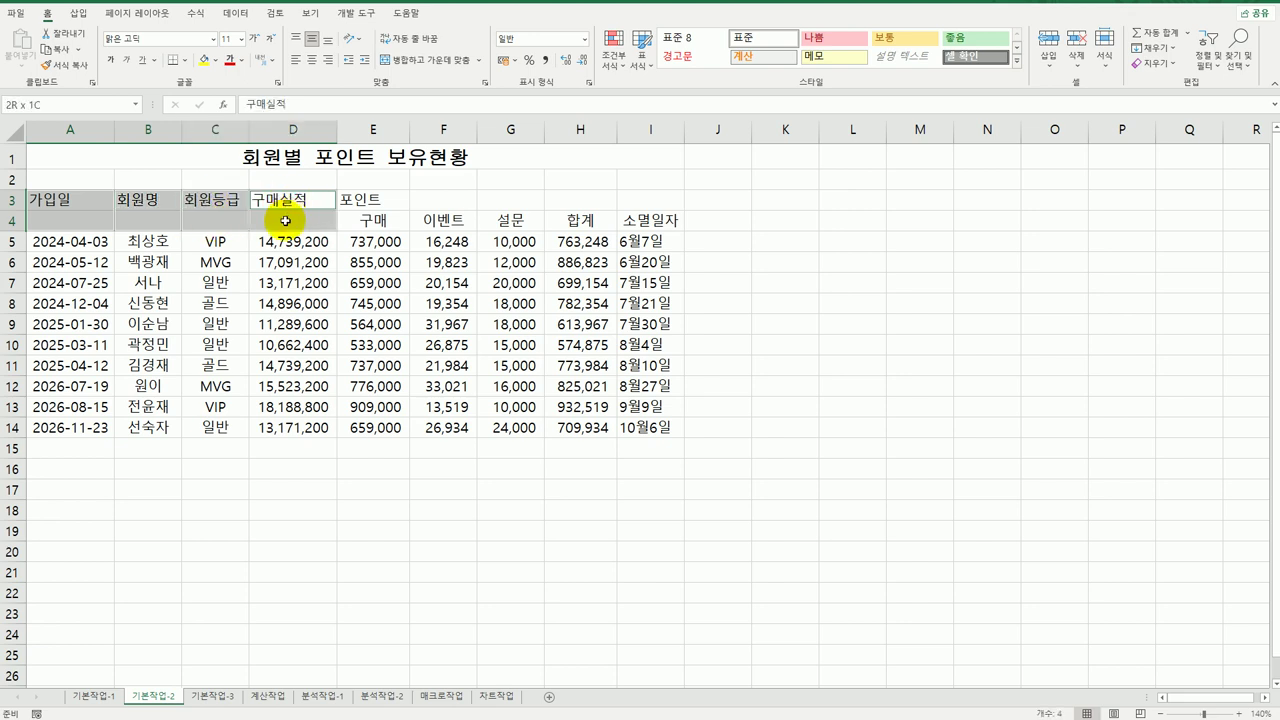
drag(368, 199, 657, 200)
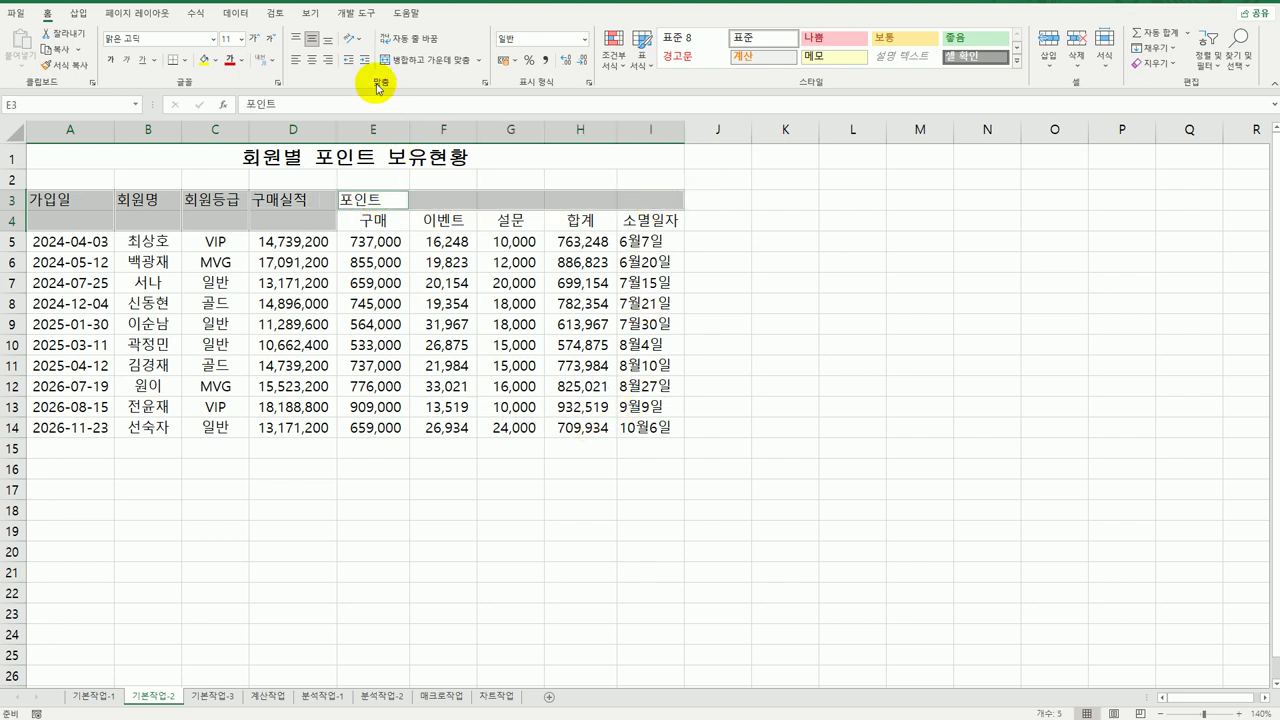
click(425, 62)
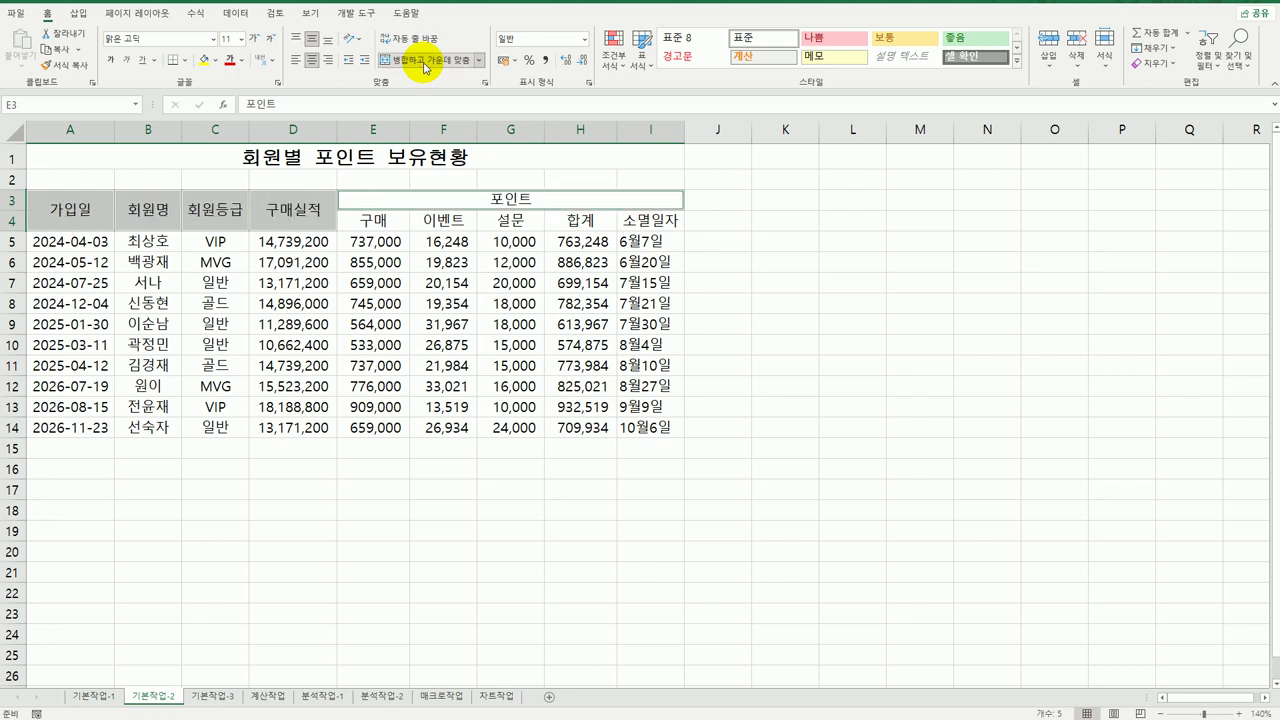
click(497, 204)
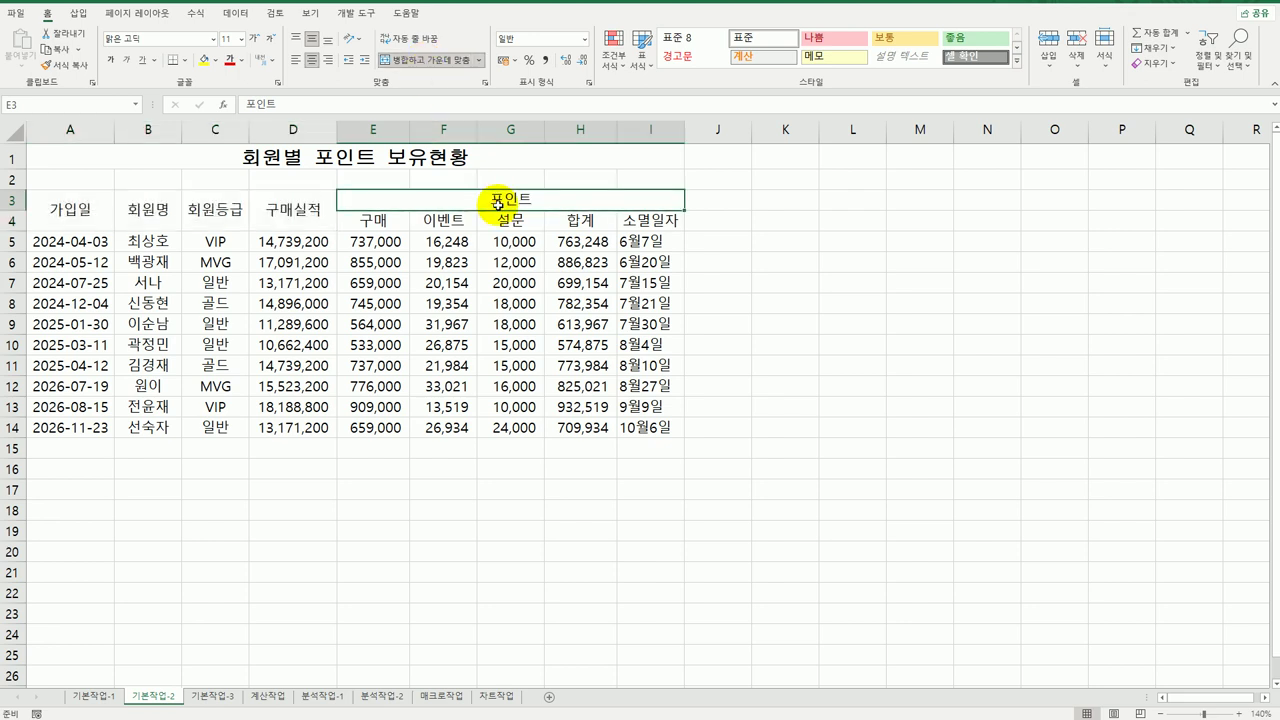
Give the header range A3:I4 the standard purple (자주) font color and the standard orange fill color.
drag(63, 211, 649, 205)
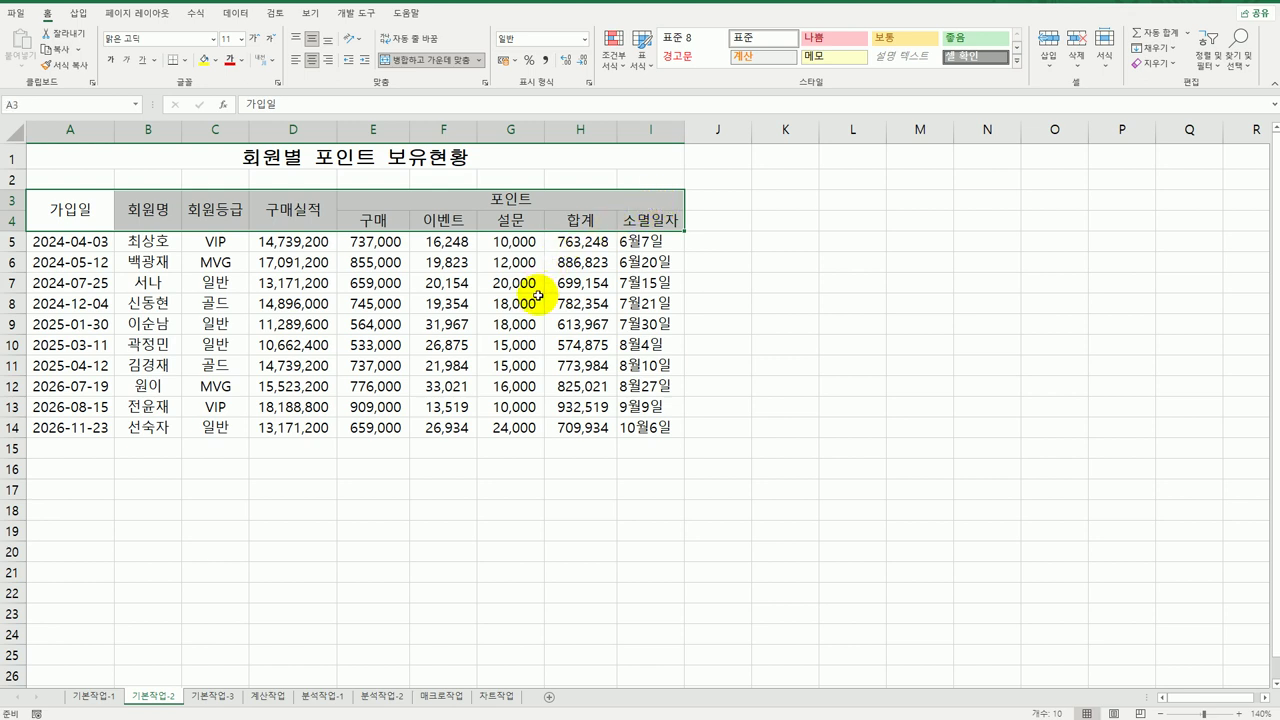
click(244, 62)
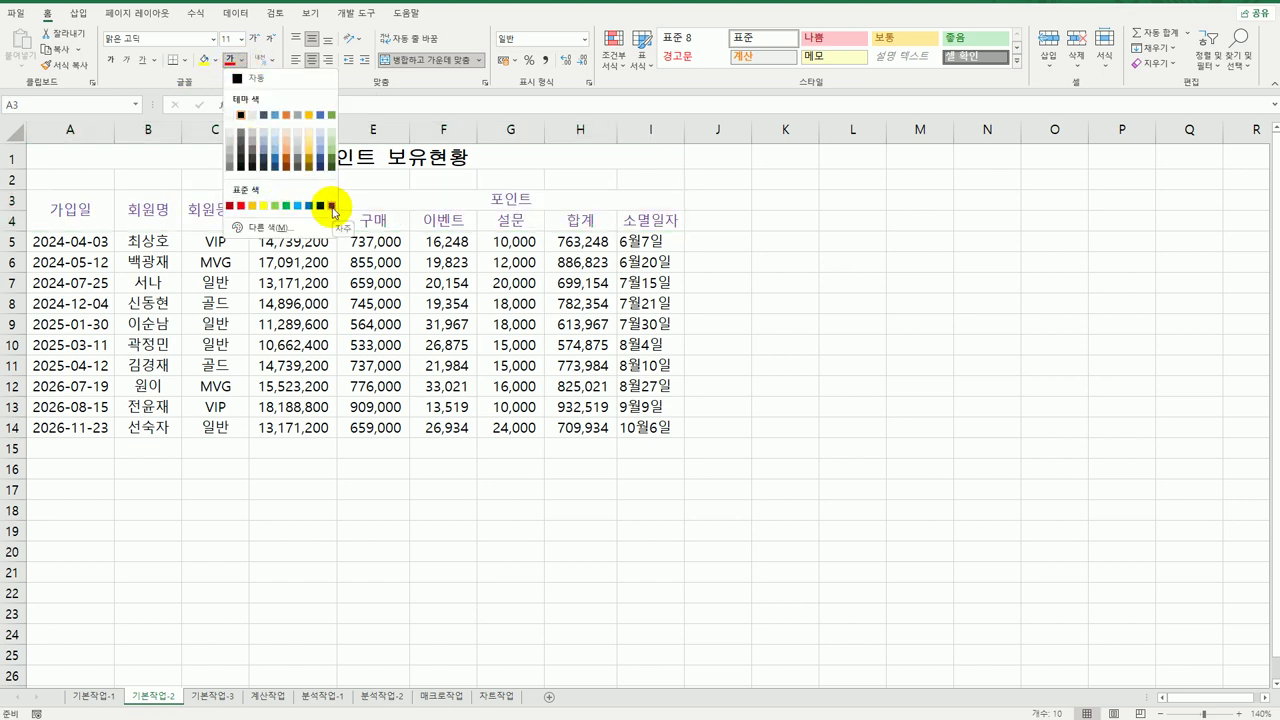
click(332, 206)
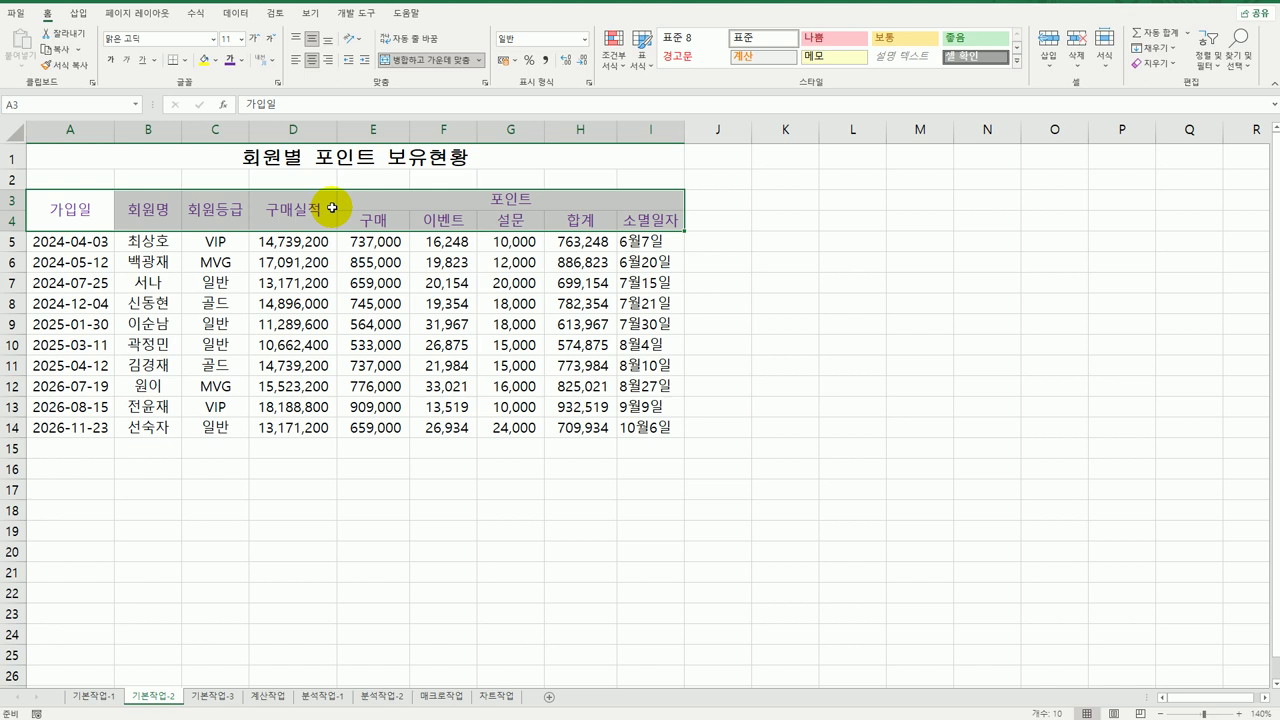
click(216, 63)
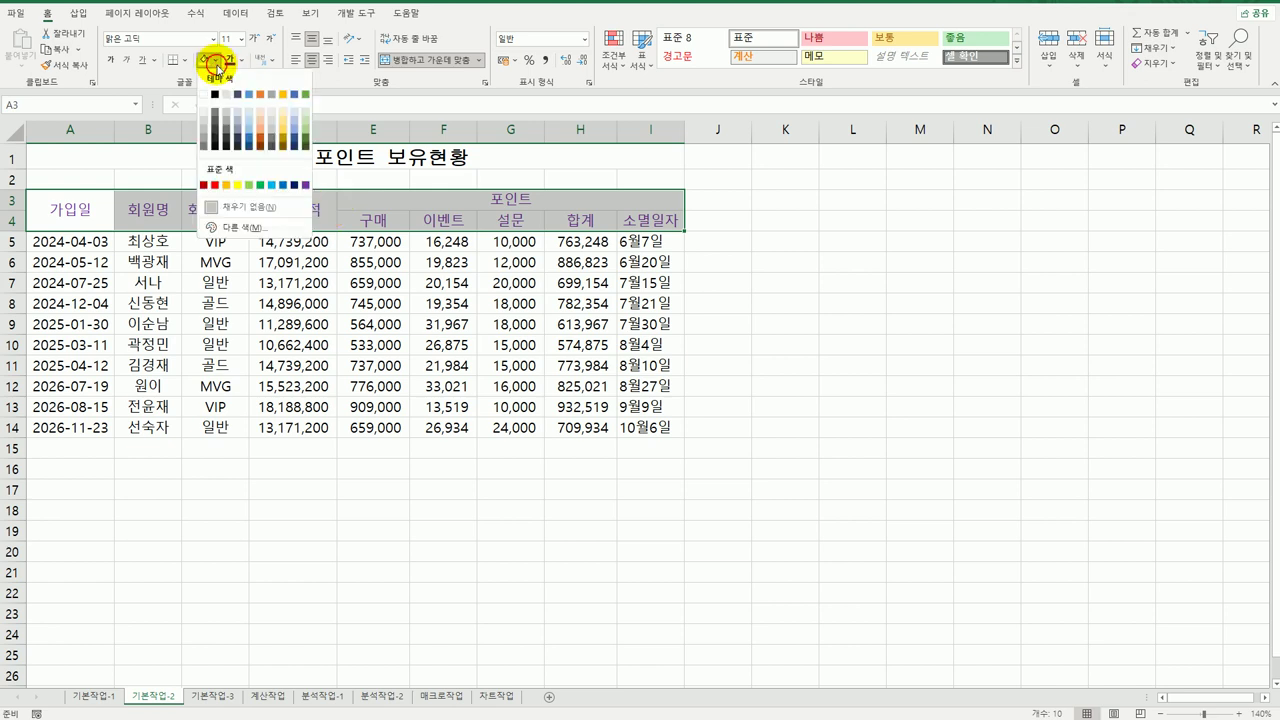
click(227, 186)
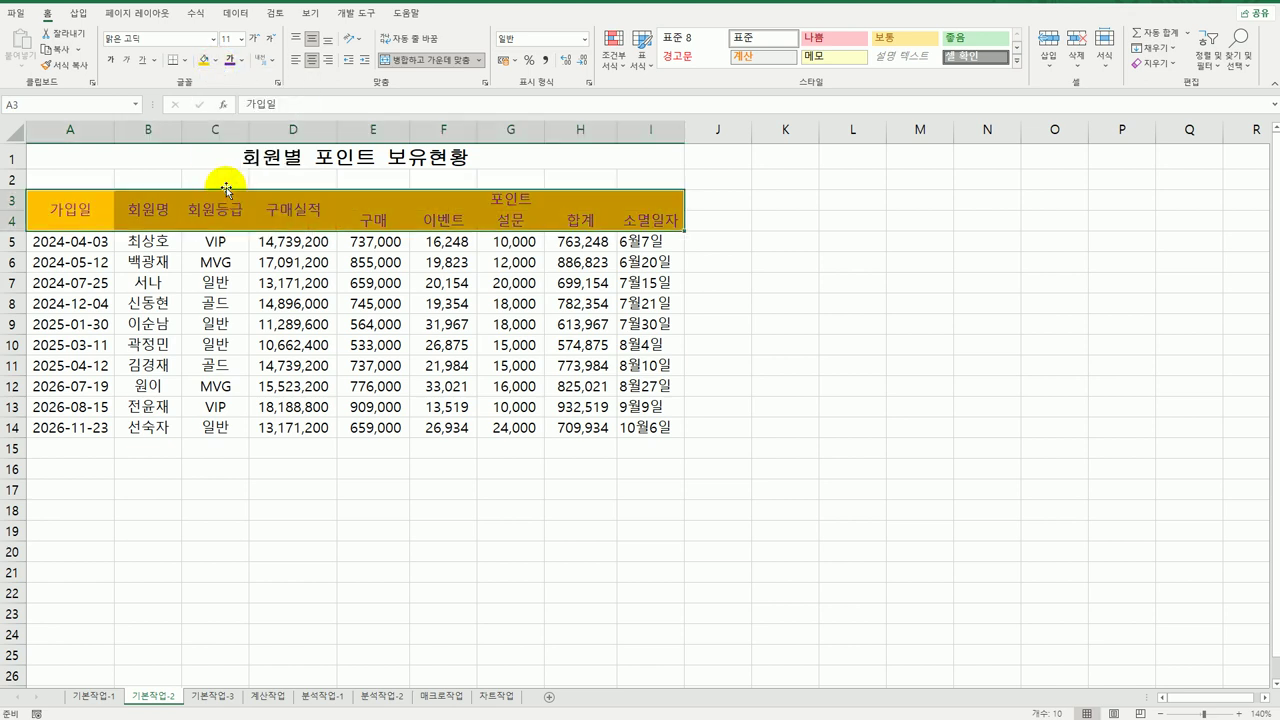
click(648, 218)
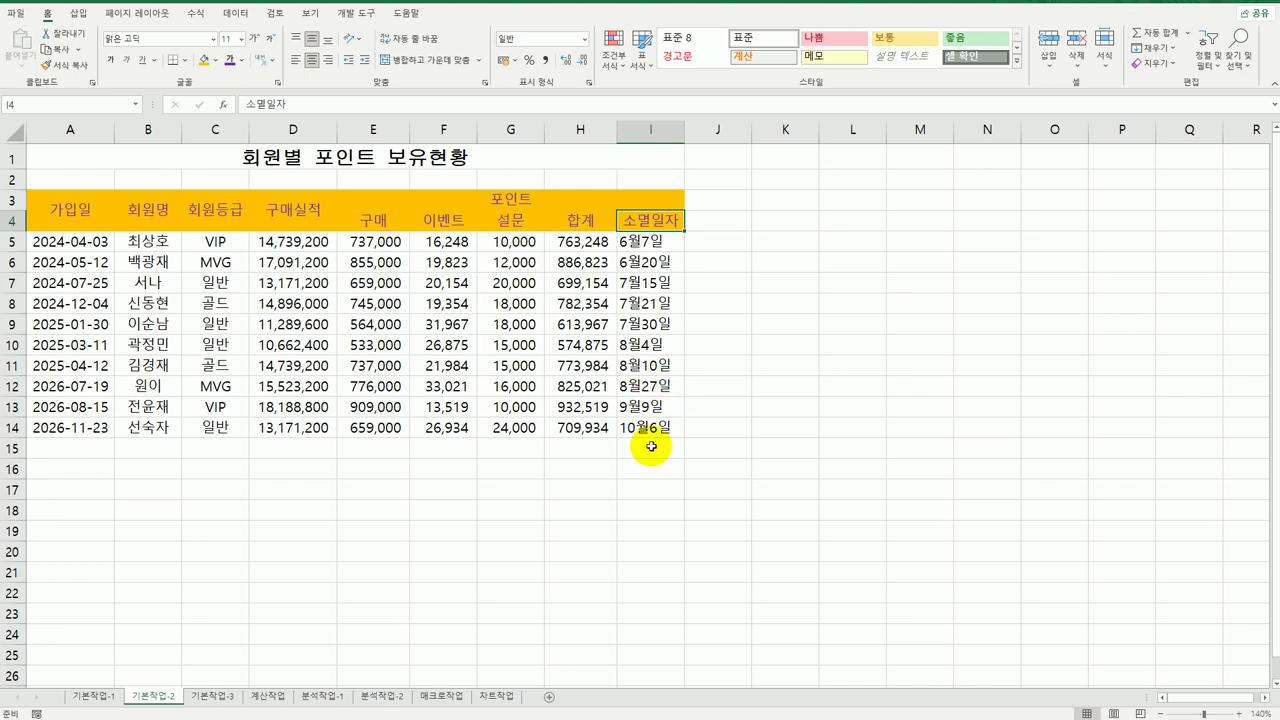
Insert a note in cell G14, replacing its default text with "최고 고객 포인트".
click(512, 429)
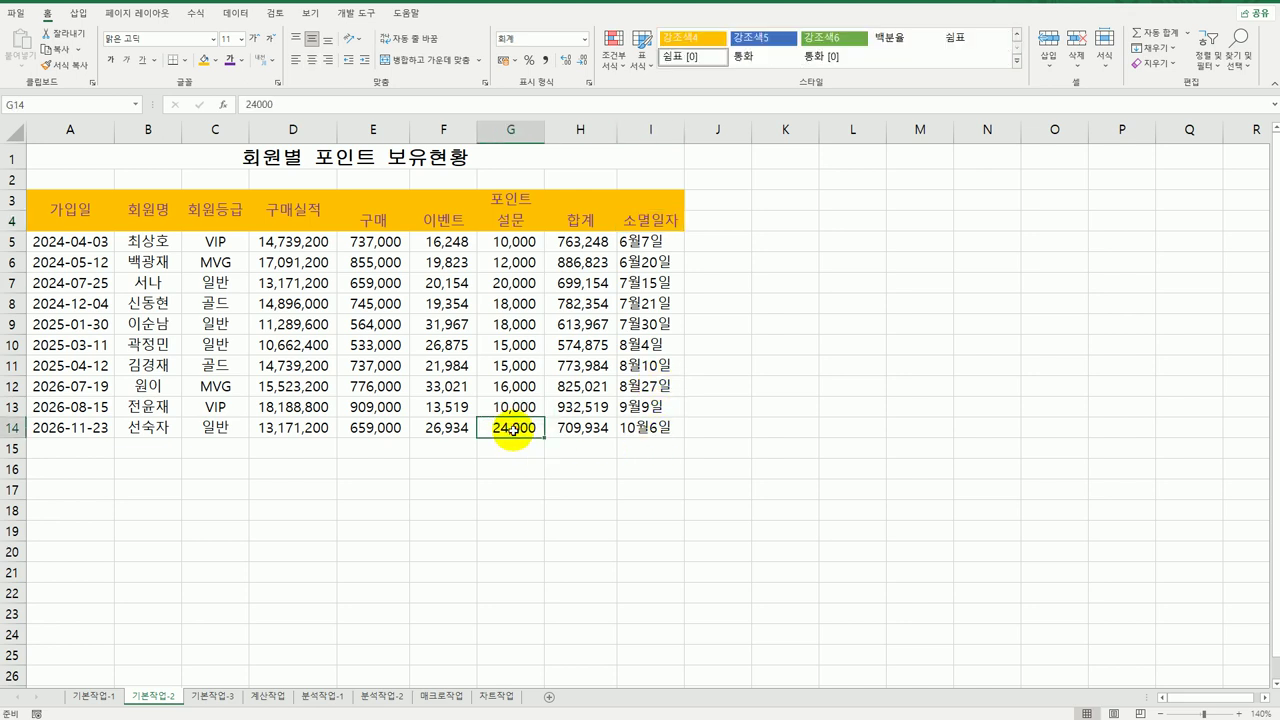
right_click(513, 430)
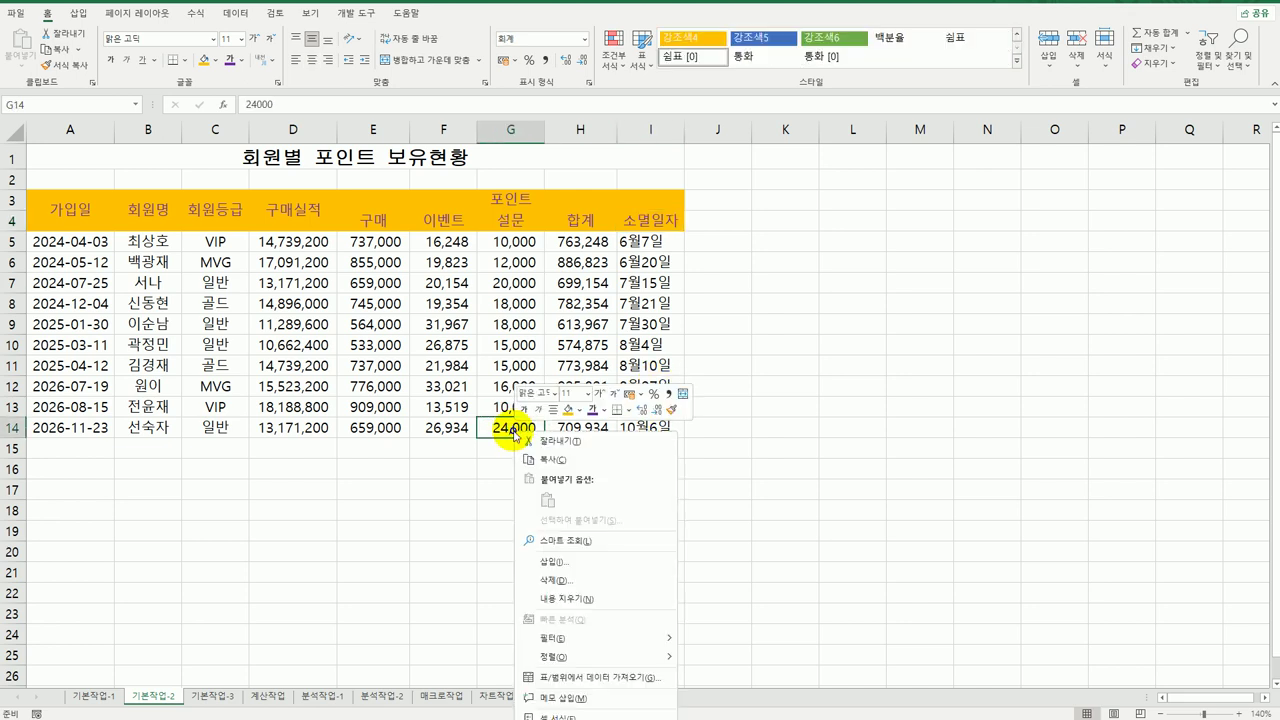
click(610, 698)
key(ctrl+a)
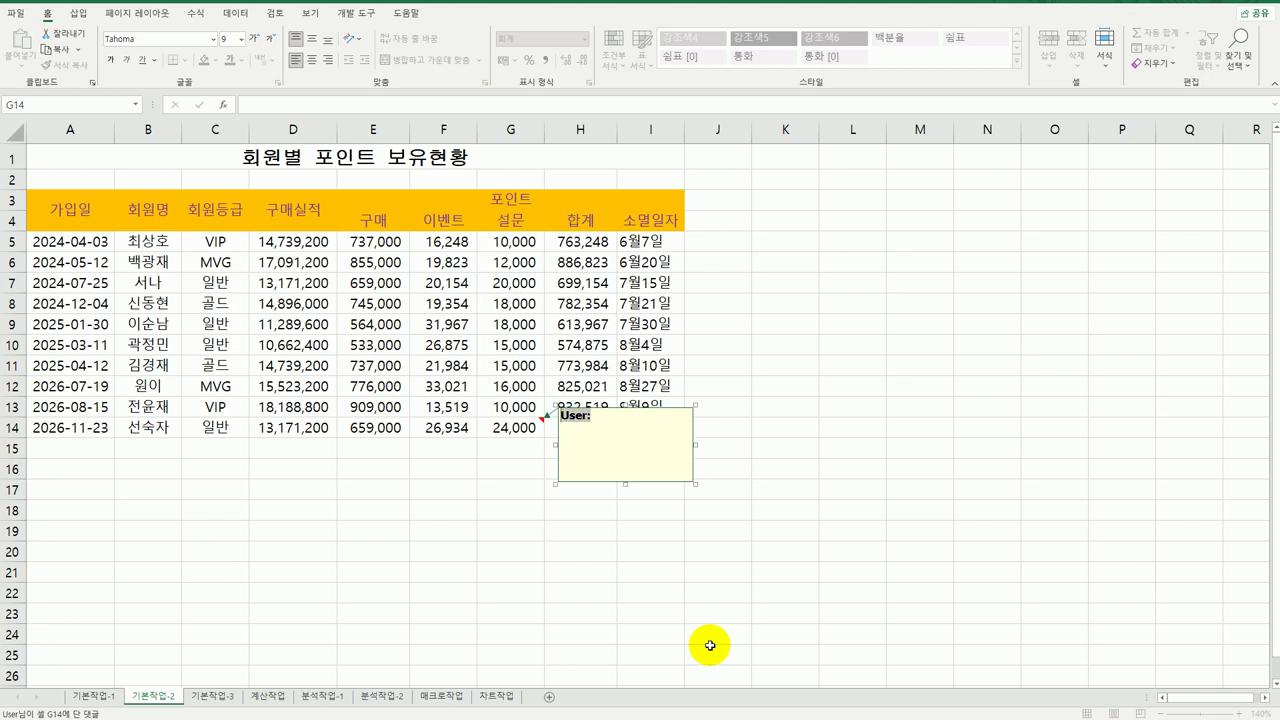
text(ㅊ)
text(고 고)
text(객 포인트)
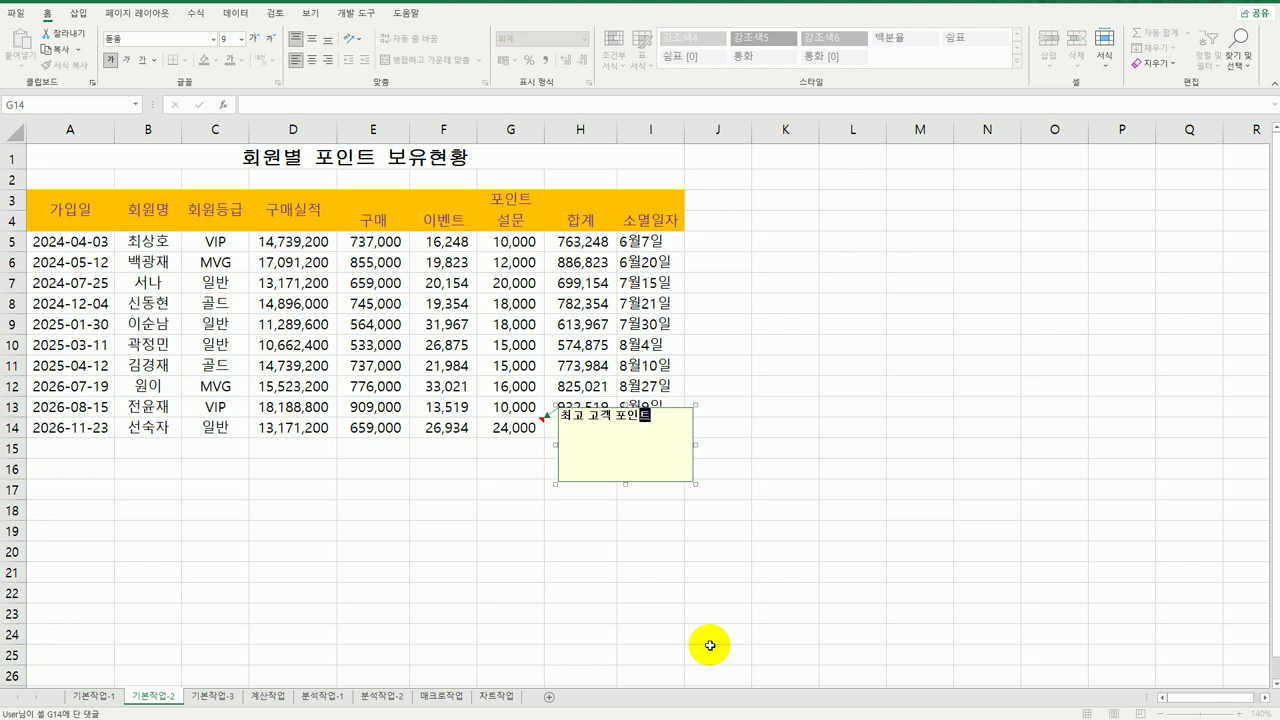
Keep the note on cell G14 always displayed.
right_click(505, 430)
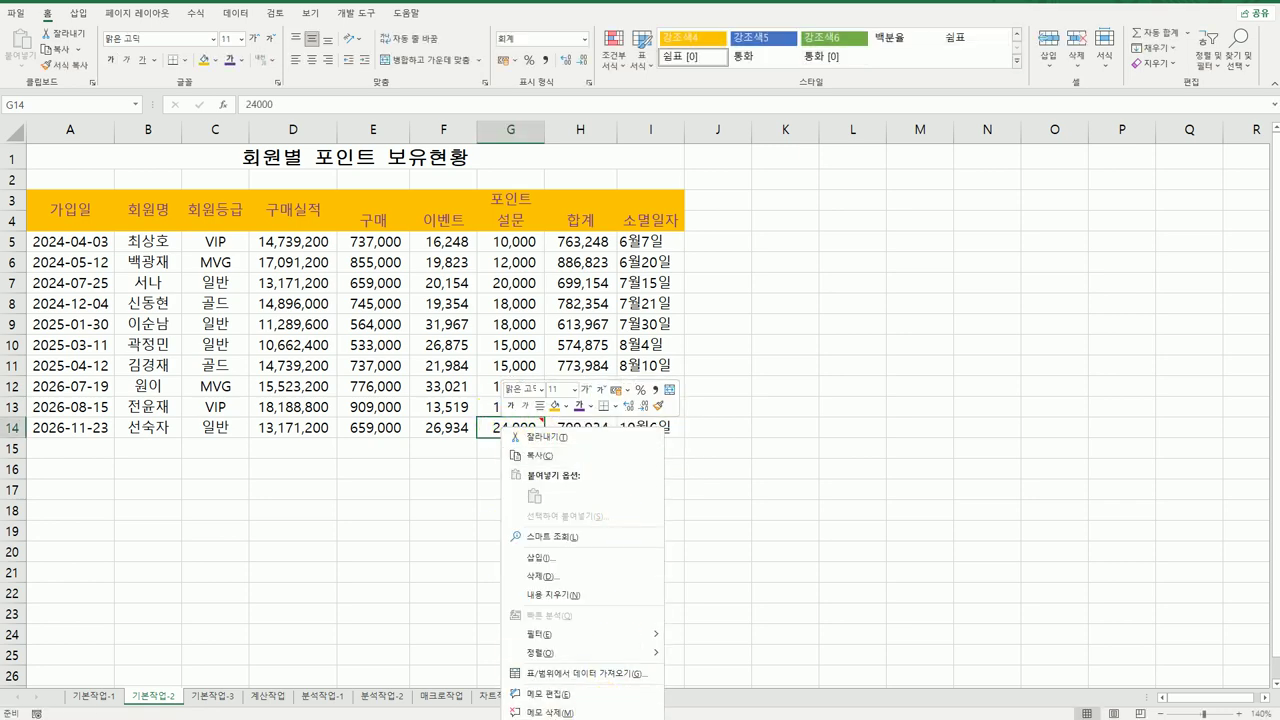
click(799, 493)
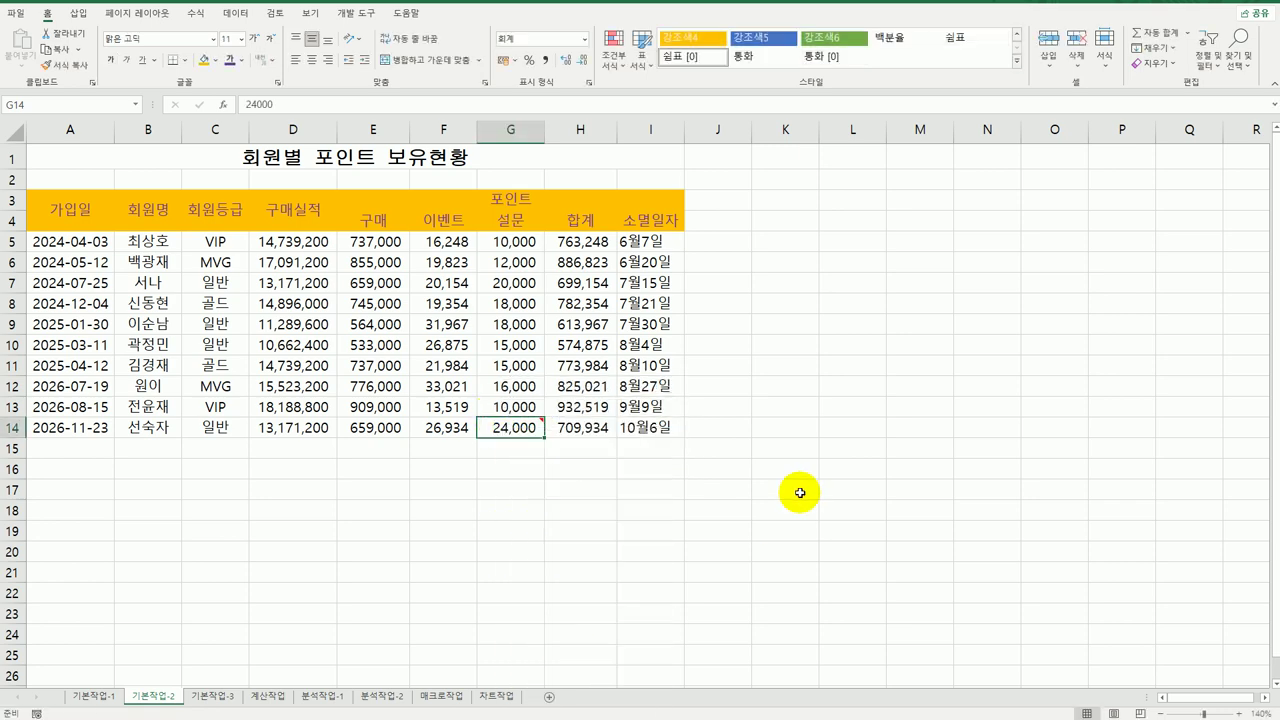
scroll(800, 491, down, 2)
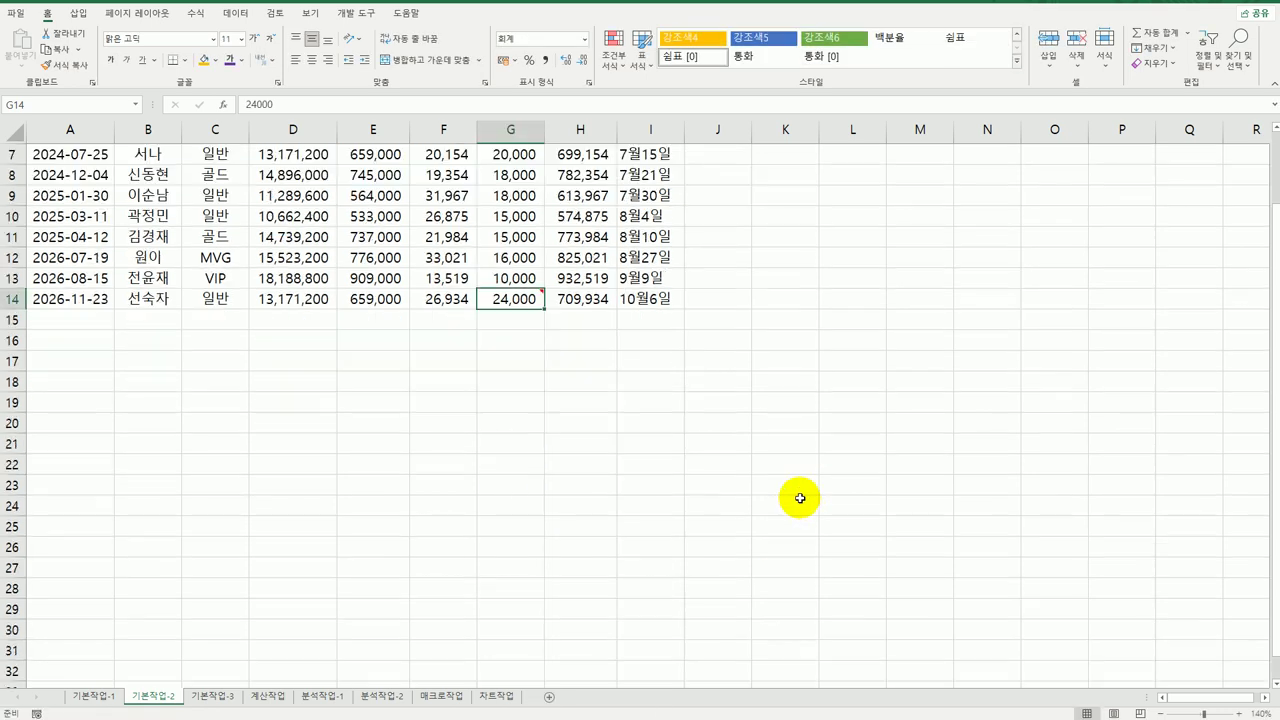
right_click(497, 294)
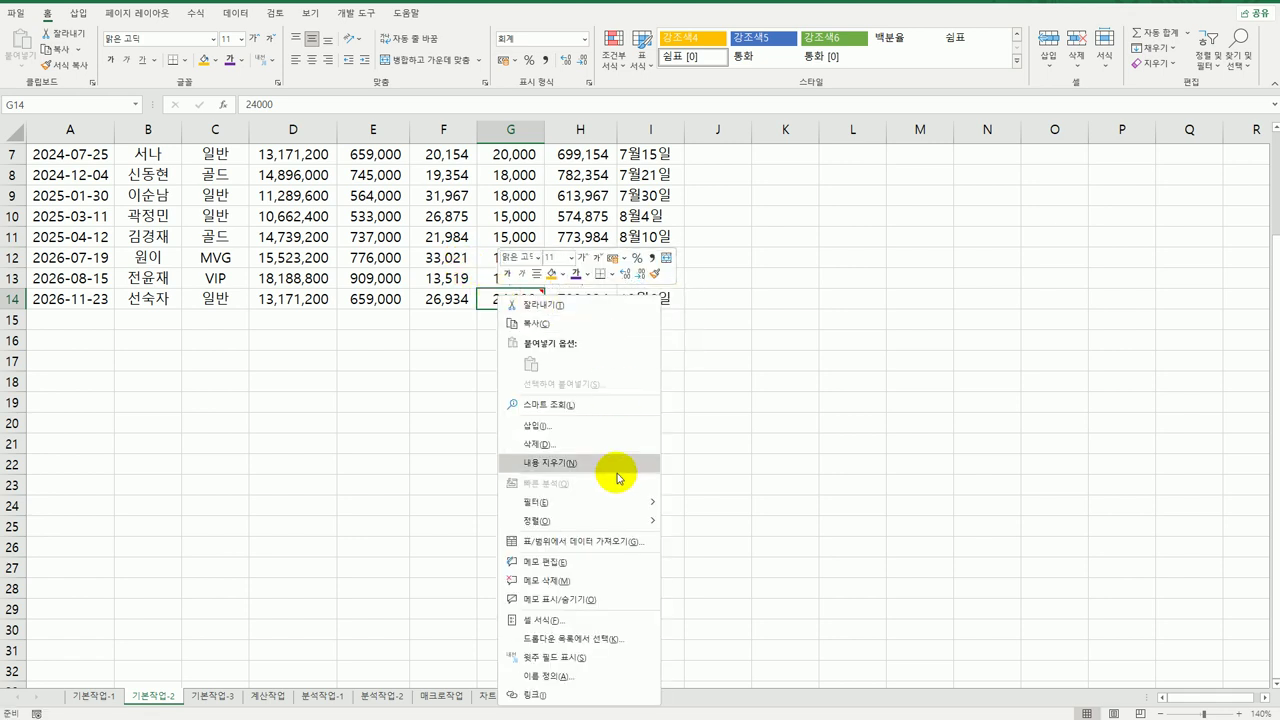
click(589, 600)
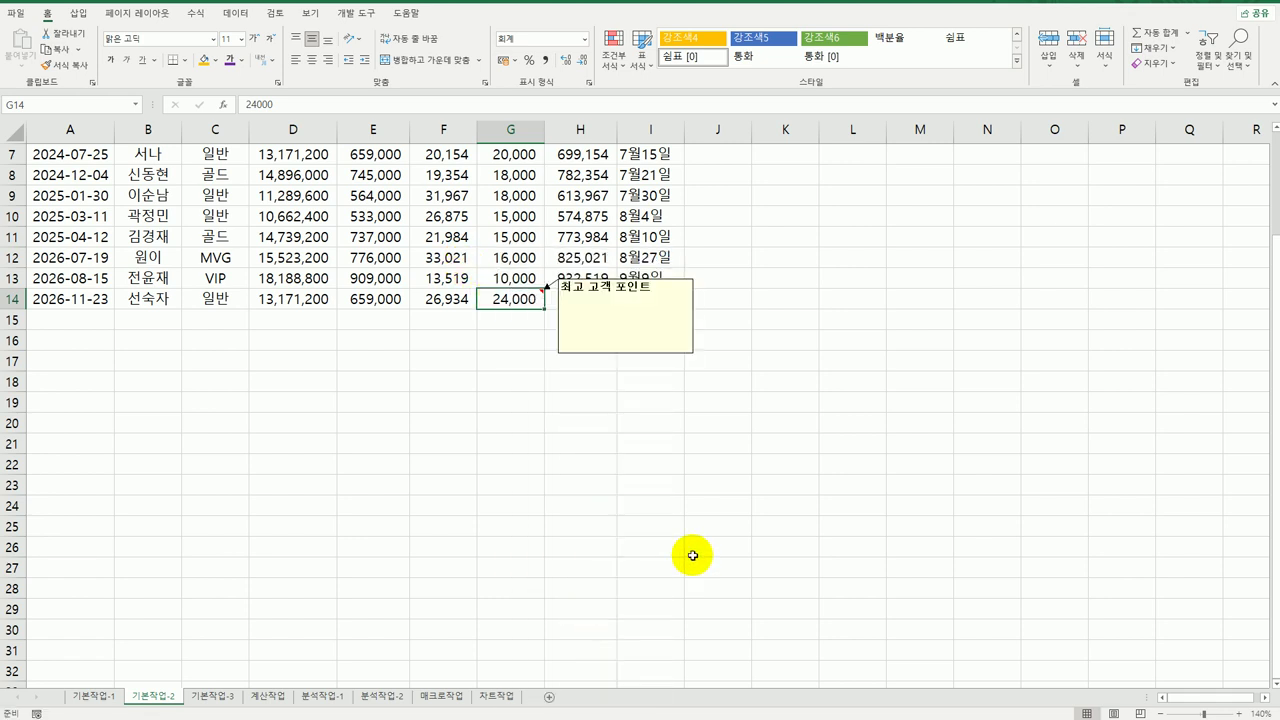
Turn on automatic sizing in the G14 note's format so its box fits the text.
click(614, 287)
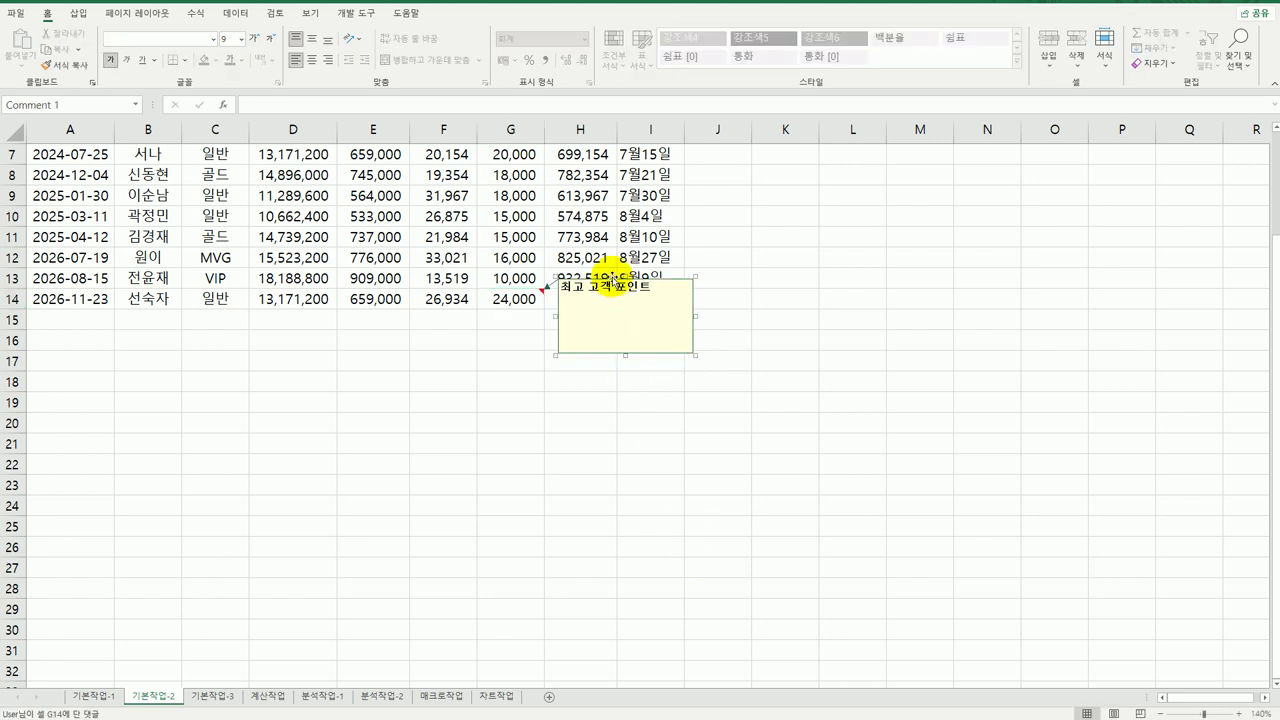
right_click(614, 281)
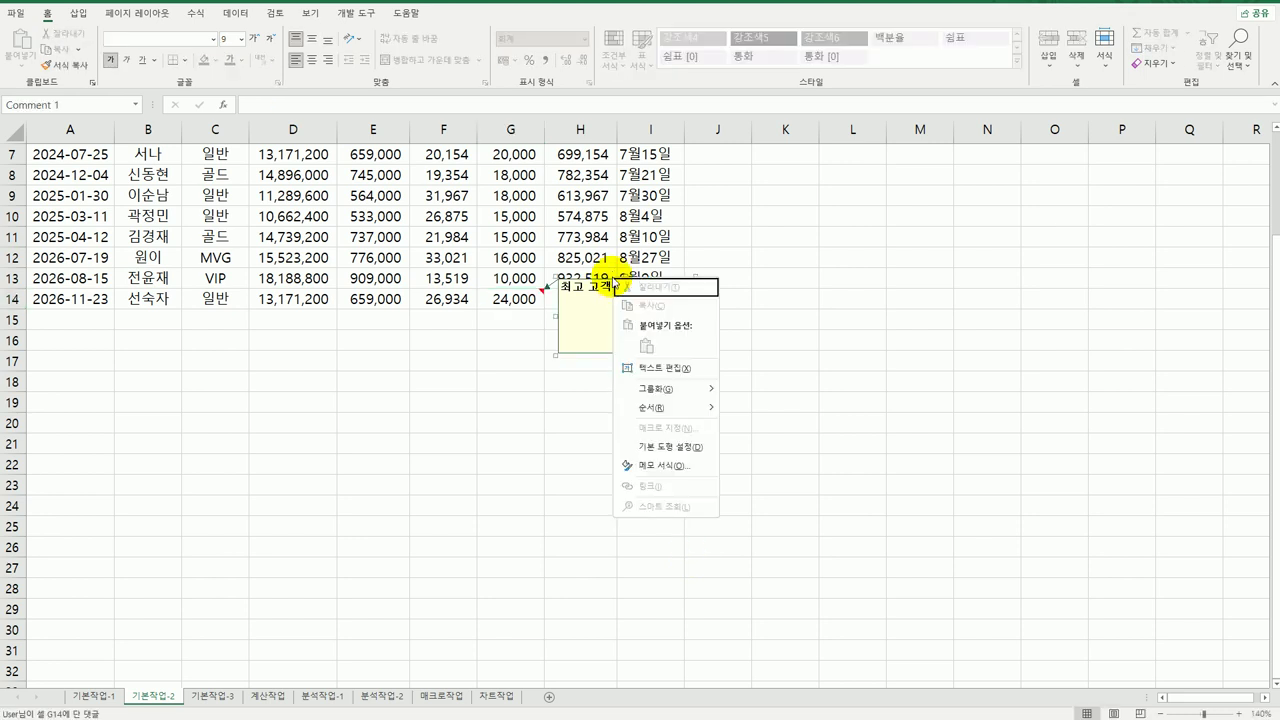
click(673, 472)
drag(592, 110, 935, 210)
click(882, 241)
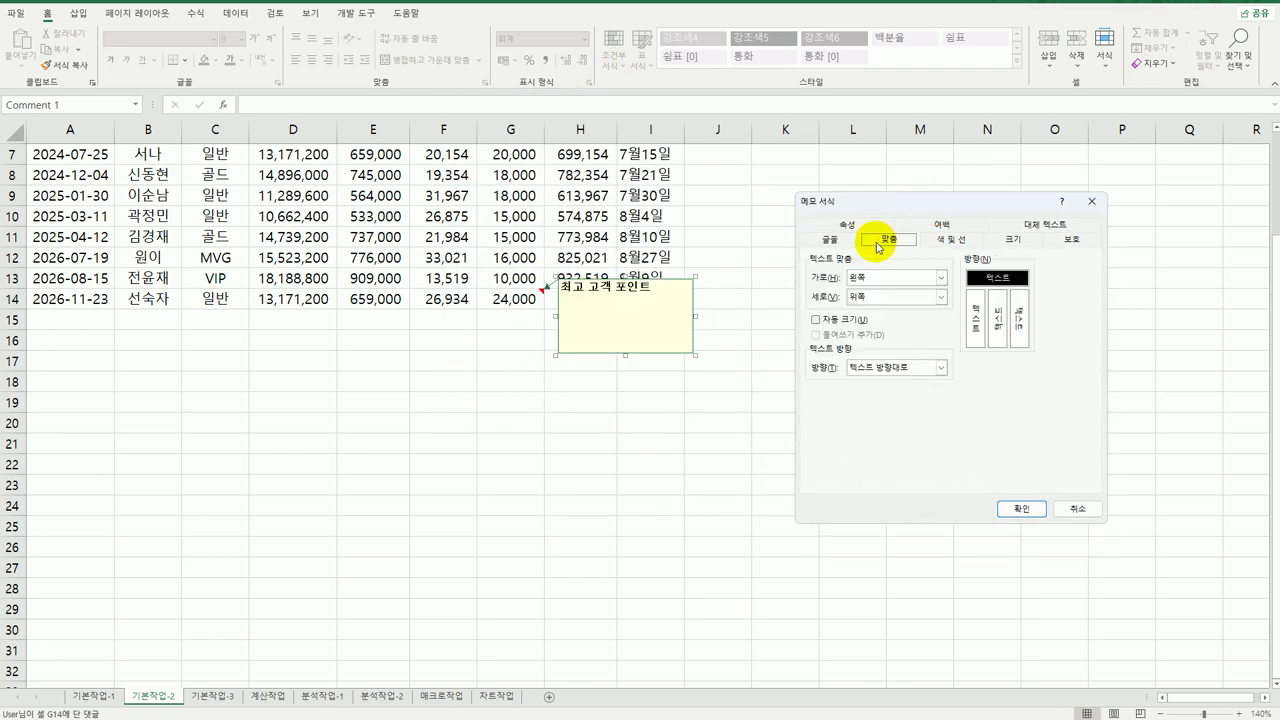
click(840, 319)
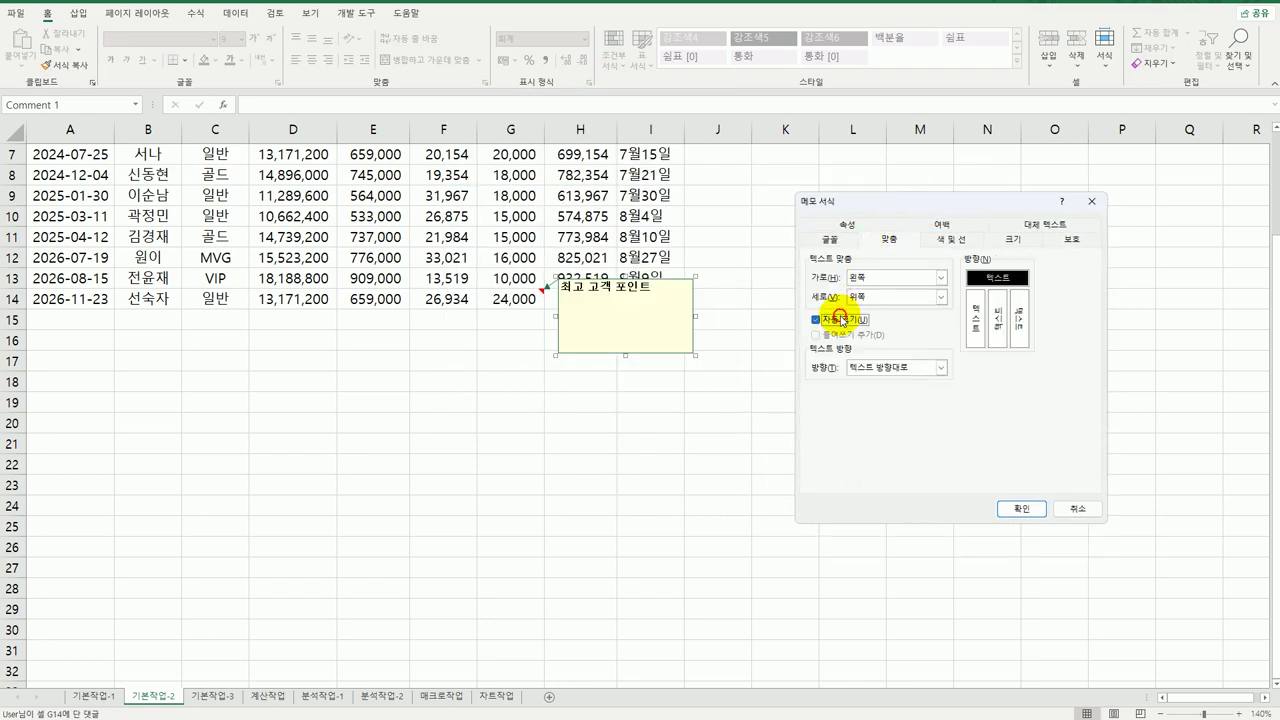
click(1018, 508)
click(809, 569)
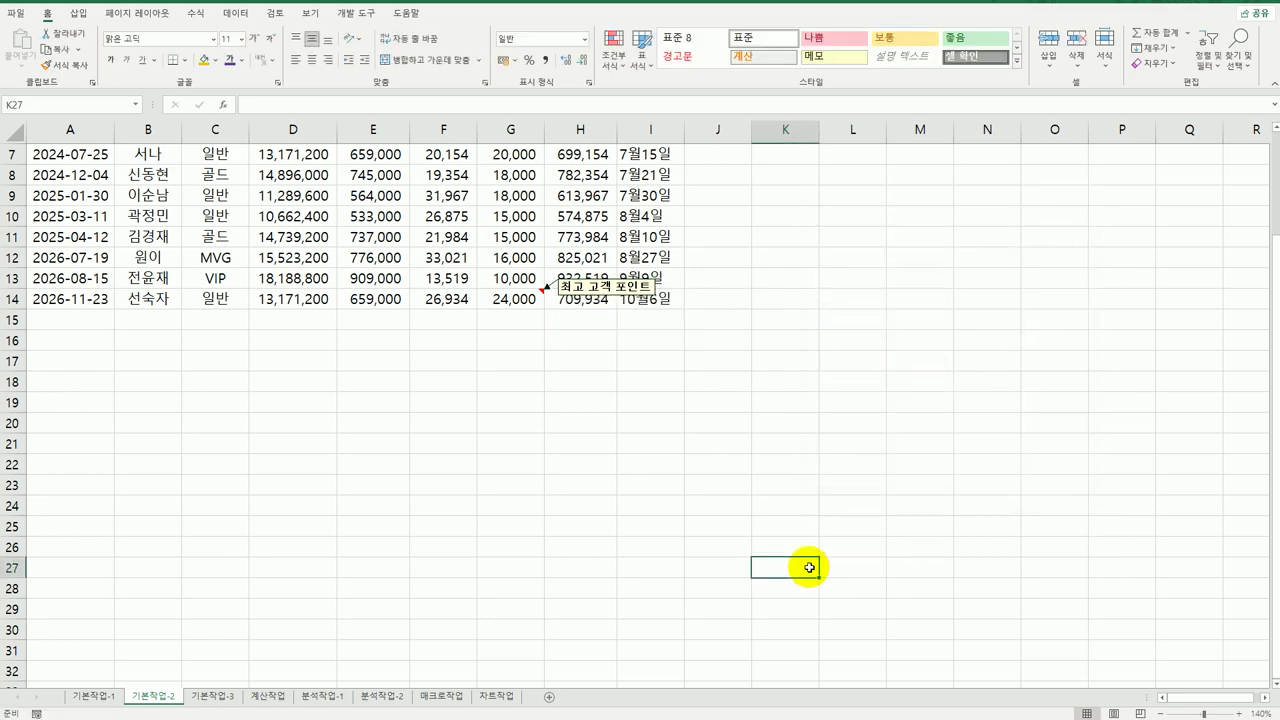
Apply the custom number format @ "예정" to I5:I14 and auto-fit the width of column I.
scroll(809, 567, up, 2)
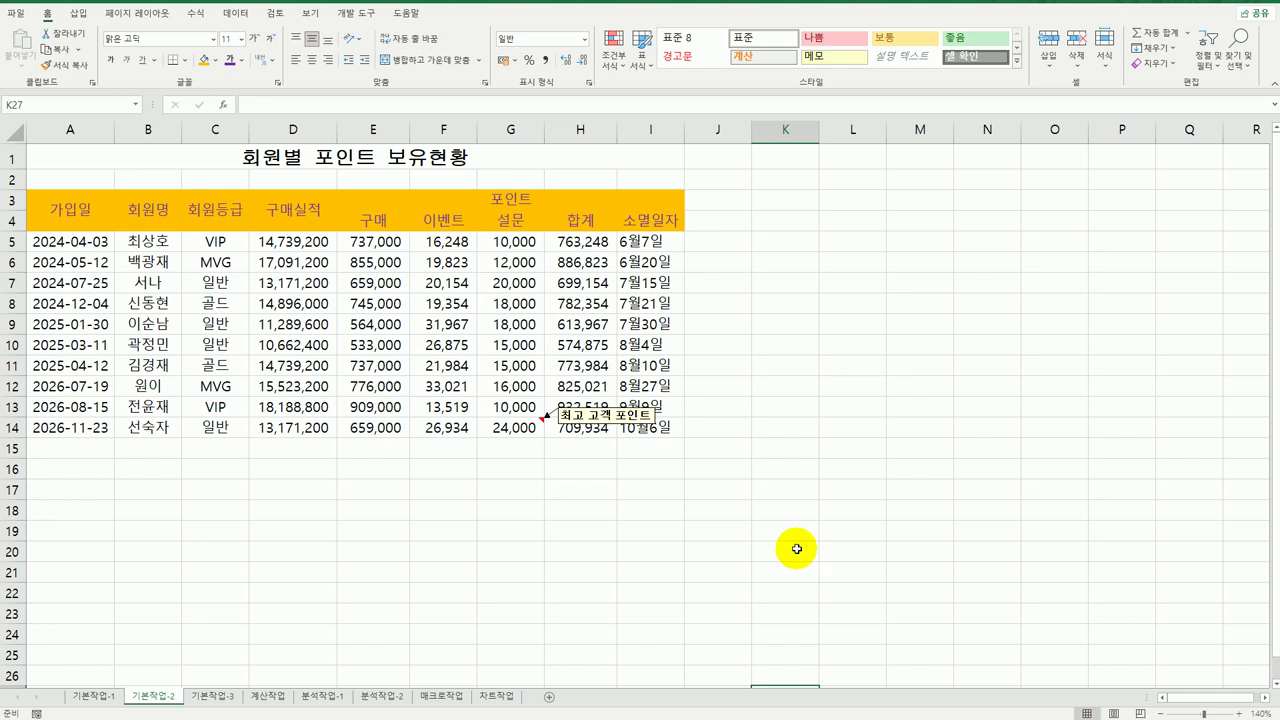
click(650, 245)
drag(650, 249, 655, 432)
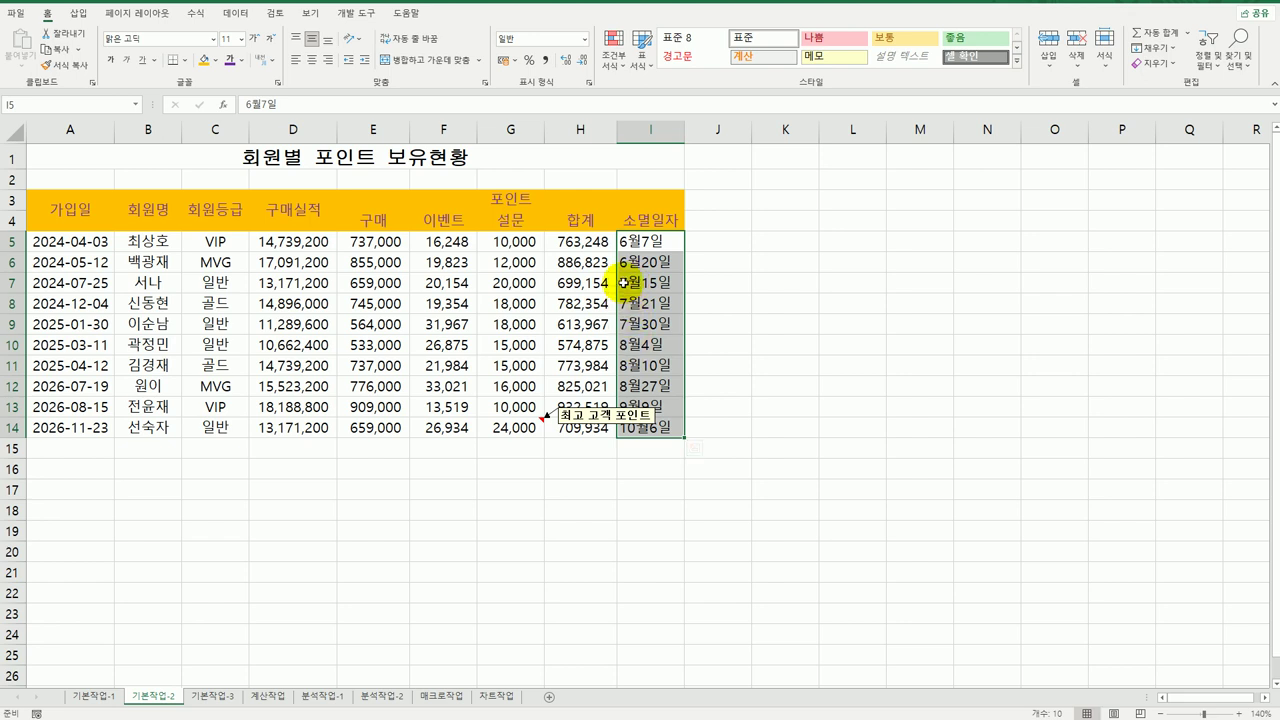
right_click(644, 244)
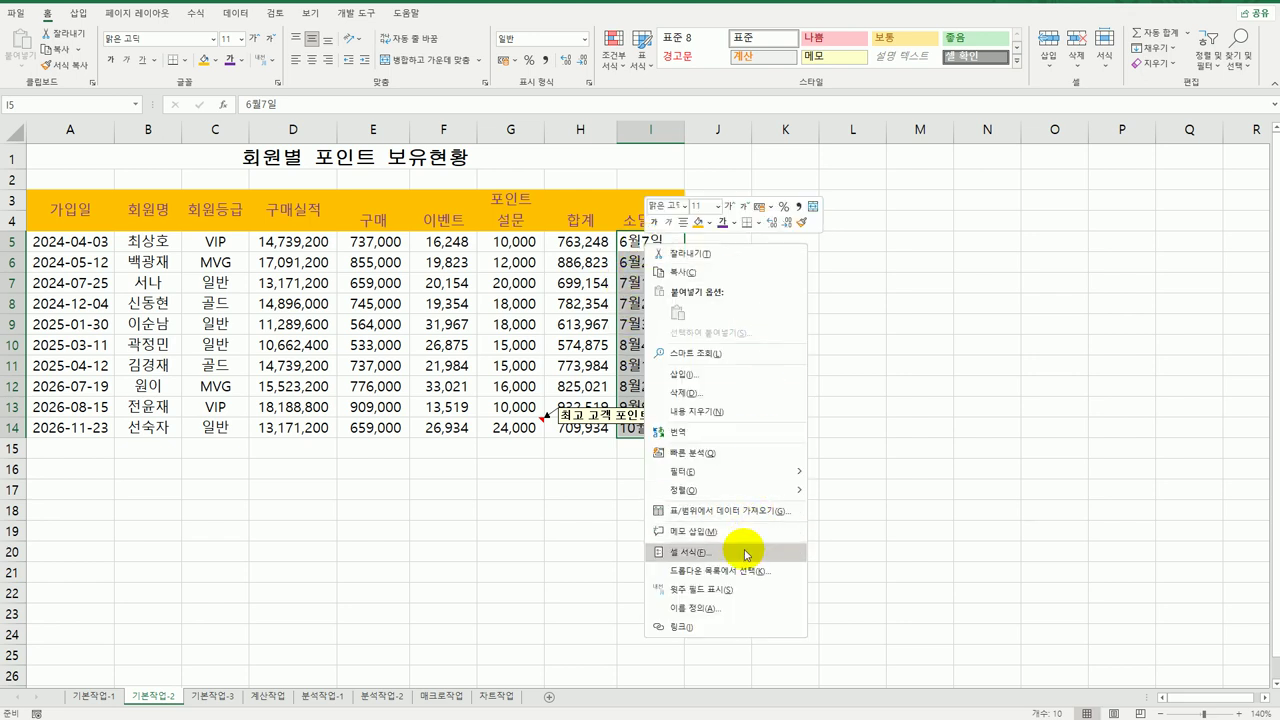
click(746, 554)
drag(712, 362, 913, 174)
click(790, 191)
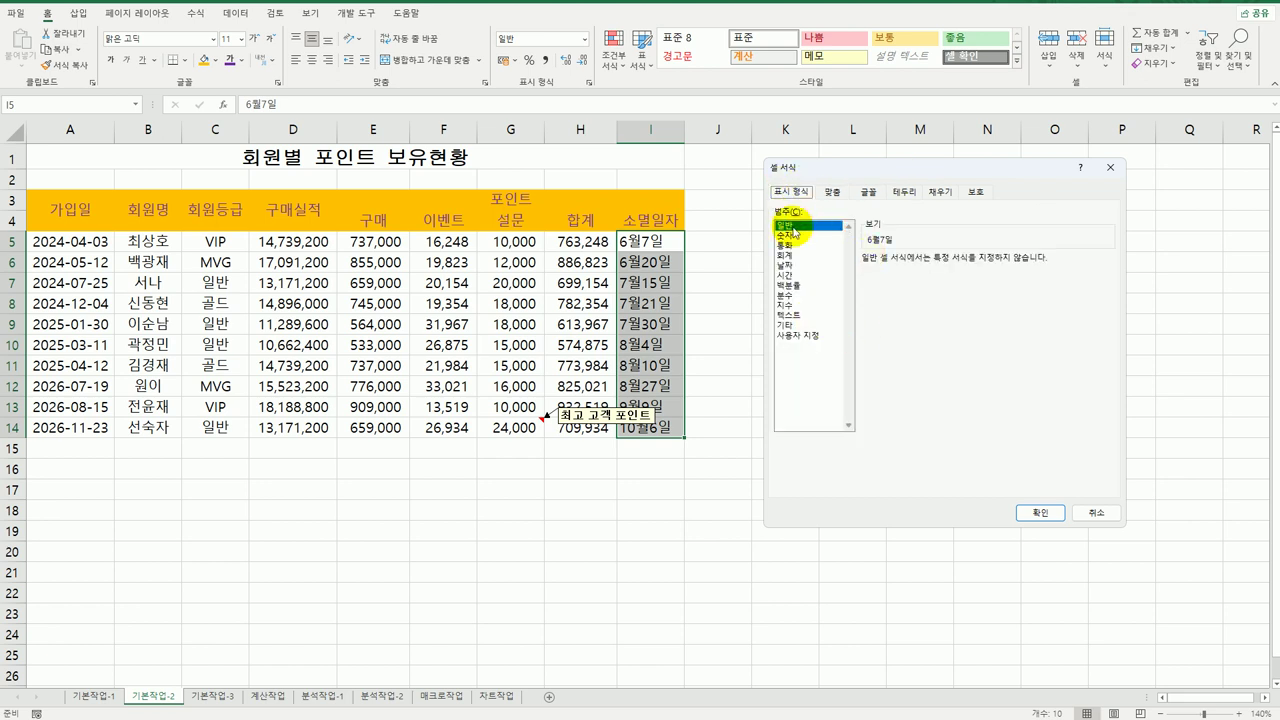
click(800, 335)
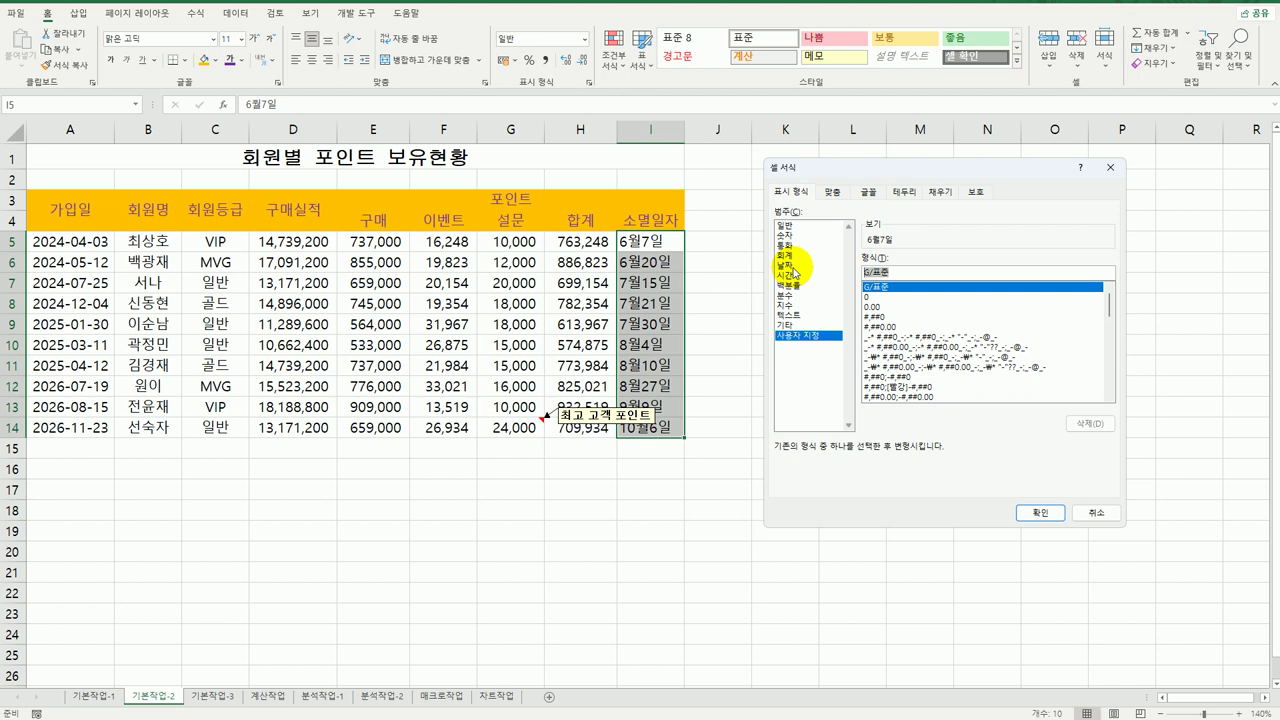
text(@)
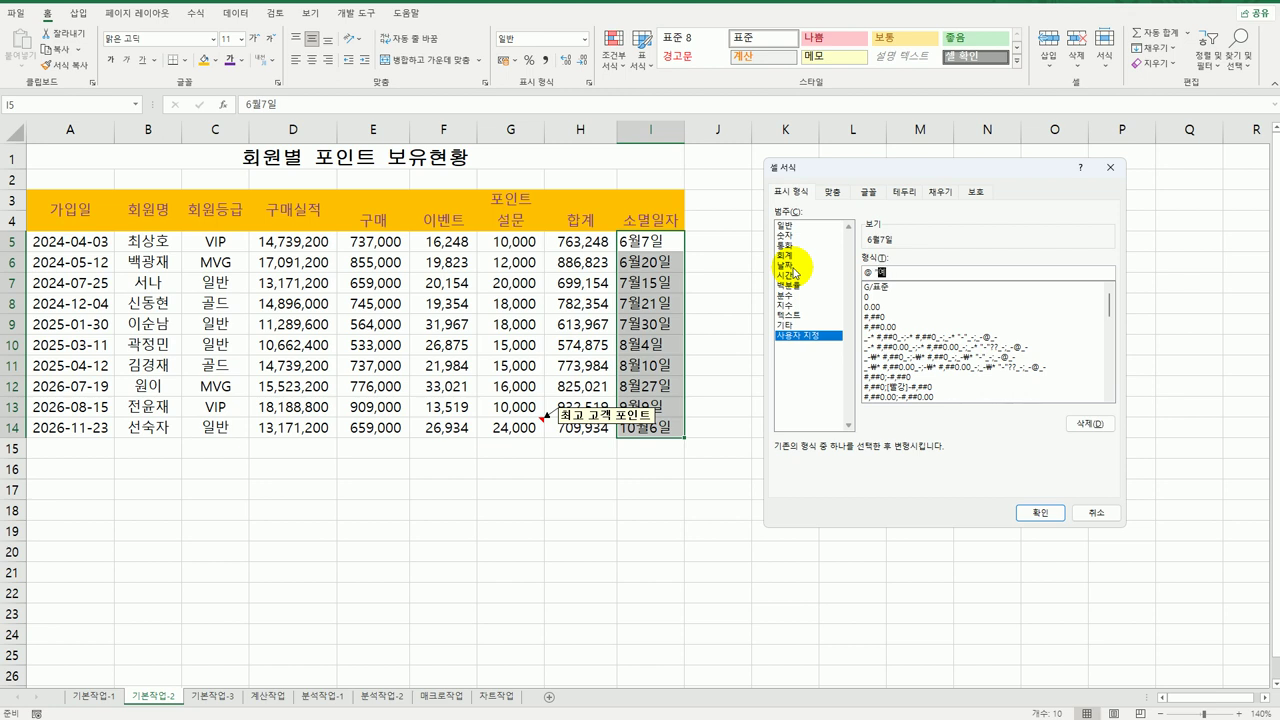
text("예정")
click(1030, 513)
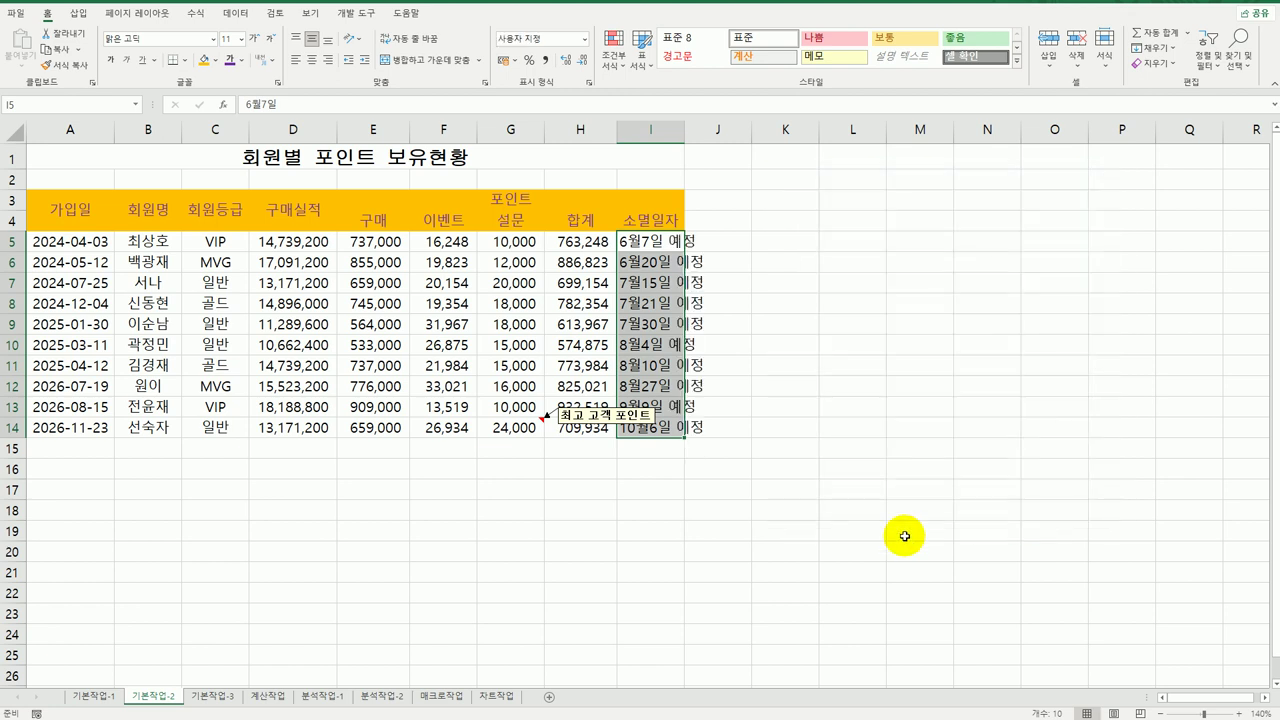
click(896, 533)
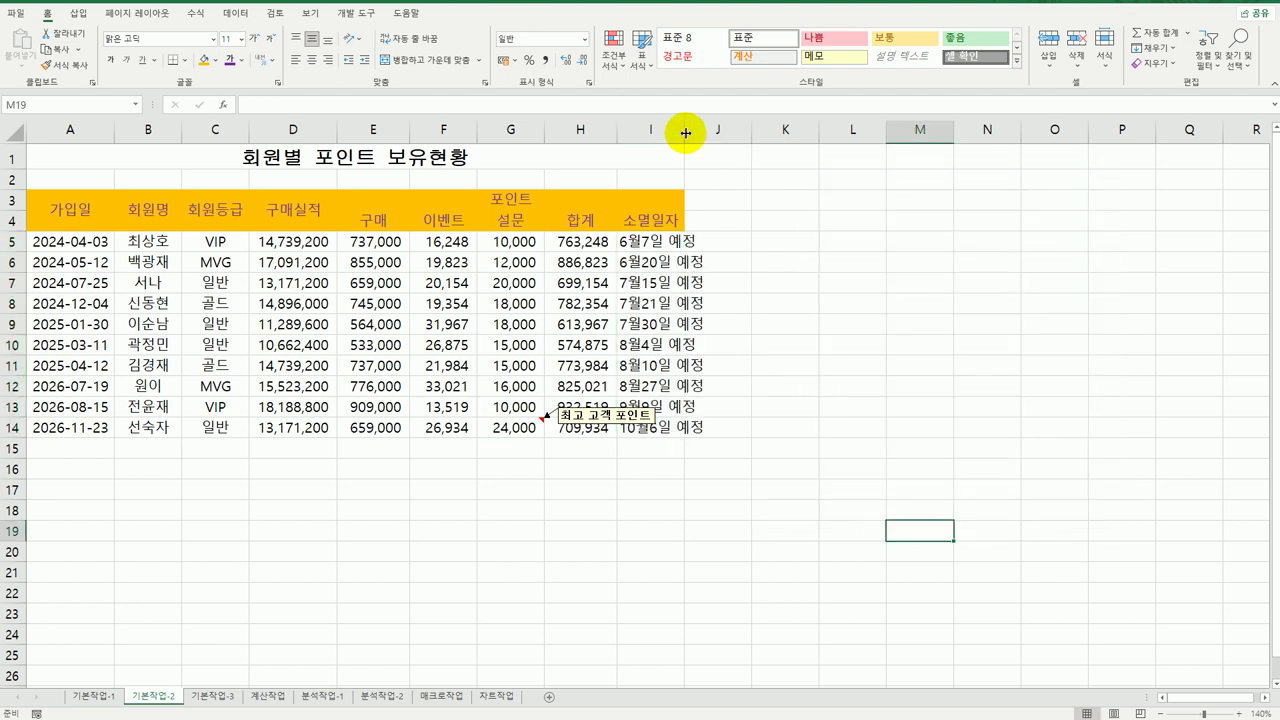
double_click(685, 133)
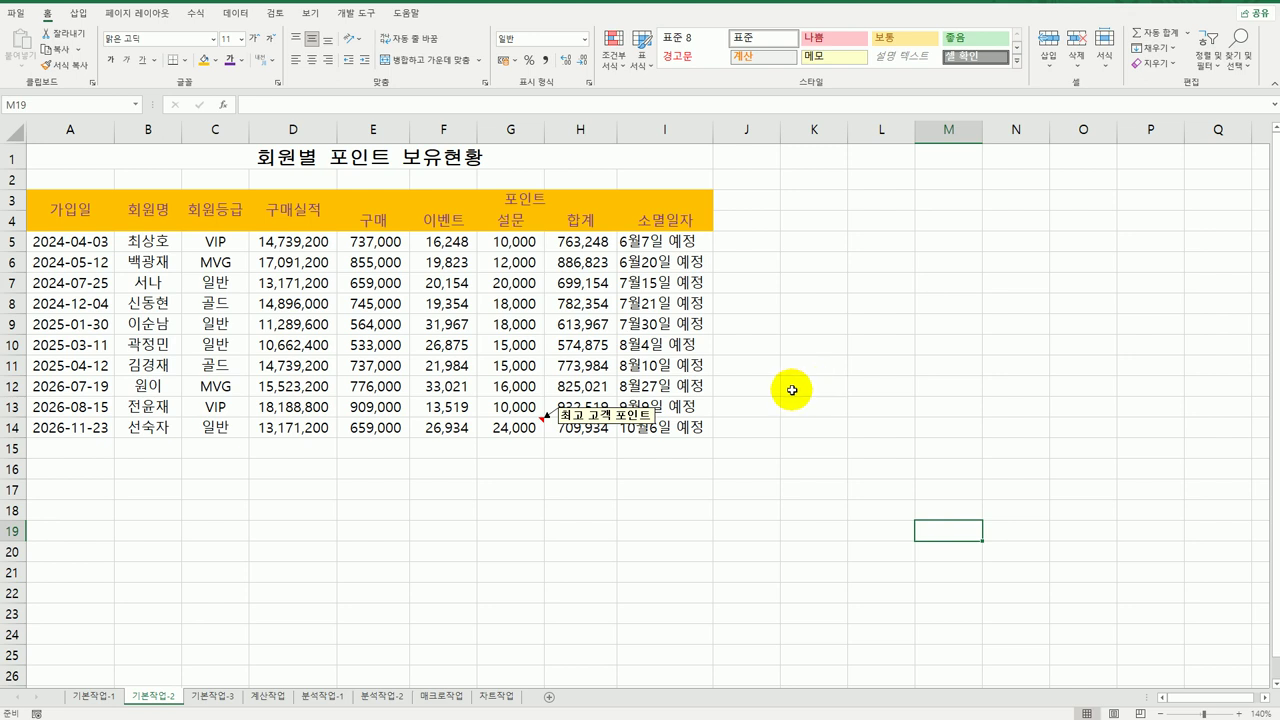
Apply all borders (모든 테두리) to the table range A3:I14.
drag(71, 209, 625, 432)
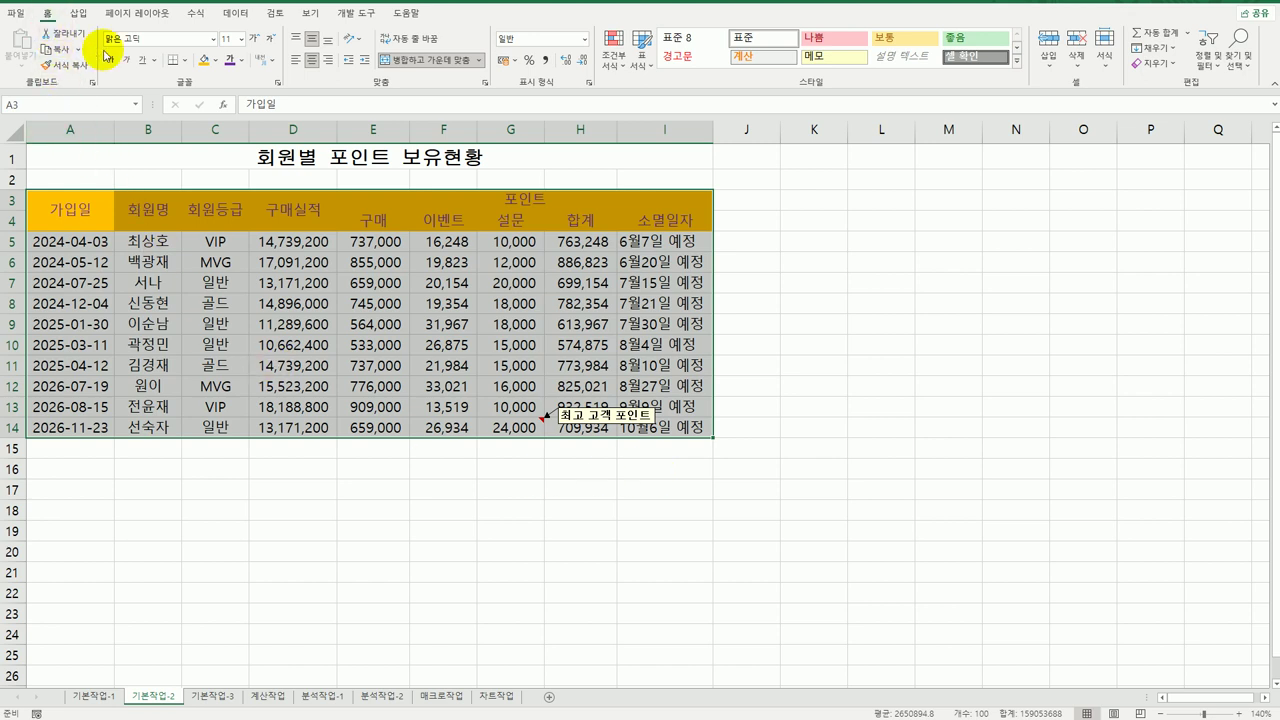
click(185, 60)
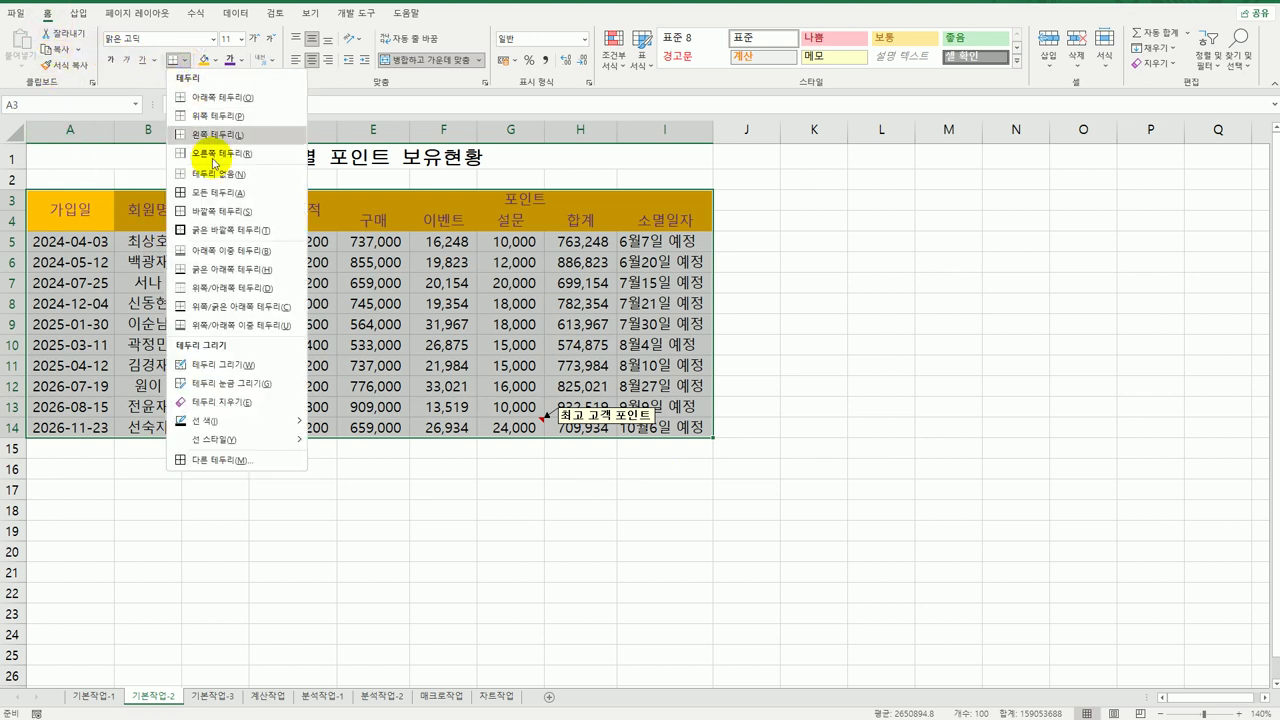
click(214, 192)
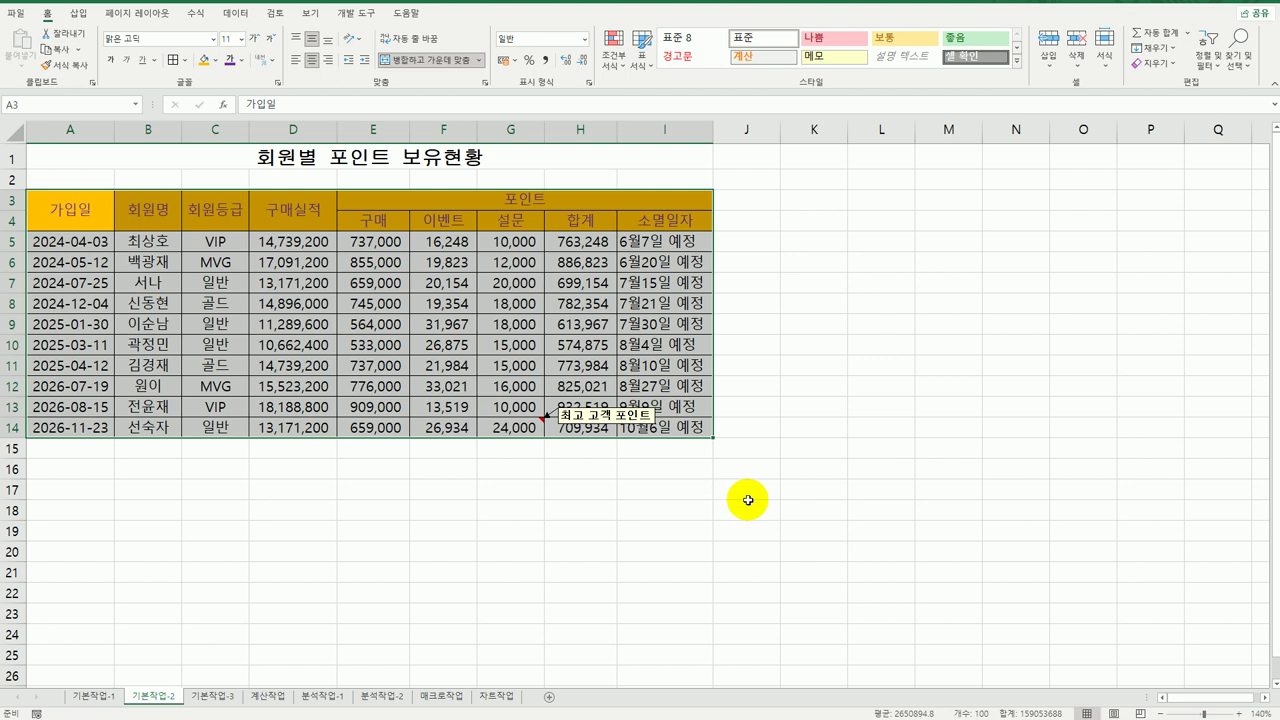
click(809, 530)
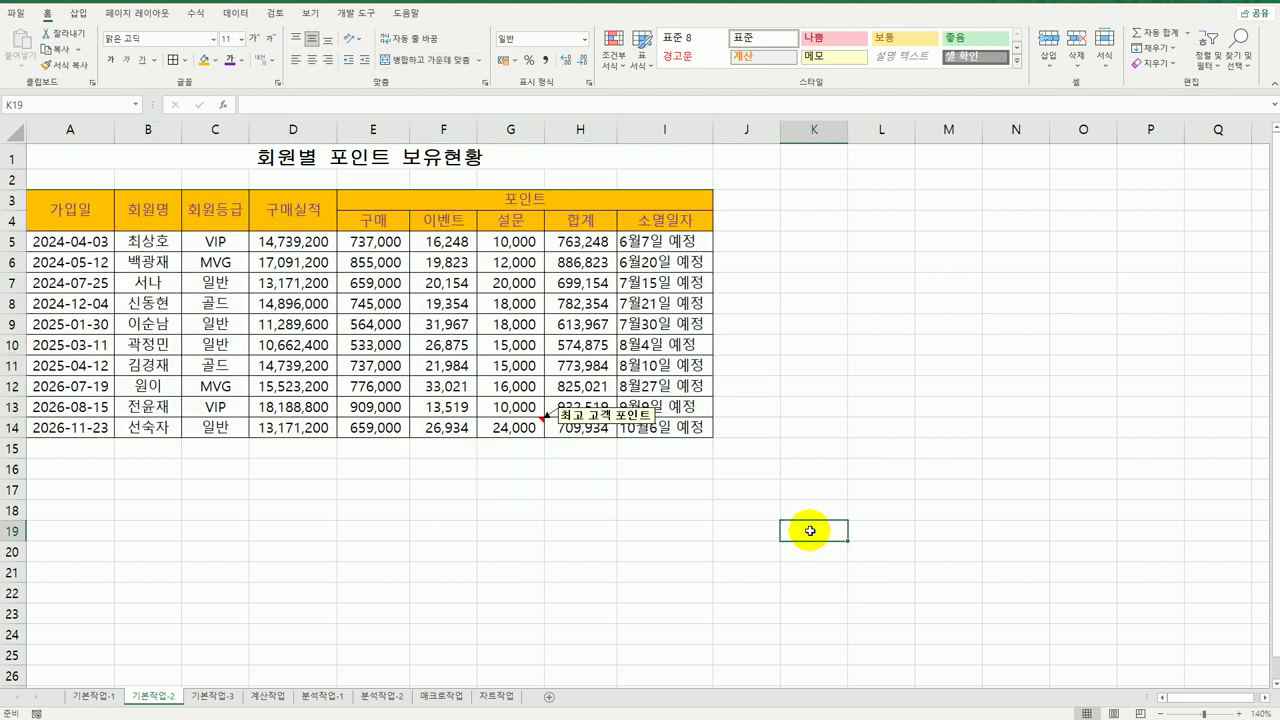
On sheet 기본작업-3, start a text/CSV import of the file 채용결과발표 with A1 as the active cell.
click(219, 697)
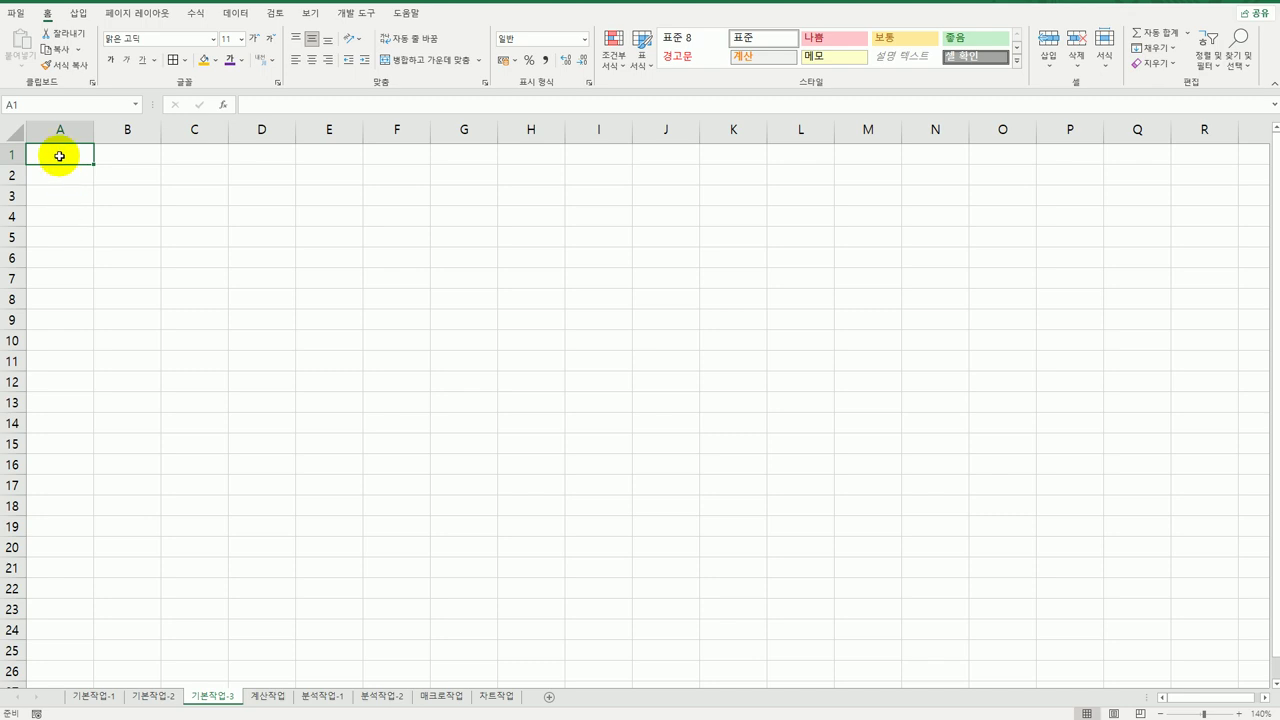
click(226, 15)
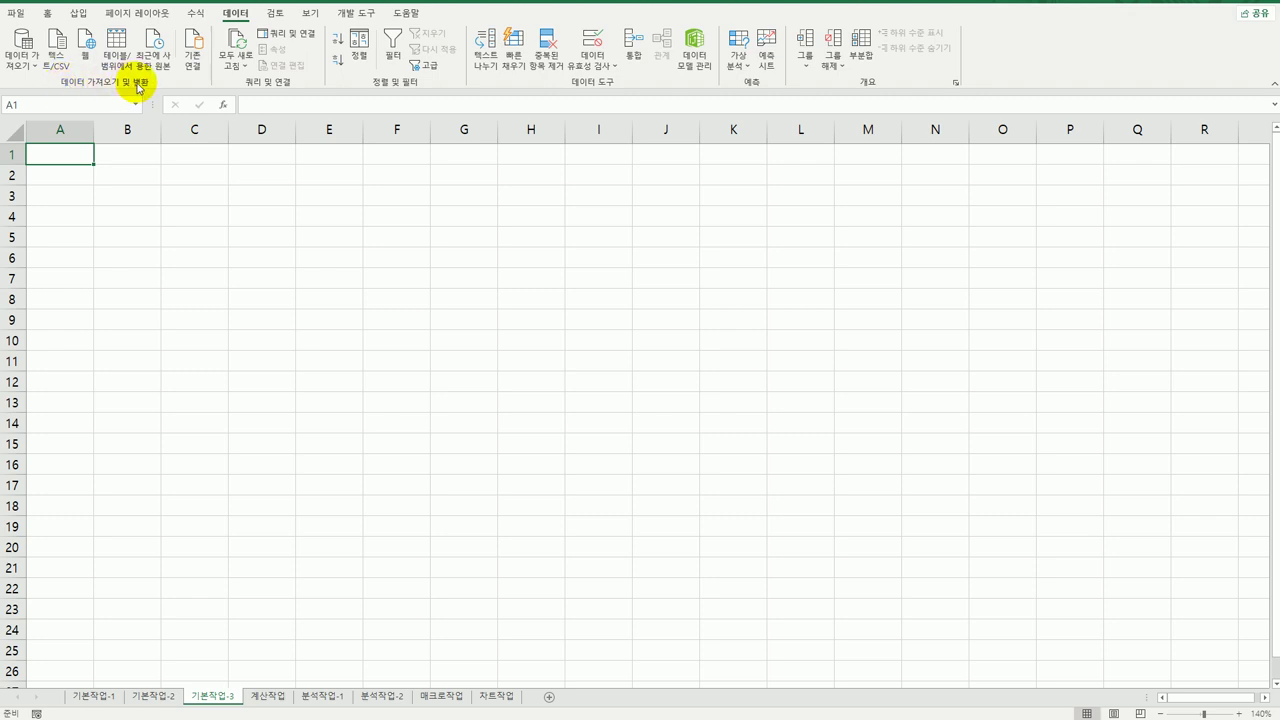
click(57, 58)
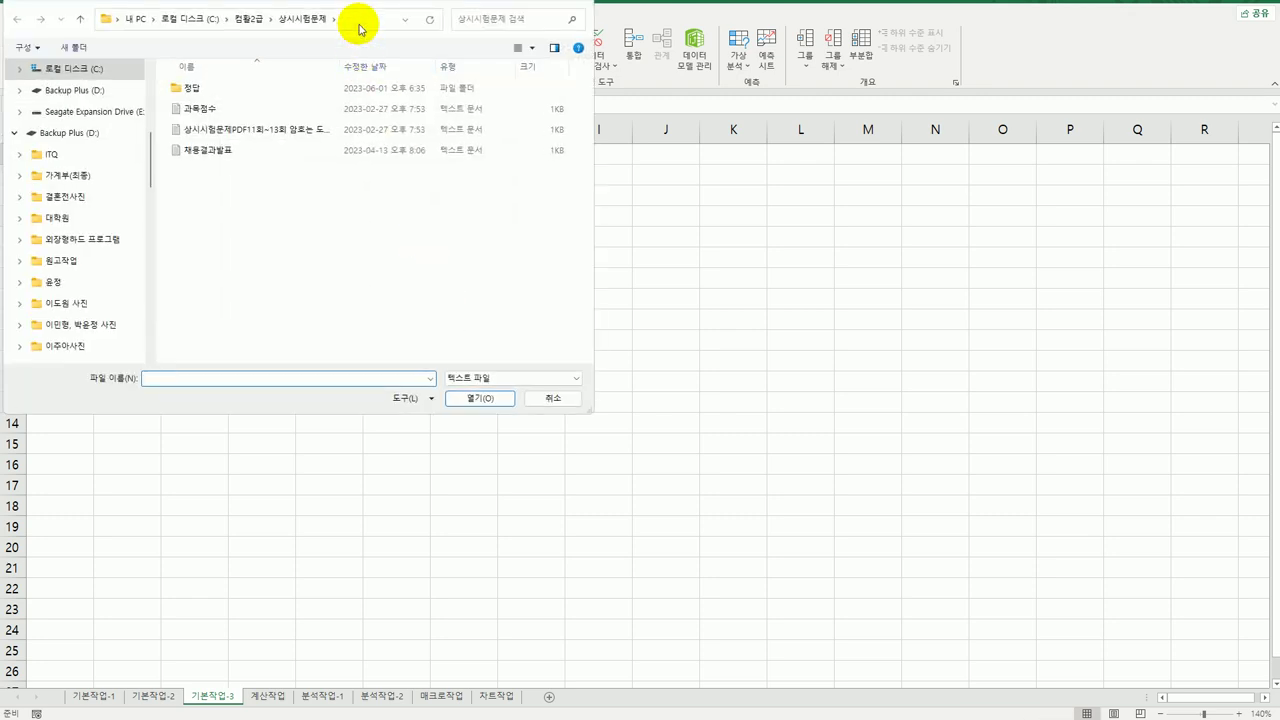
drag(371, 6, 557, 160)
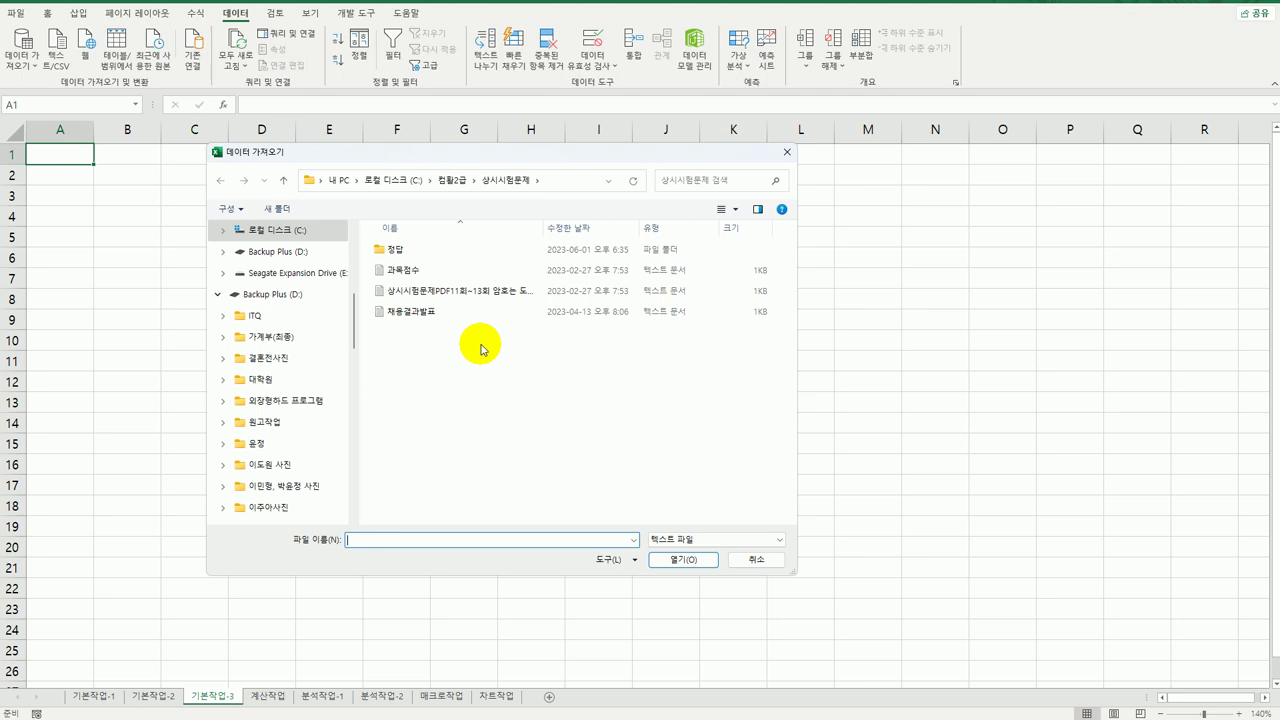
click(432, 312)
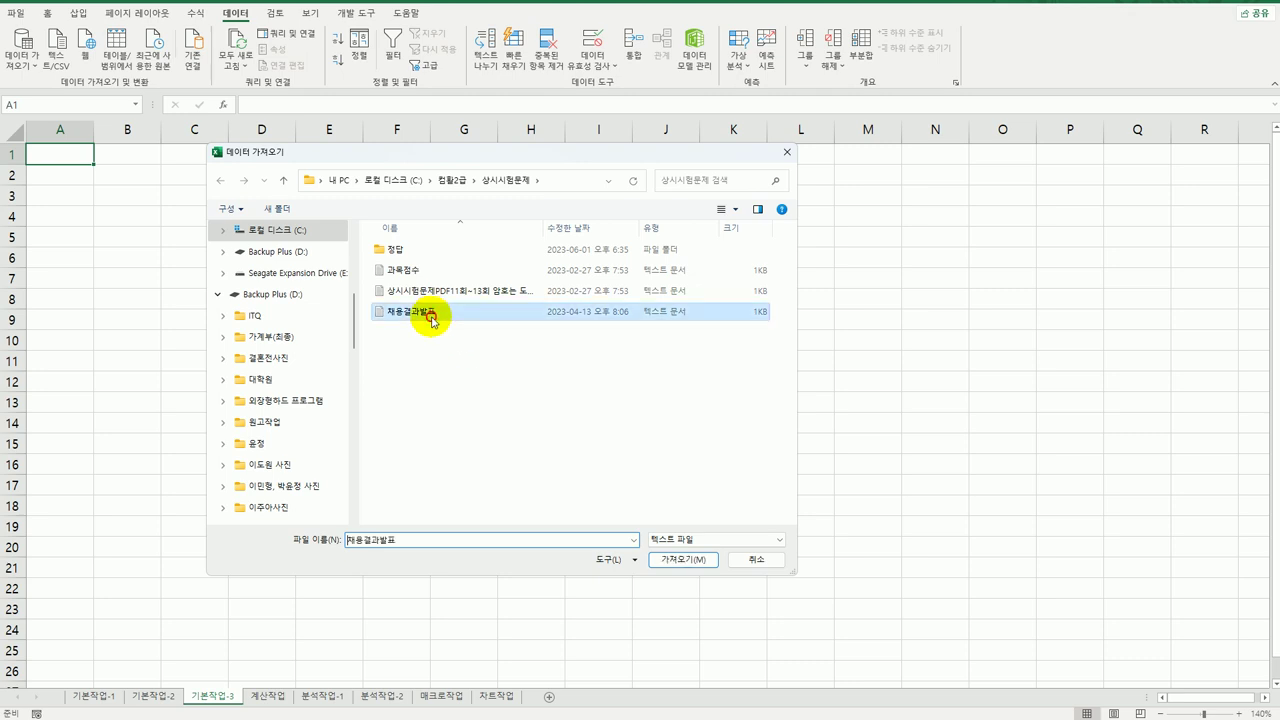
click(659, 562)
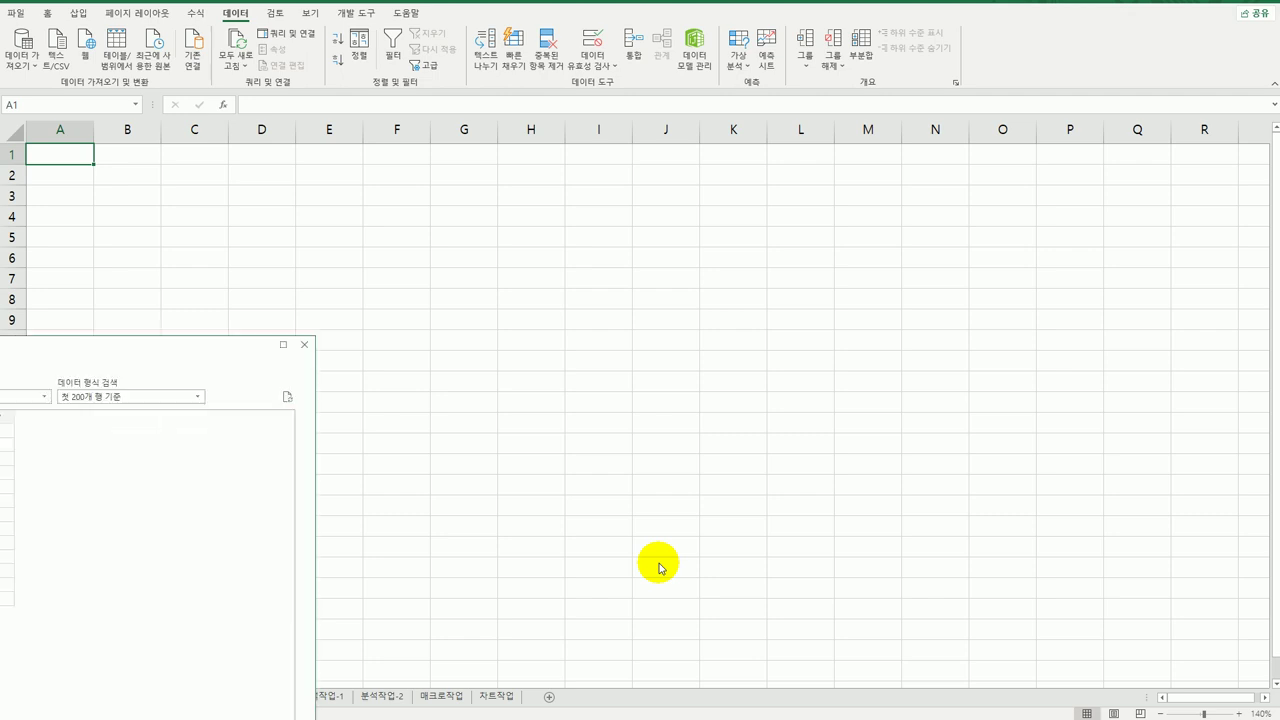
Set the import's file origin to 65001: 유니코드(UTF-8) and its delimiter to comma (쉼표).
drag(386, 325, 617, 173)
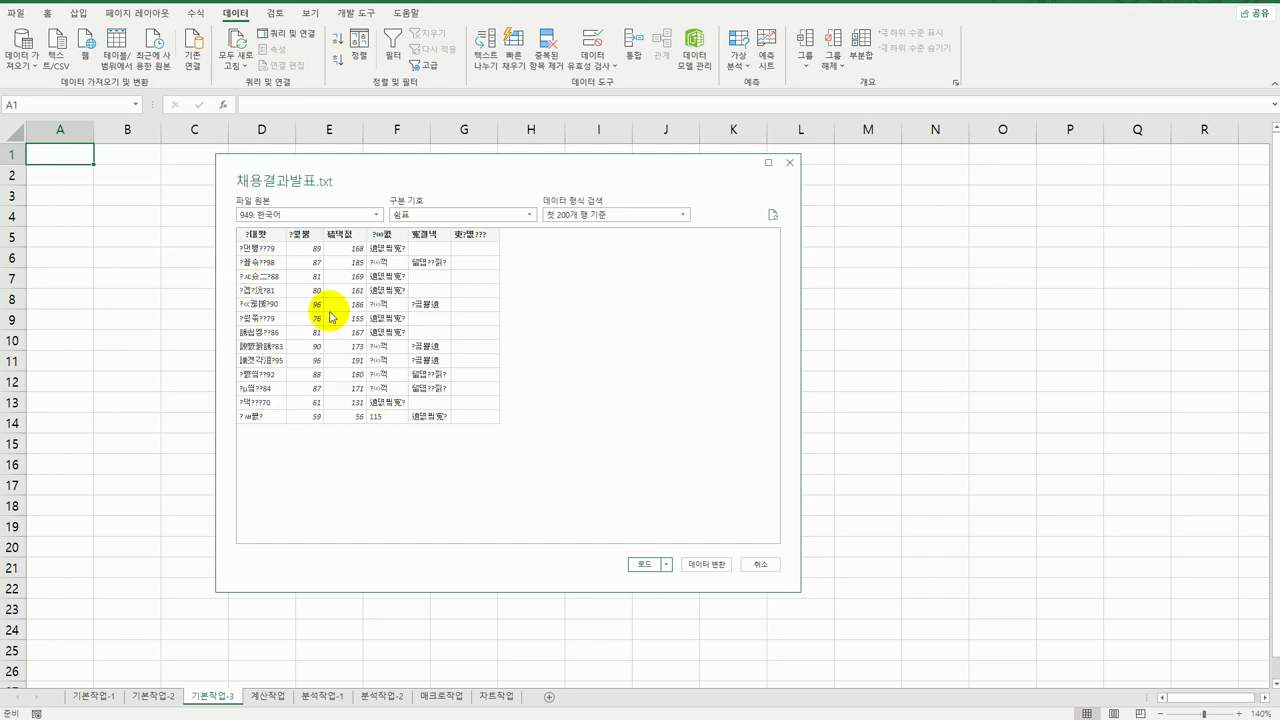
click(376, 215)
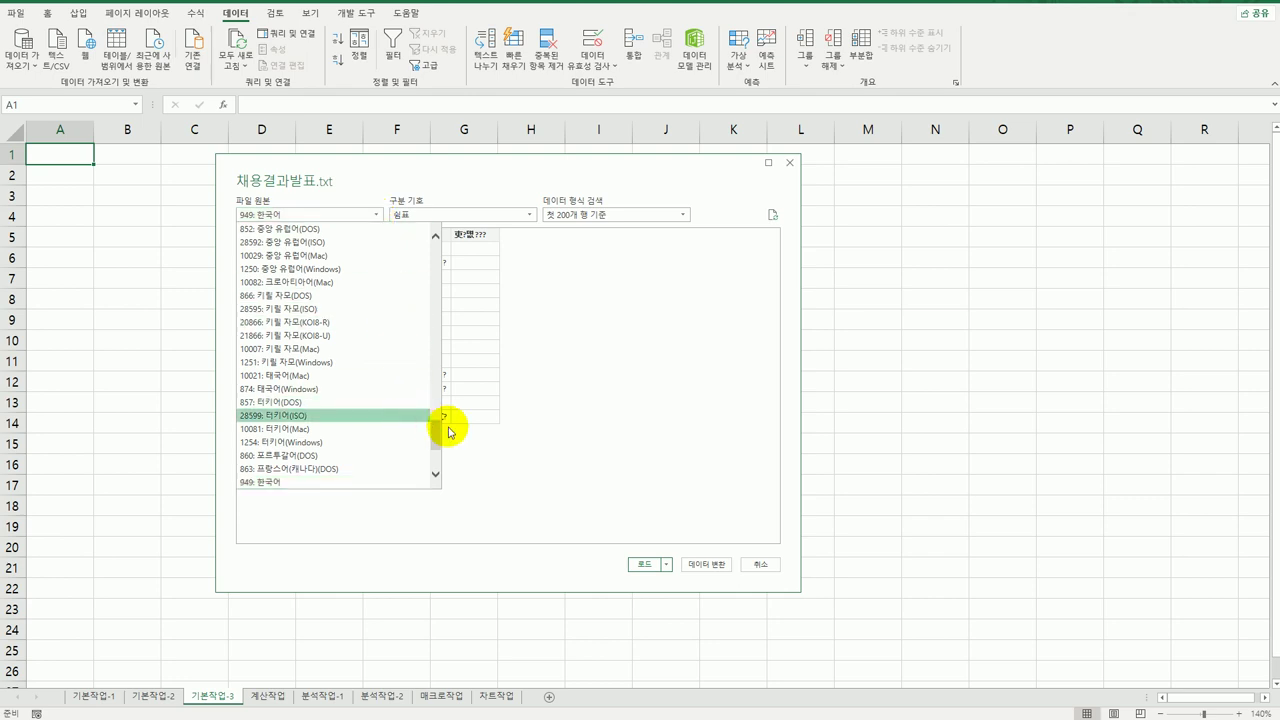
drag(436, 441, 436, 396)
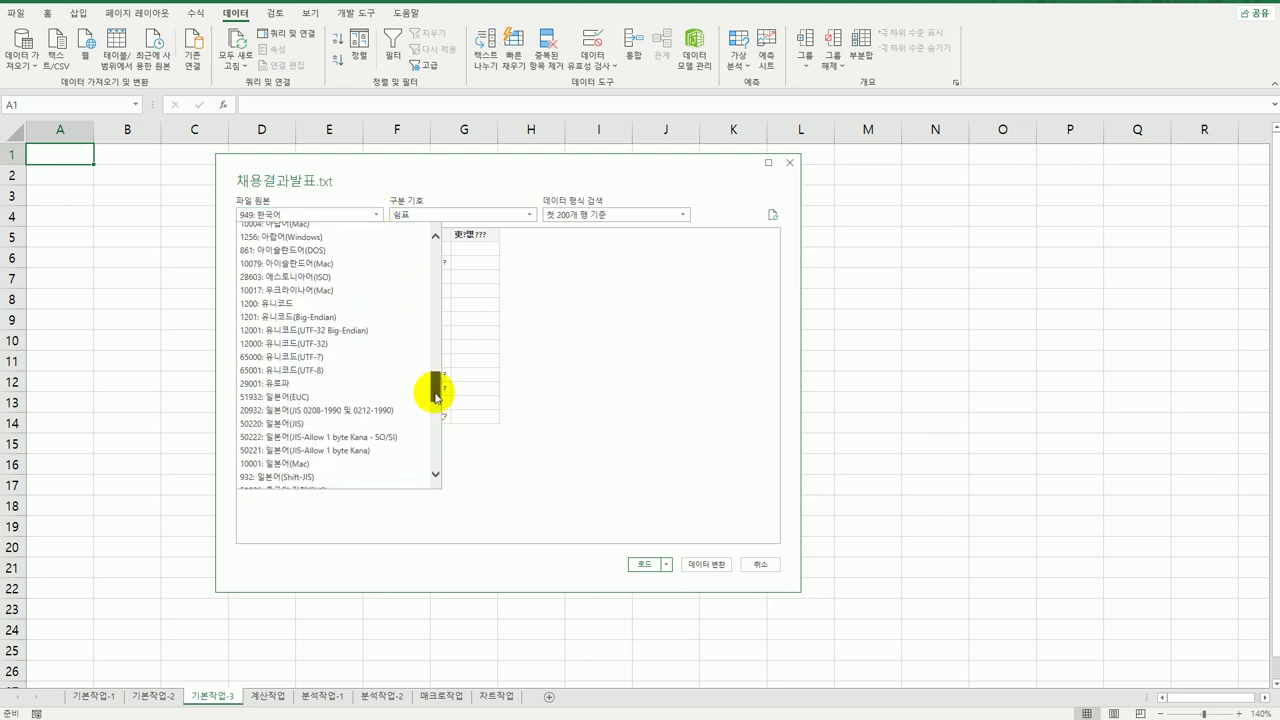
click(367, 372)
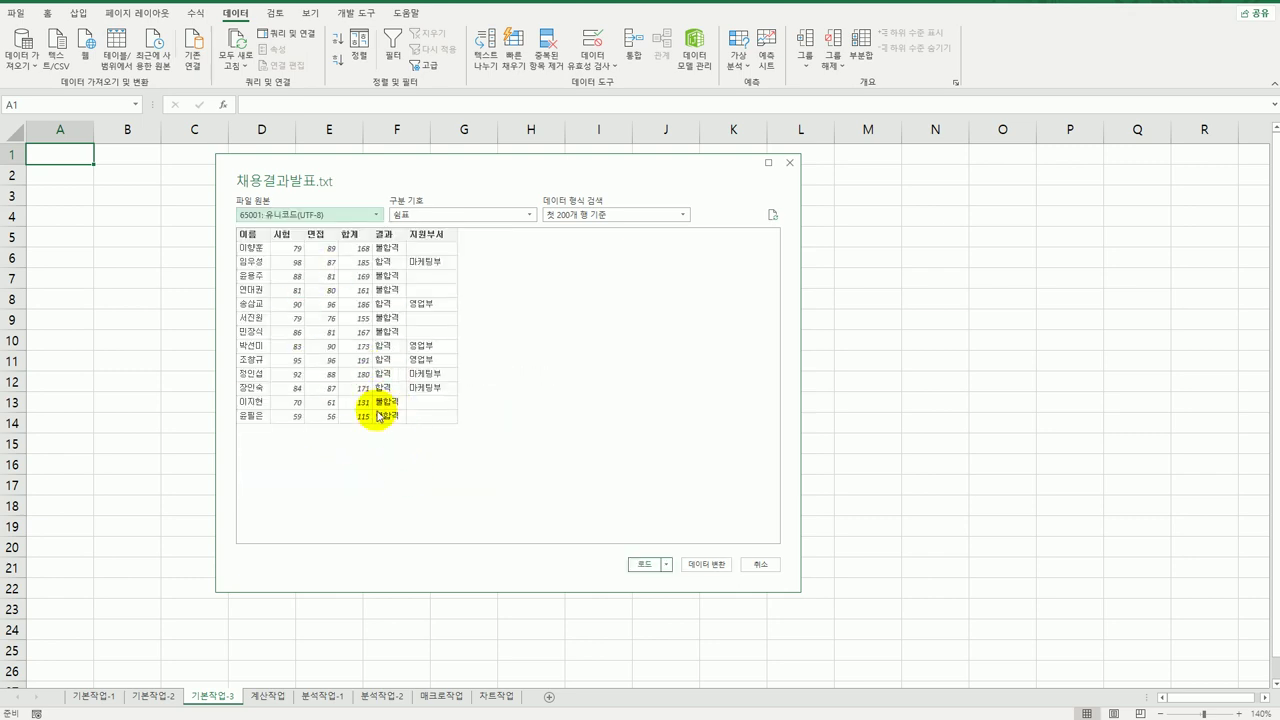
click(530, 214)
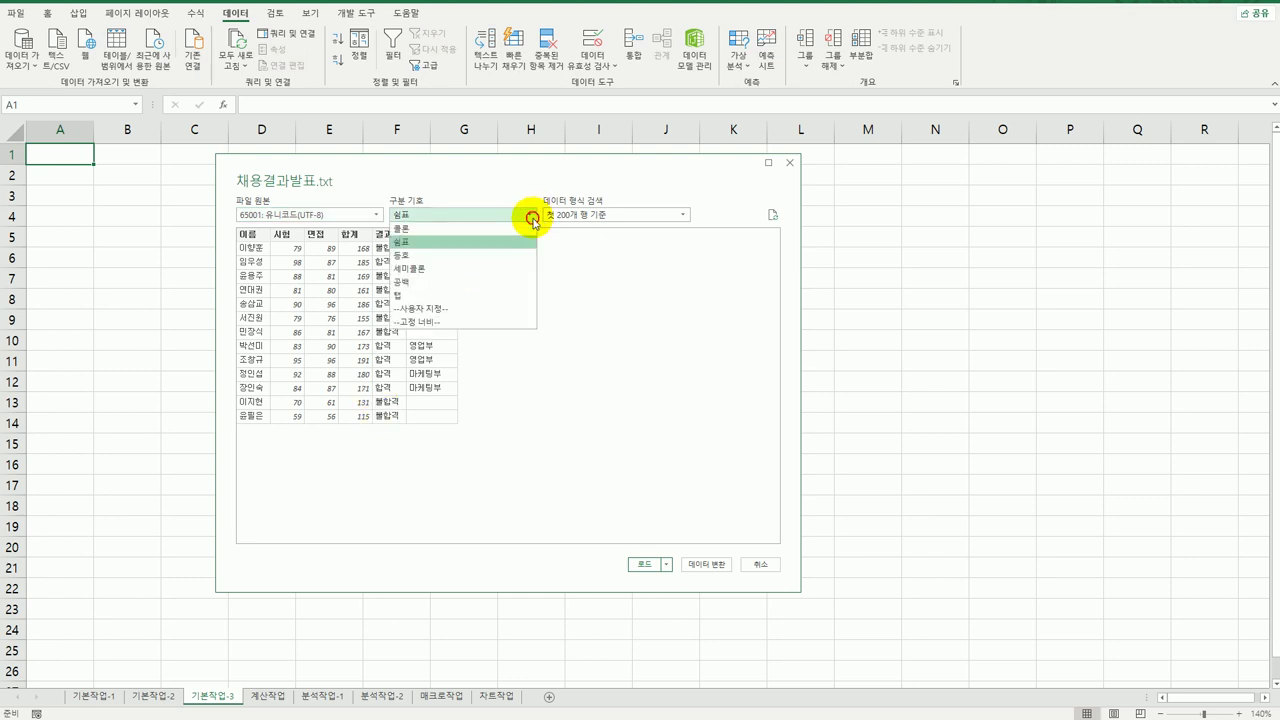
click(511, 243)
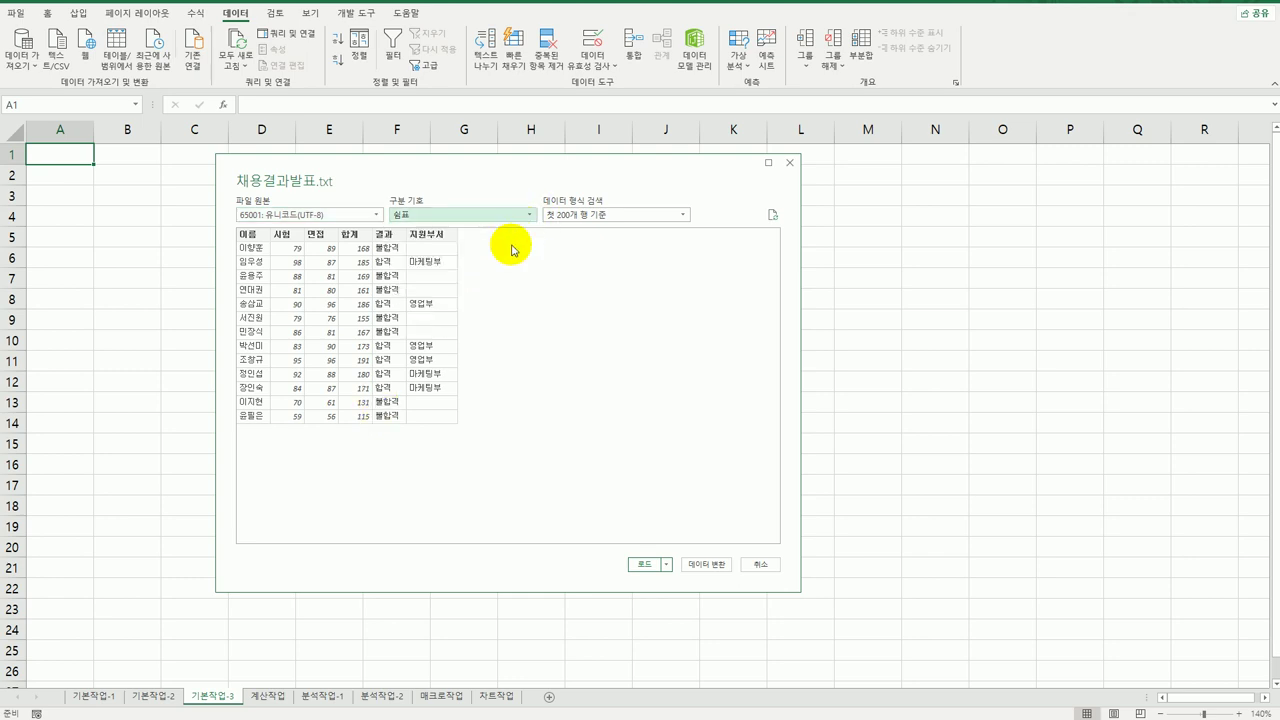
Load the text data as a table into the existing worksheet 기본작업-3 at cell A1.
click(666, 565)
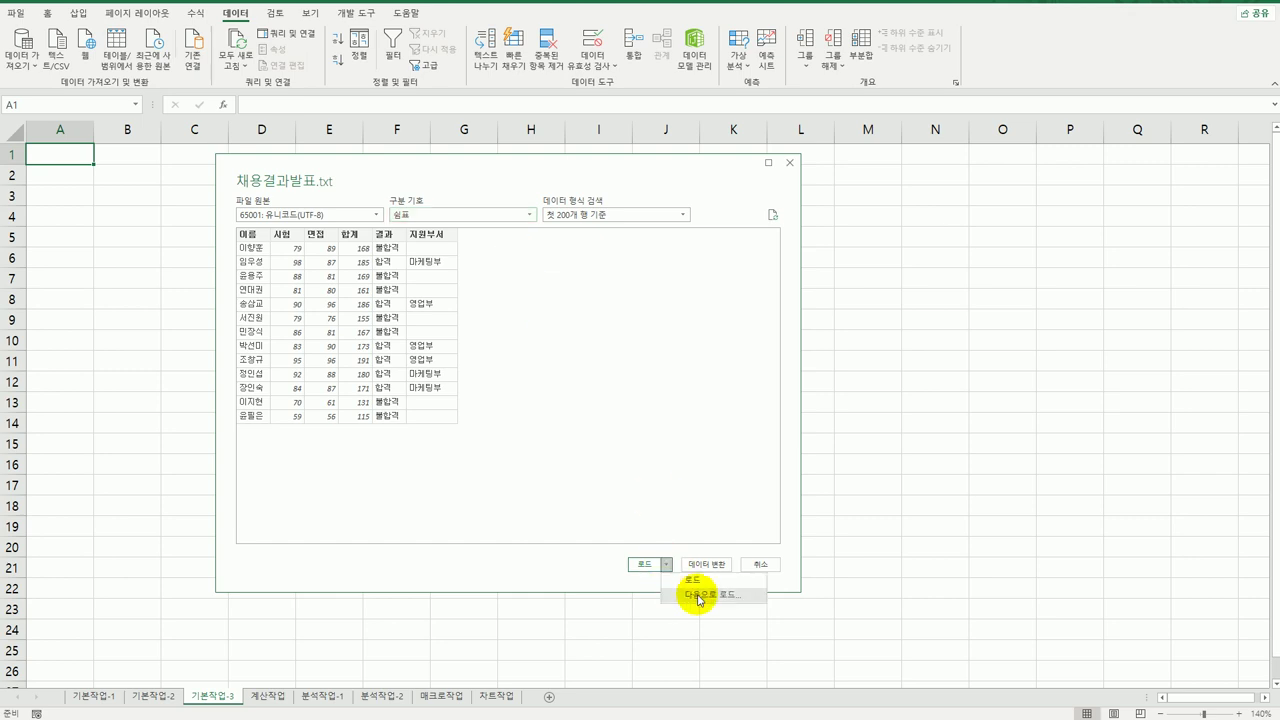
click(697, 597)
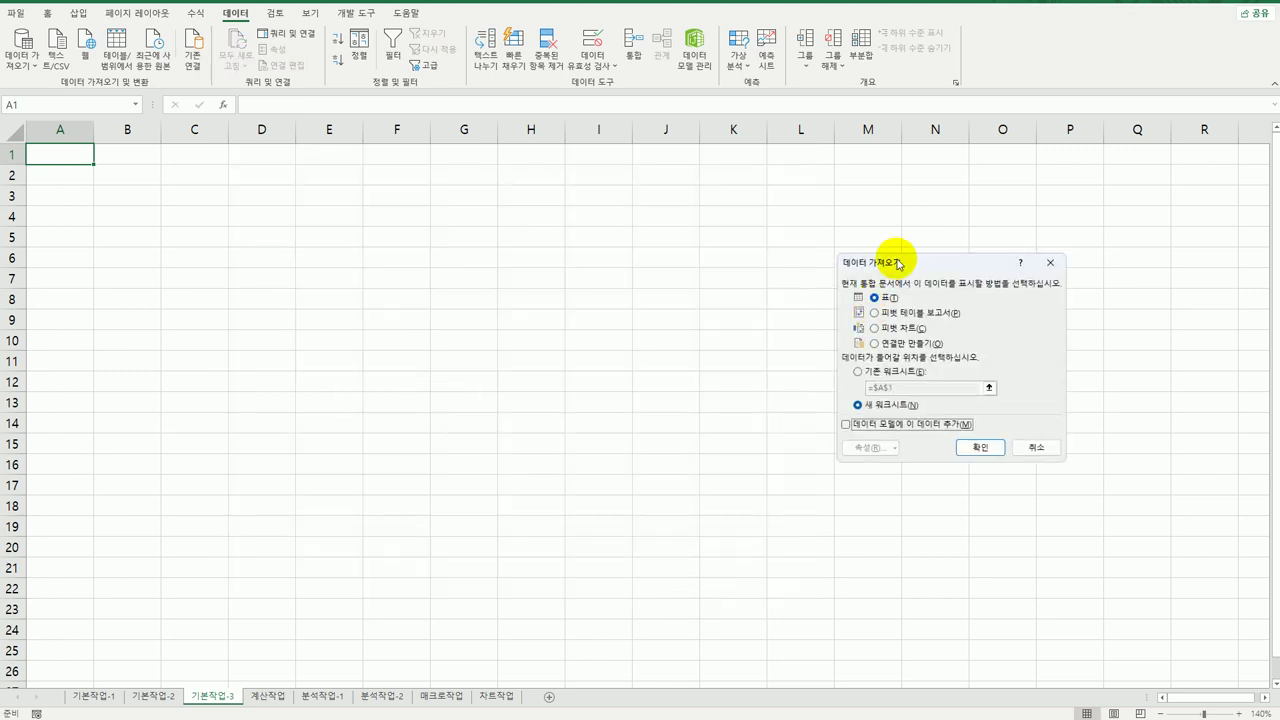
drag(882, 260, 263, 280)
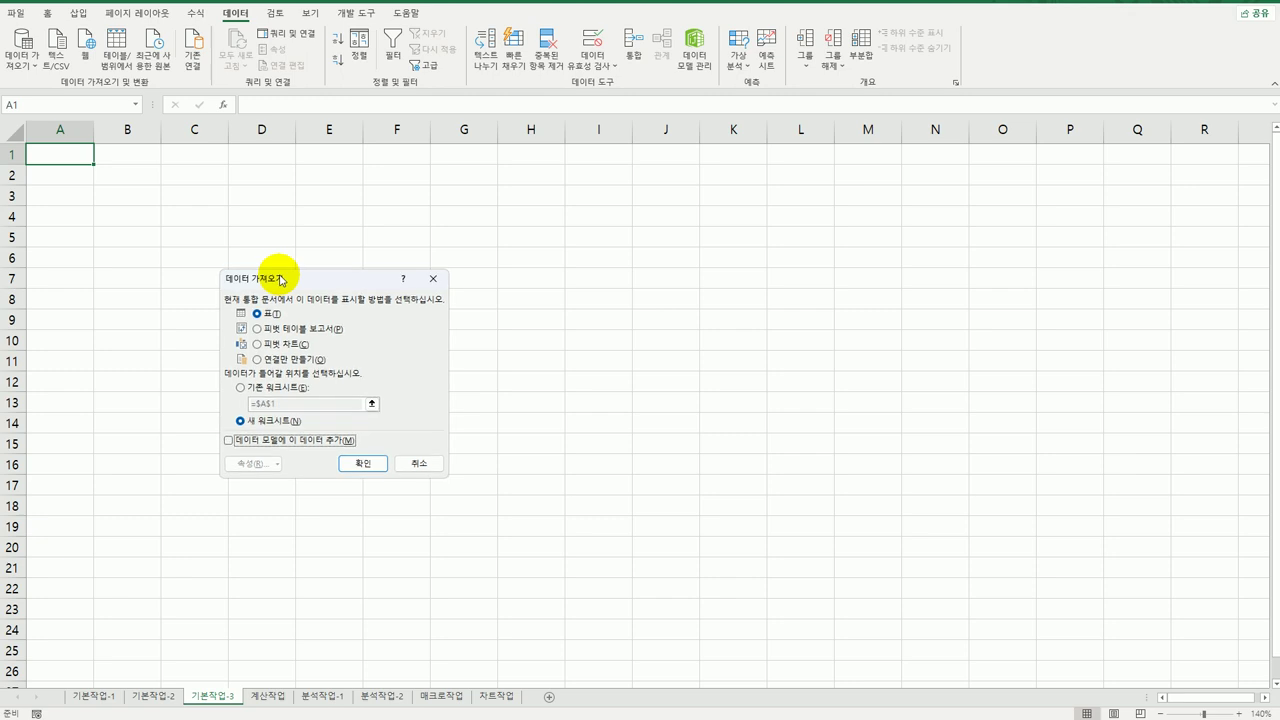
click(241, 387)
click(57, 154)
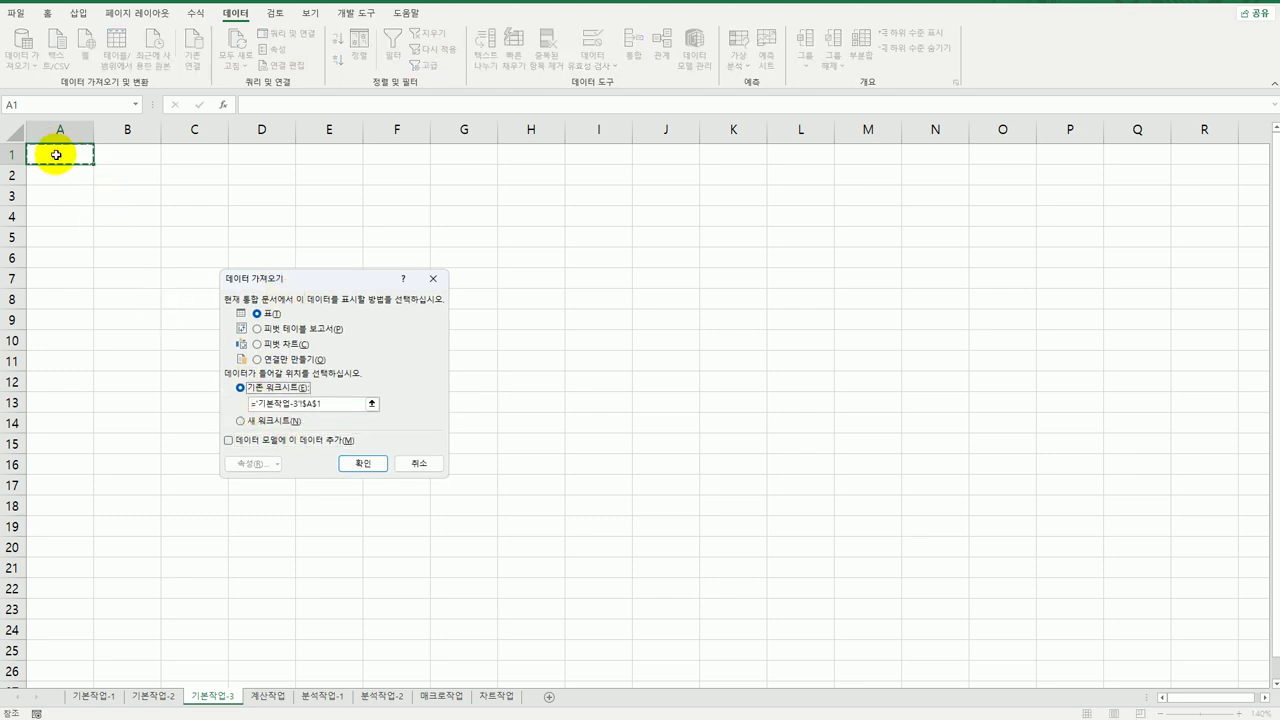
click(352, 464)
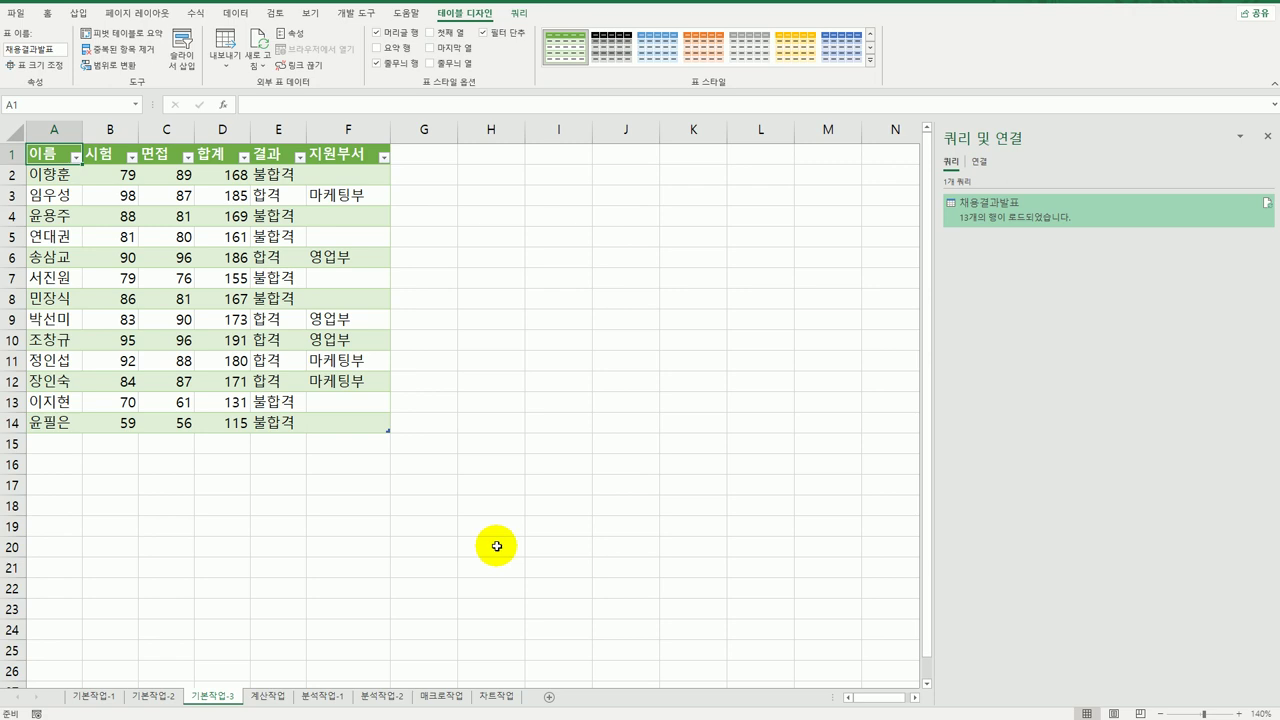
click(497, 546)
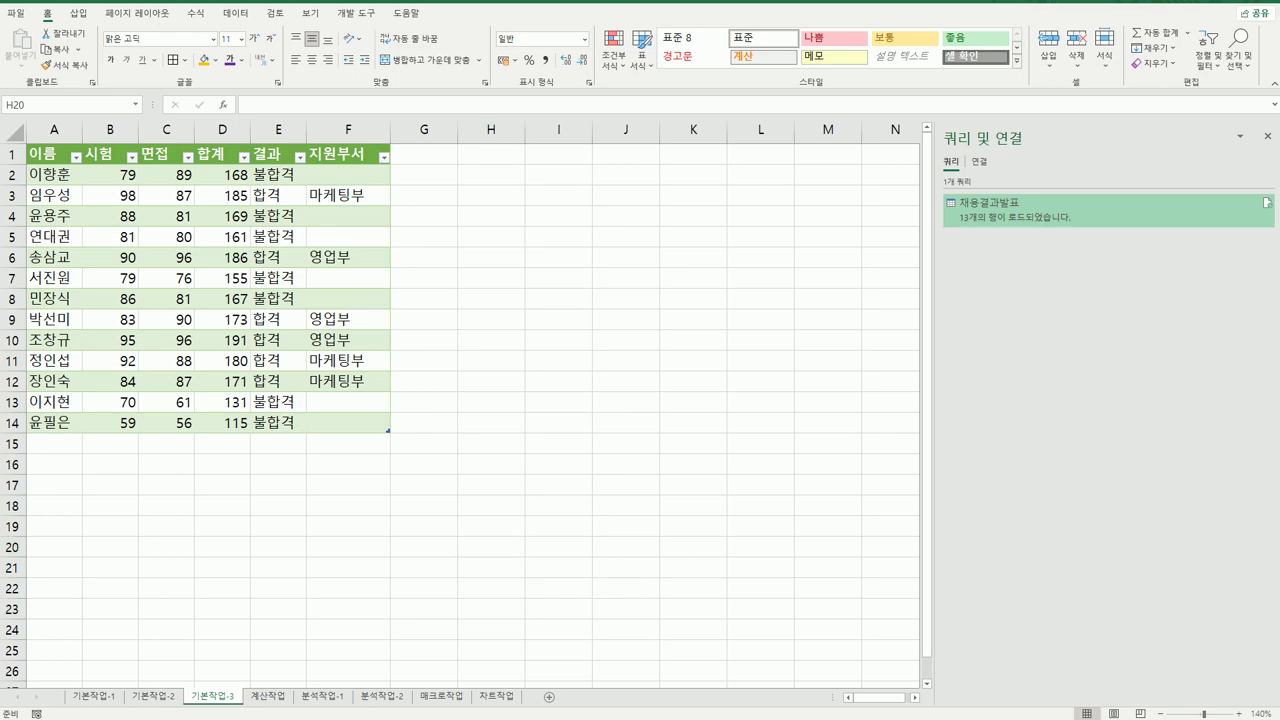
On sheet 계산작업, start a RANK.EQ function in C3 and open its function arguments.
click(270, 696)
click(662, 627)
scroll(662, 627, up, 2)
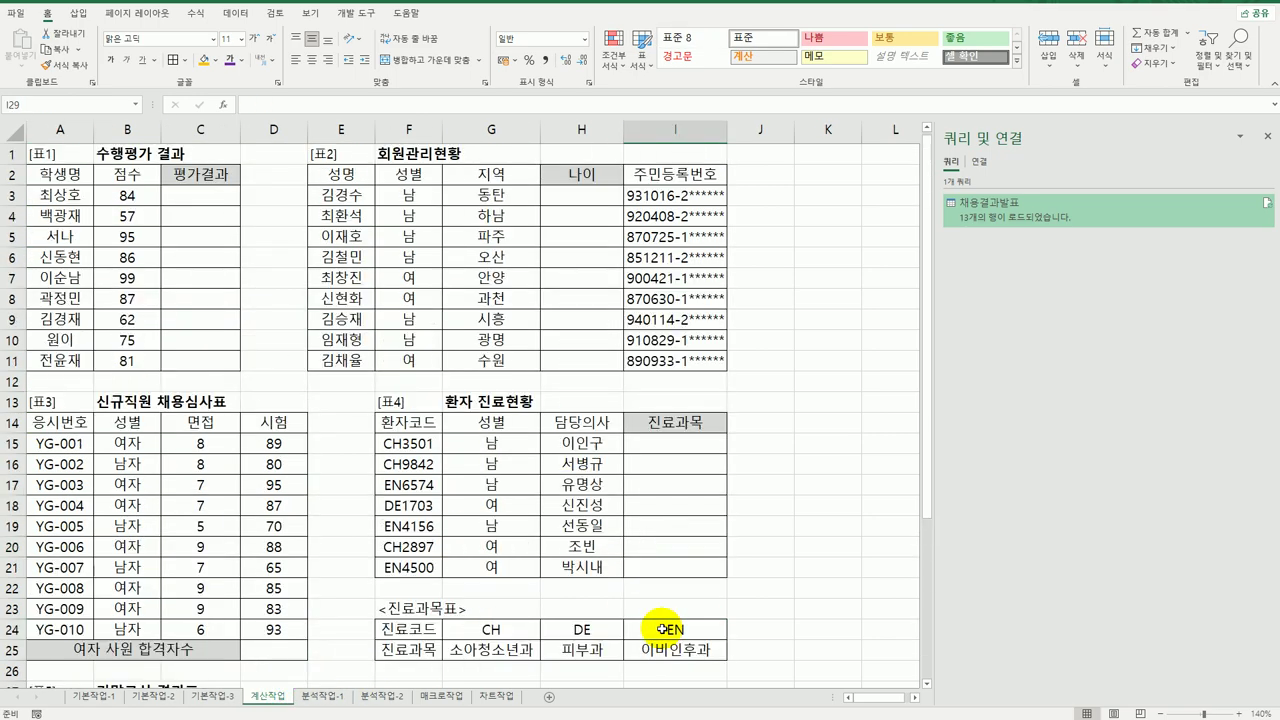
click(202, 207)
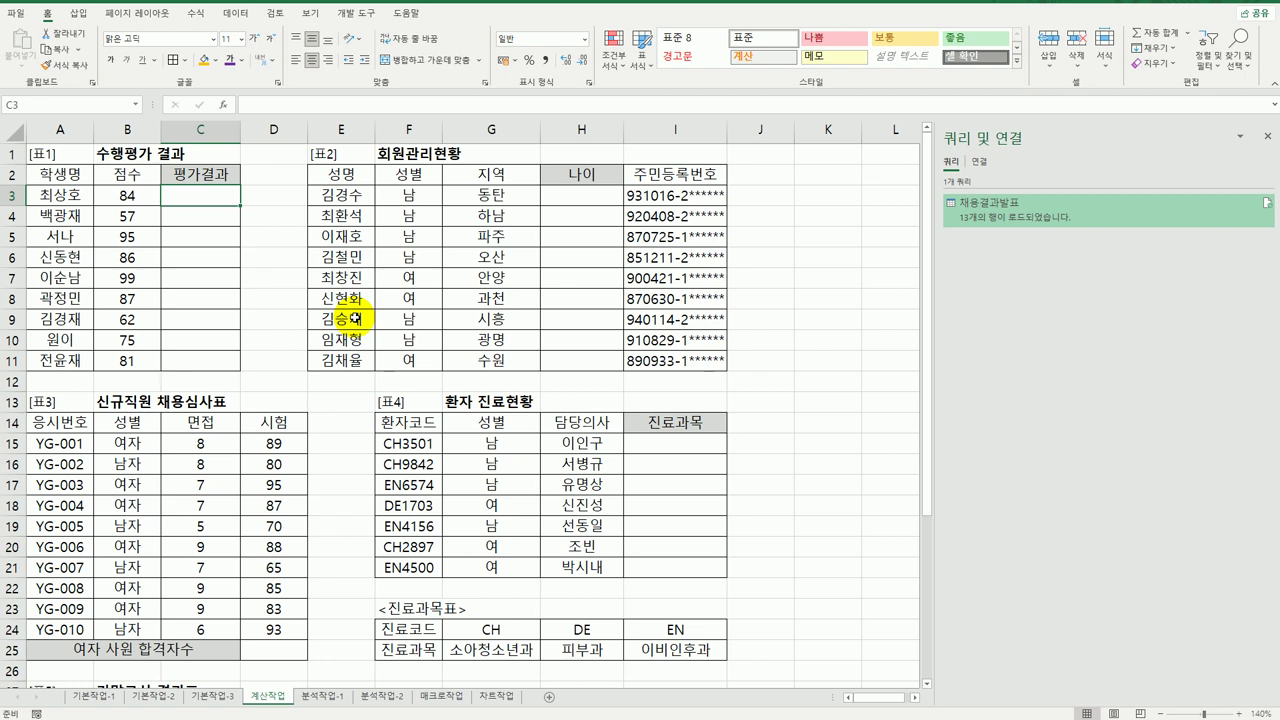
text(=)
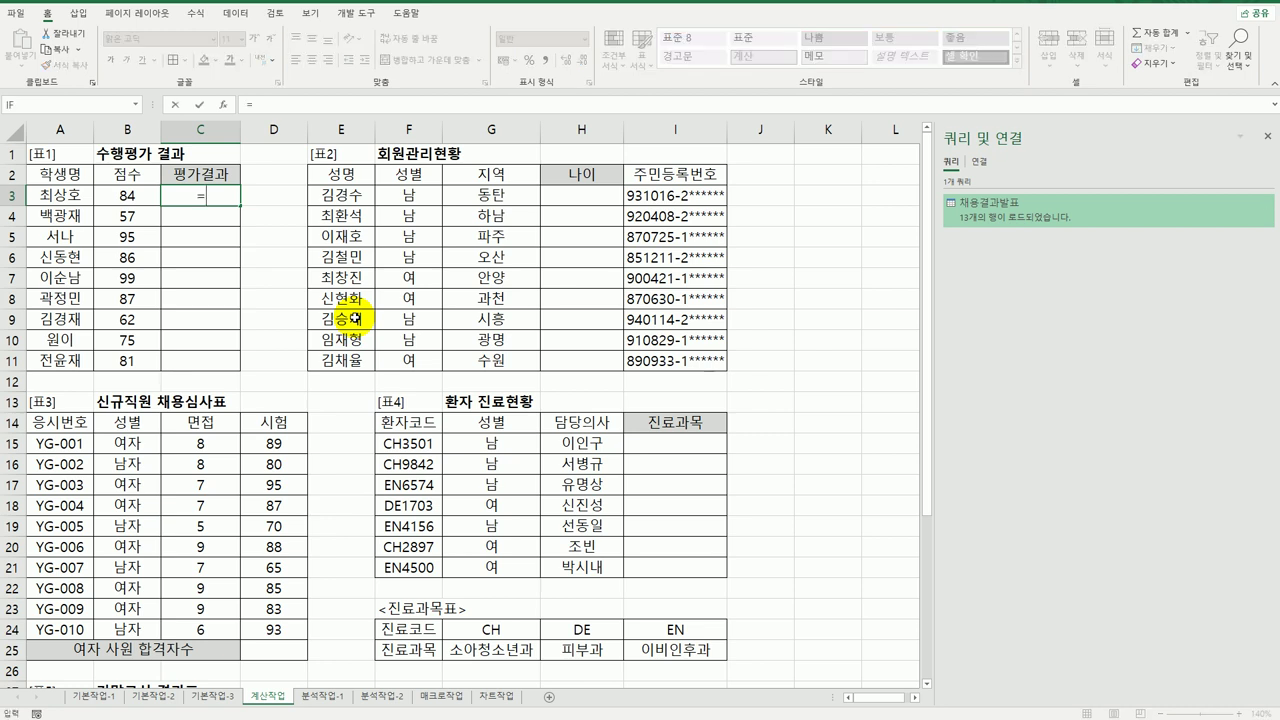
text(ran)
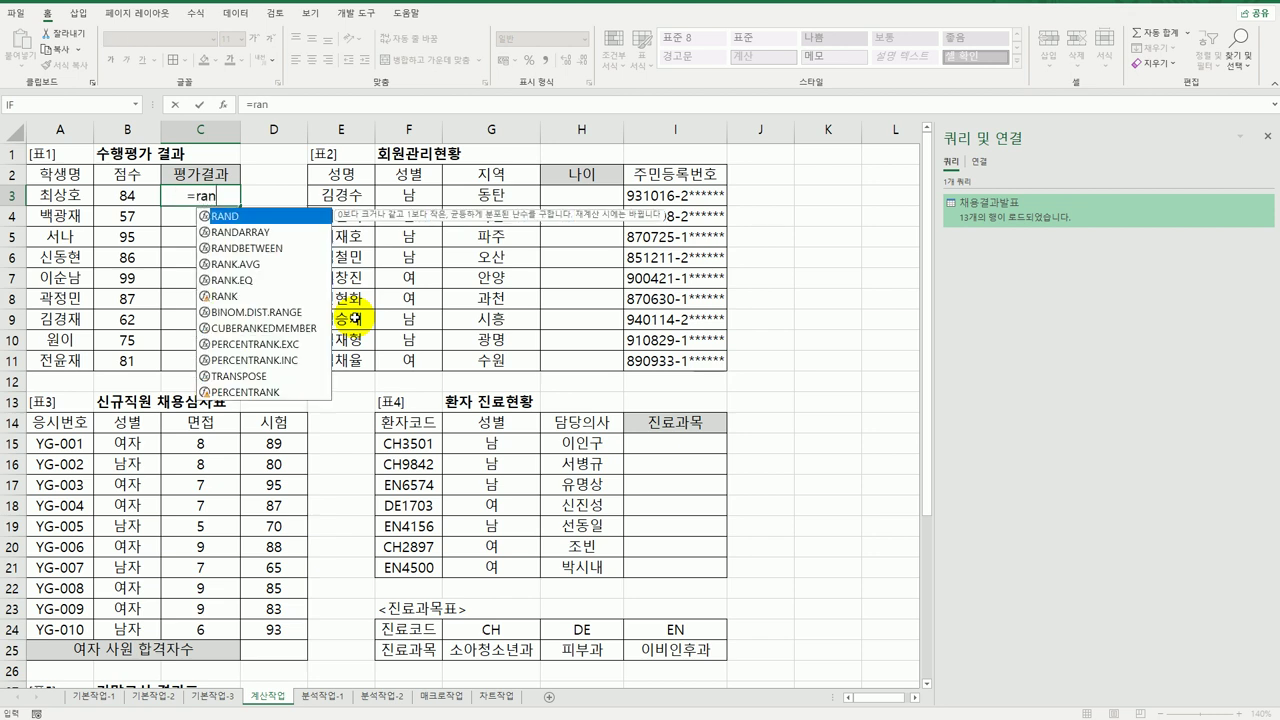
text(k.eq)
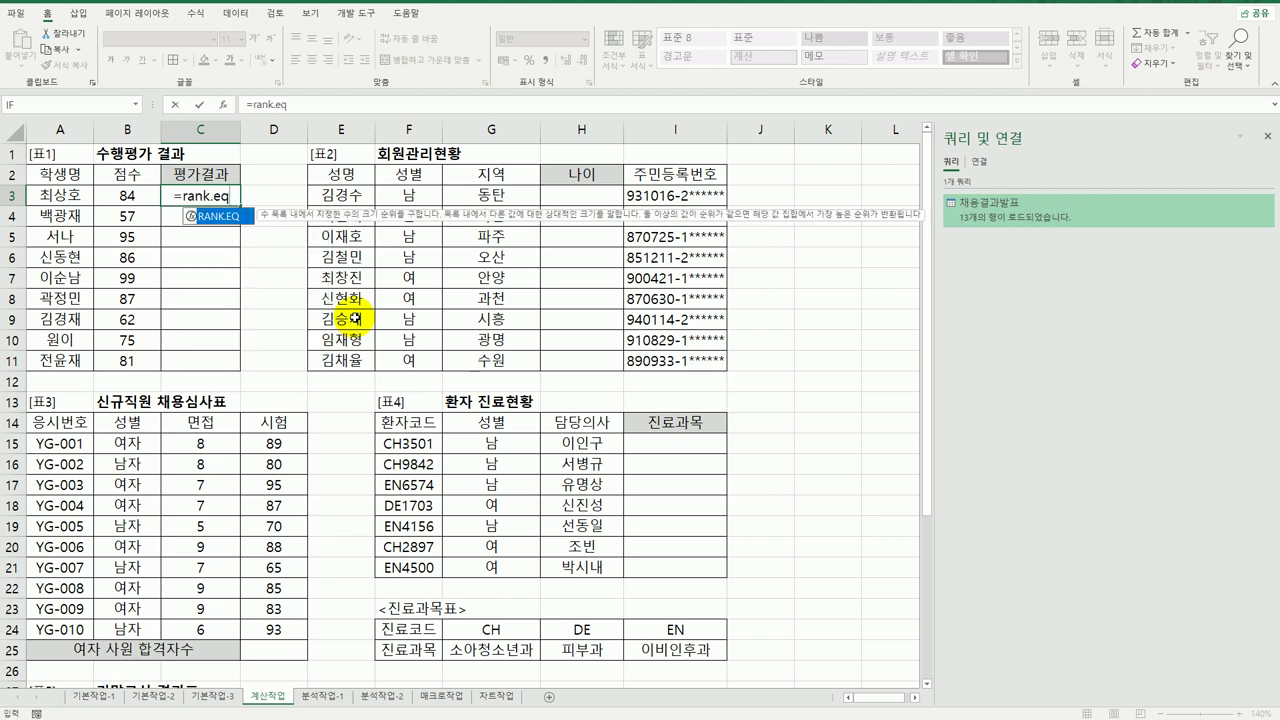
double_click(212, 215)
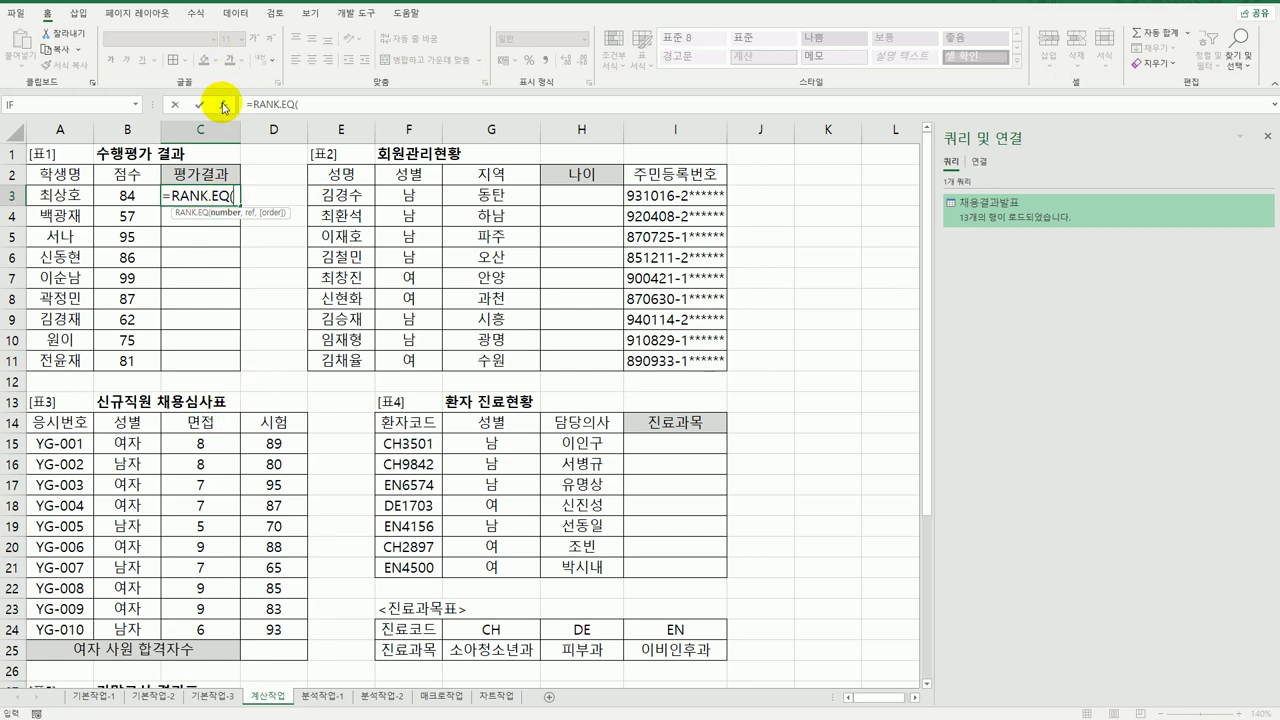
click(223, 104)
Complete the RANK.EQ function in C3 with Number B3, Ref $B$3:$B$11 and Order 0.
drag(359, 265, 554, 176)
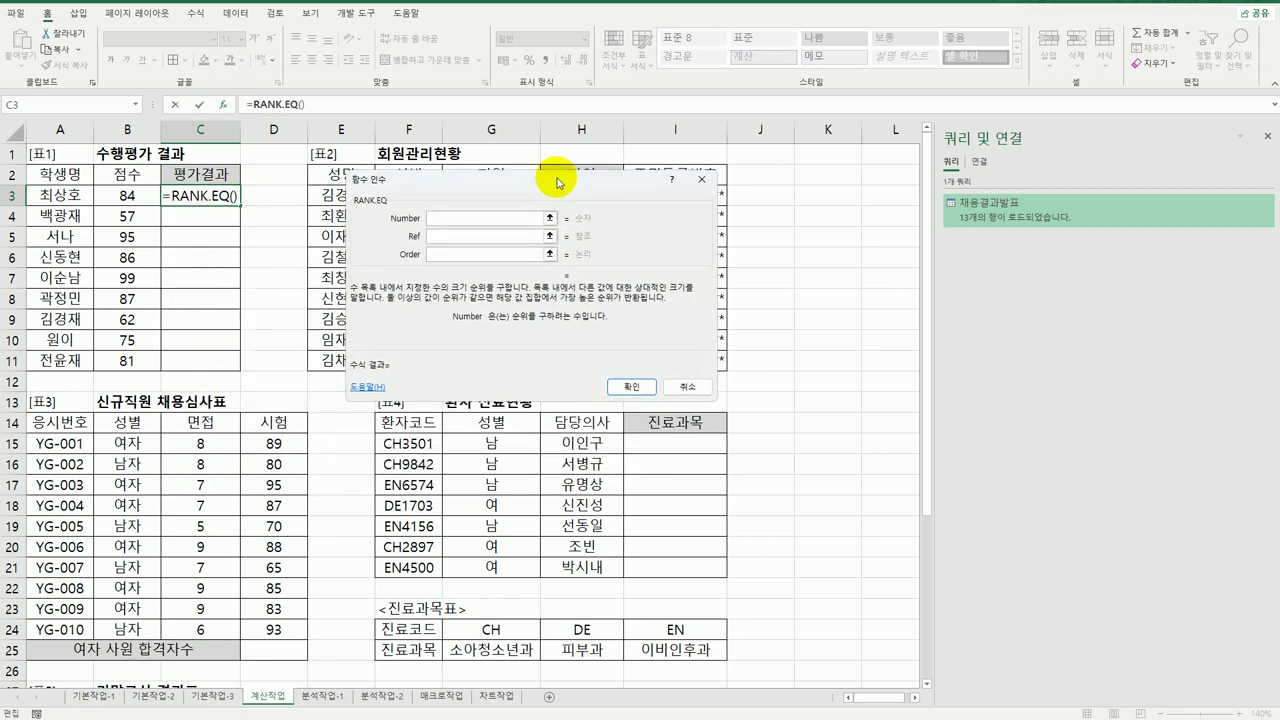
click(127, 195)
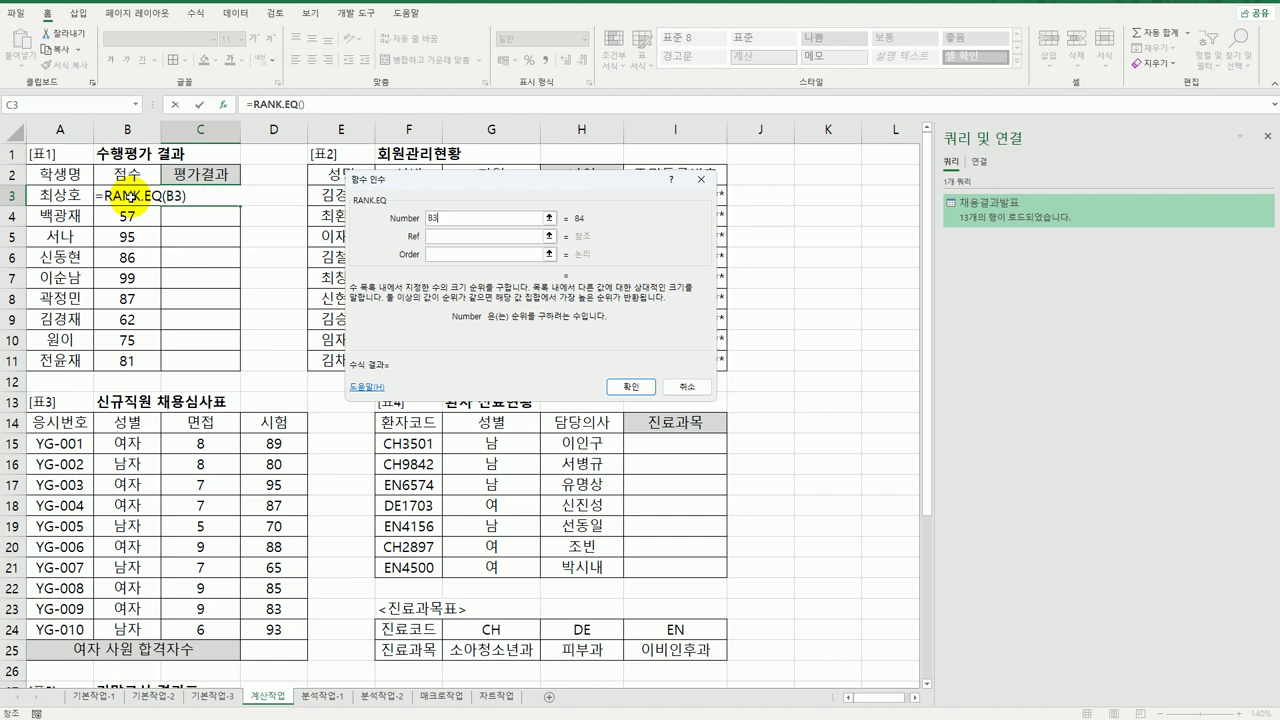
click(438, 238)
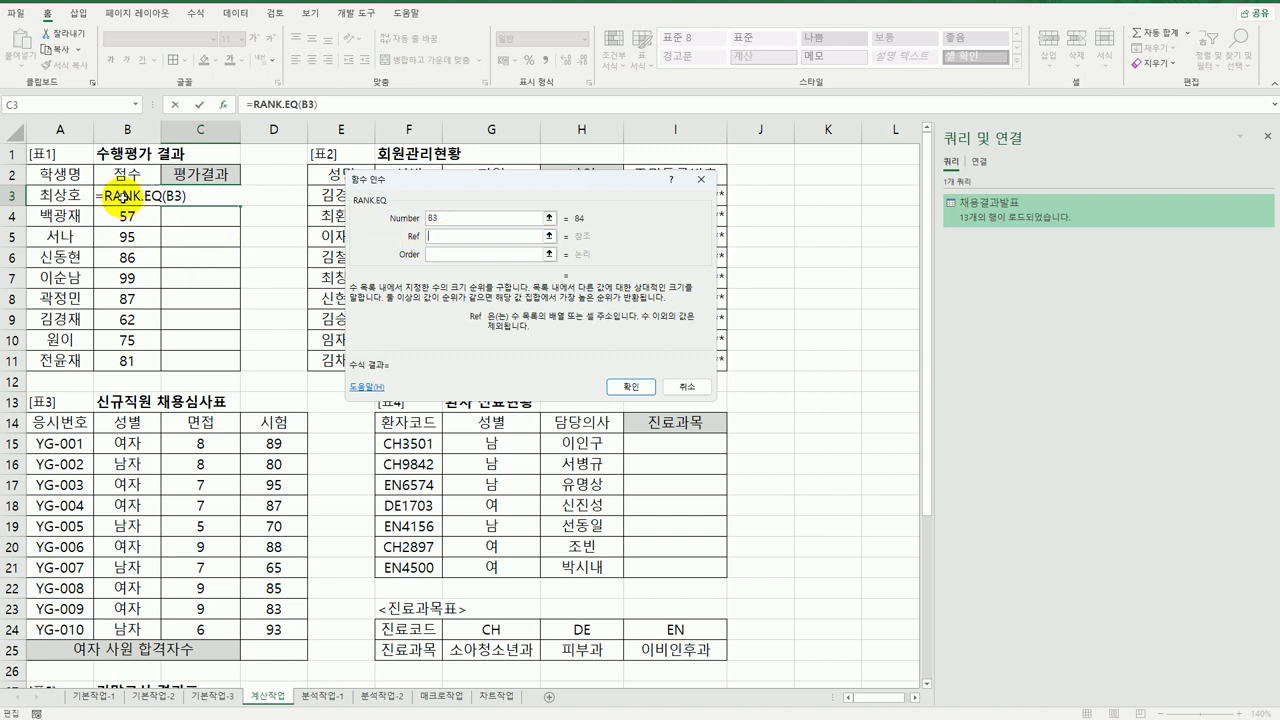
drag(127, 195, 120, 361)
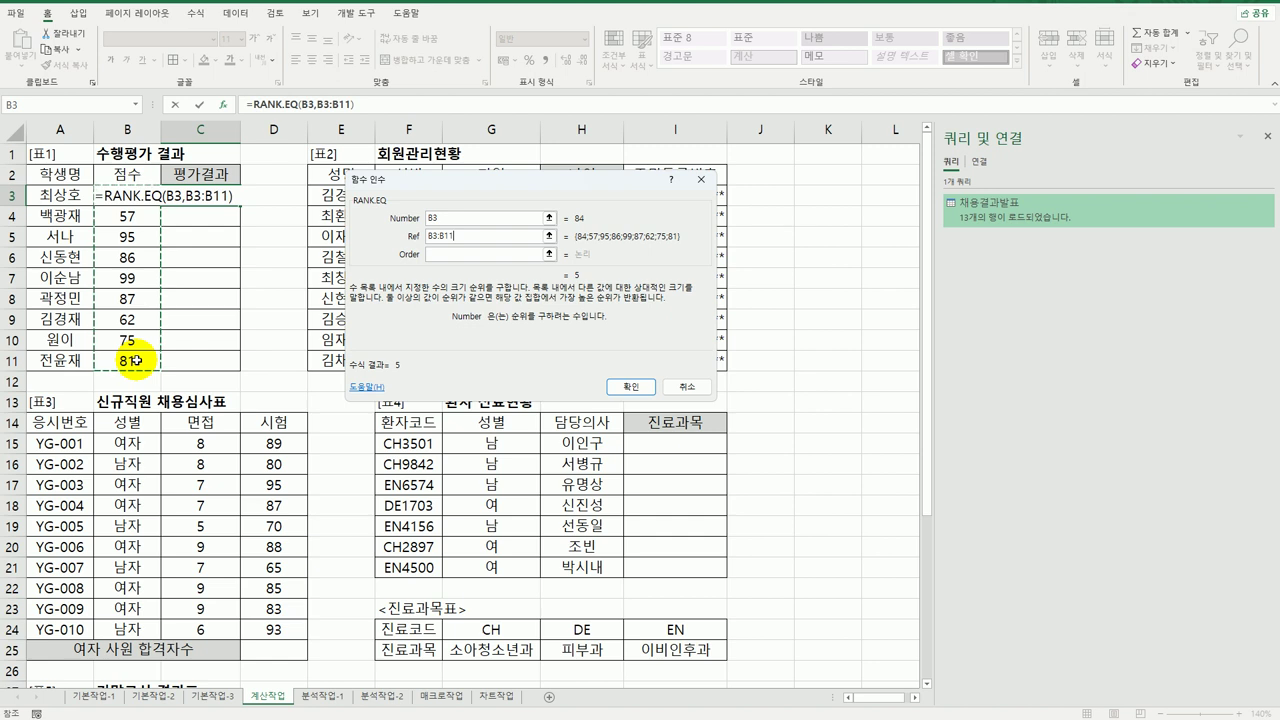
key(F4)
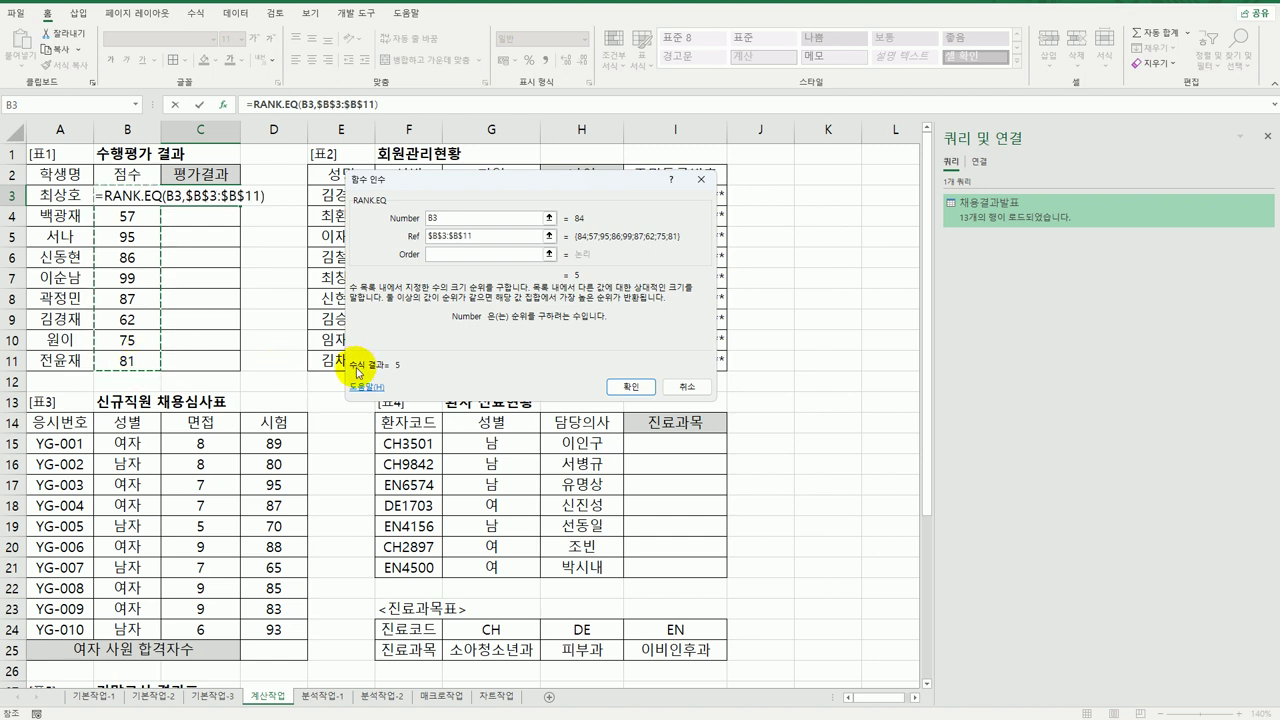
click(460, 256)
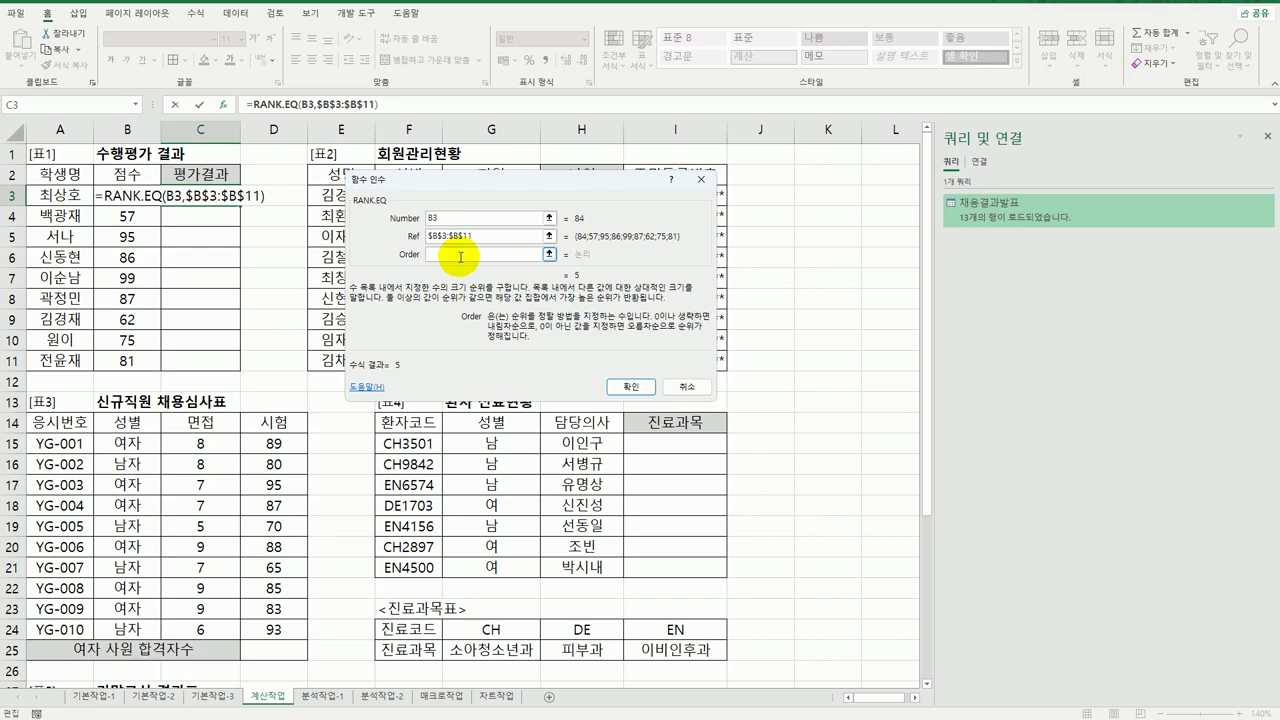
text(0)
click(632, 388)
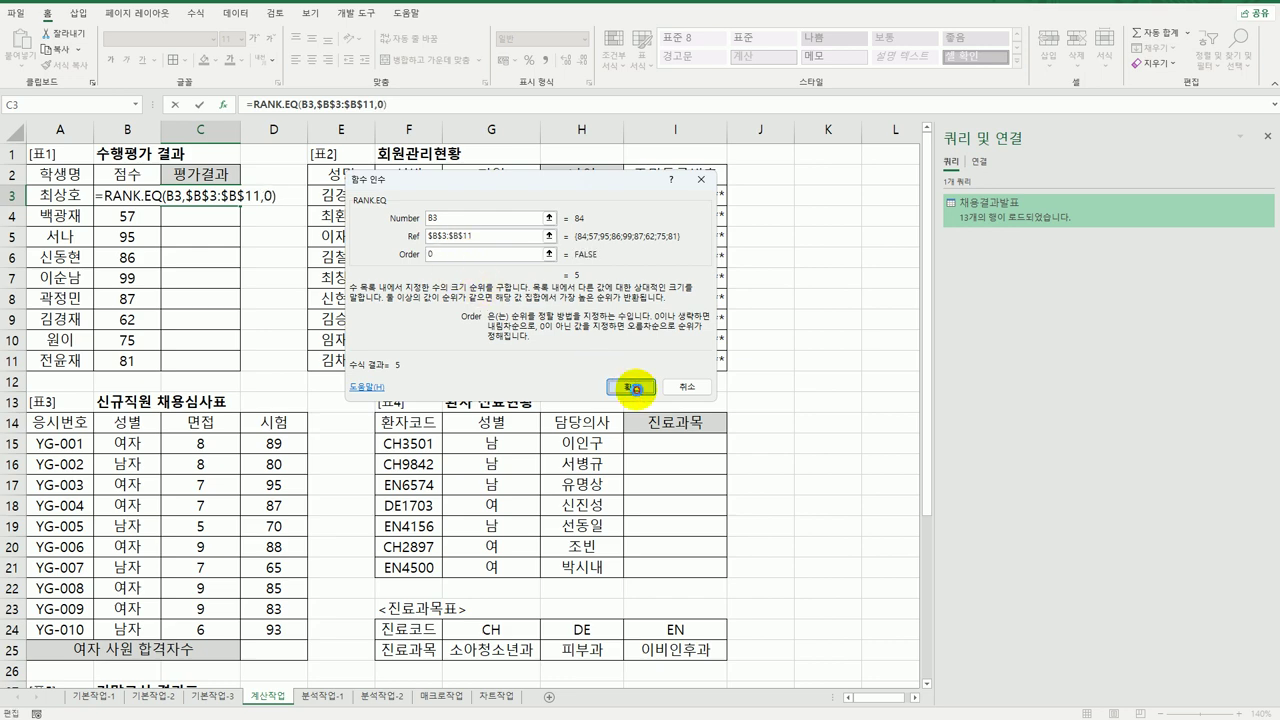
Close the queries and connections pane and fill the C3 rank formula down to C11.
click(1268, 140)
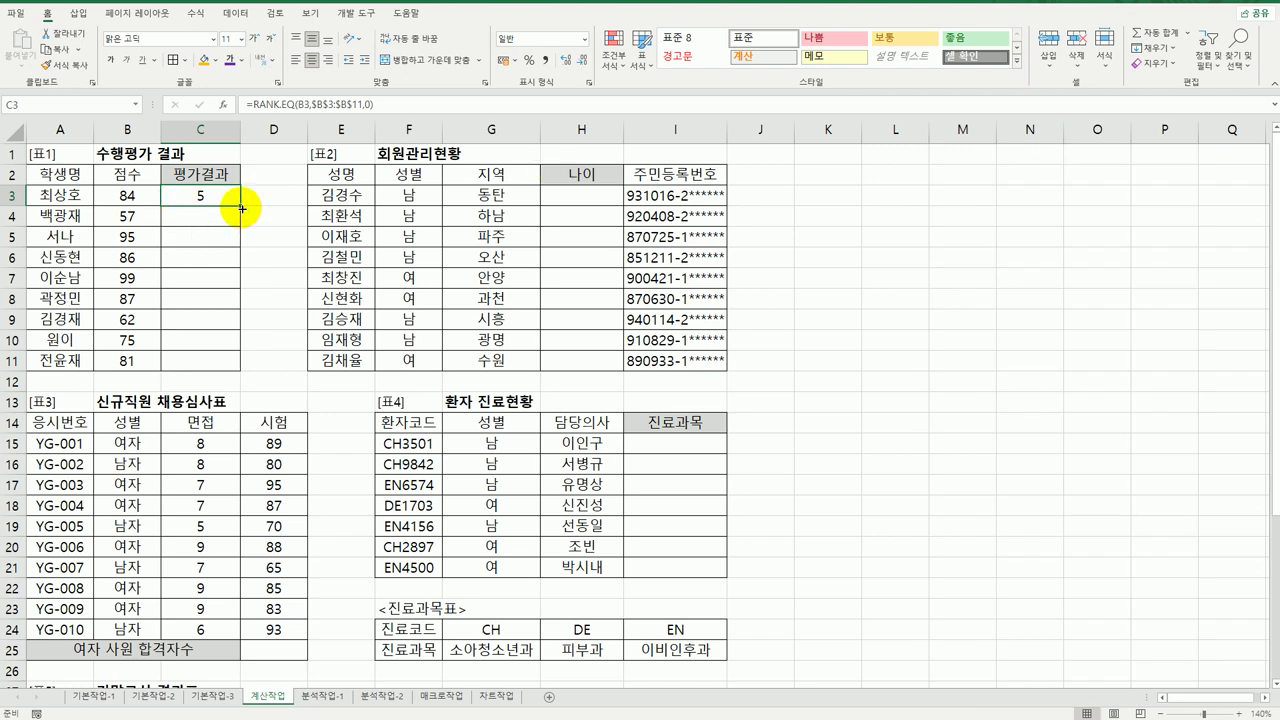
drag(241, 208, 275, 362)
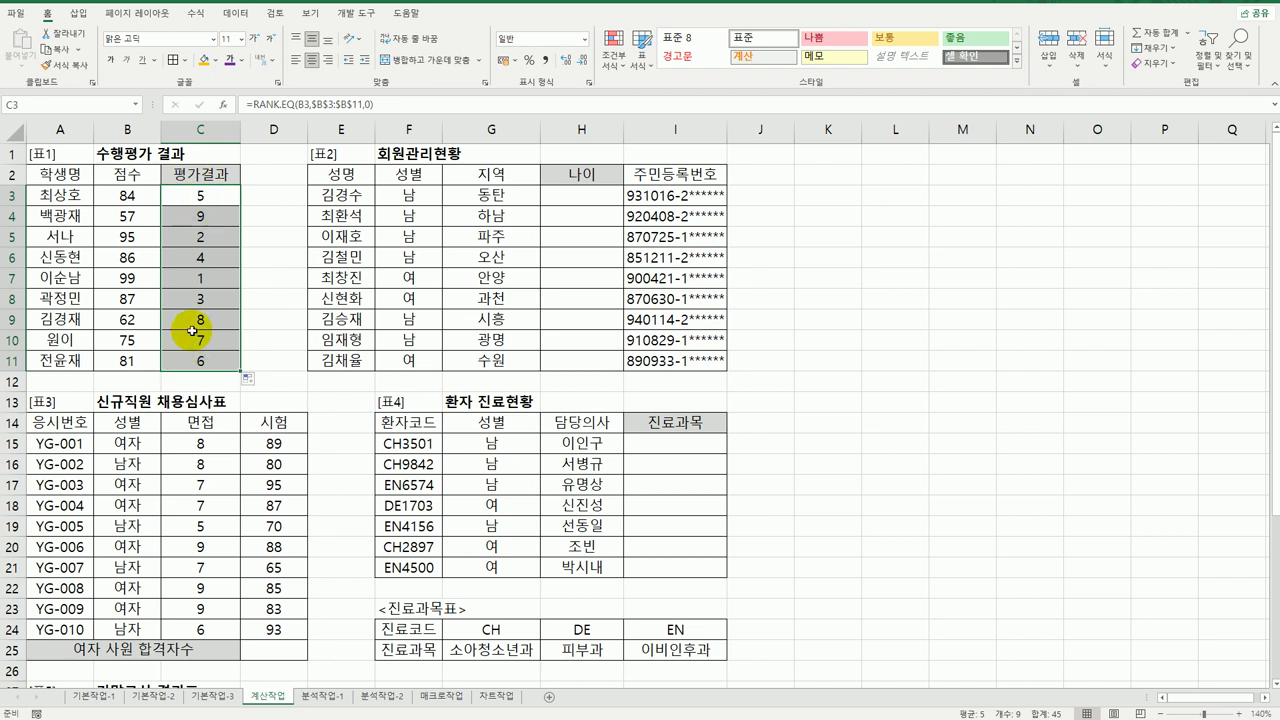
click(219, 199)
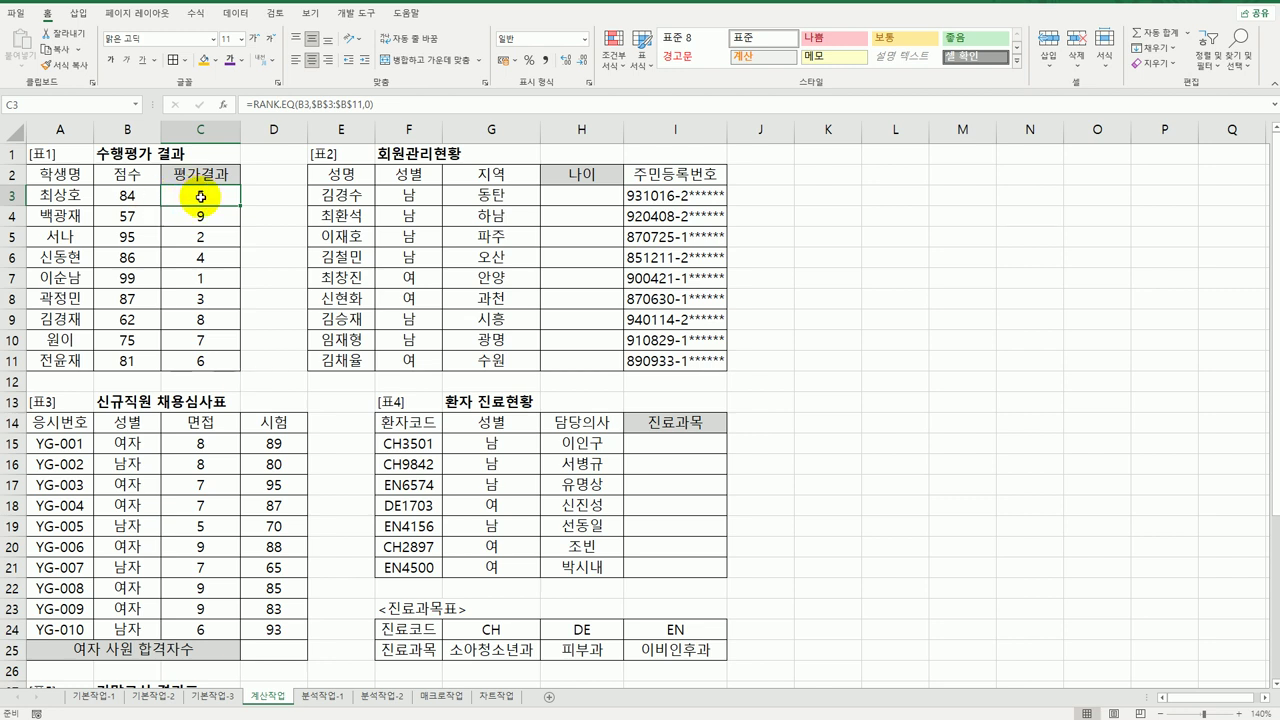
Wrap the RANK.EQ formula in C3 in an IF function and open the IF function's arguments.
double_click(200, 198)
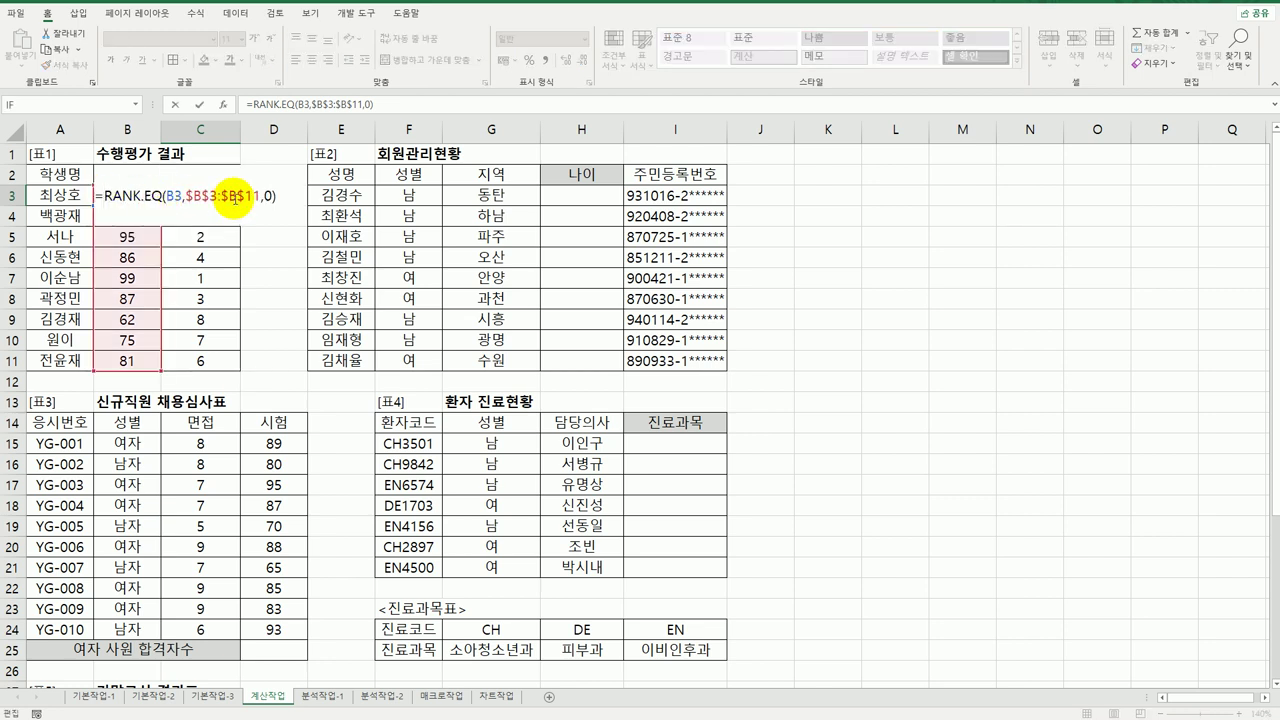
click(105, 196)
text(if)
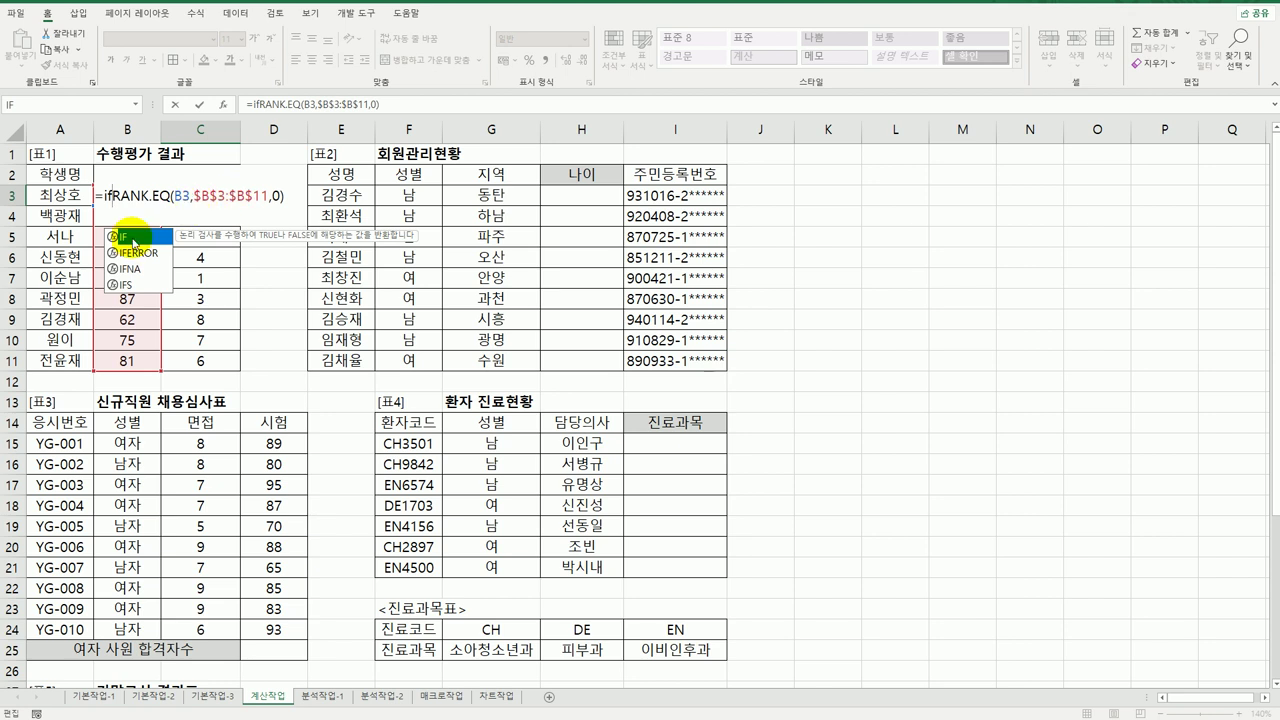
double_click(128, 238)
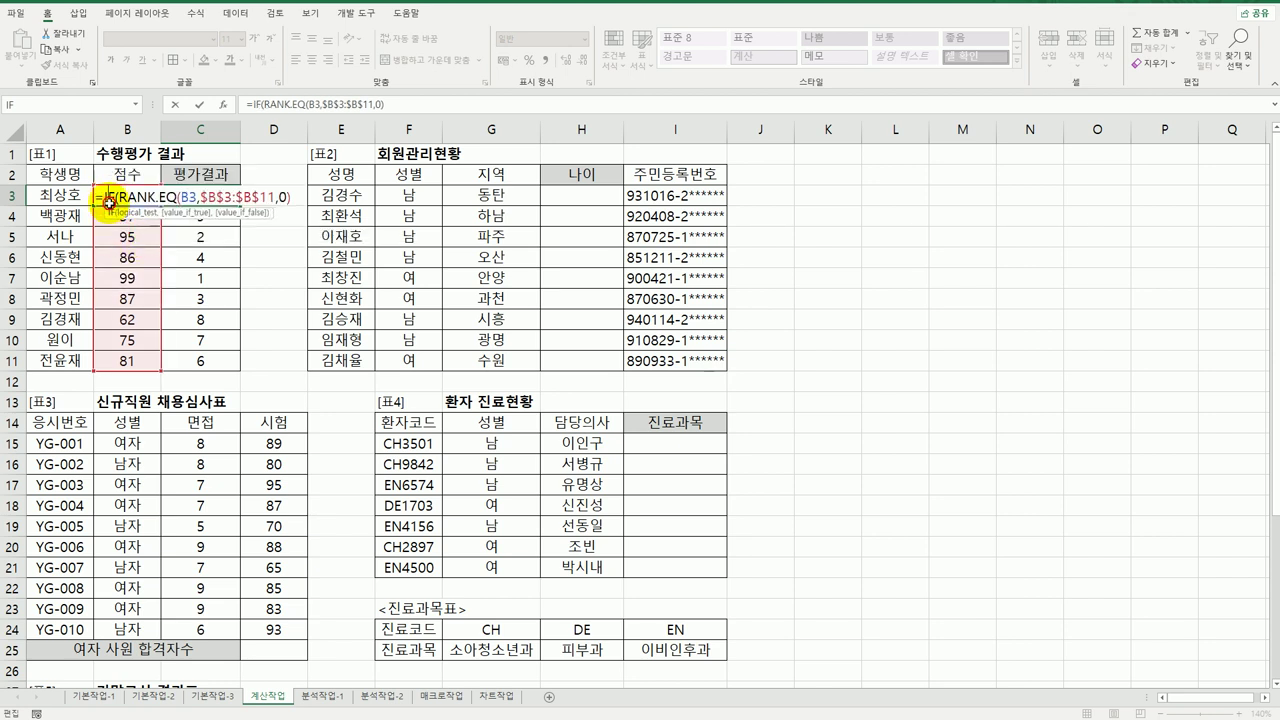
click(223, 104)
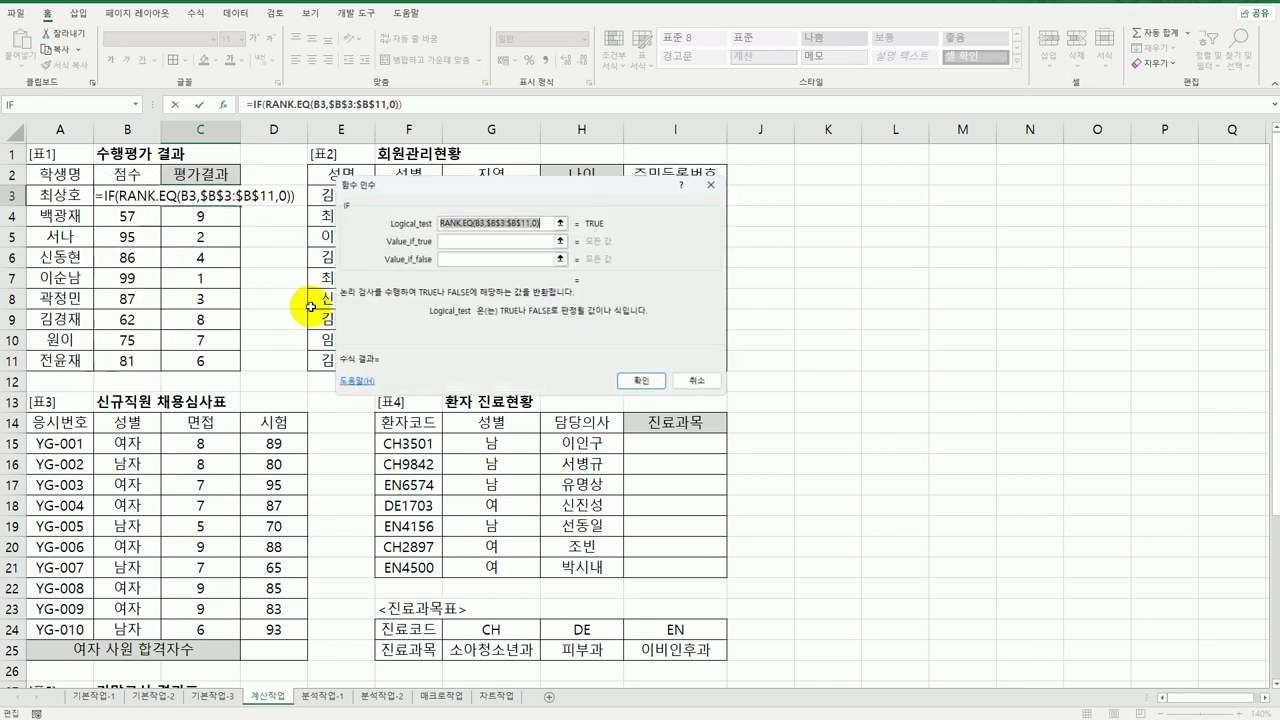
Set the IF's Logical_test to RANK.EQ(B3,$B$3:$B$11,0)=1 and its Value_if_true to "A".
click(548, 224)
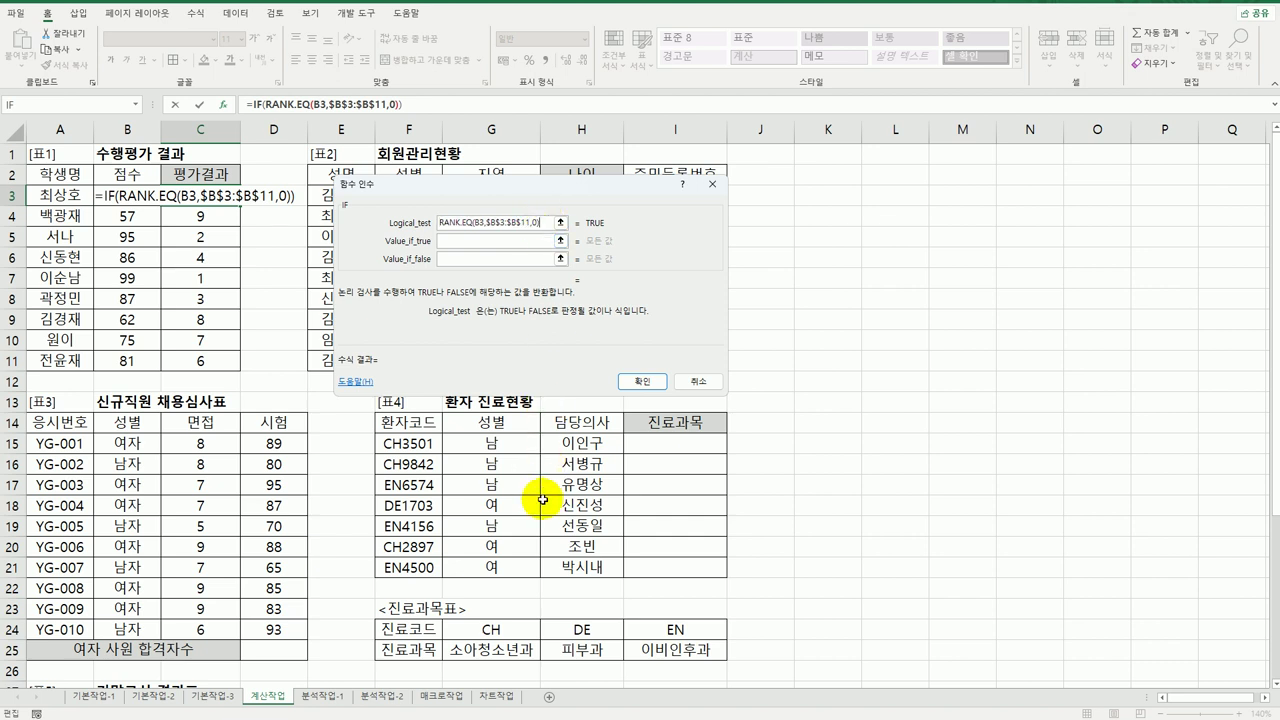
text(=1)
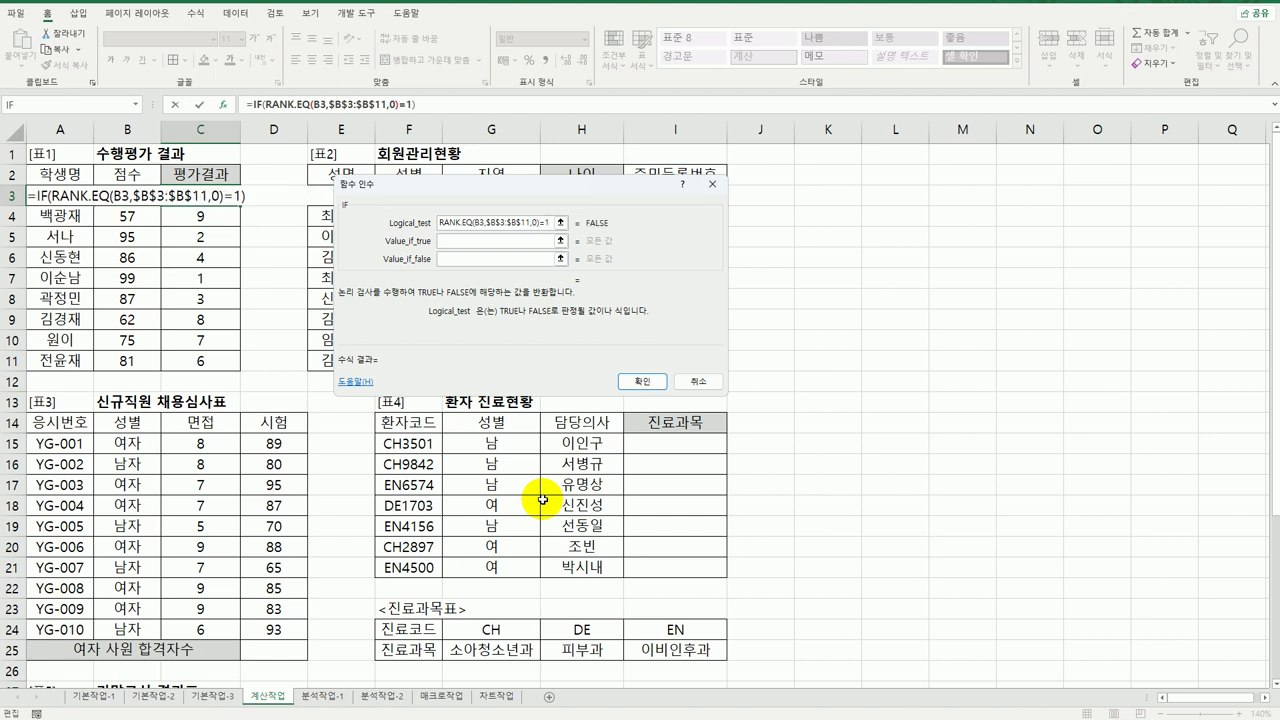
click(479, 243)
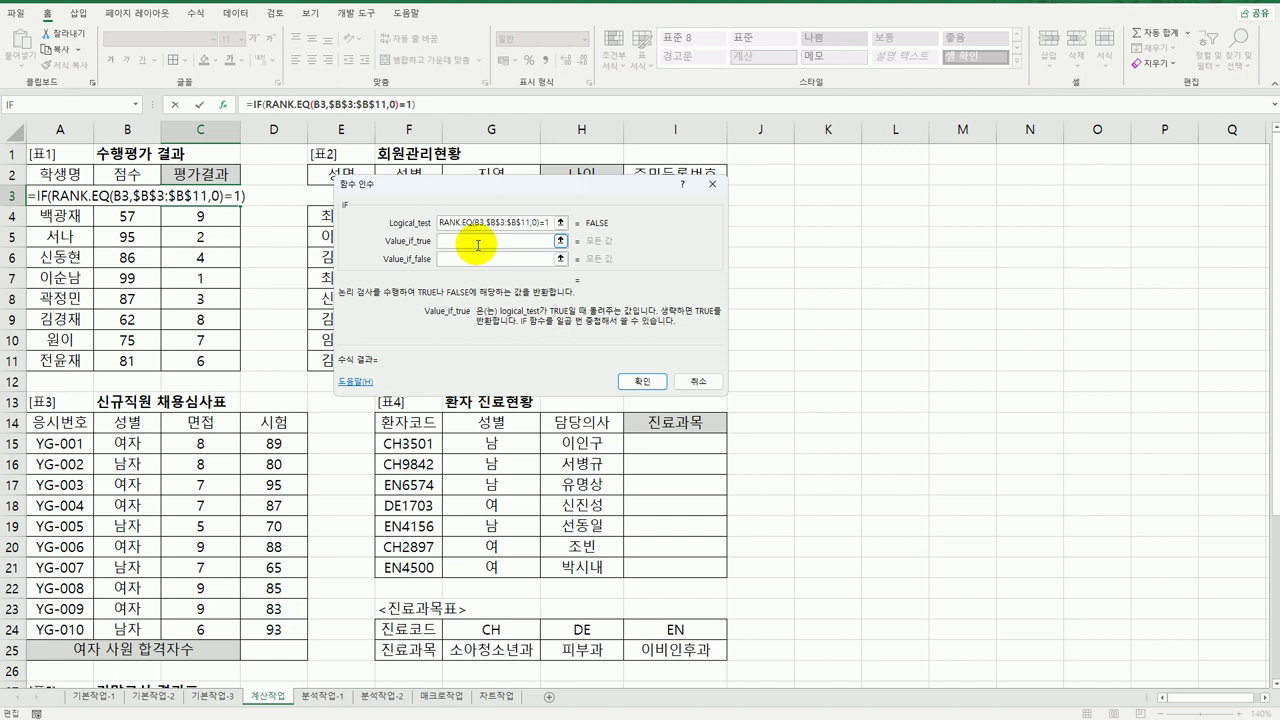
text(A)
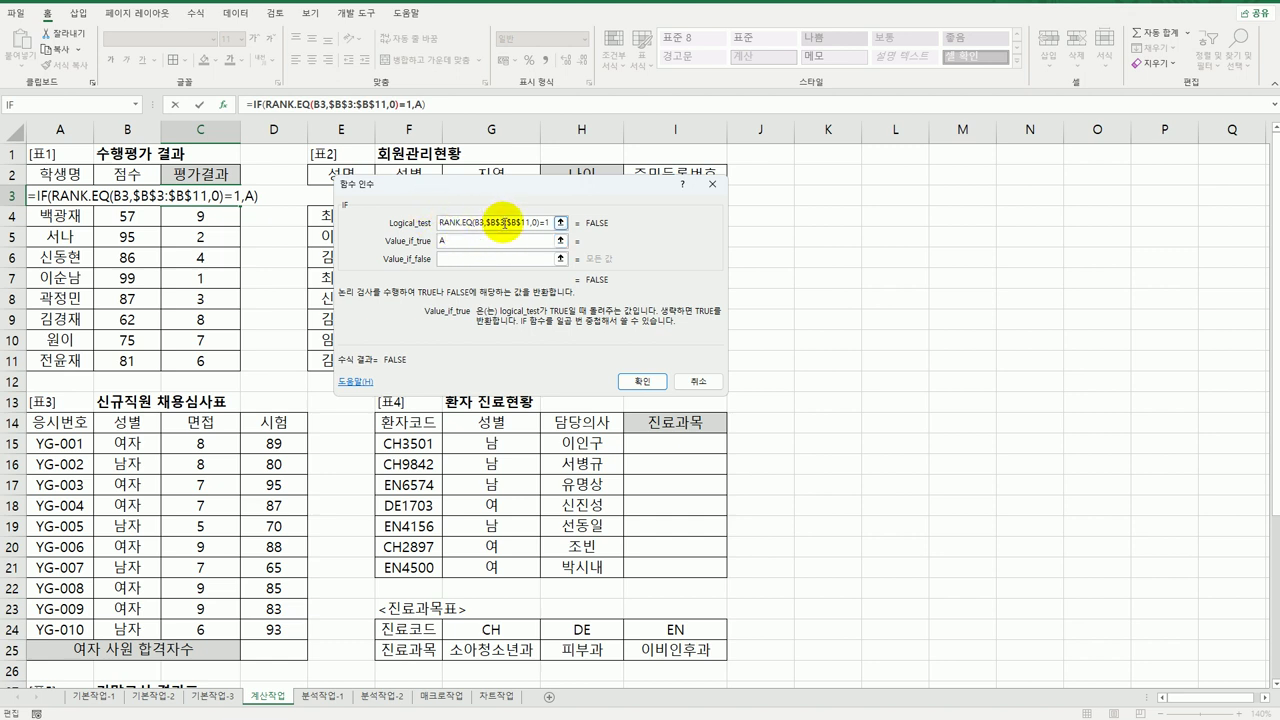
click(486, 258)
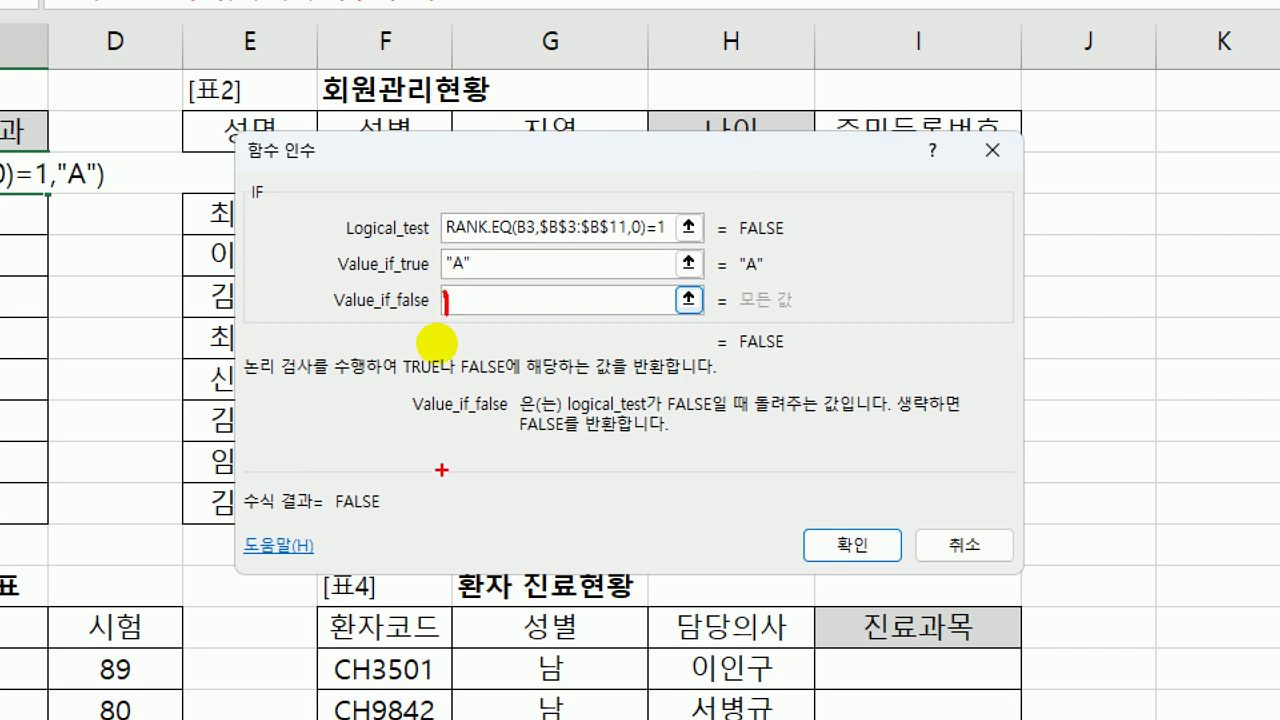
Copy the IF's Logical_test expression and nest a second IF function in its Value_if_false argument.
mouse_move(440, 245)
mouse_down()
mouse_move(557, 239)
mouse_move(522, 225)
mouse_move(556, 224)
mouse_move(550, 197)
mouse_move(443, 207)
mouse_move(422, 240)
mouse_move(437, 222)
mouse_up()
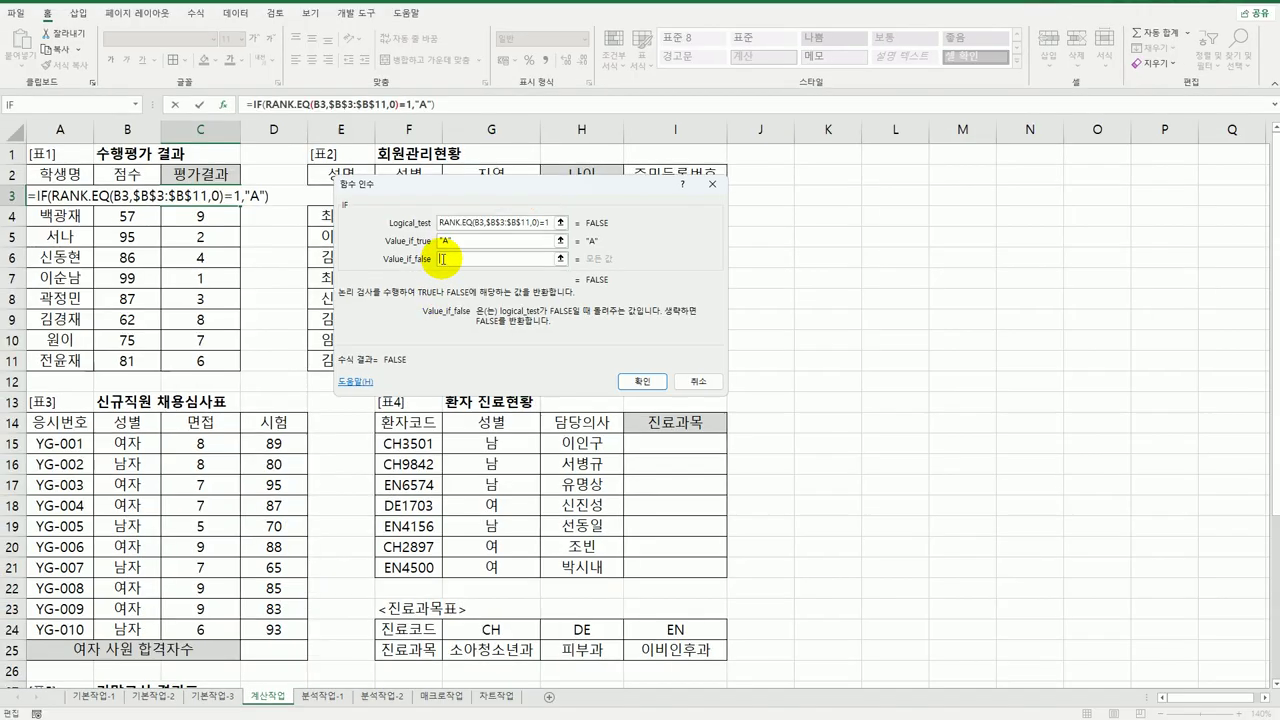
drag(448, 228, 563, 223)
key(ctrl+c)
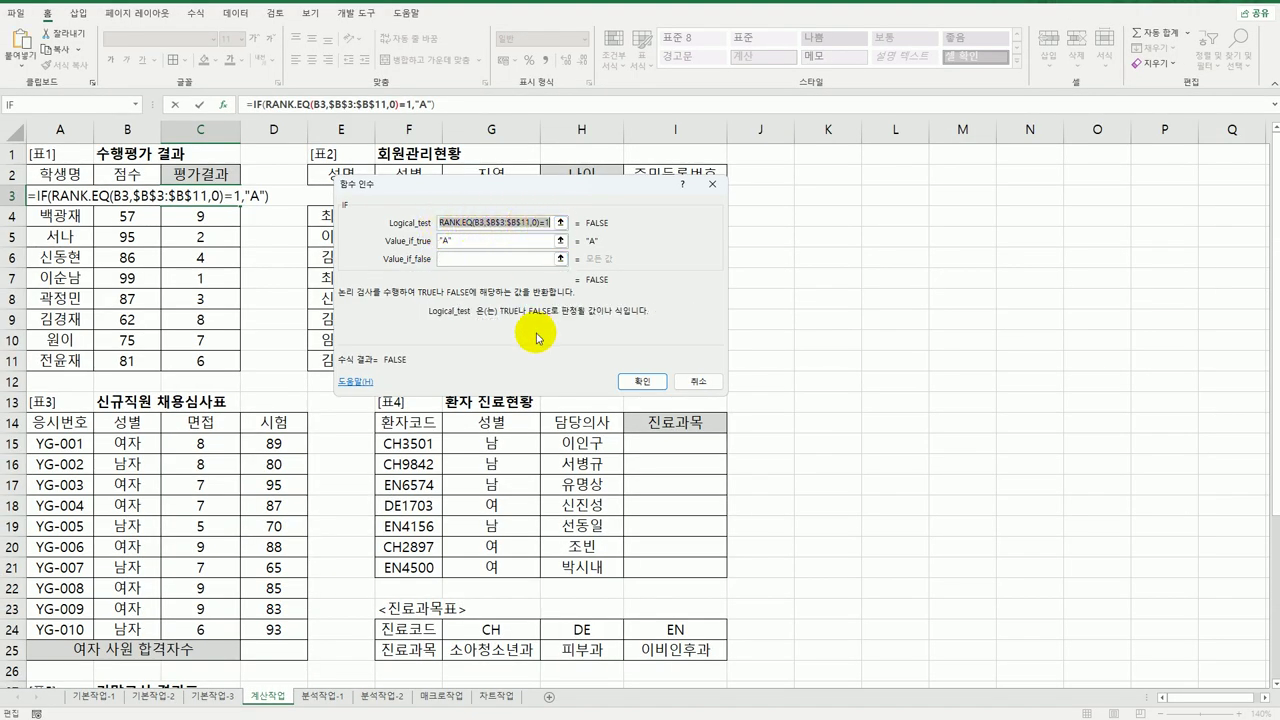
click(464, 260)
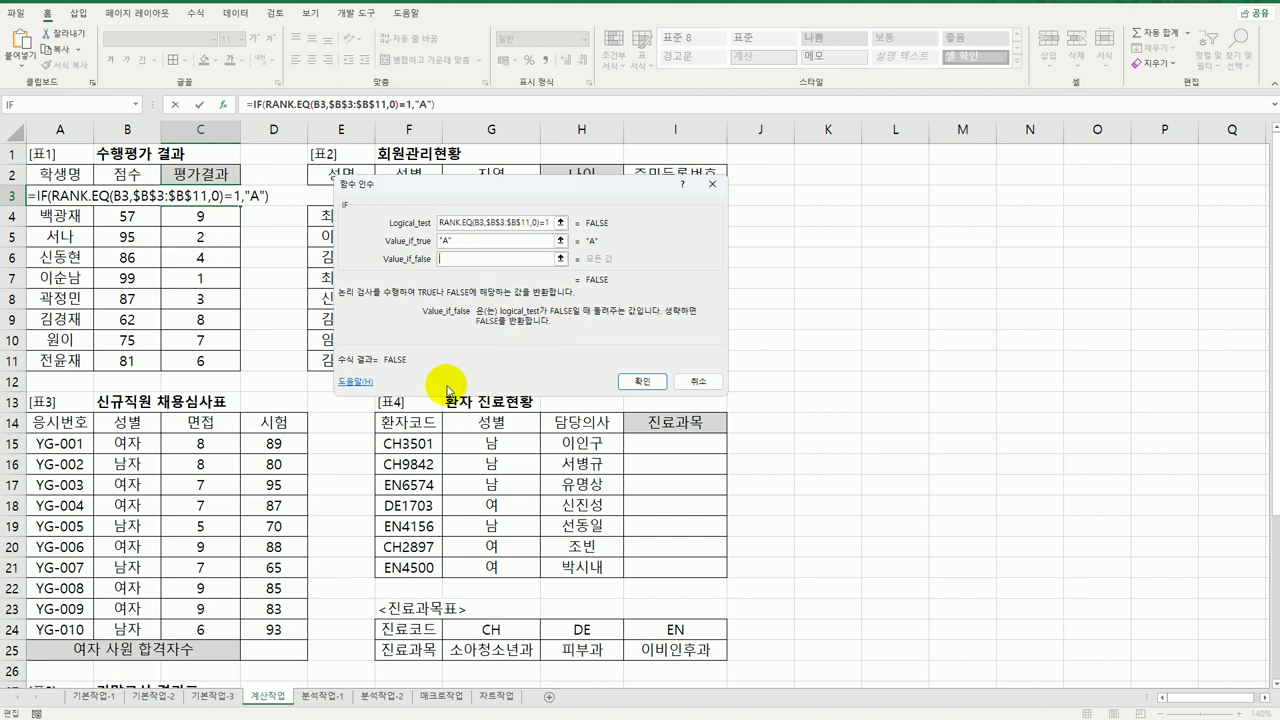
click(470, 242)
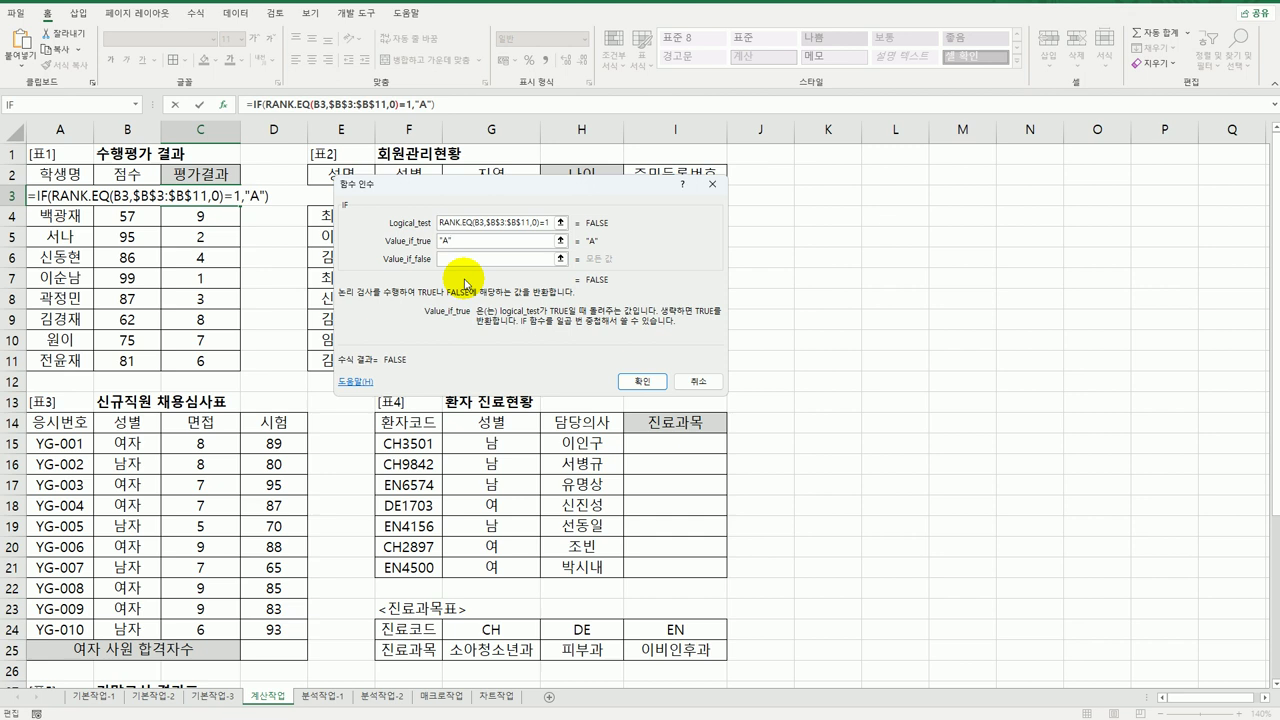
click(464, 260)
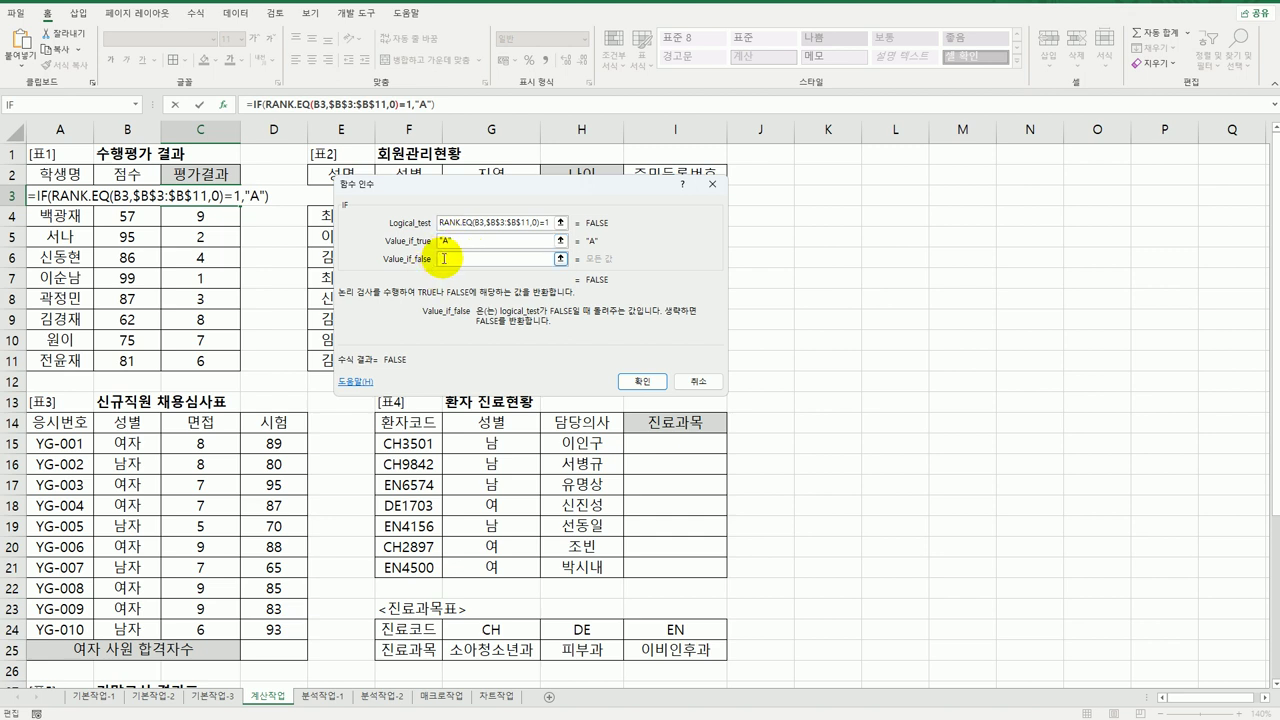
click(135, 105)
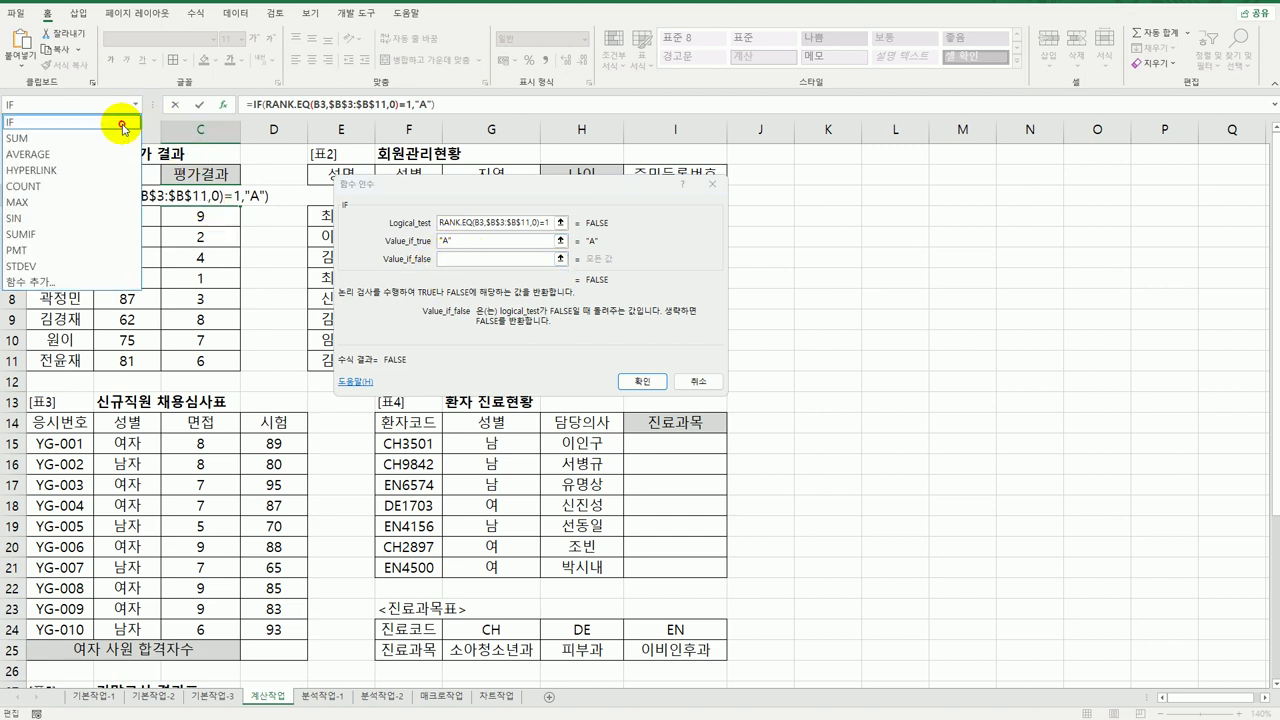
click(125, 115)
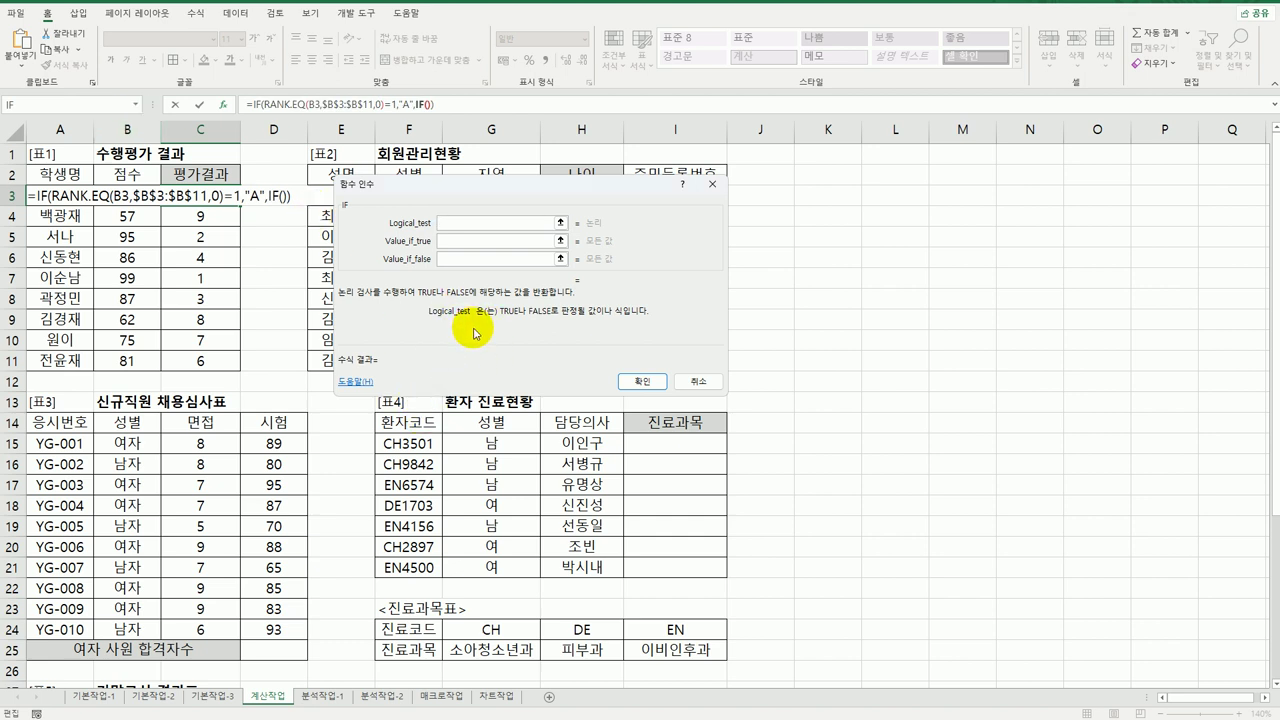
Set the nested IF's Logical_test to RANK.EQ(B3,$B$3:$B$11,0)<=3 and its Value_if_true to "B".
key(ctrl+v)
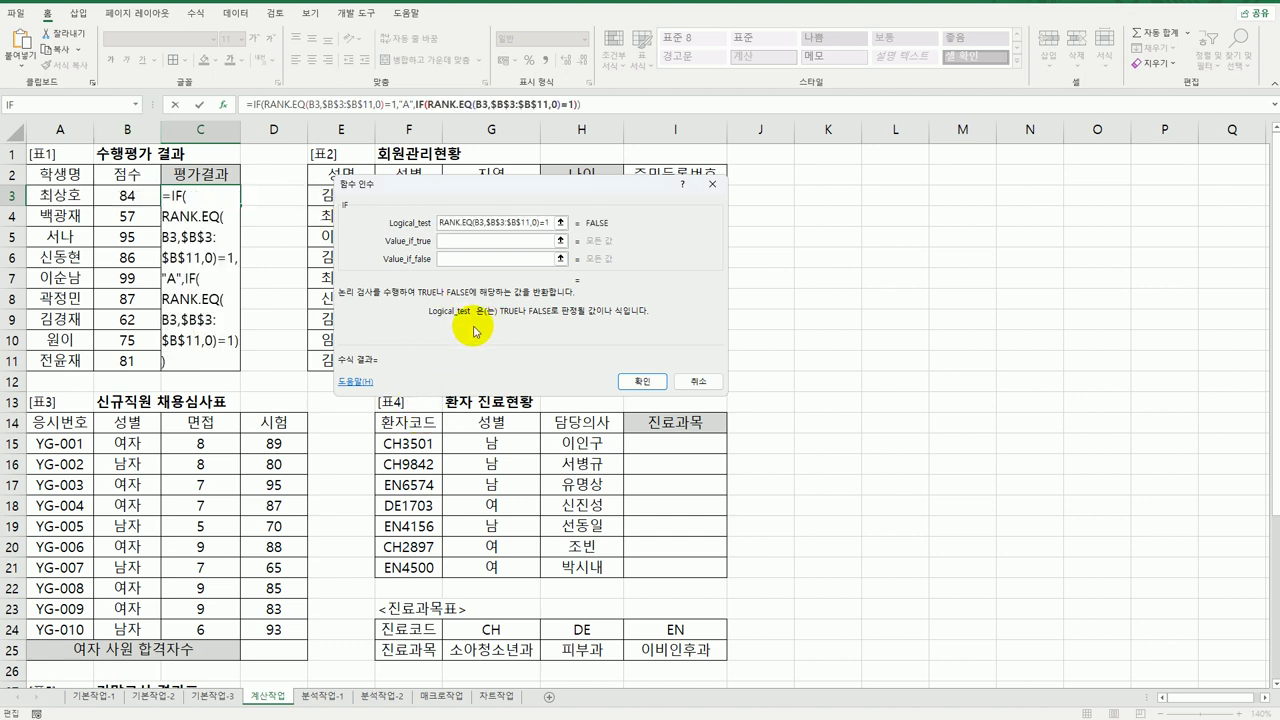
click(537, 222)
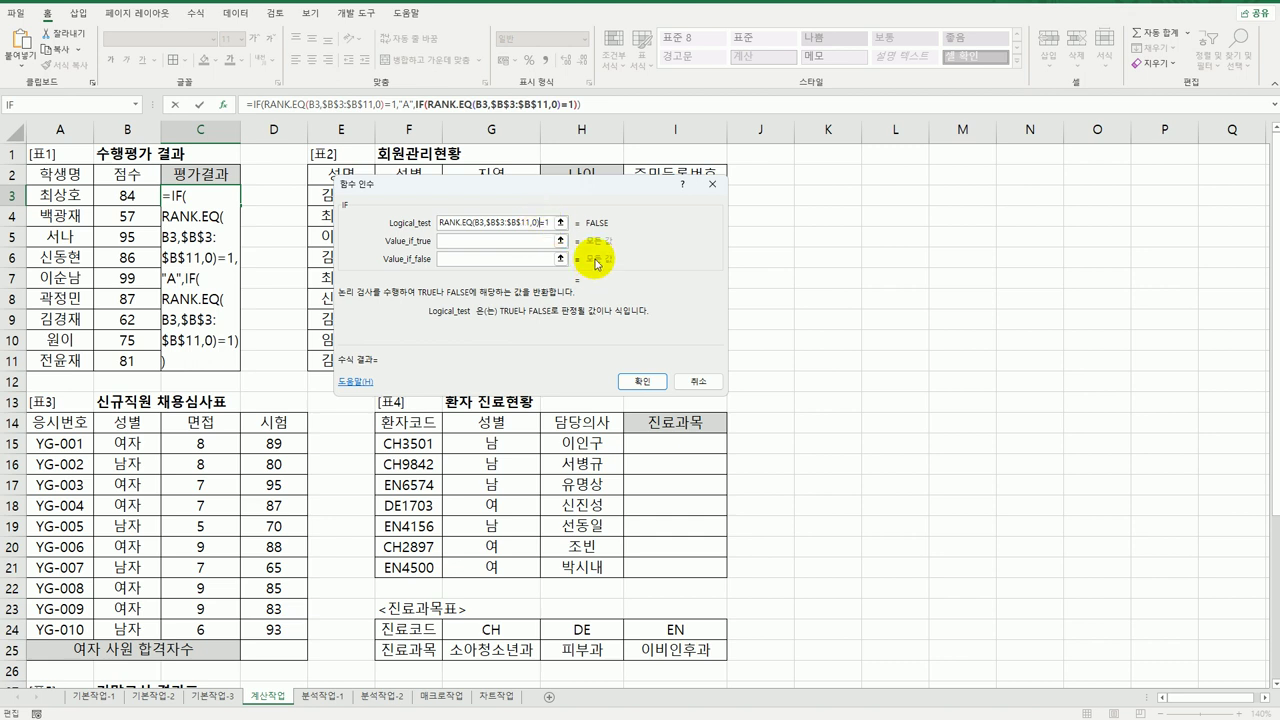
text(<=3)
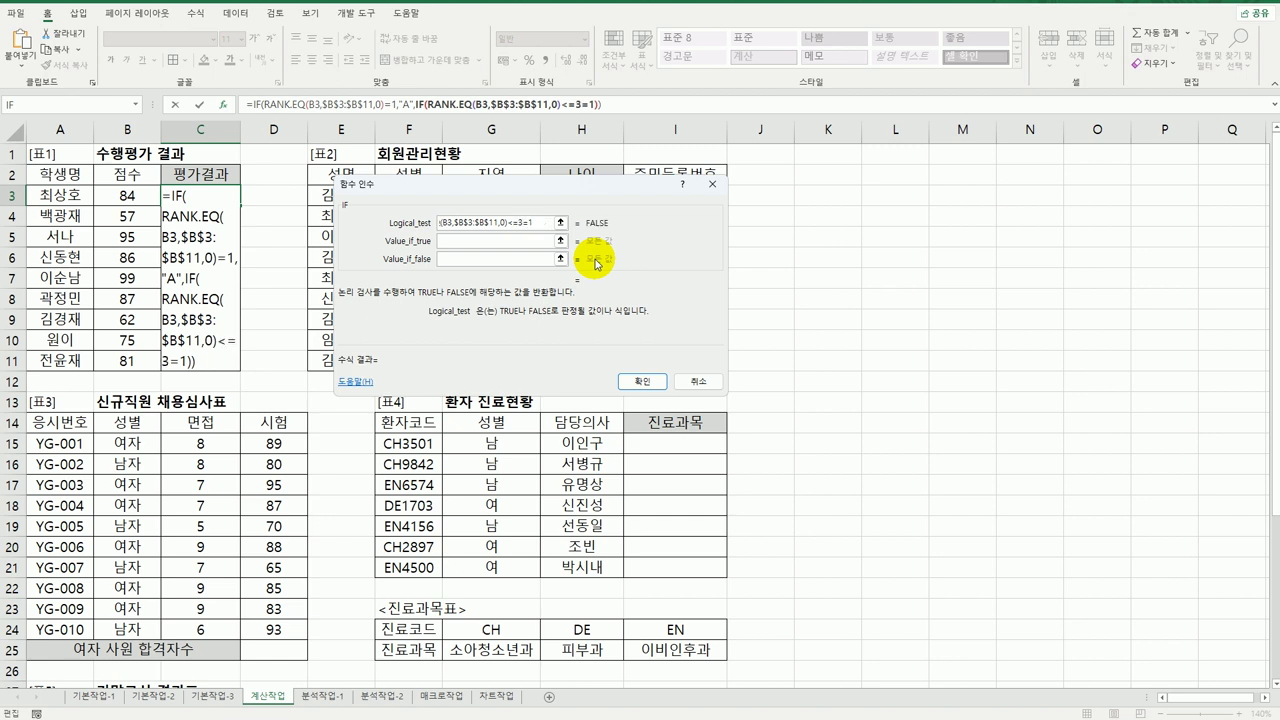
key(Delete)
key(Delete)
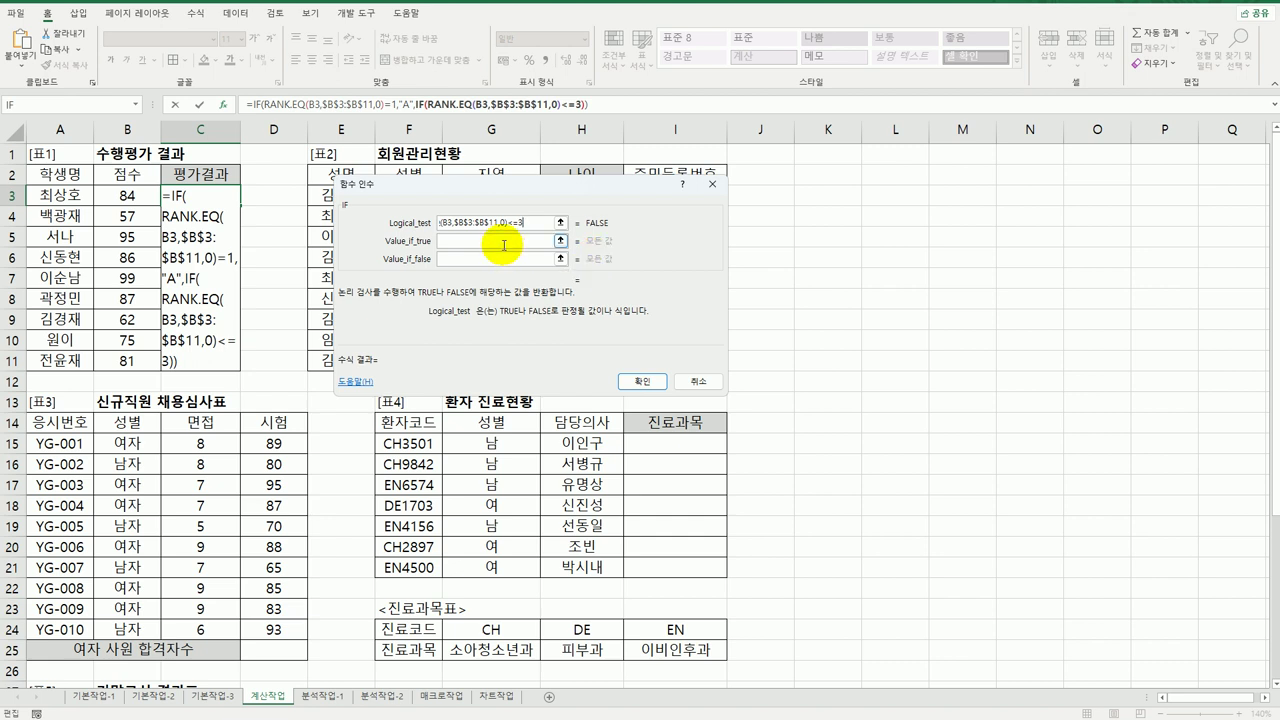
click(503, 240)
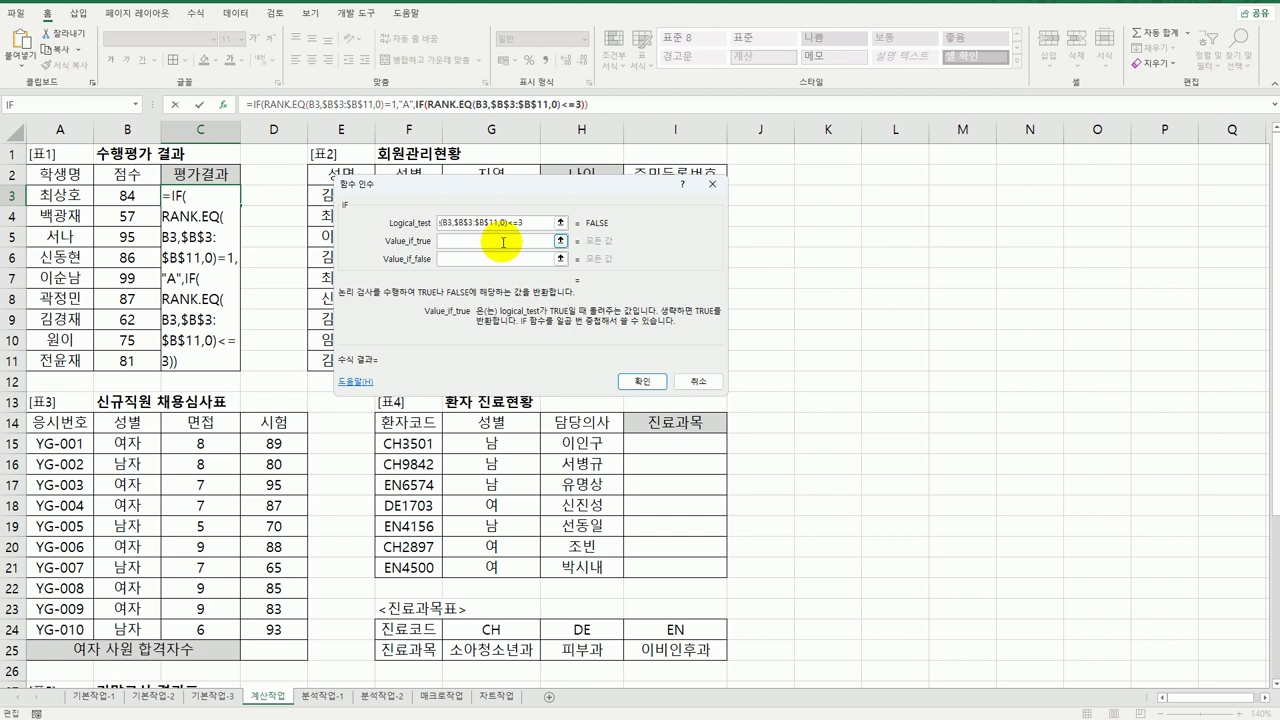
text(b)
key(BackSpace)
text(B)
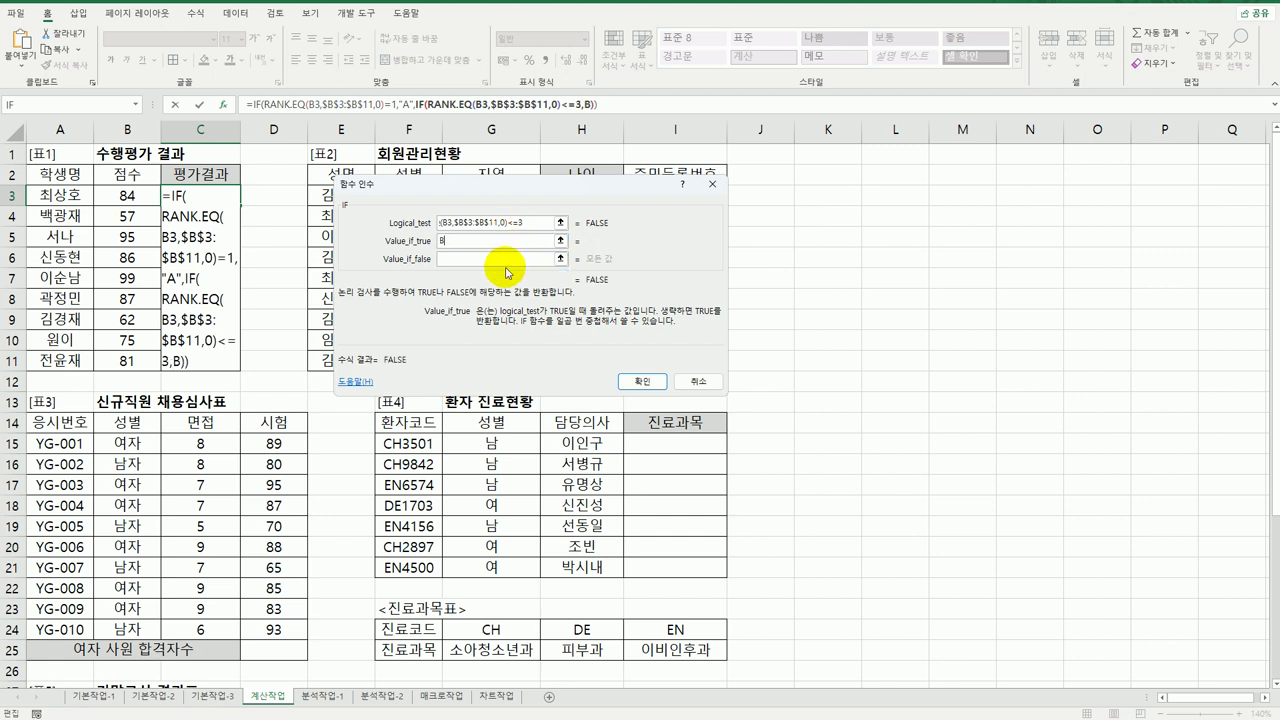
Nest a third IF in Value_if_false with the Logical_test RANK.EQ(B3,$B$3:$B$11,0)<=7.
click(503, 262)
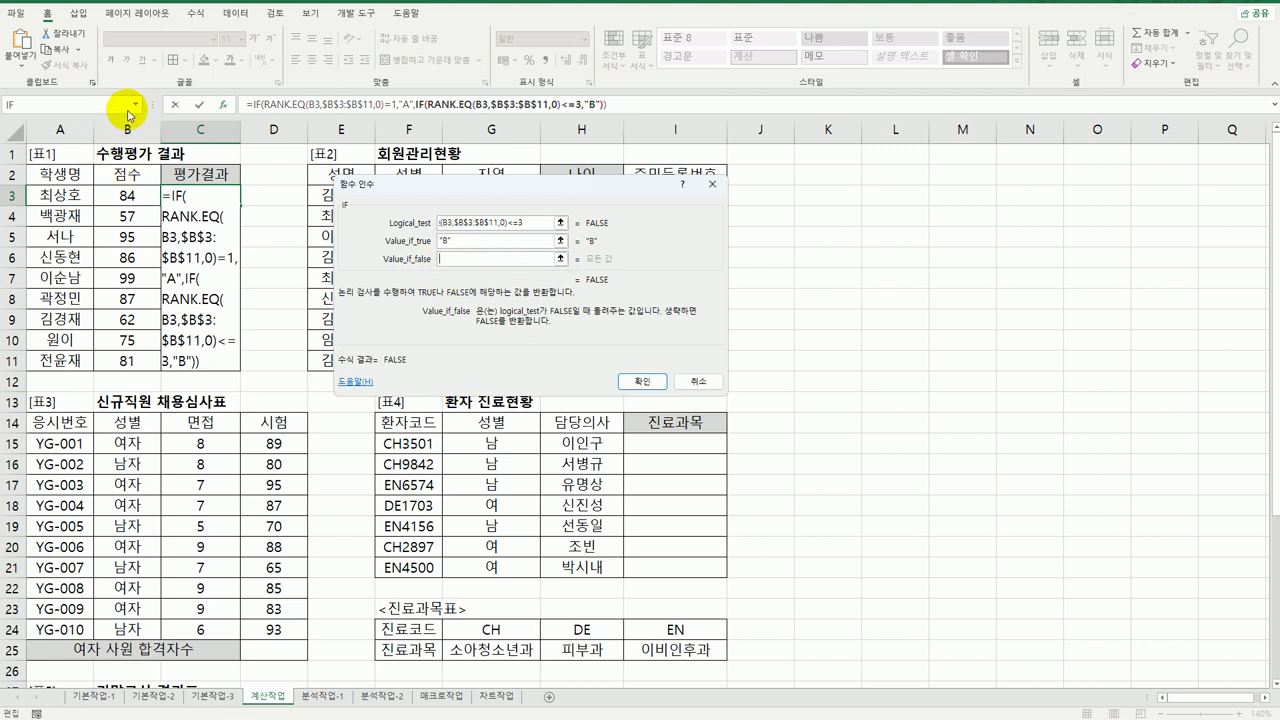
click(136, 105)
click(120, 118)
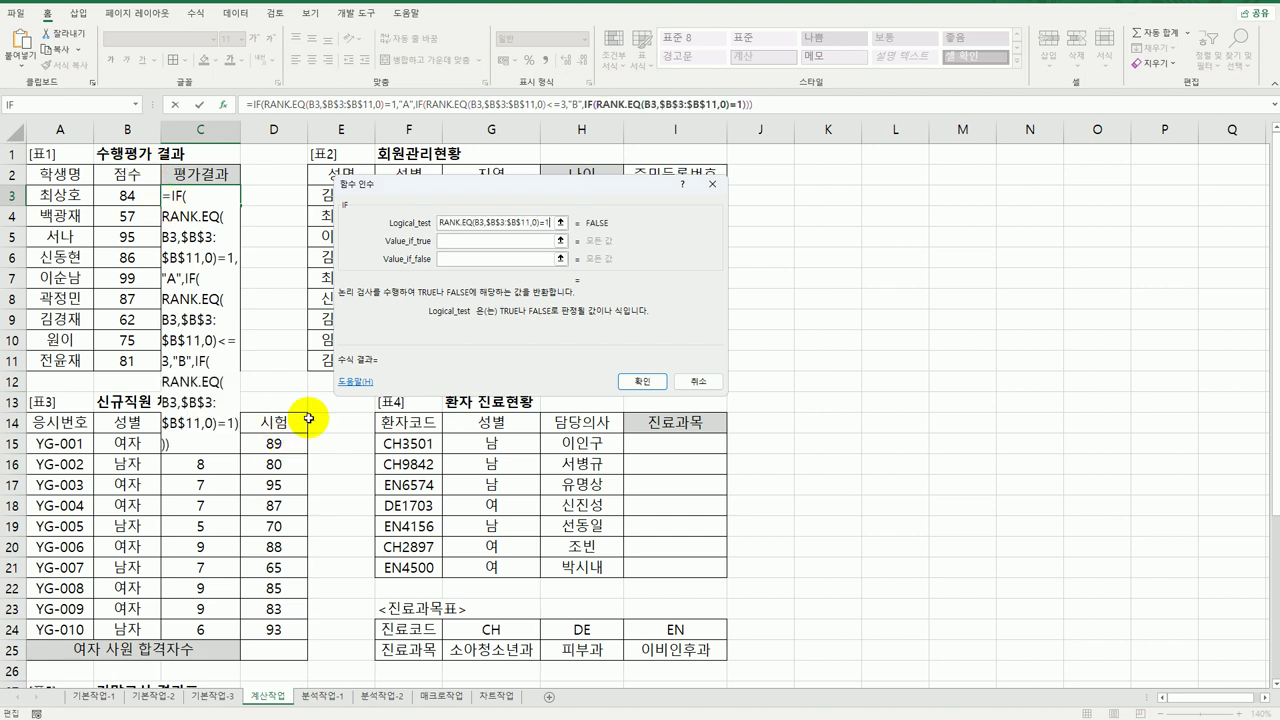
key(ctrl+v)
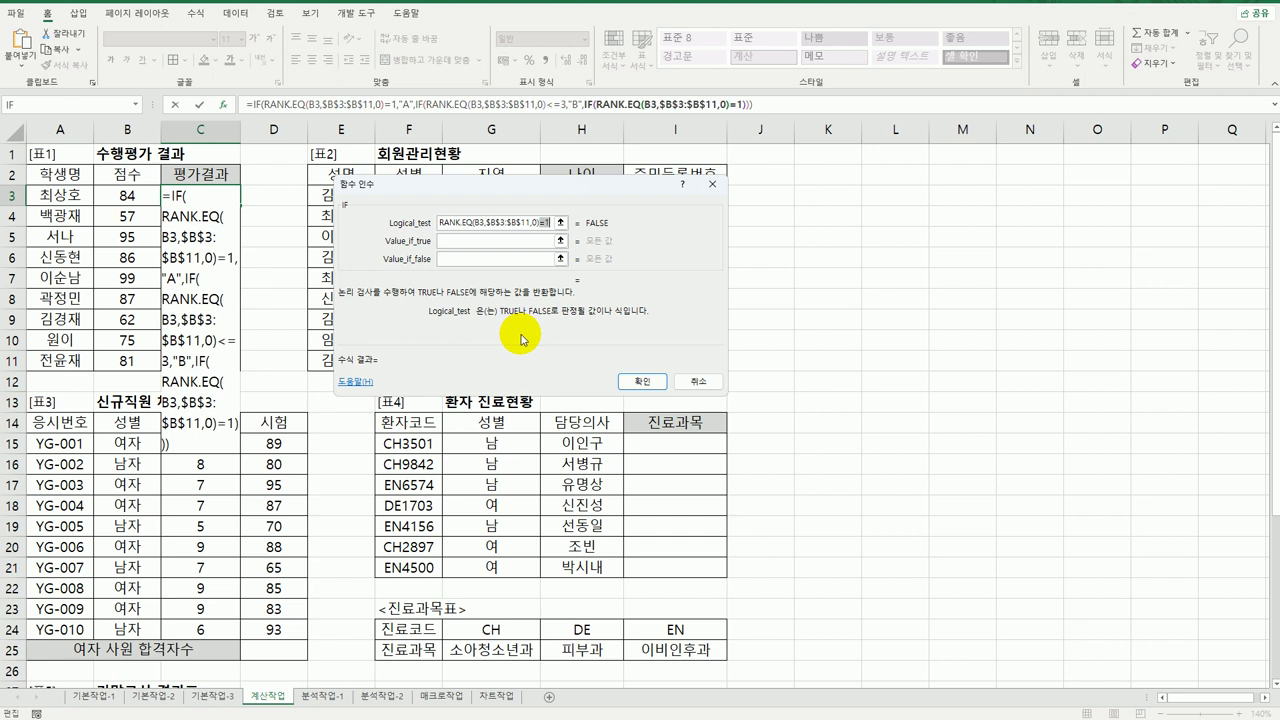
text(<=7)
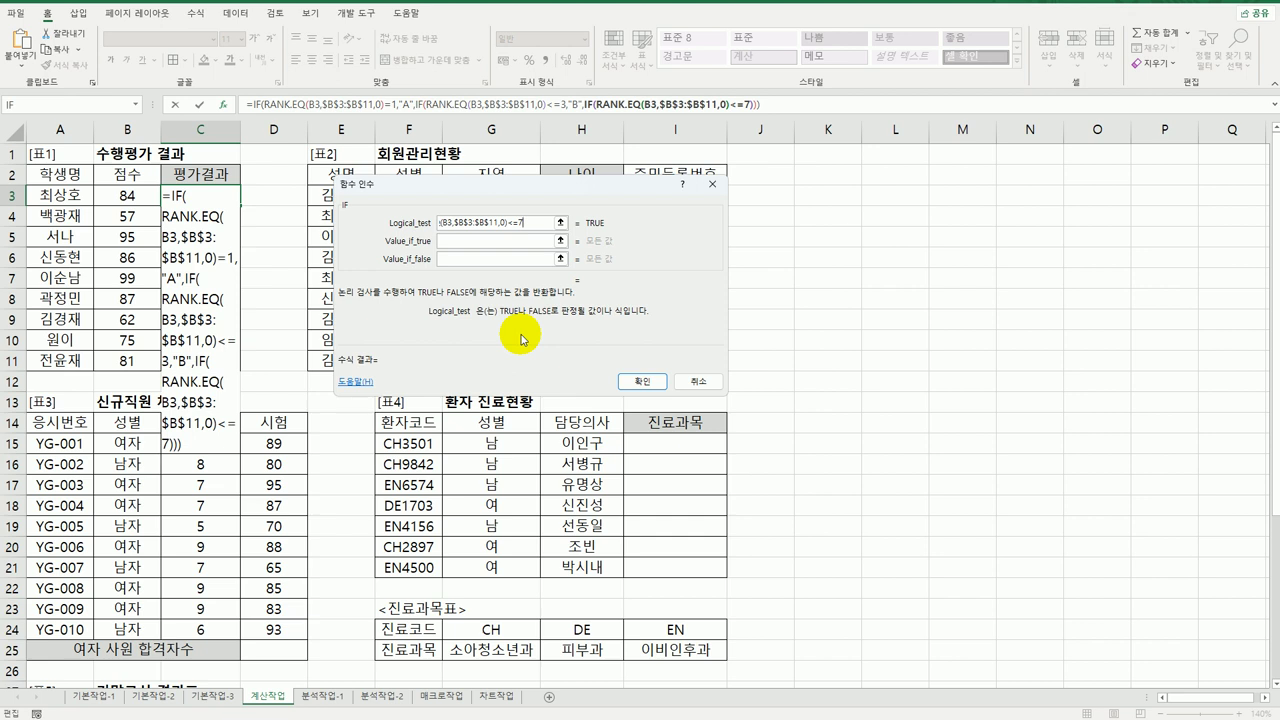
Set the third IF's Value_if_true to "C" and Value_if_false to "재시험", and accept the formula.
click(493, 242)
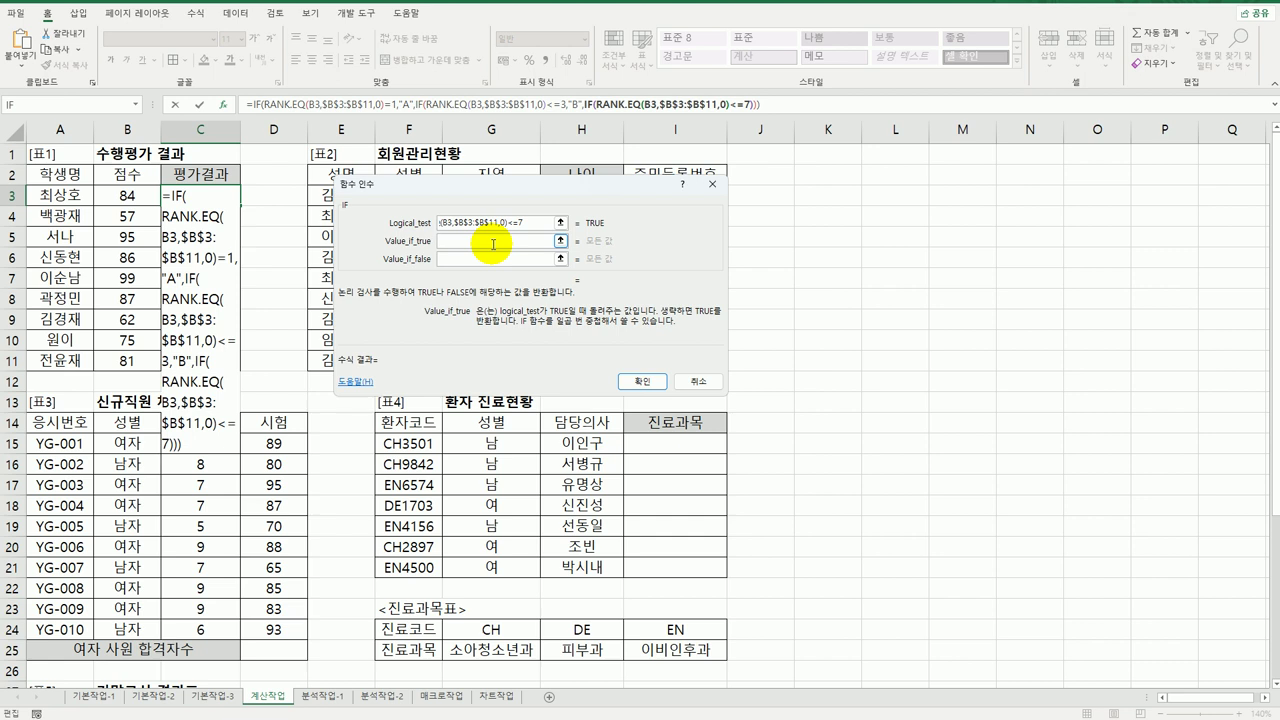
text(C)
click(491, 259)
text(wo)
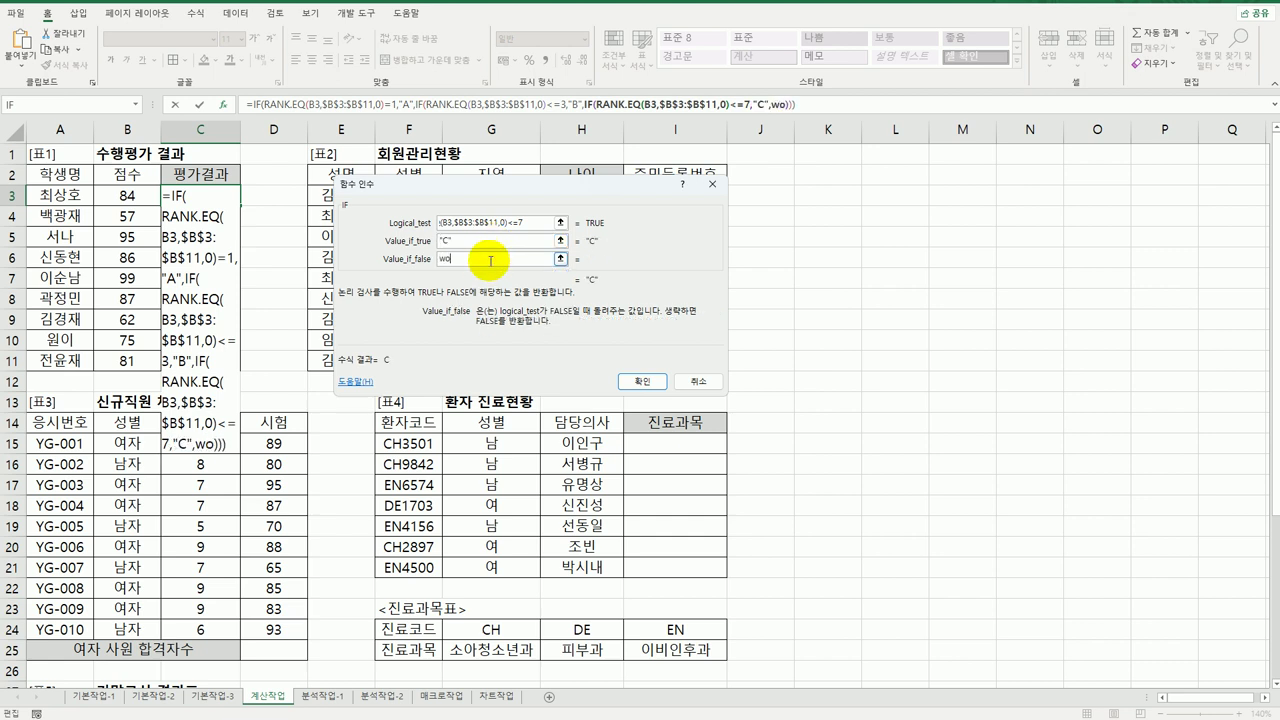
key(BackSpace)
key(BackSpace)
key(Hangul)
text(재시험)
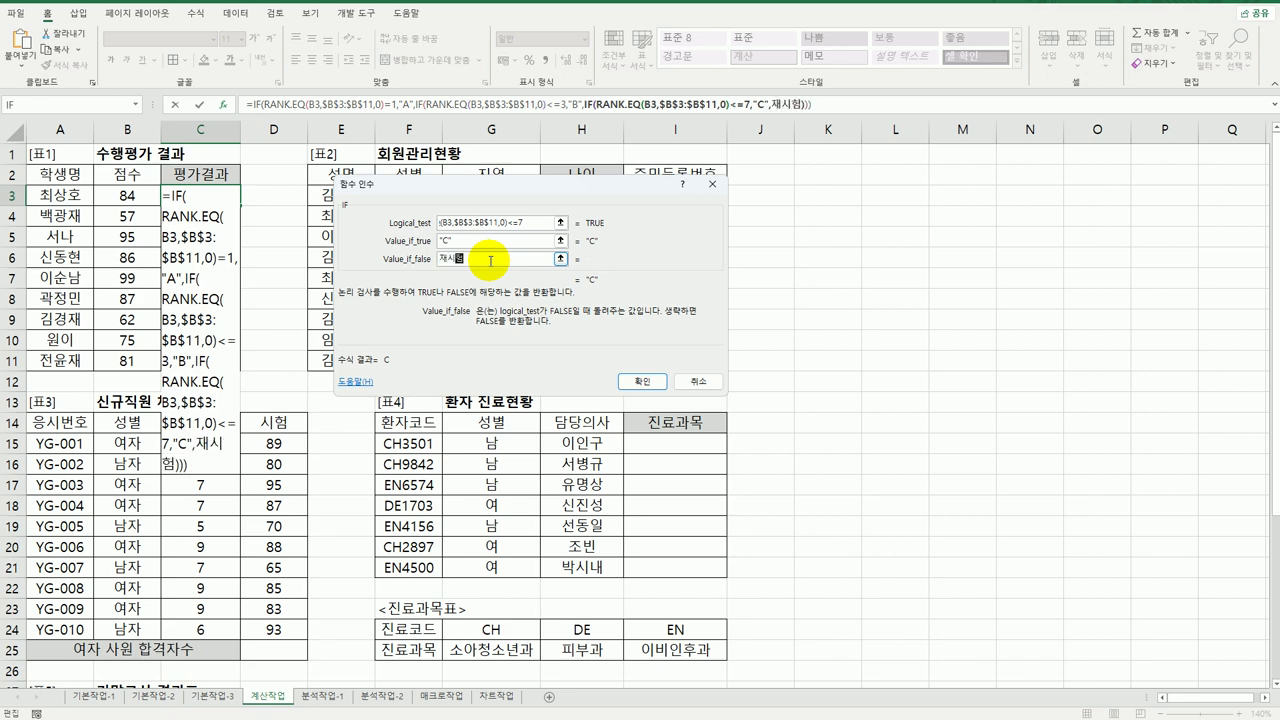
click(632, 380)
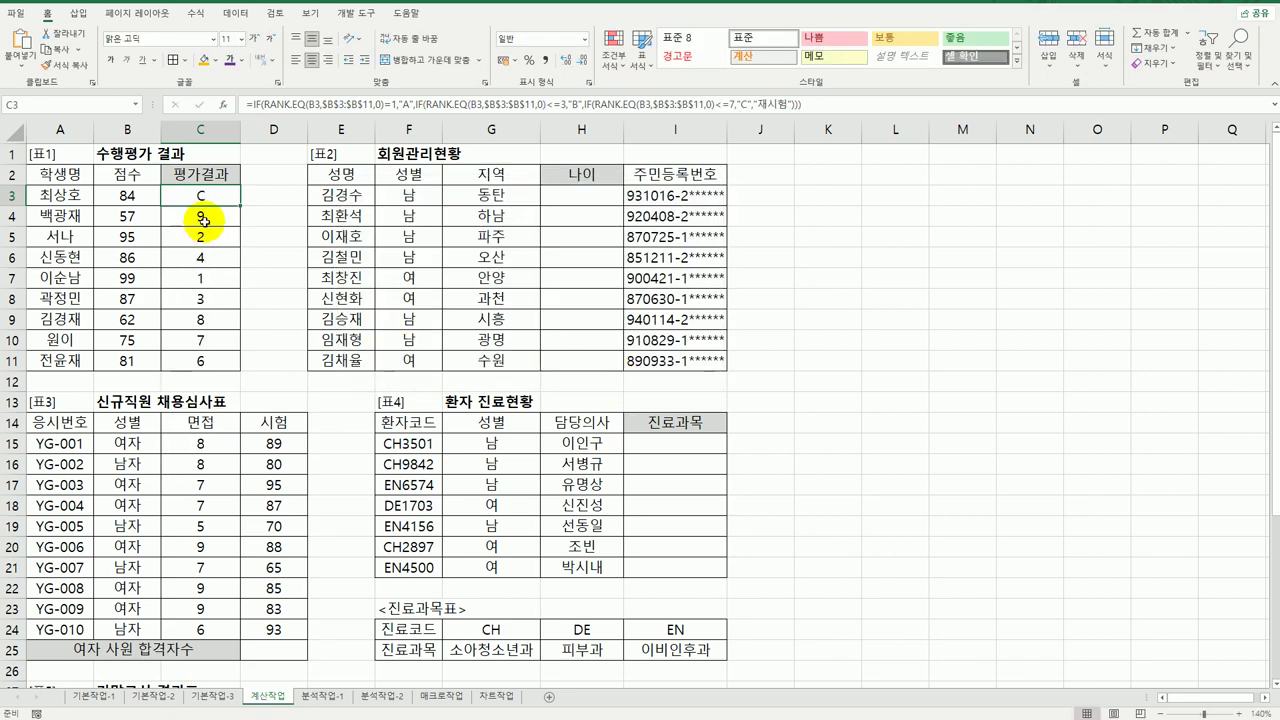
Fill the C3 grade formula down to C11 and check the copied formulas in the 평가결과 column.
drag(241, 205, 217, 365)
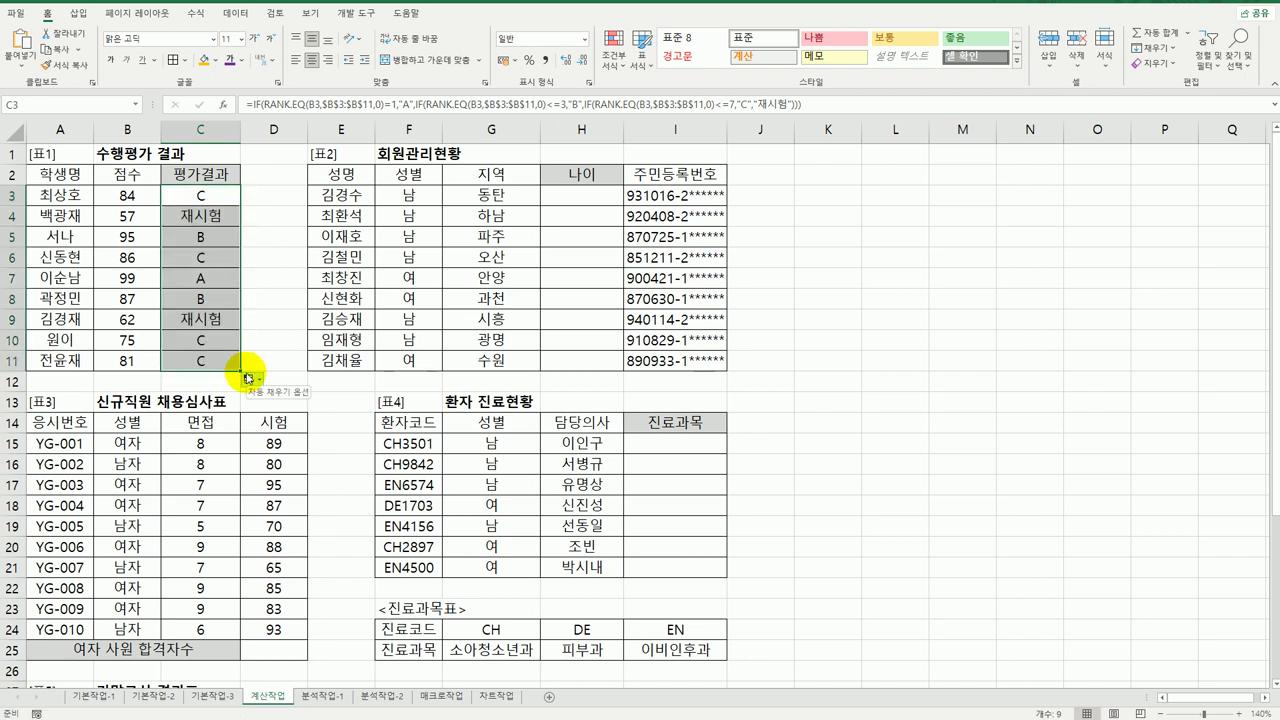
click(212, 240)
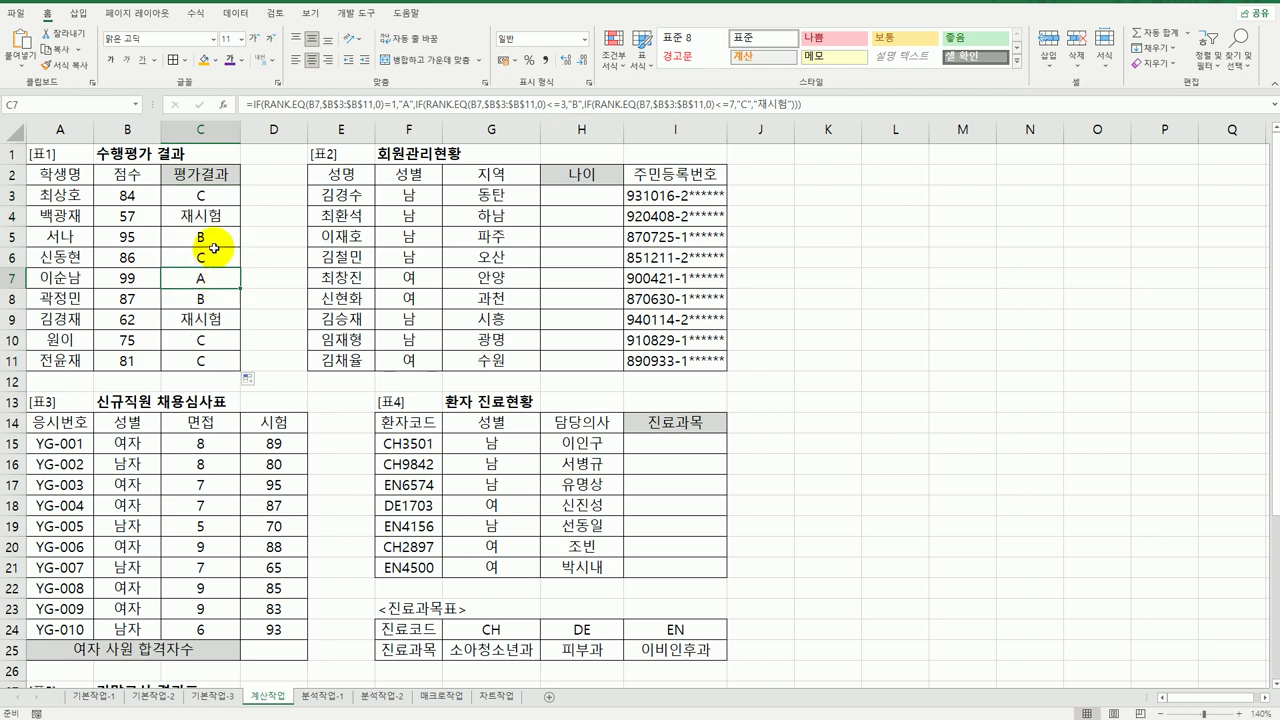
click(216, 291)
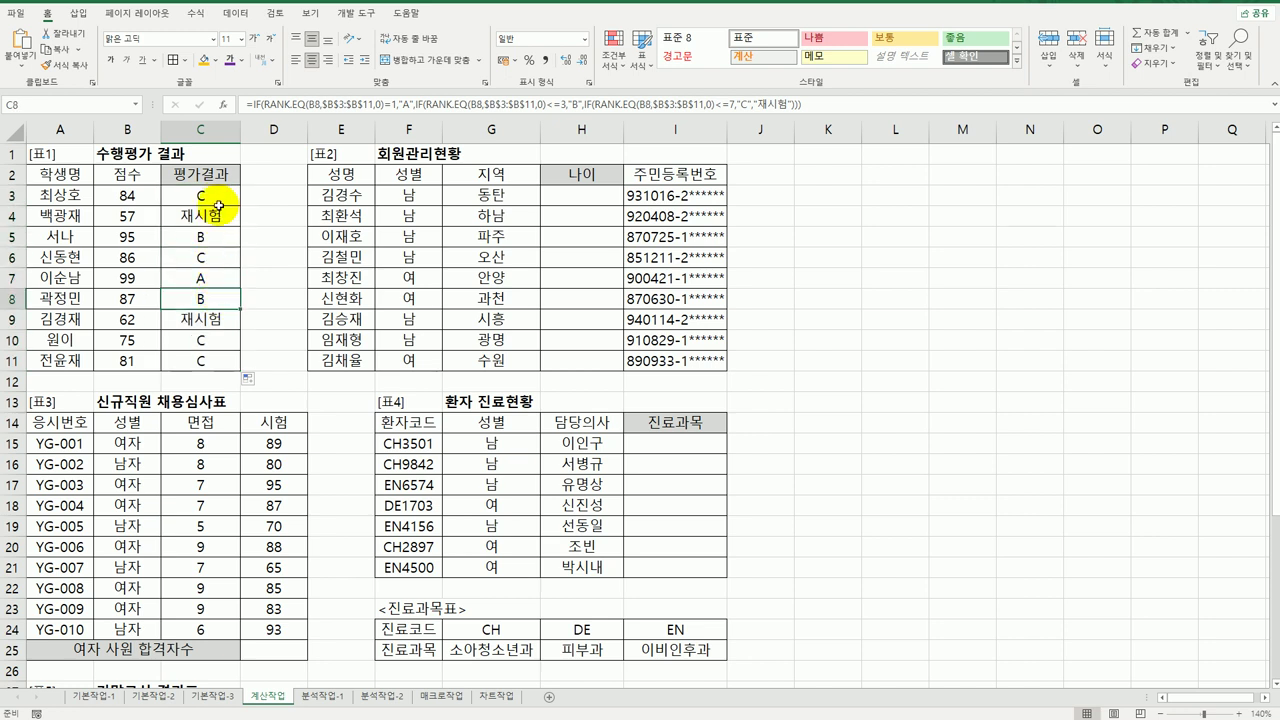
click(210, 362)
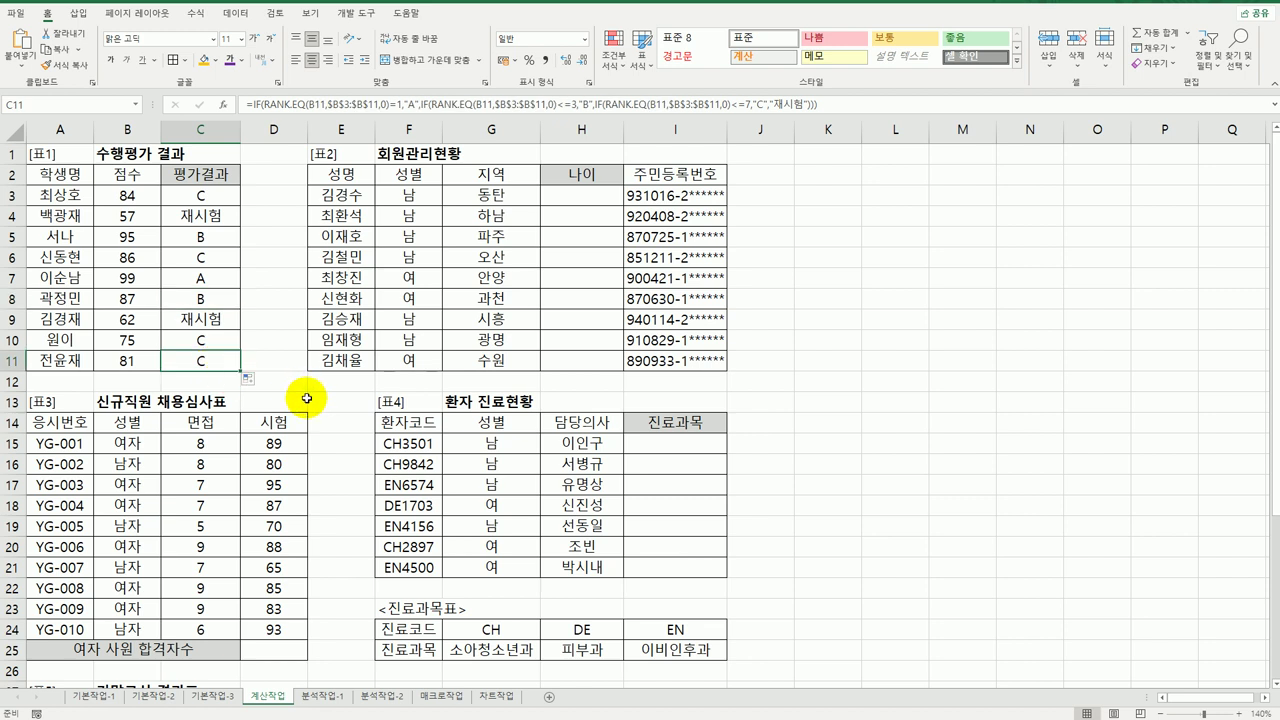
Begin the 나이 formula in H3 with =YEAR(TODAY()).
click(571, 197)
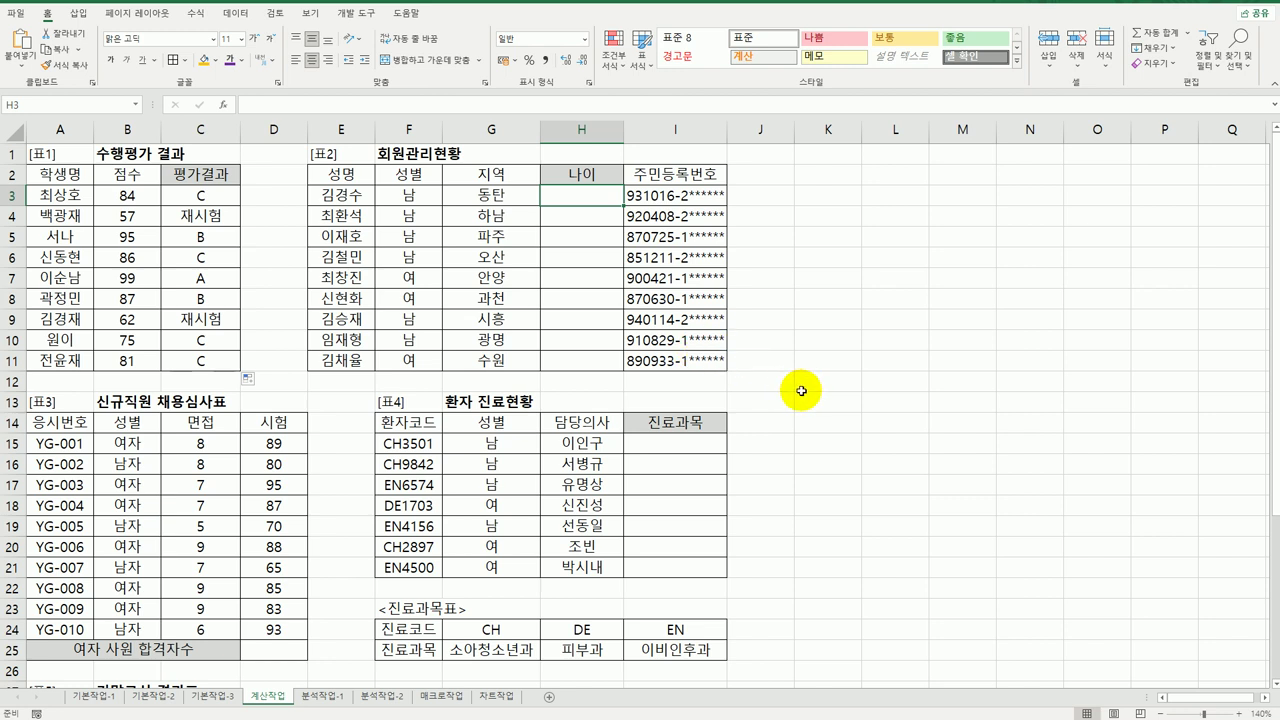
text(=)
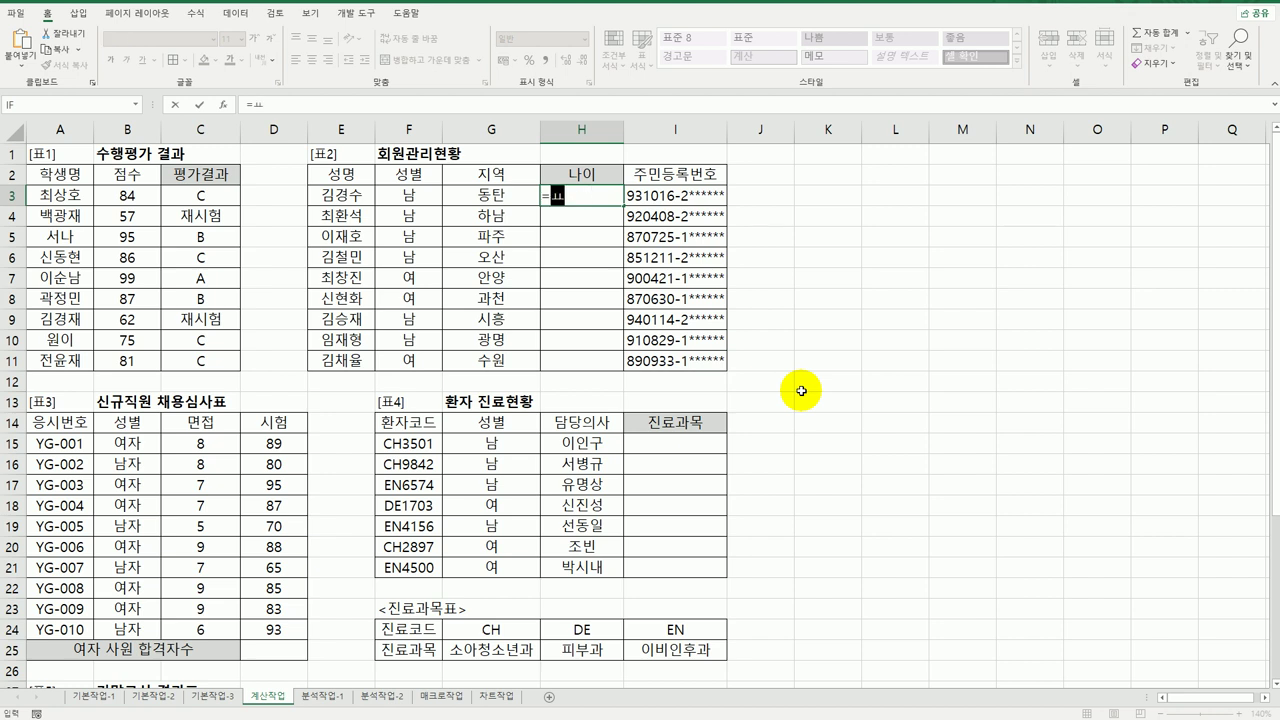
text(year)
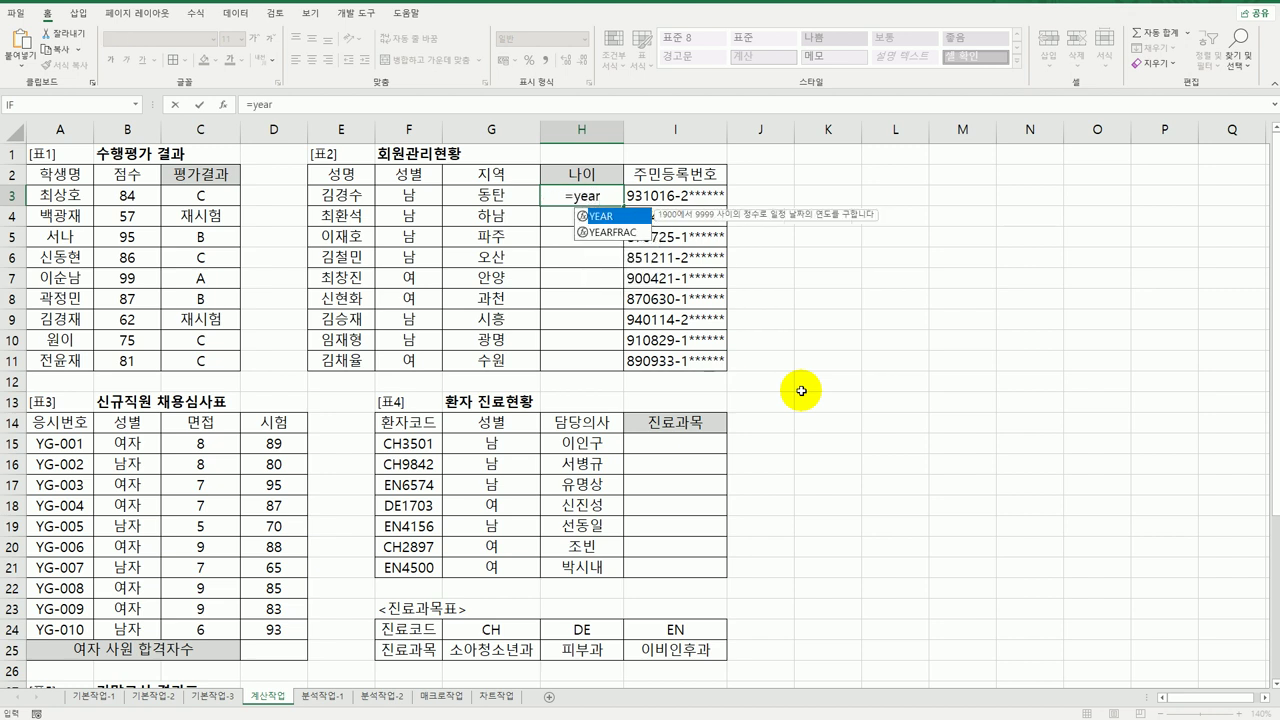
key(Tab)
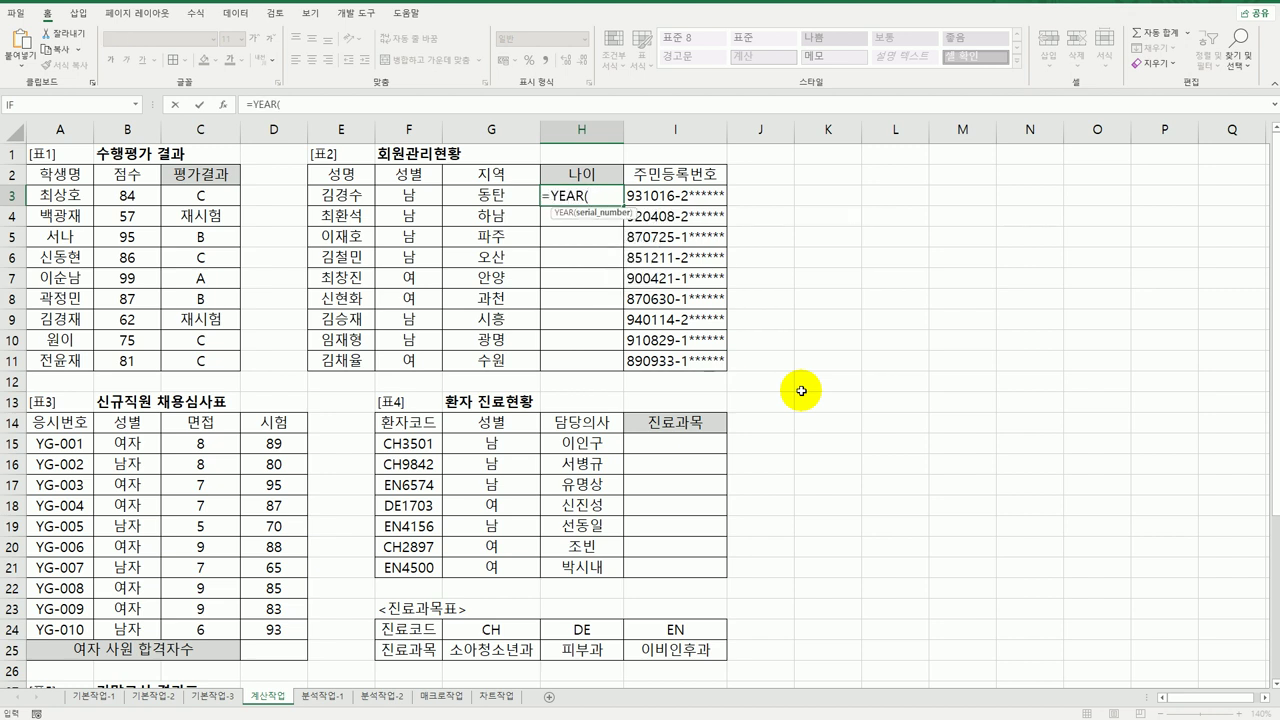
text(to)
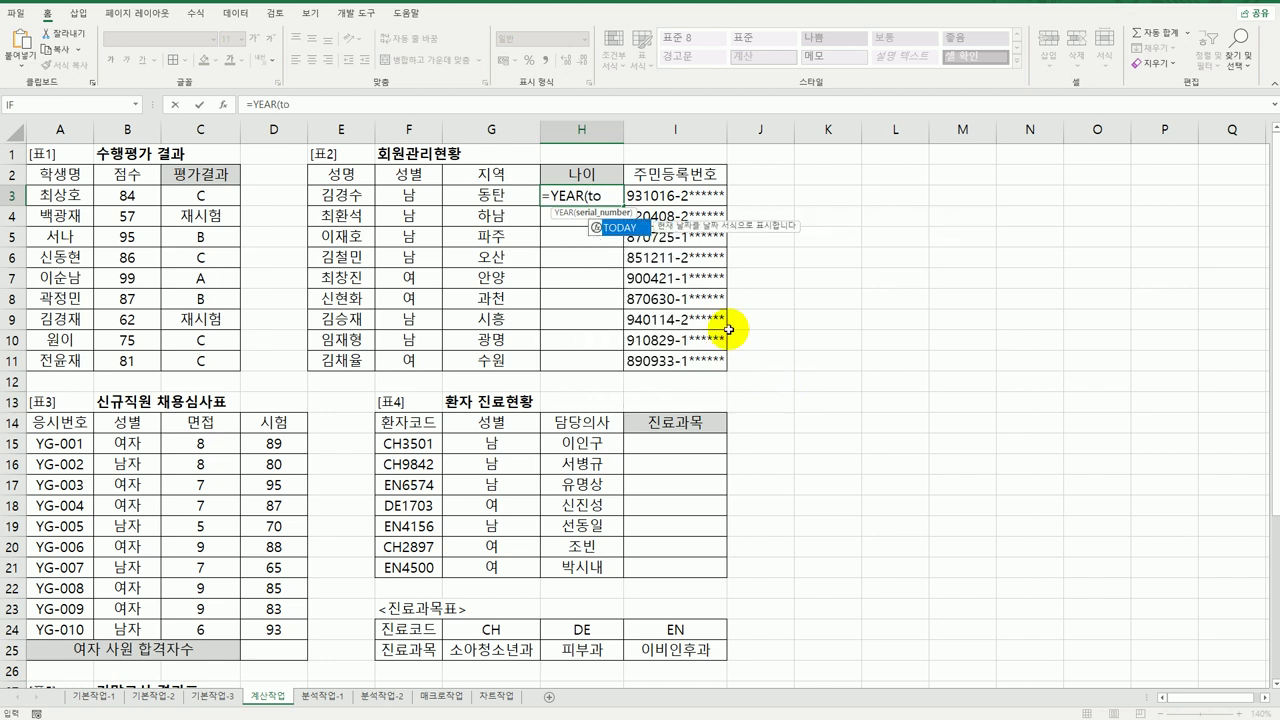
double_click(617, 232)
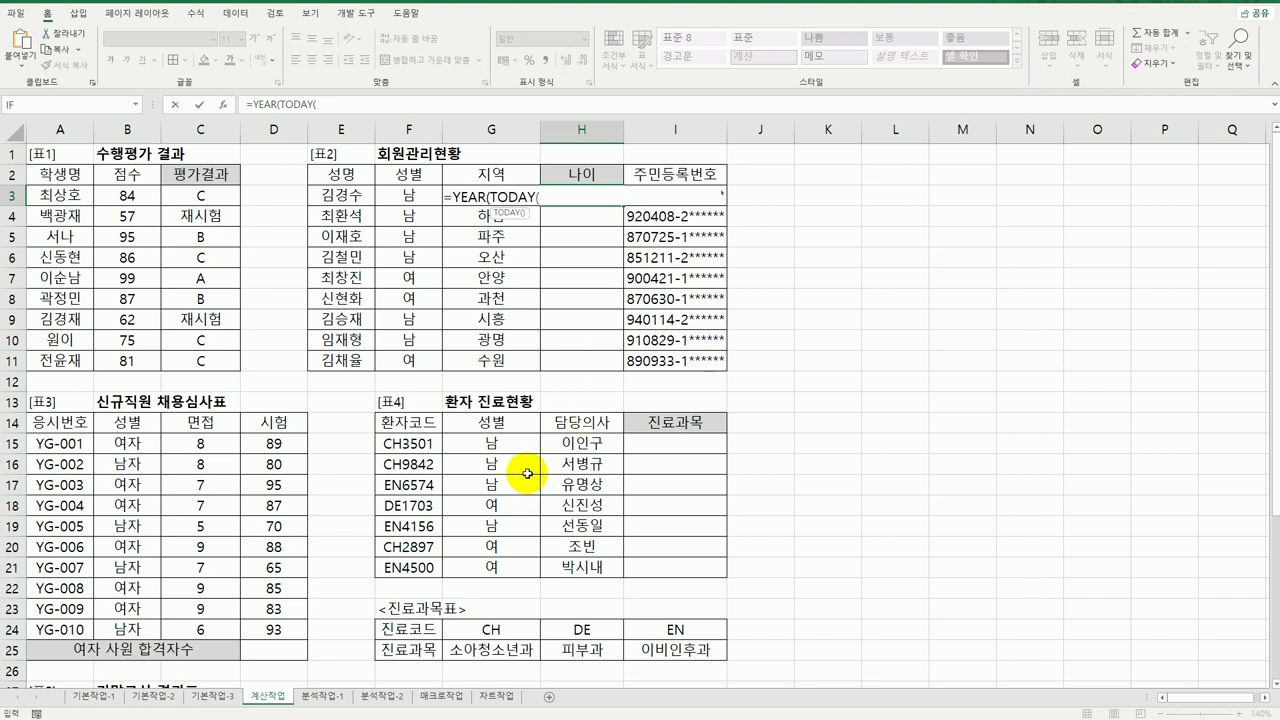
text())
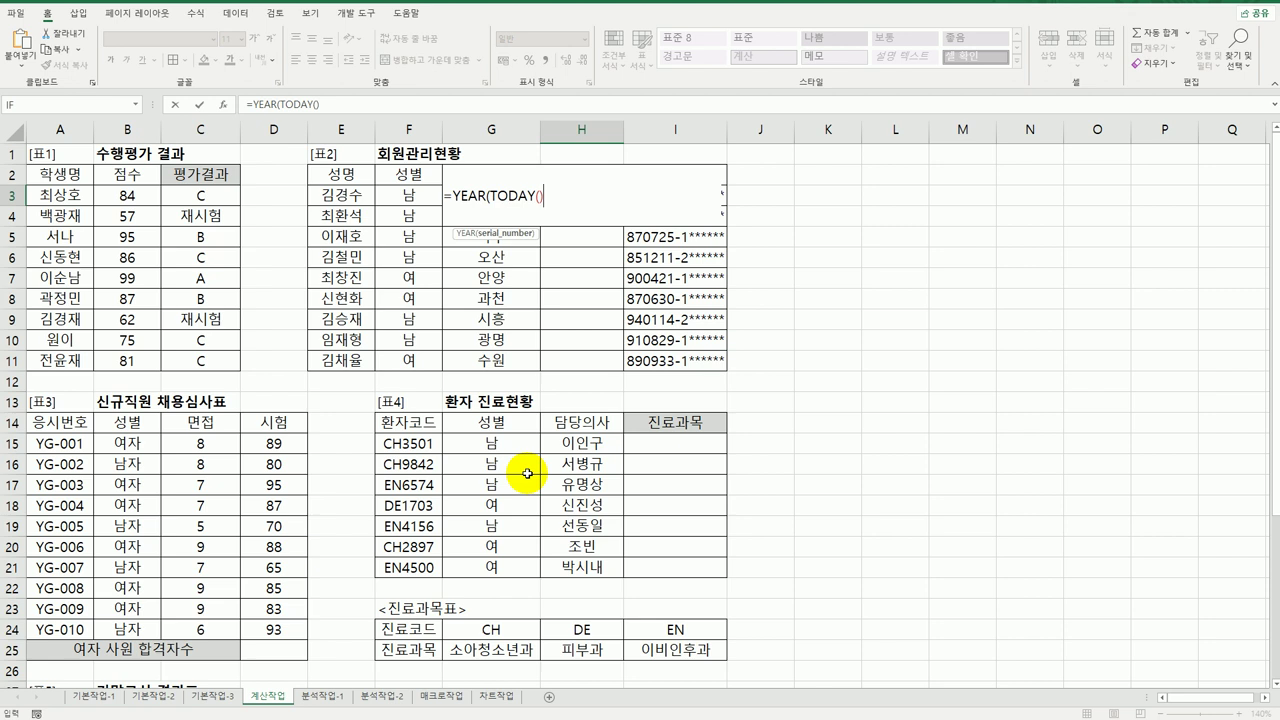
text())
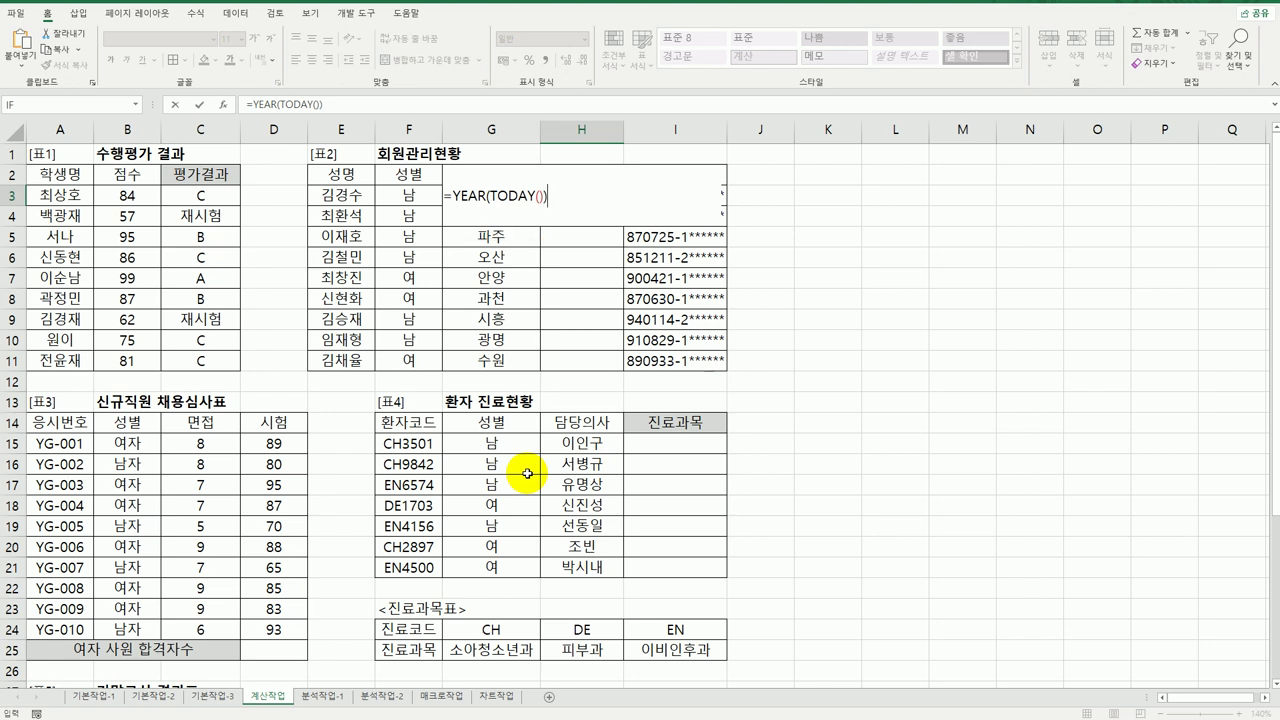
Subtract LEFT(I3,2) from YEAR(TODAY()) in the H3 나이 formula, using Text I3 and Num_chars 2, and accept it.
text(-l)
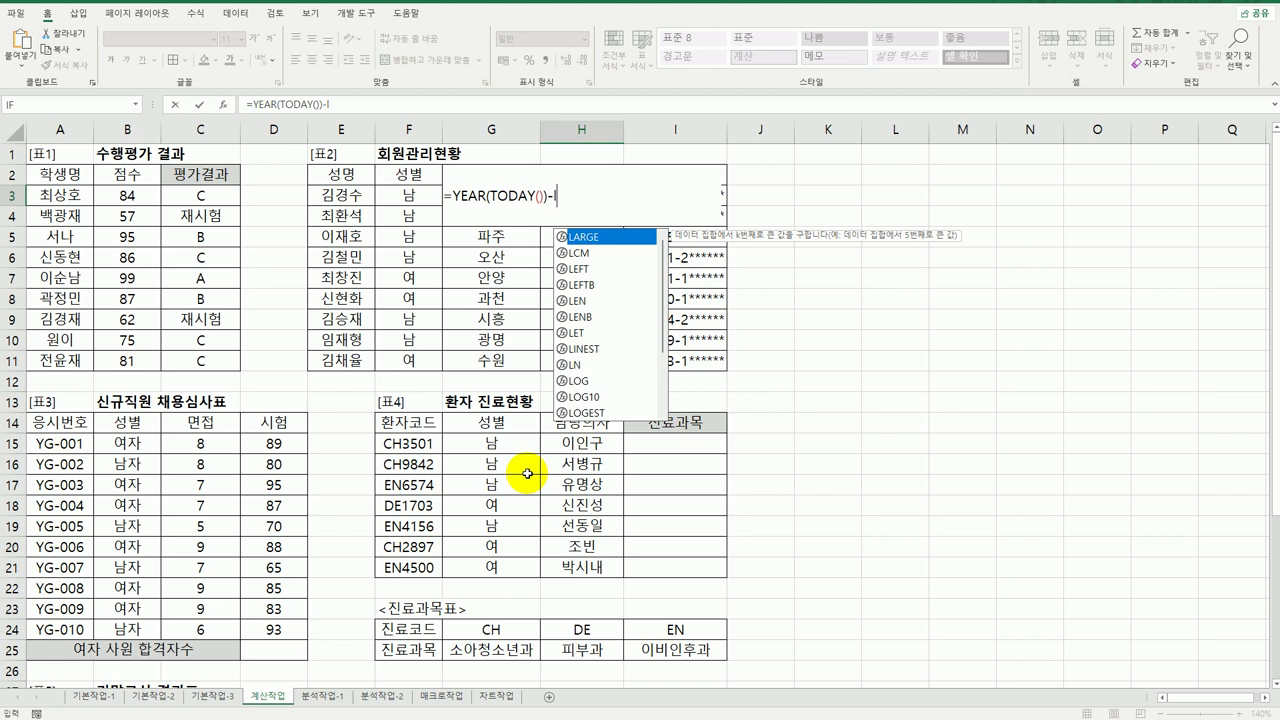
text(e)
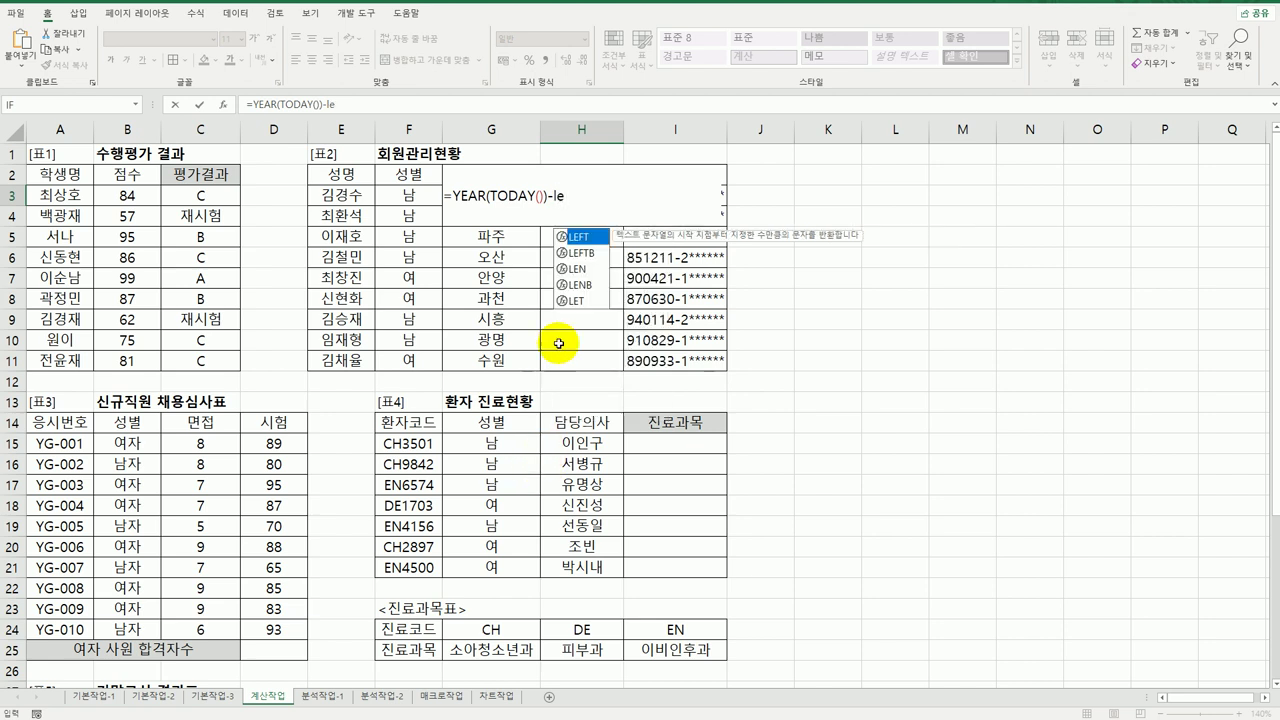
double_click(585, 237)
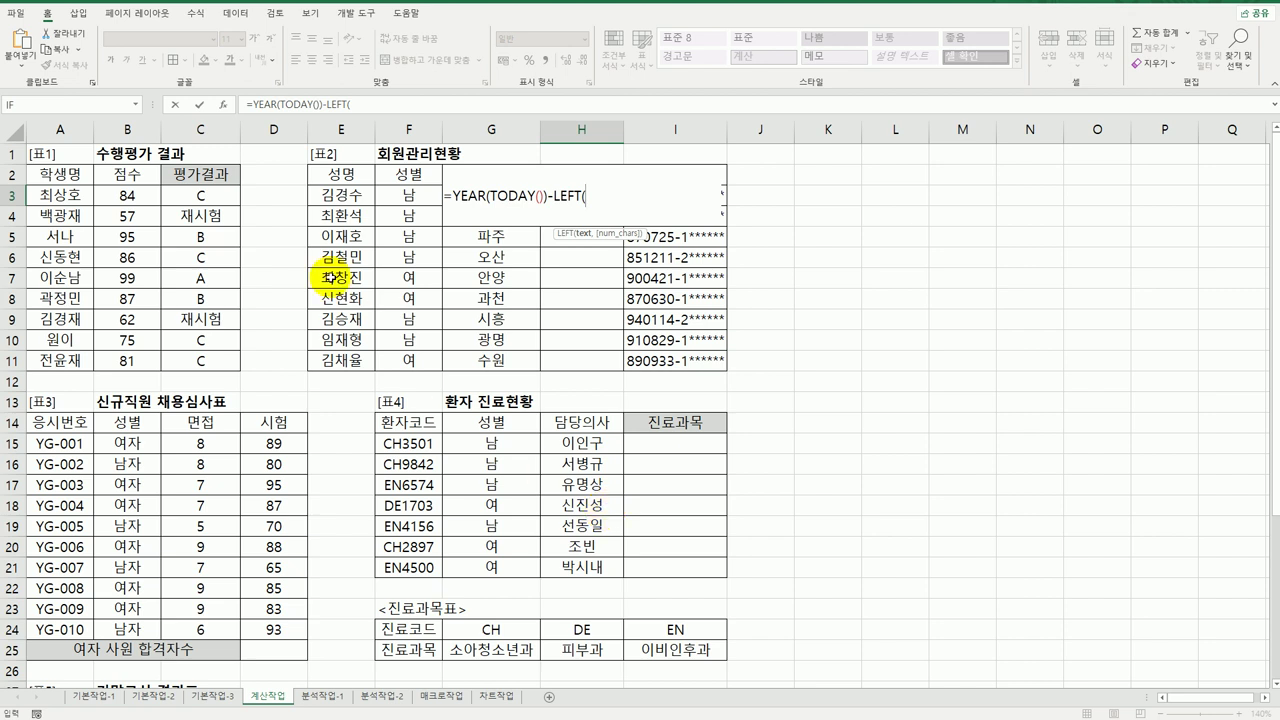
click(223, 104)
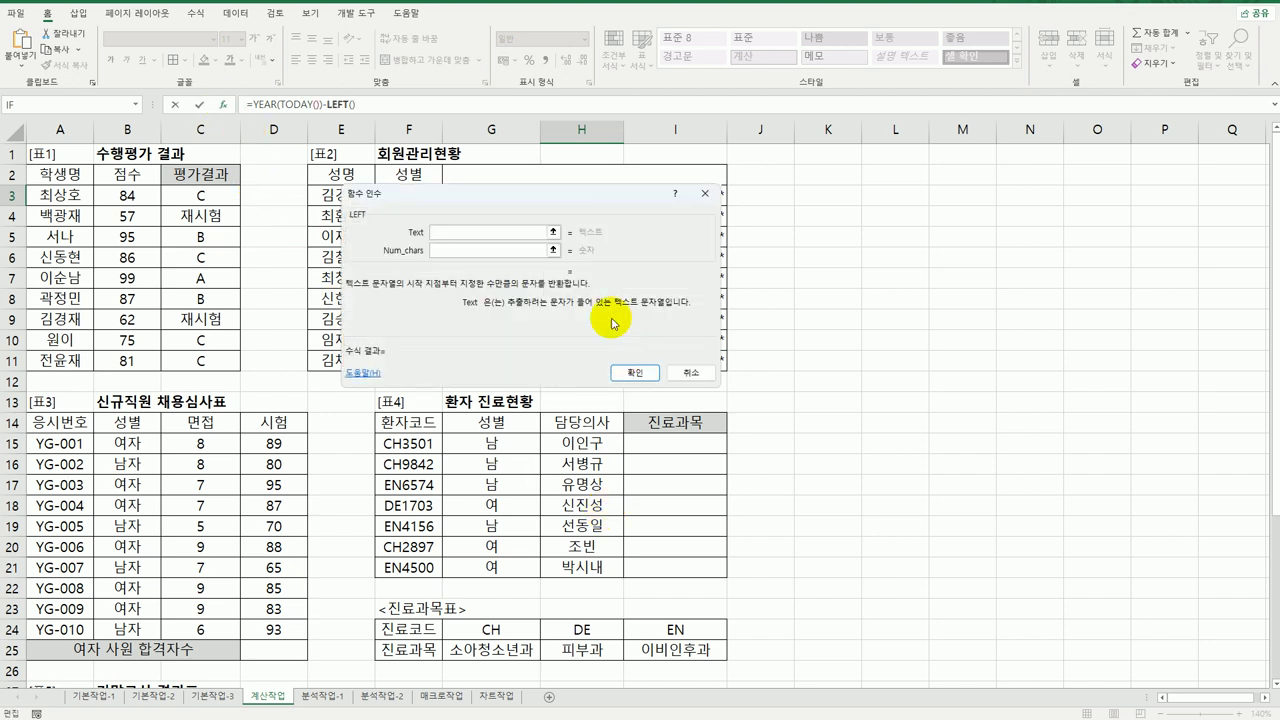
drag(591, 207, 652, 359)
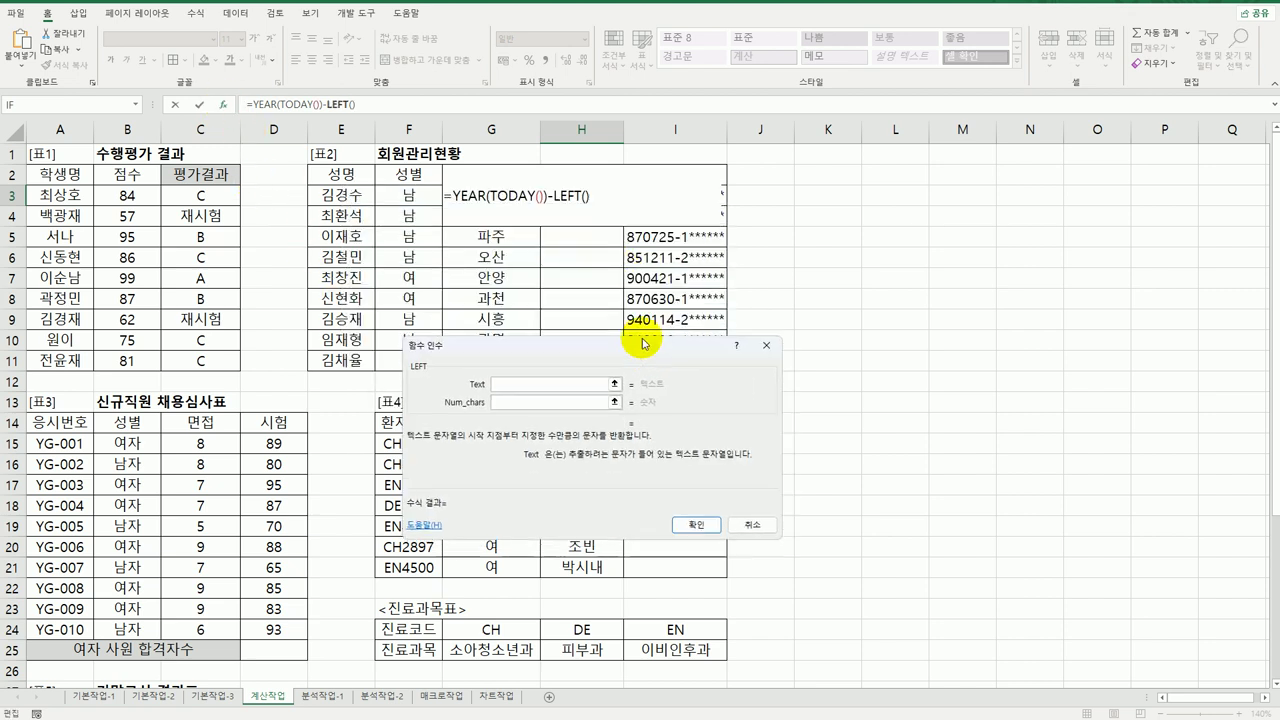
click(720, 195)
click(508, 403)
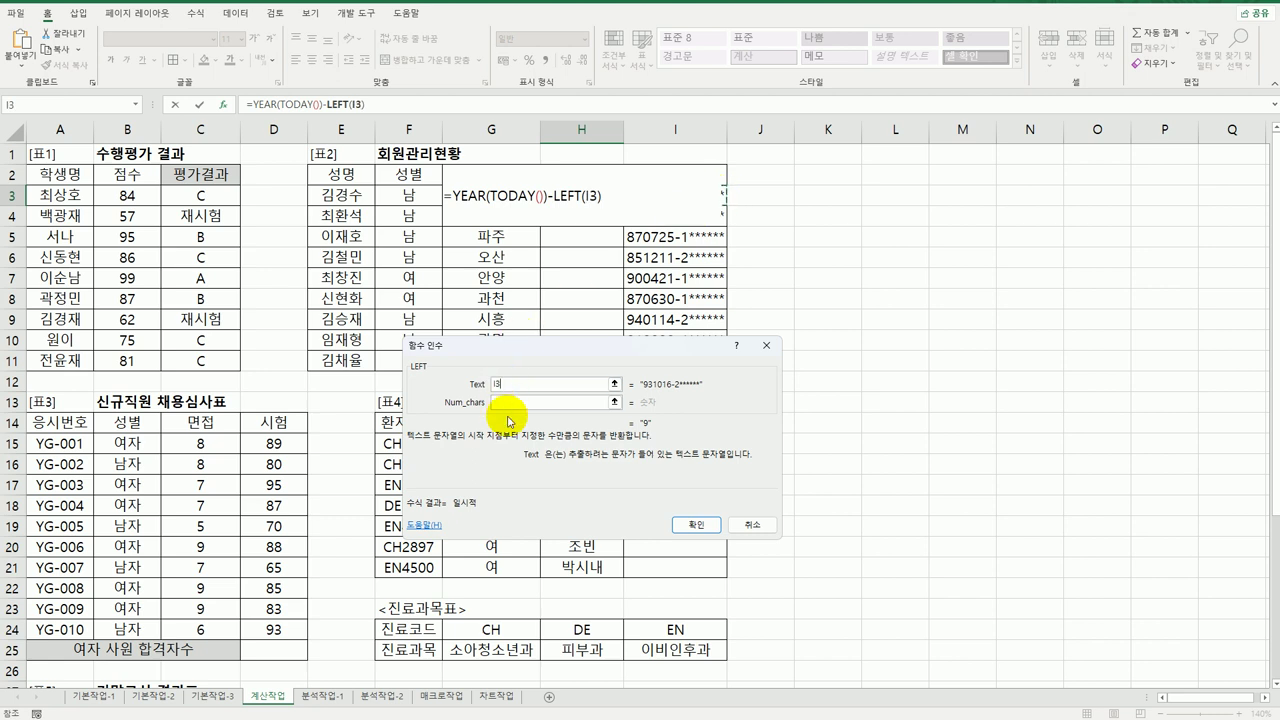
text(2)
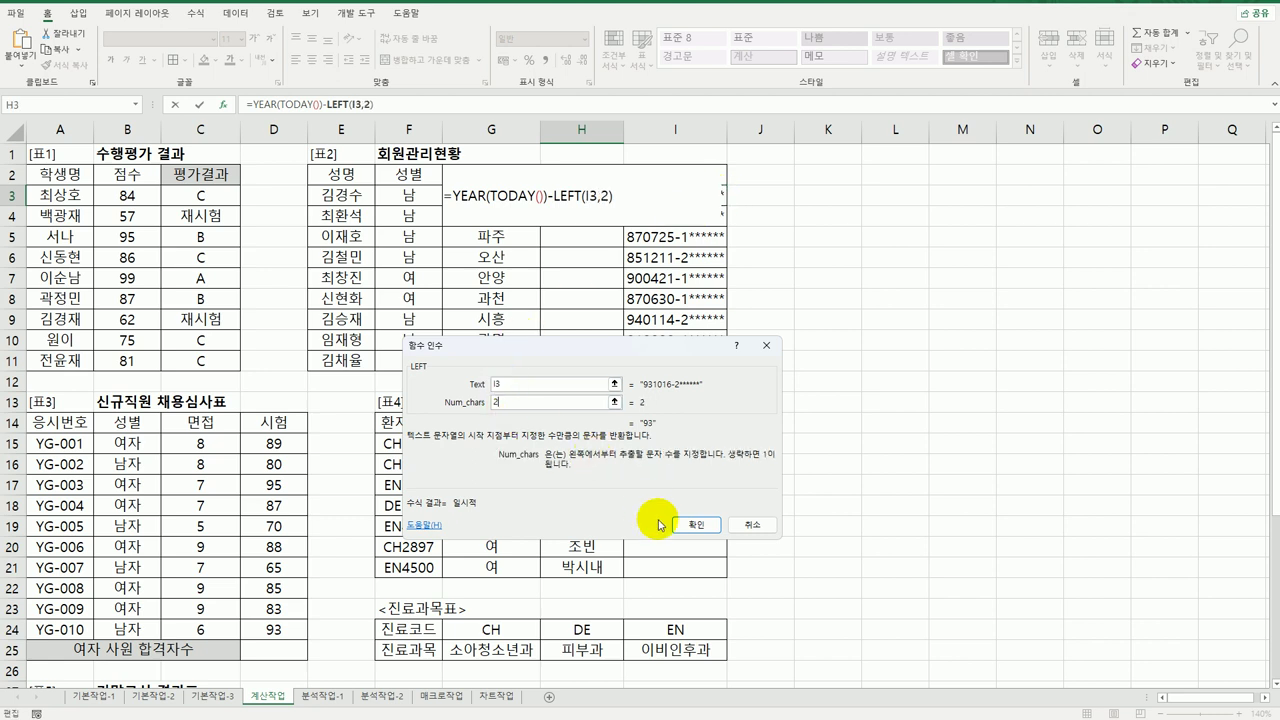
click(693, 526)
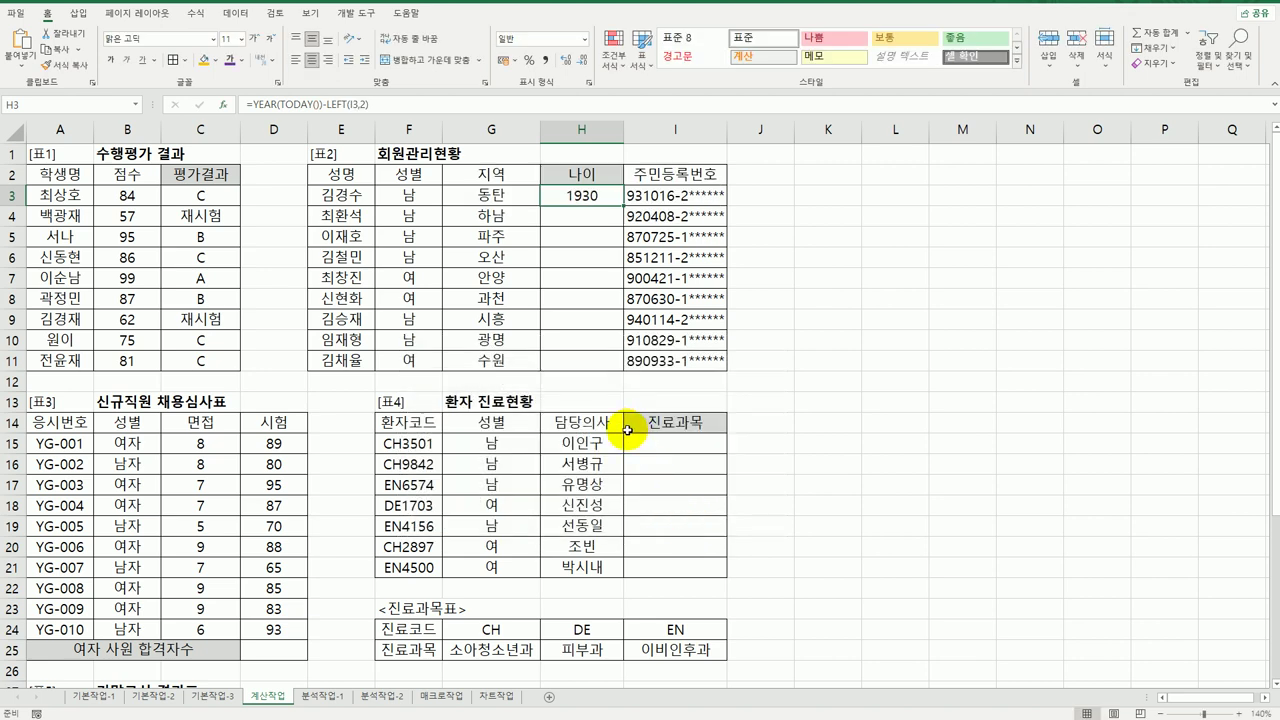
Append -1900 to the H3 나이 formula and fill it down to H11.
double_click(597, 198)
text(-)
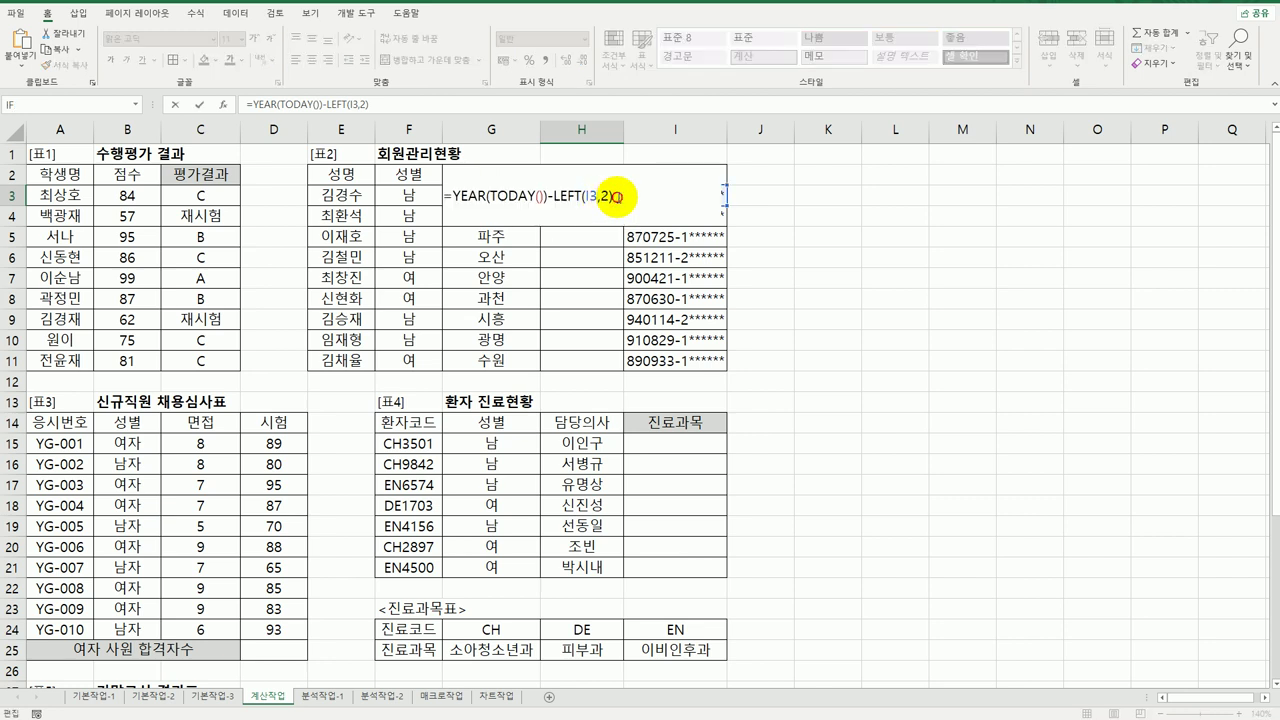
text(1900)
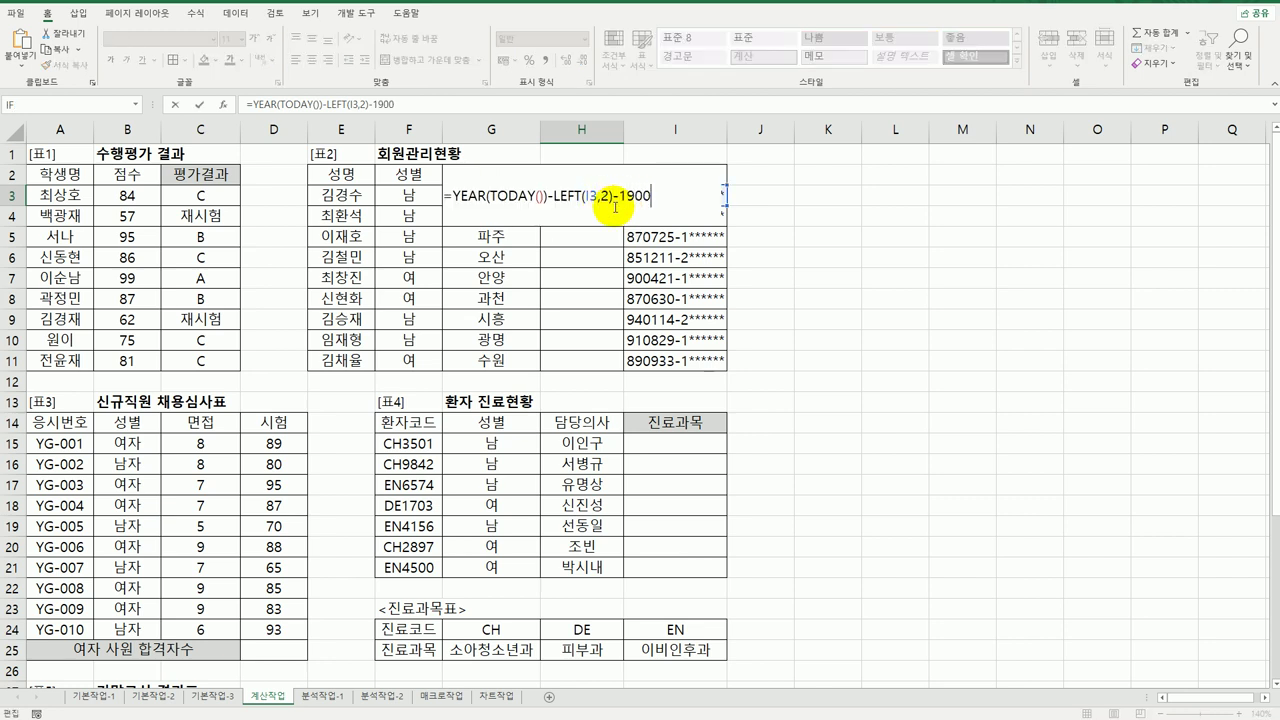
key(Return)
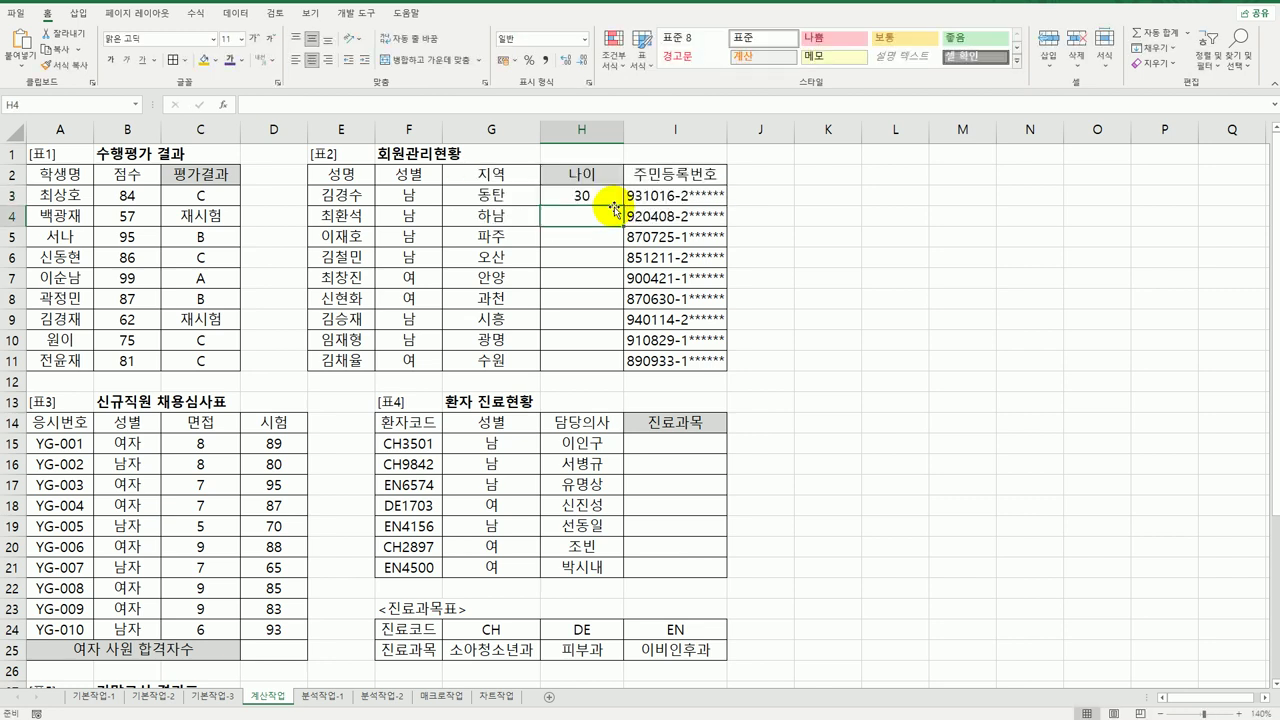
click(605, 196)
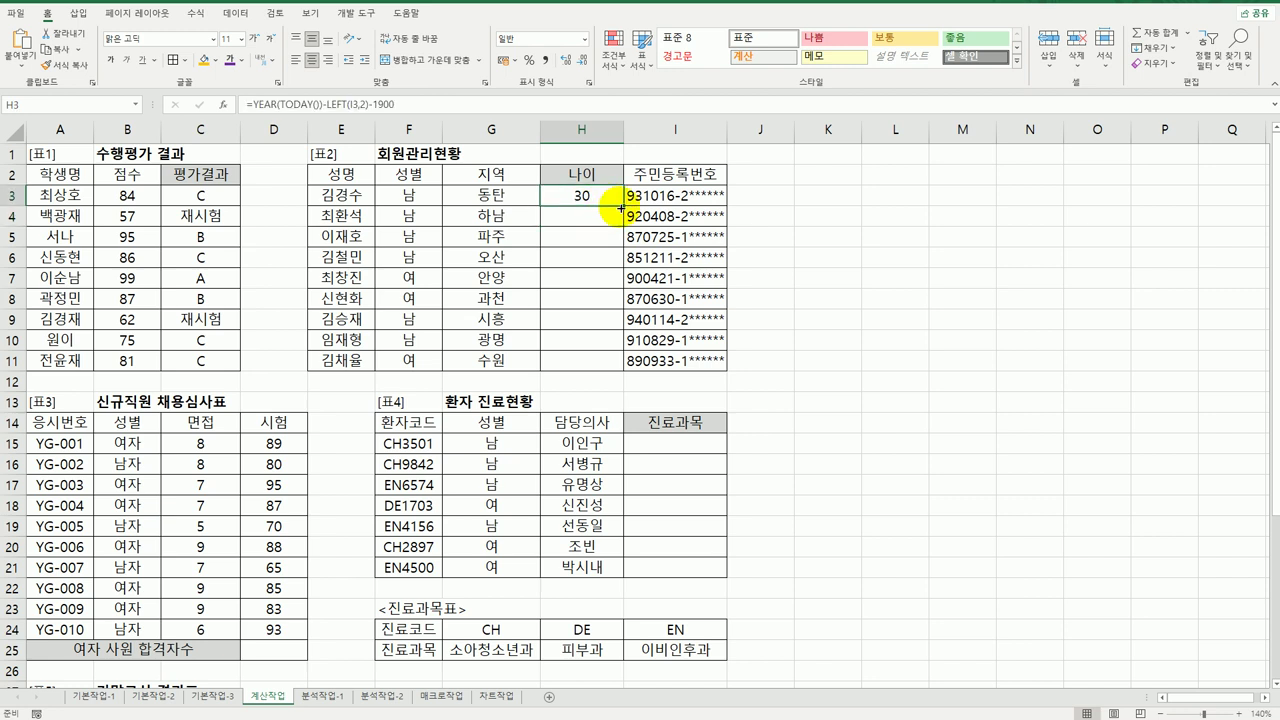
drag(621, 207, 616, 367)
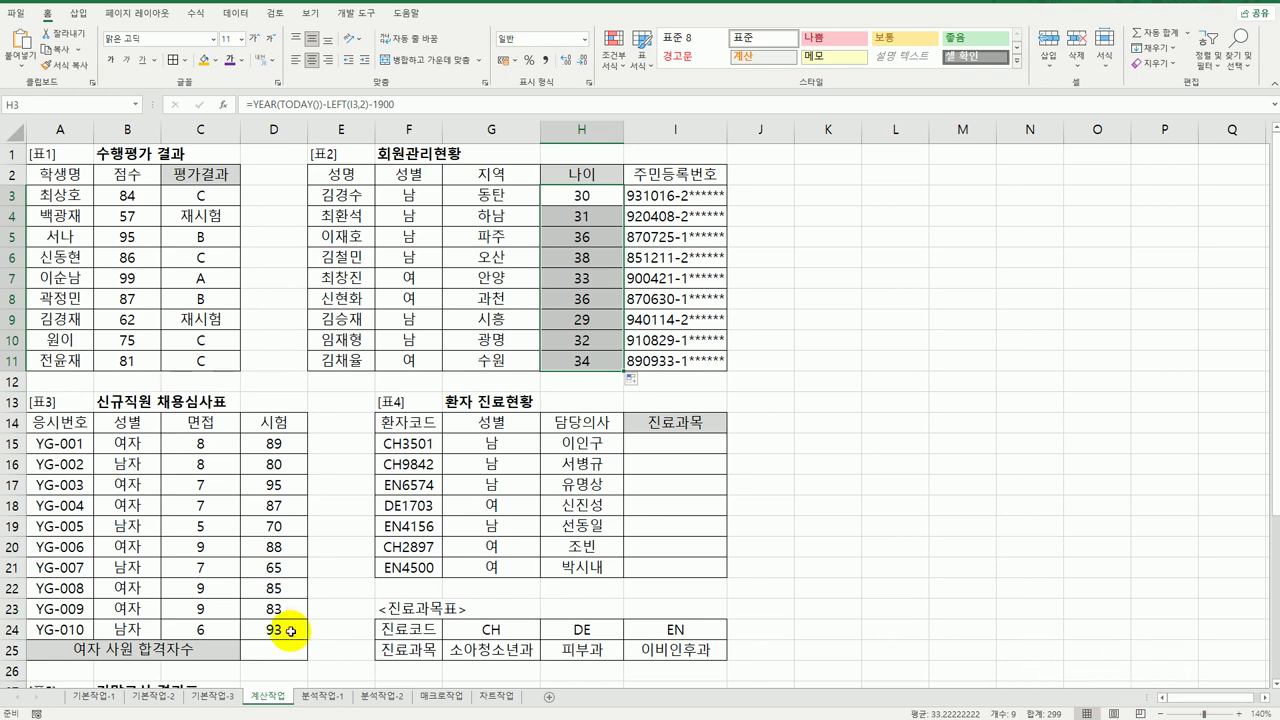
Start a COUNTIFS formula in D25 for 여자 사원 합격자수 in 표3 and open its function arguments.
click(254, 652)
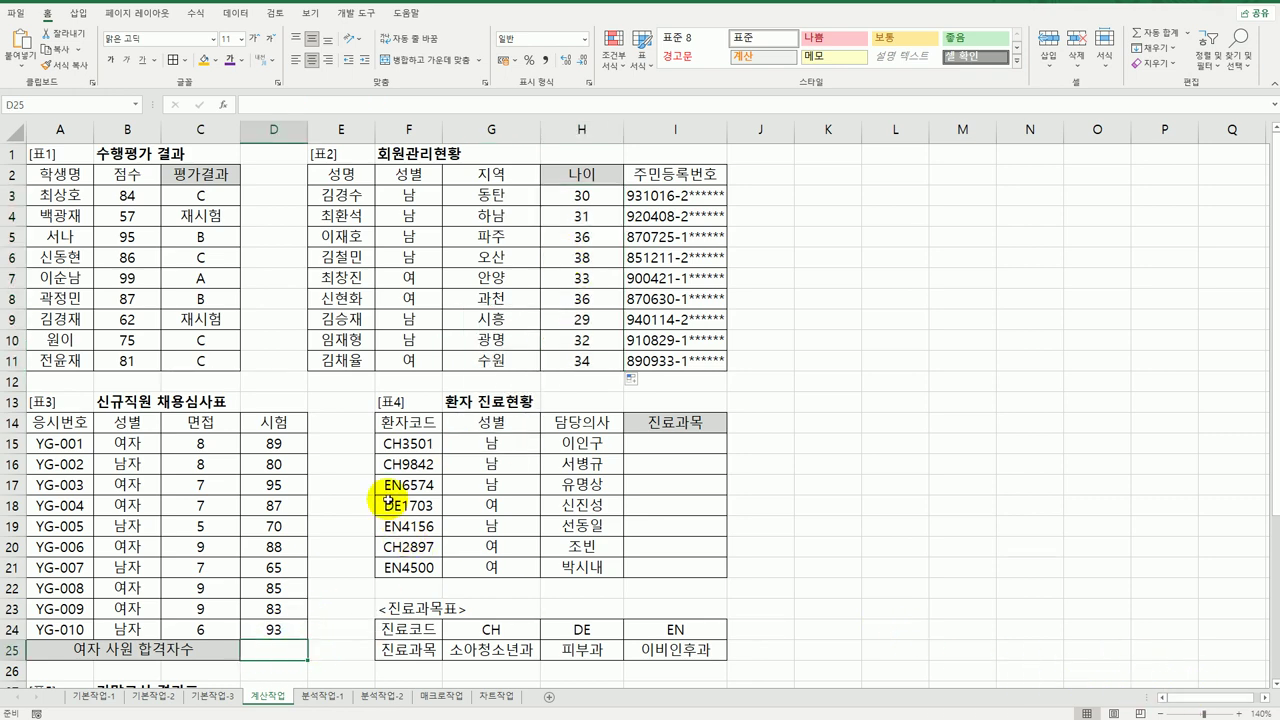
scroll(387, 499, down, 2)
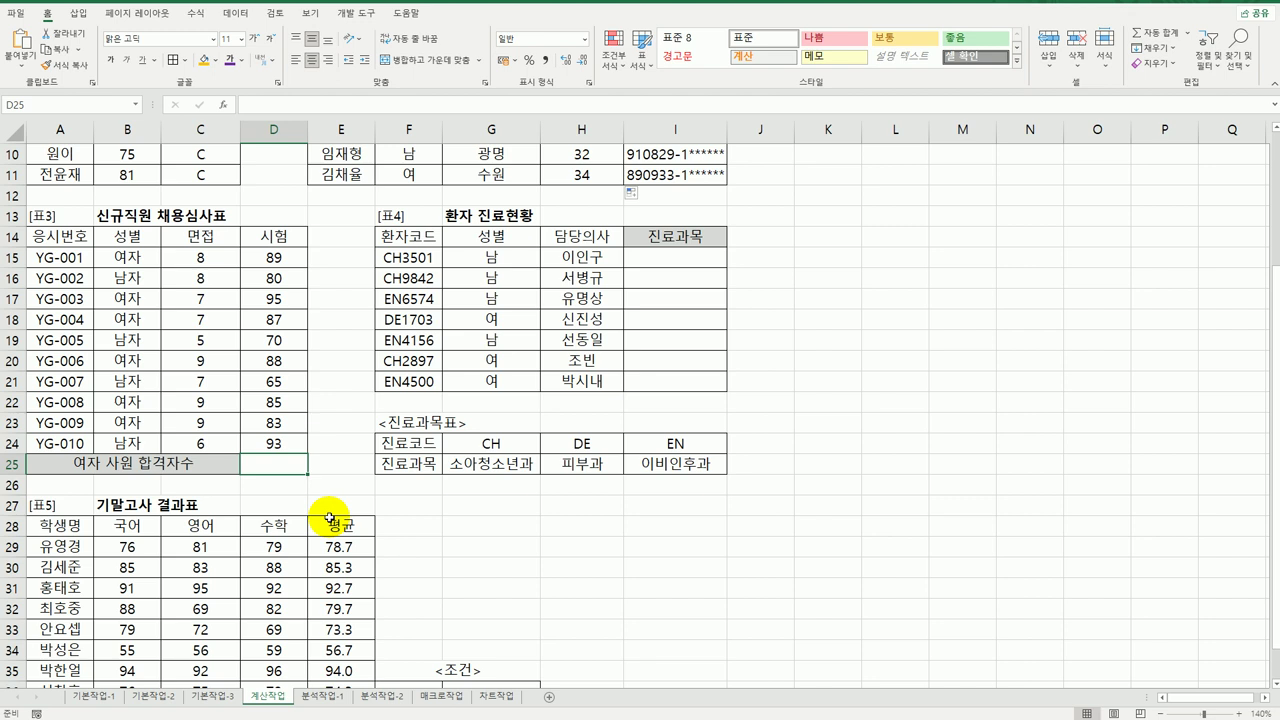
click(130, 257)
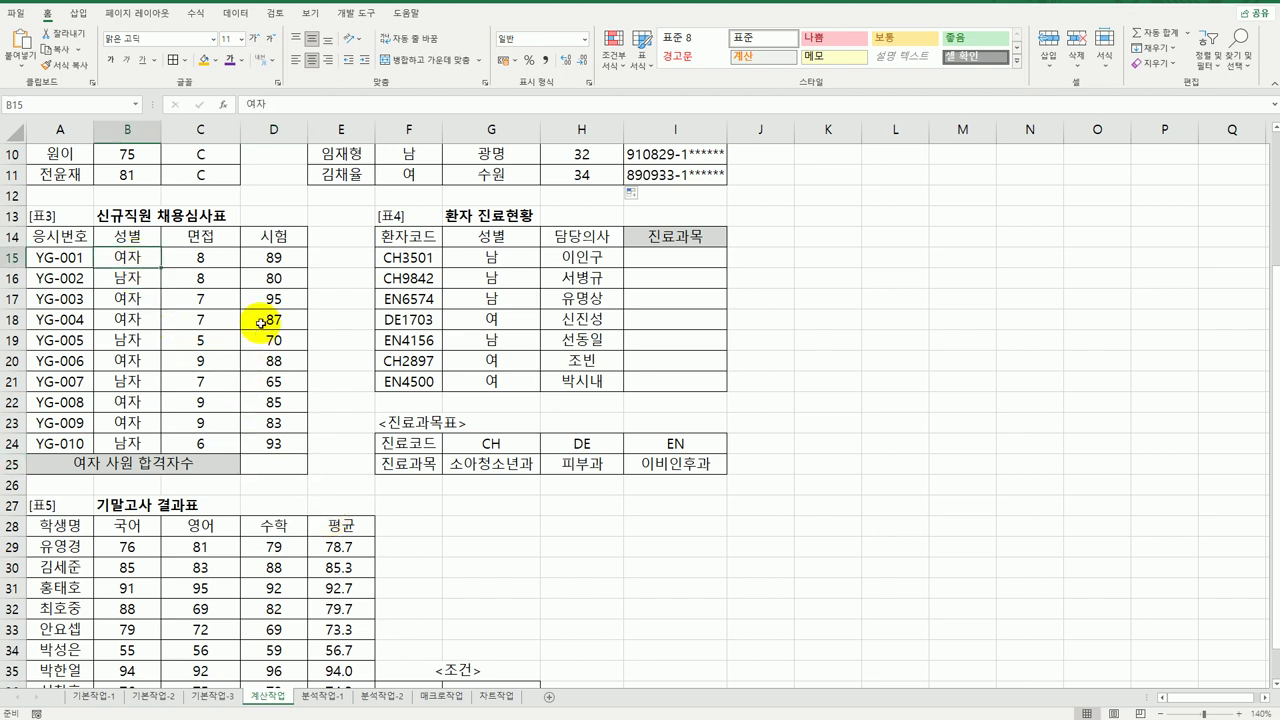
click(205, 258)
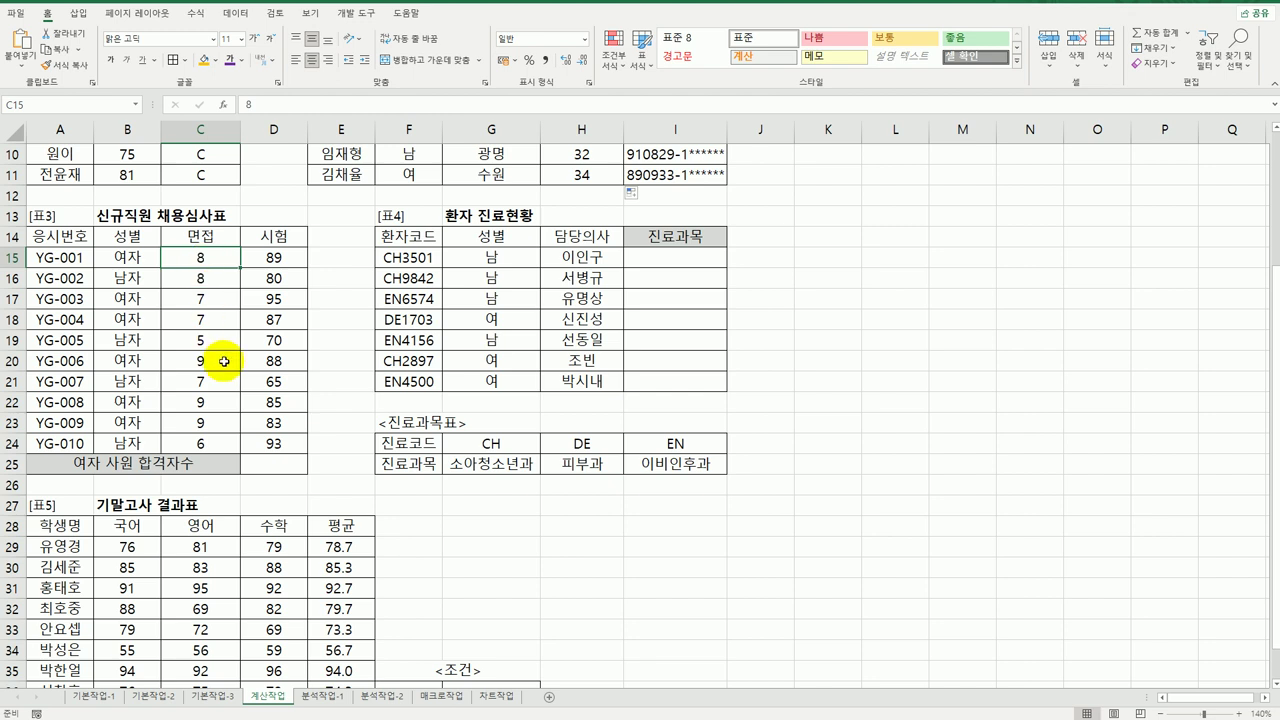
click(267, 257)
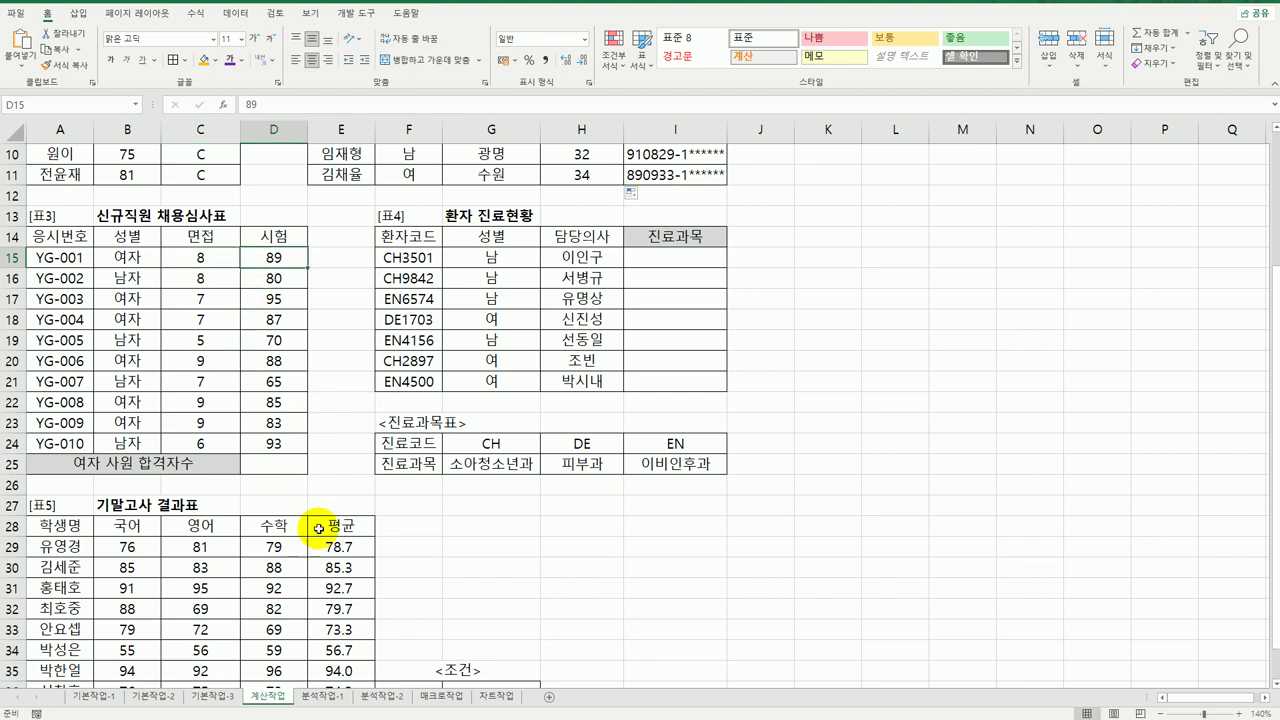
click(270, 463)
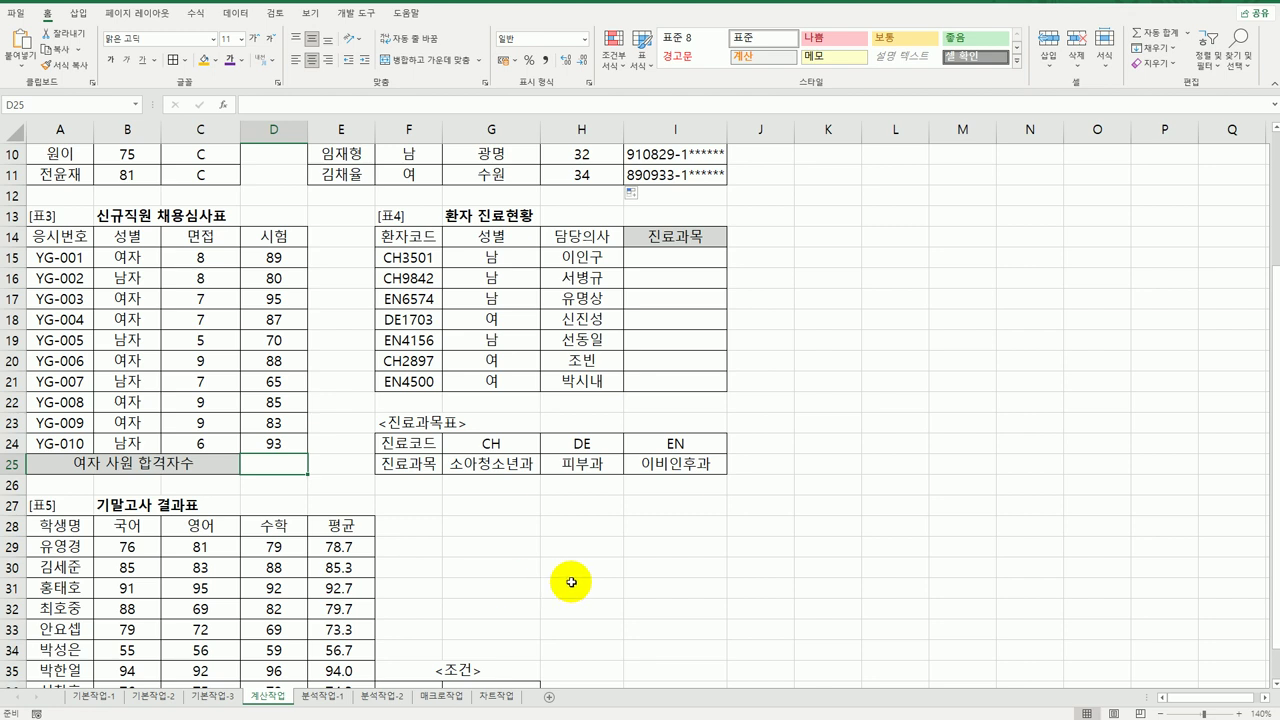
text(=)
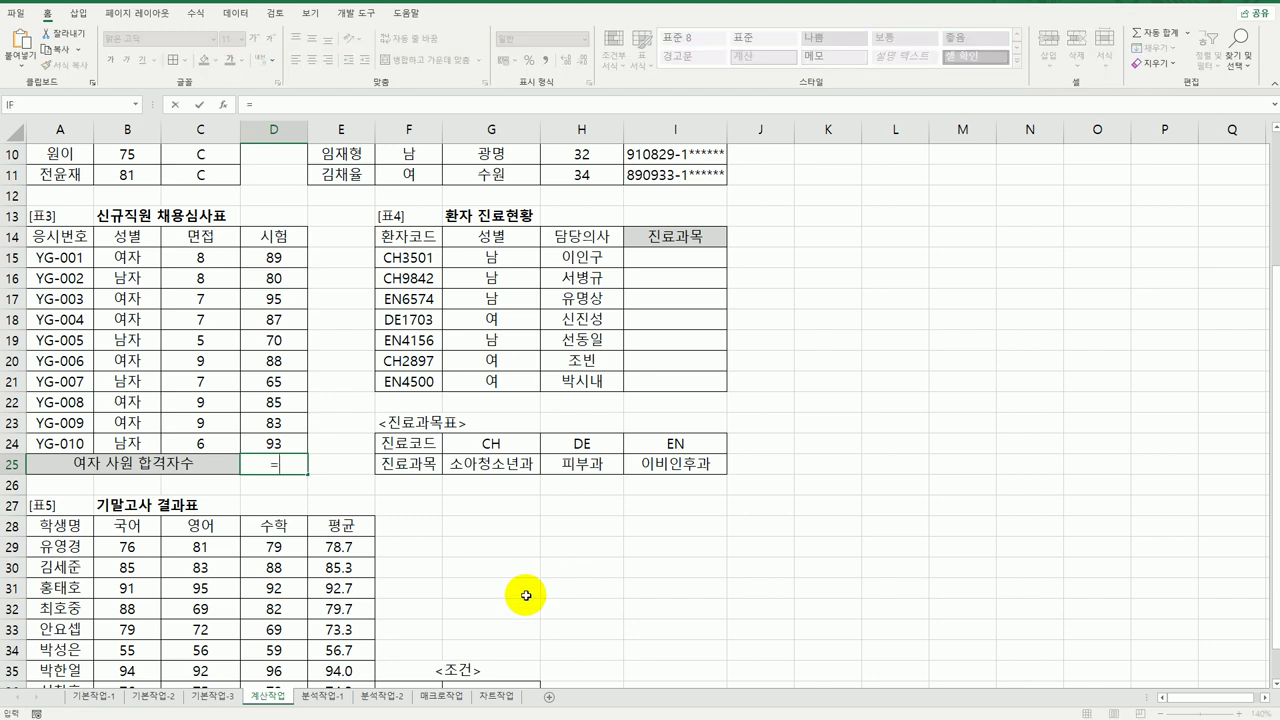
text(coun)
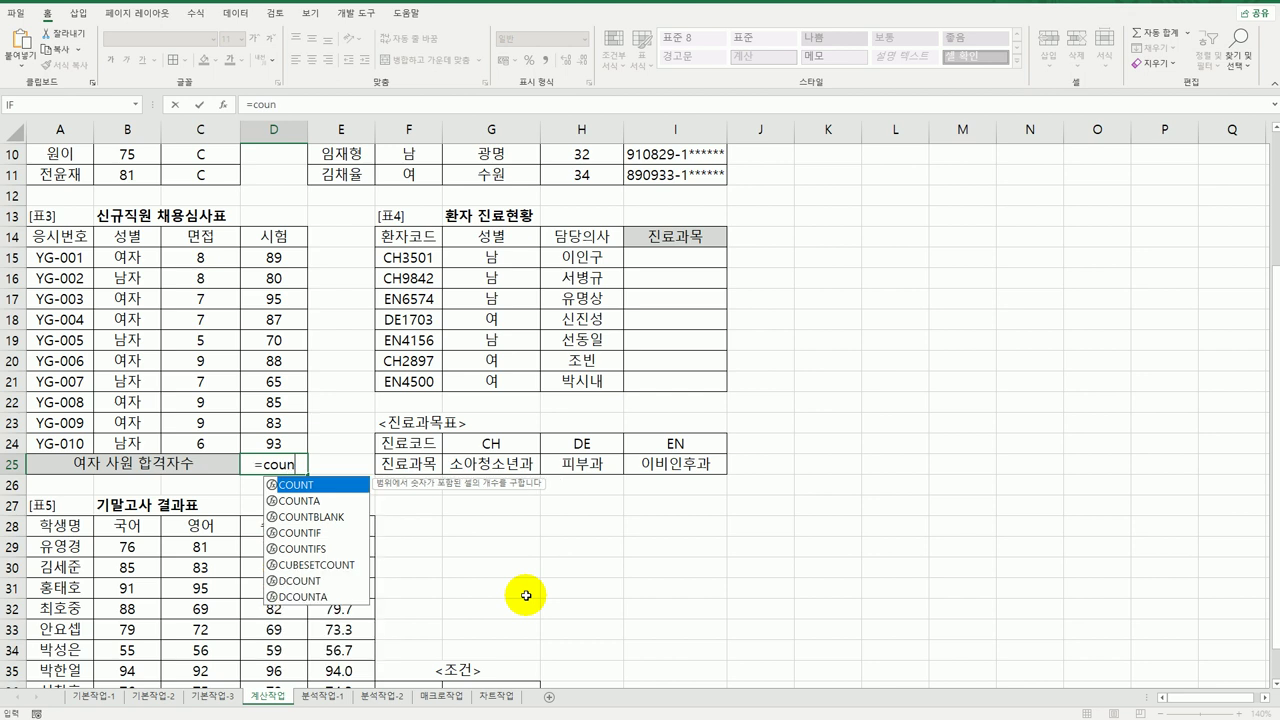
double_click(340, 548)
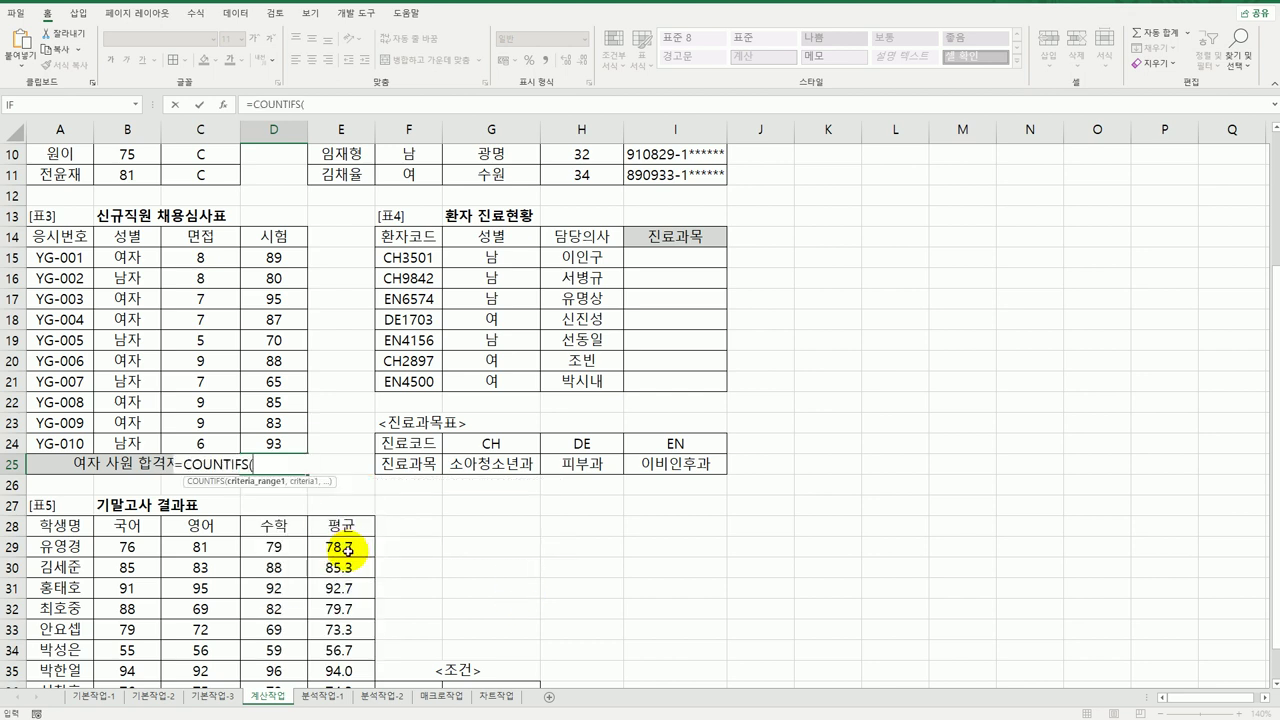
click(223, 104)
drag(500, 319, 518, 294)
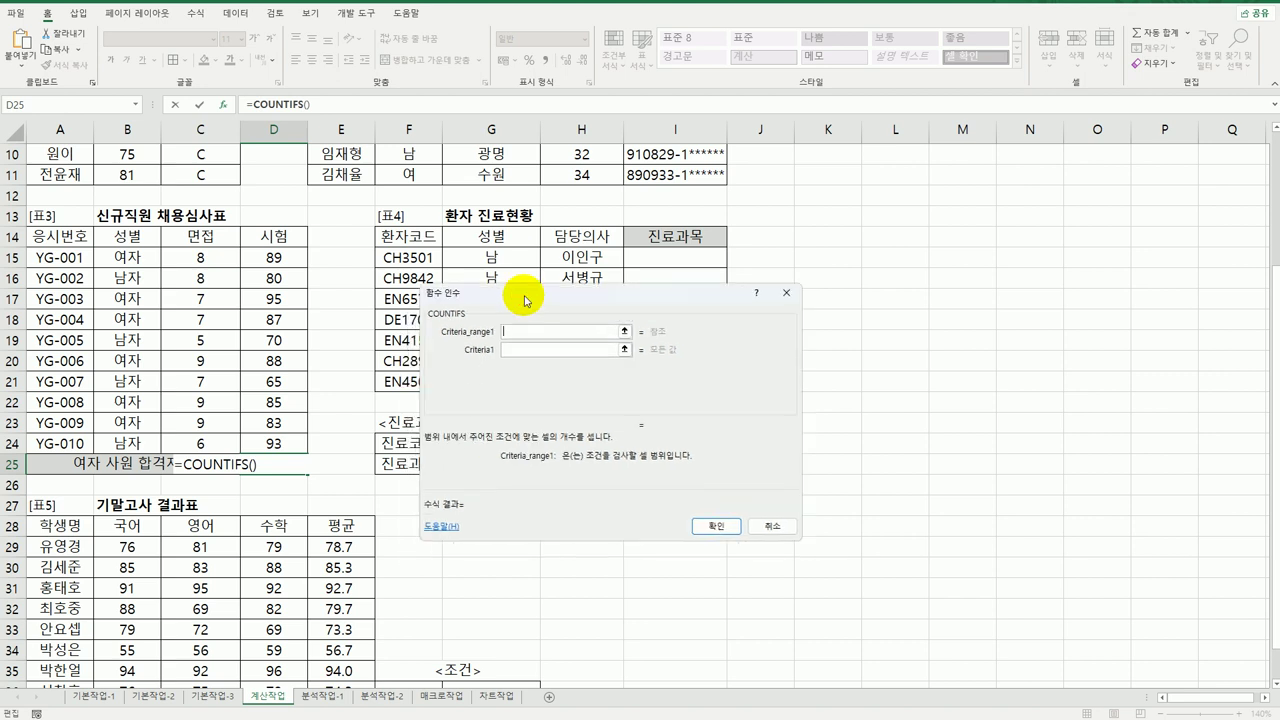
Set the first two COUNTIFS conditions: B15:B24 with criterion "여자" and C15:C24 with criterion ">=8".
drag(127, 257, 129, 443)
click(522, 349)
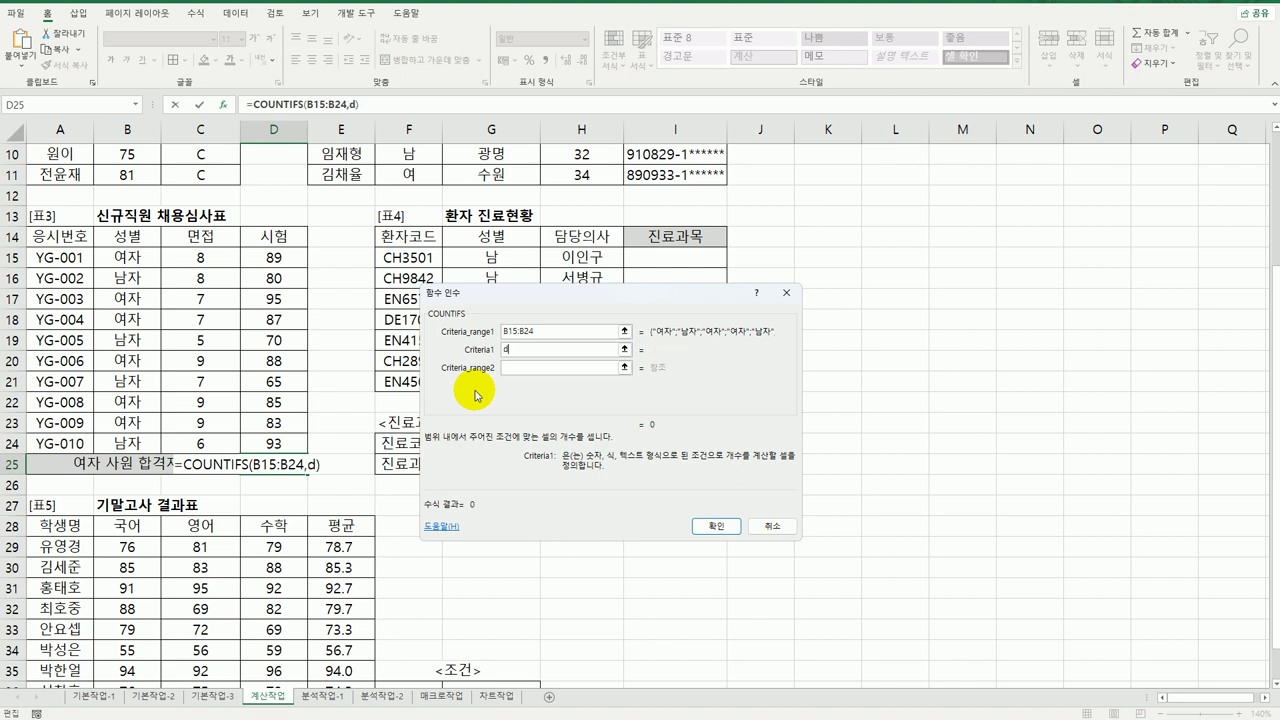
text(여자)
key(Tab)
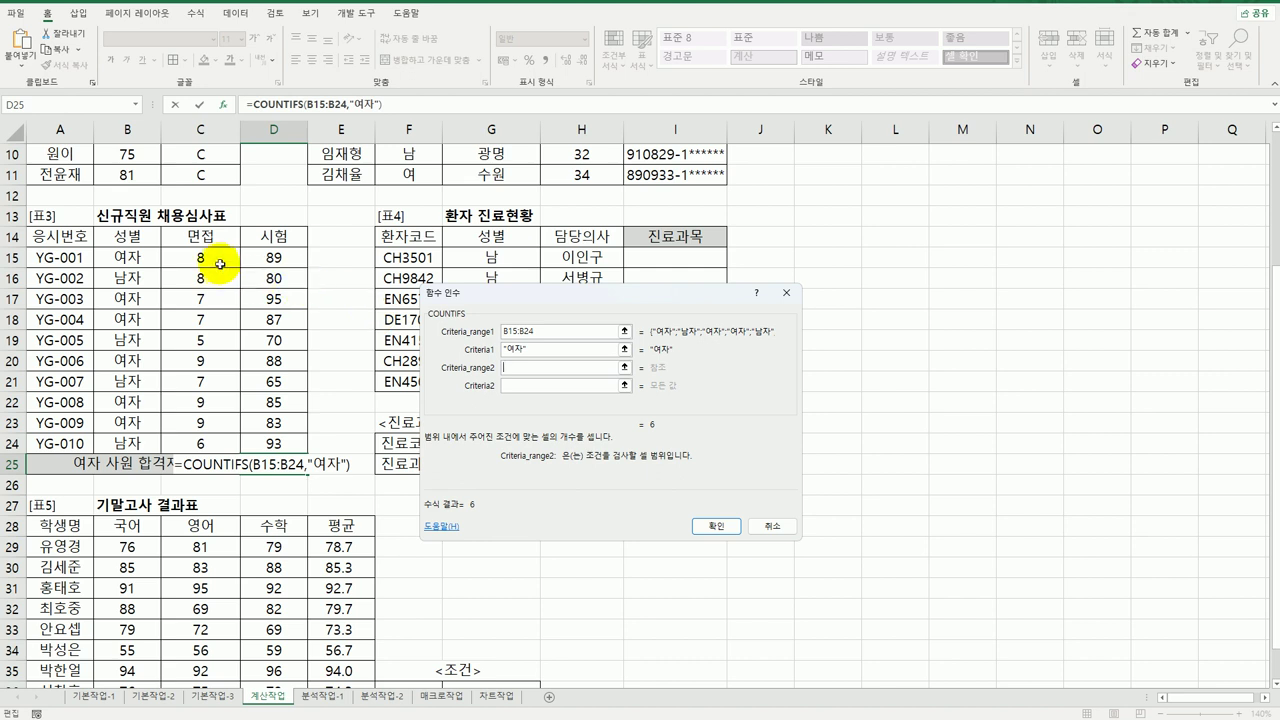
drag(201, 258, 201, 444)
click(544, 385)
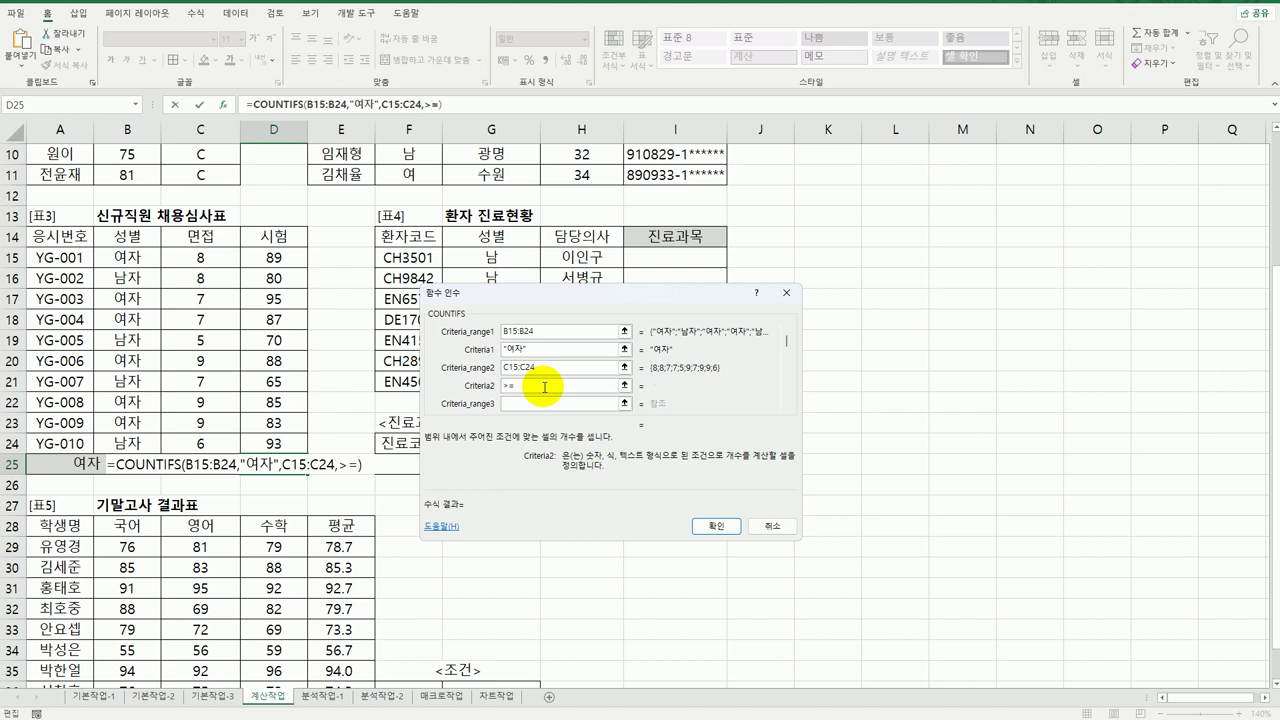
key(Tab)
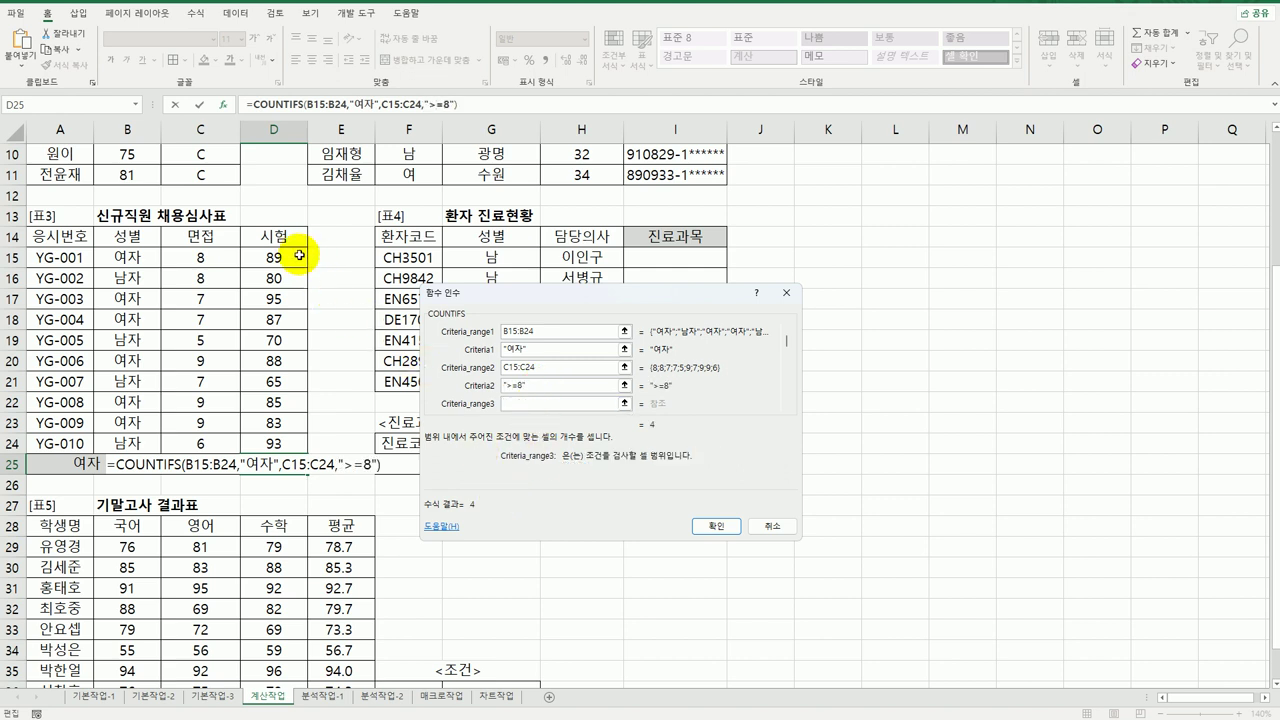
Add the third COUNTIFS condition, D15:D24 with criterion ">=85", and accept the formula.
drag(285, 257, 284, 440)
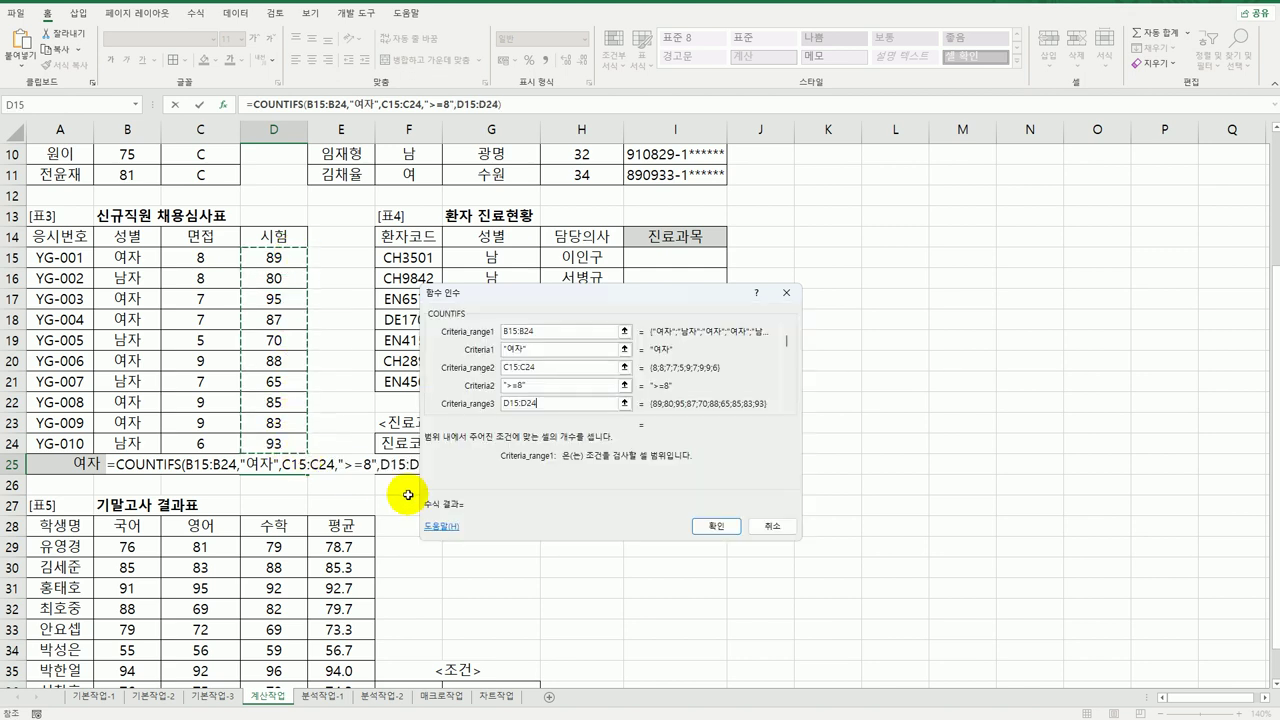
click(786, 405)
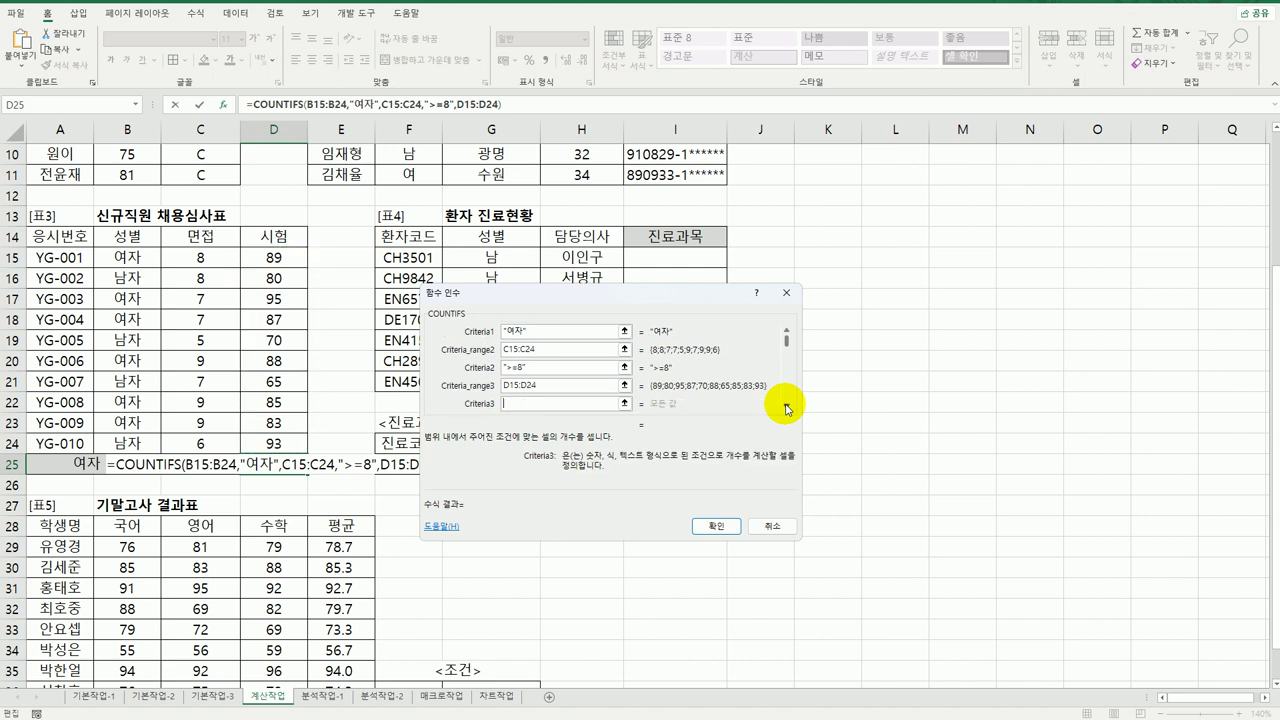
click(560, 404)
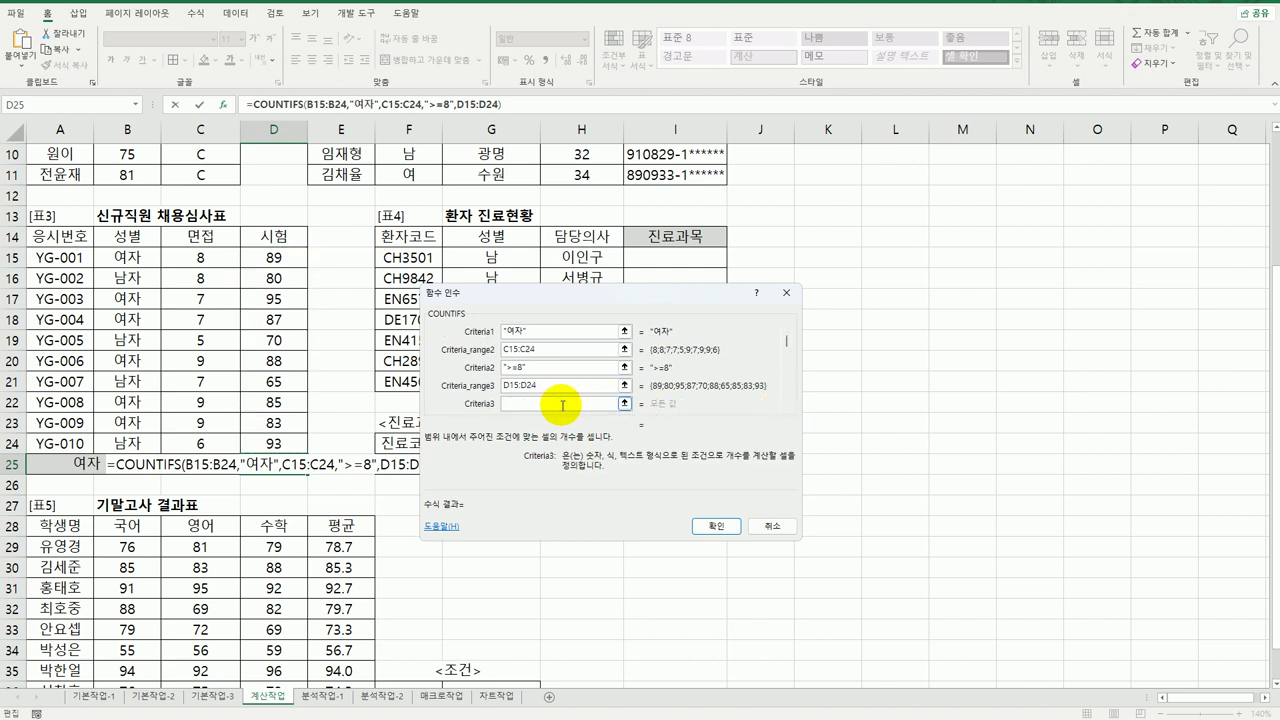
text(>=85")
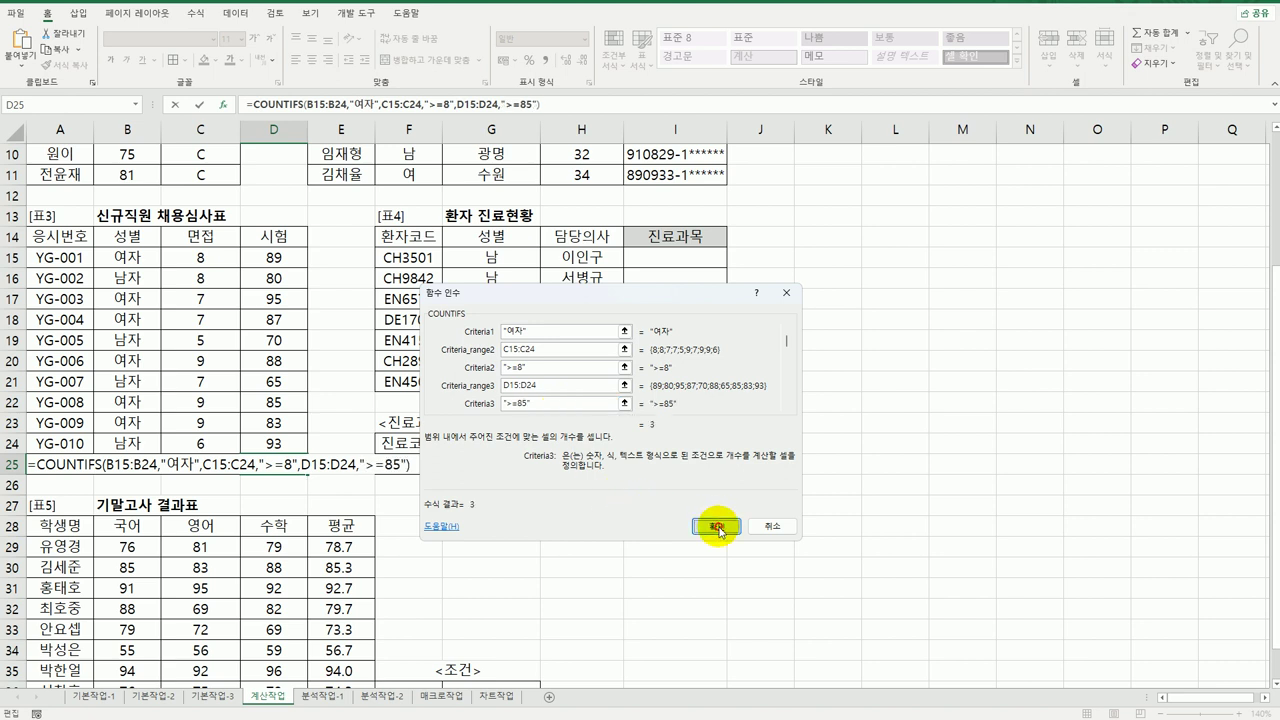
click(716, 526)
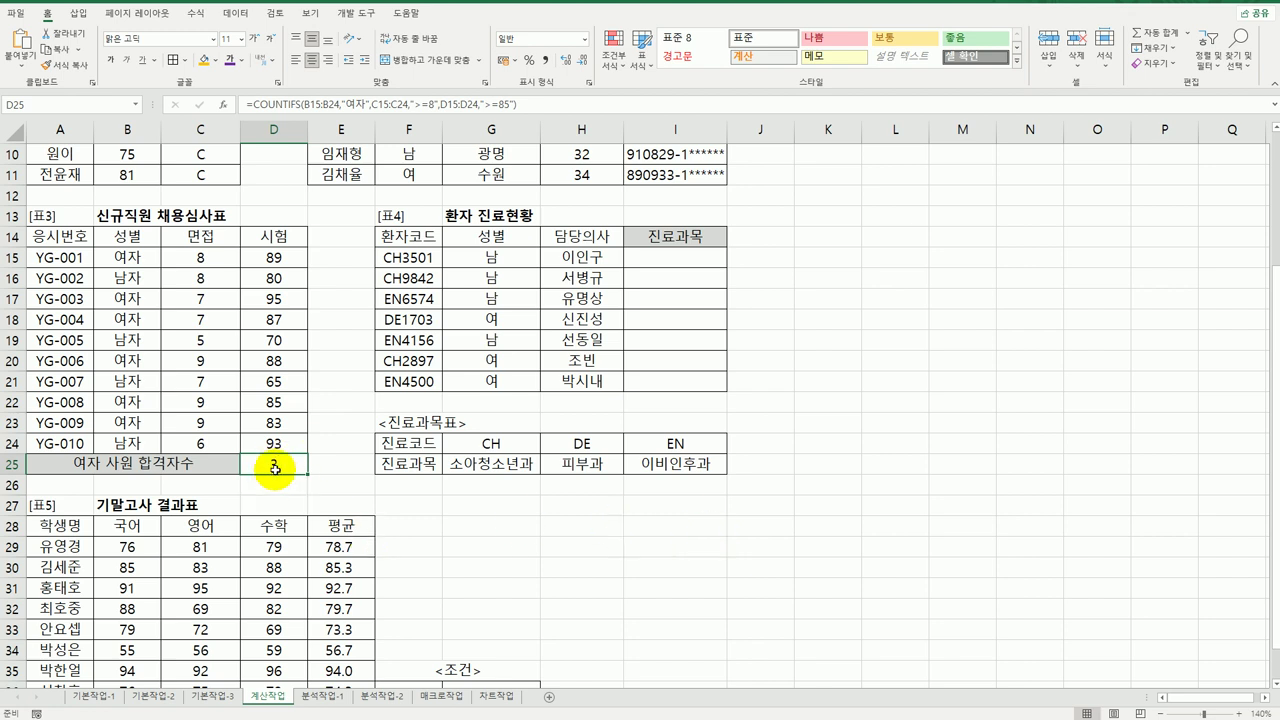
Enter a LEFT formula in I15 extracting the first 2 characters of F15, and fill it down to I21.
click(684, 260)
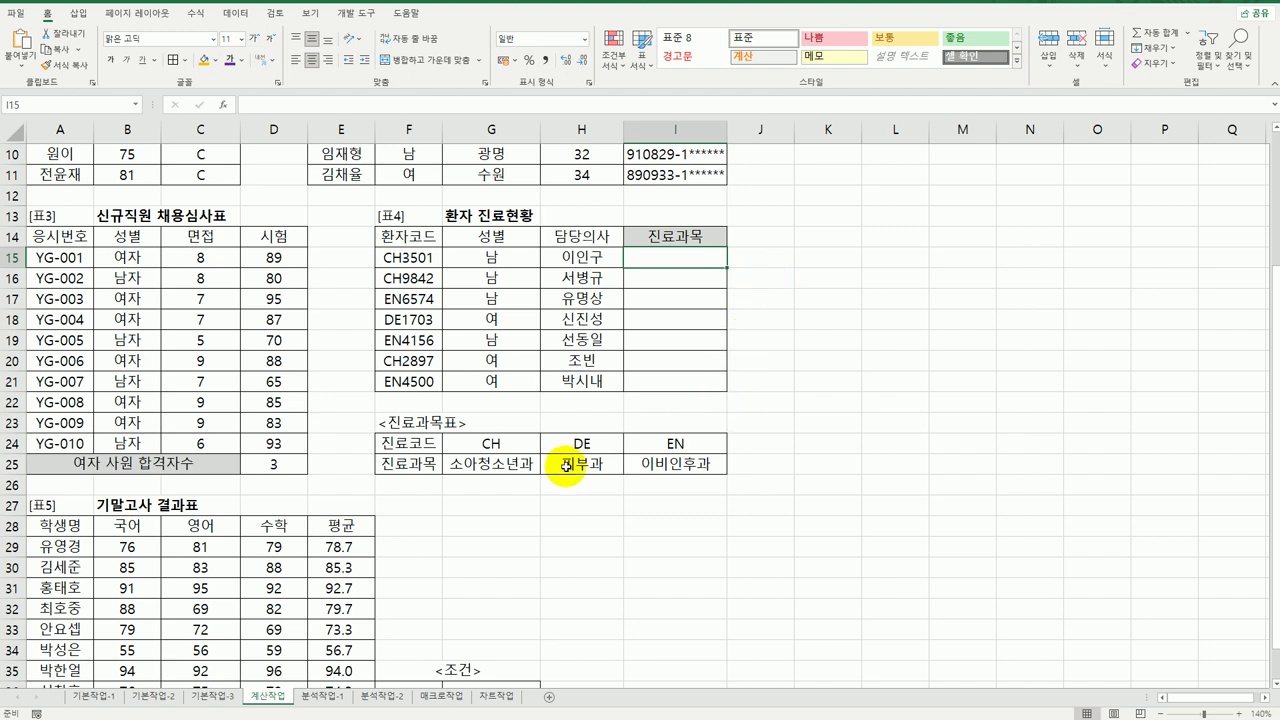
drag(505, 445, 673, 471)
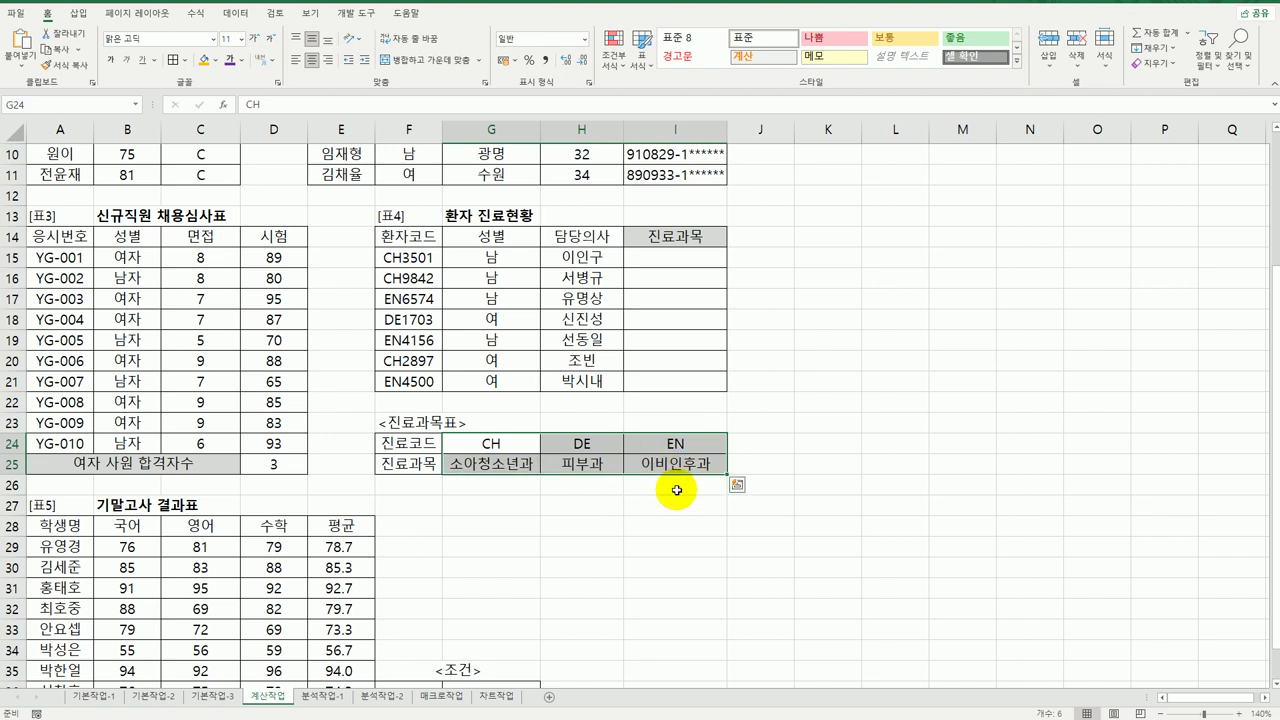
click(690, 261)
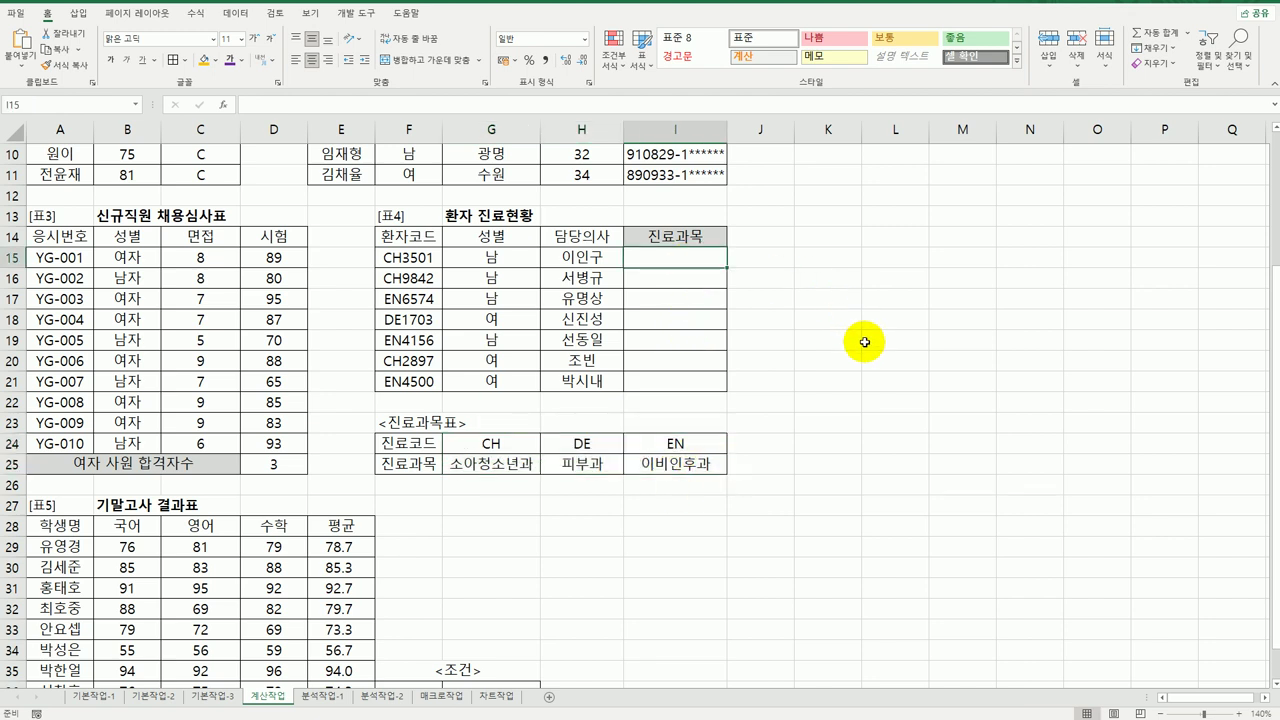
text(=)
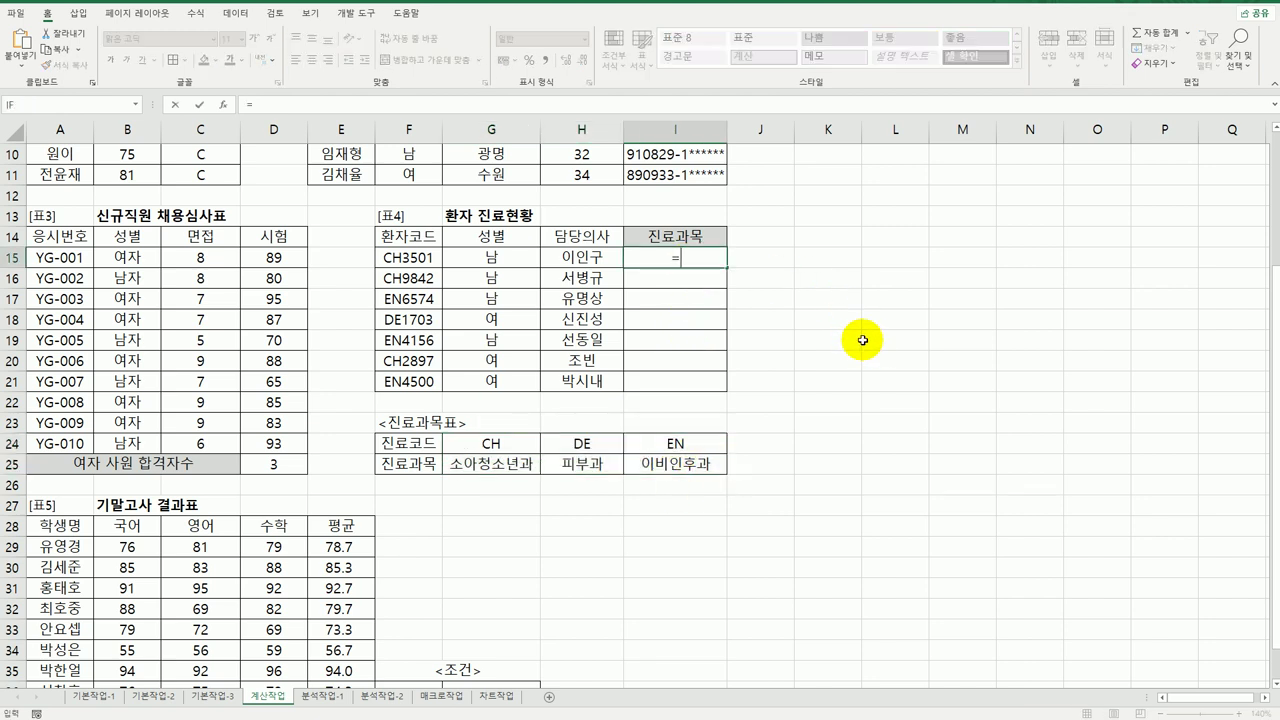
text(le)
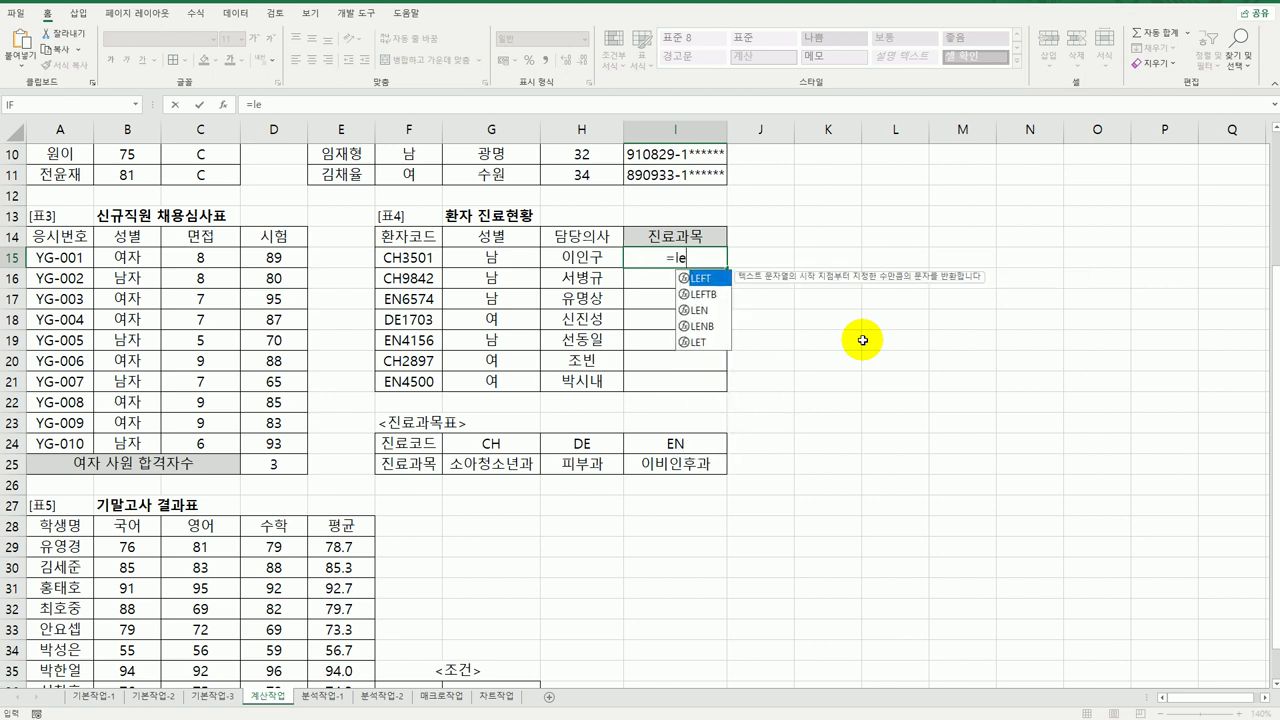
double_click(708, 279)
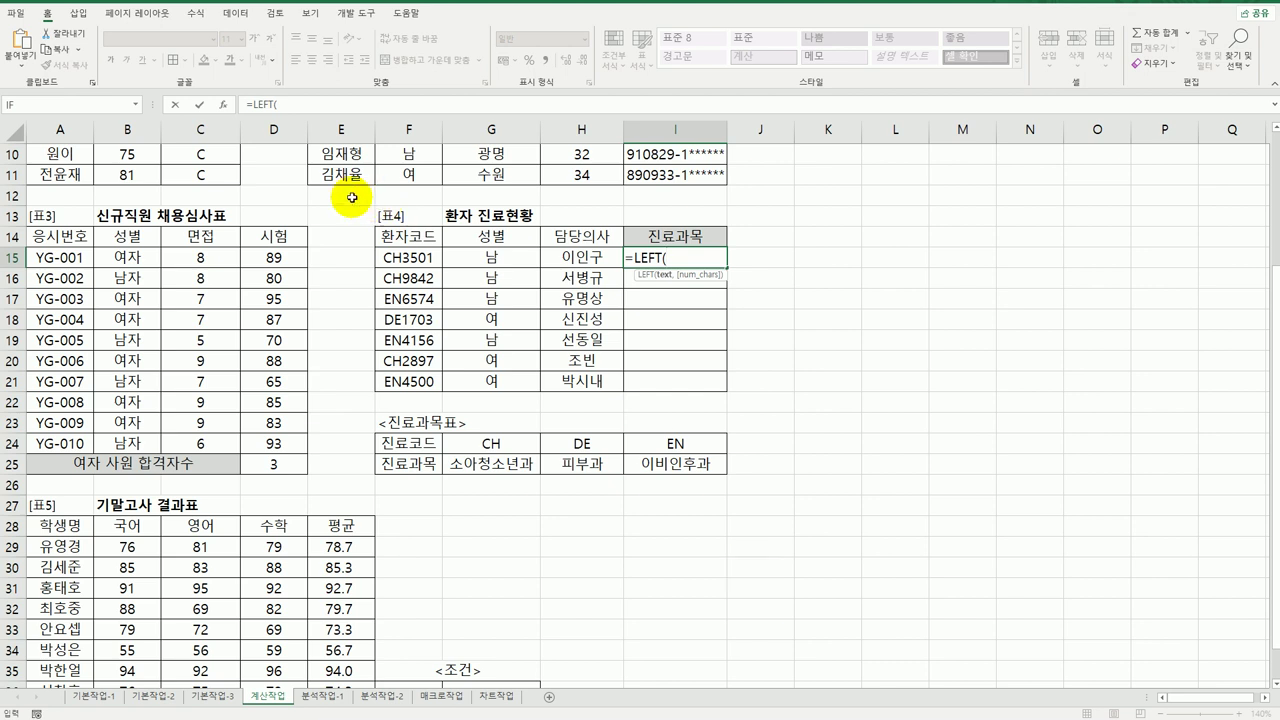
click(222, 104)
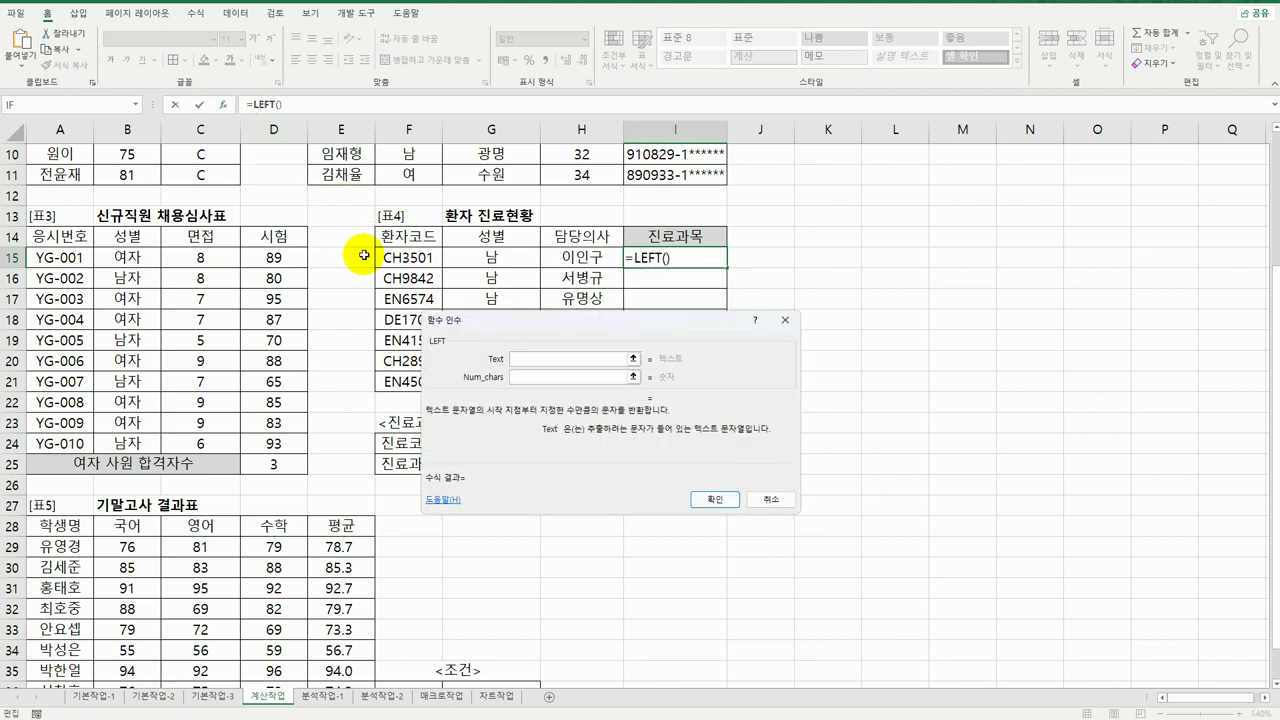
click(402, 257)
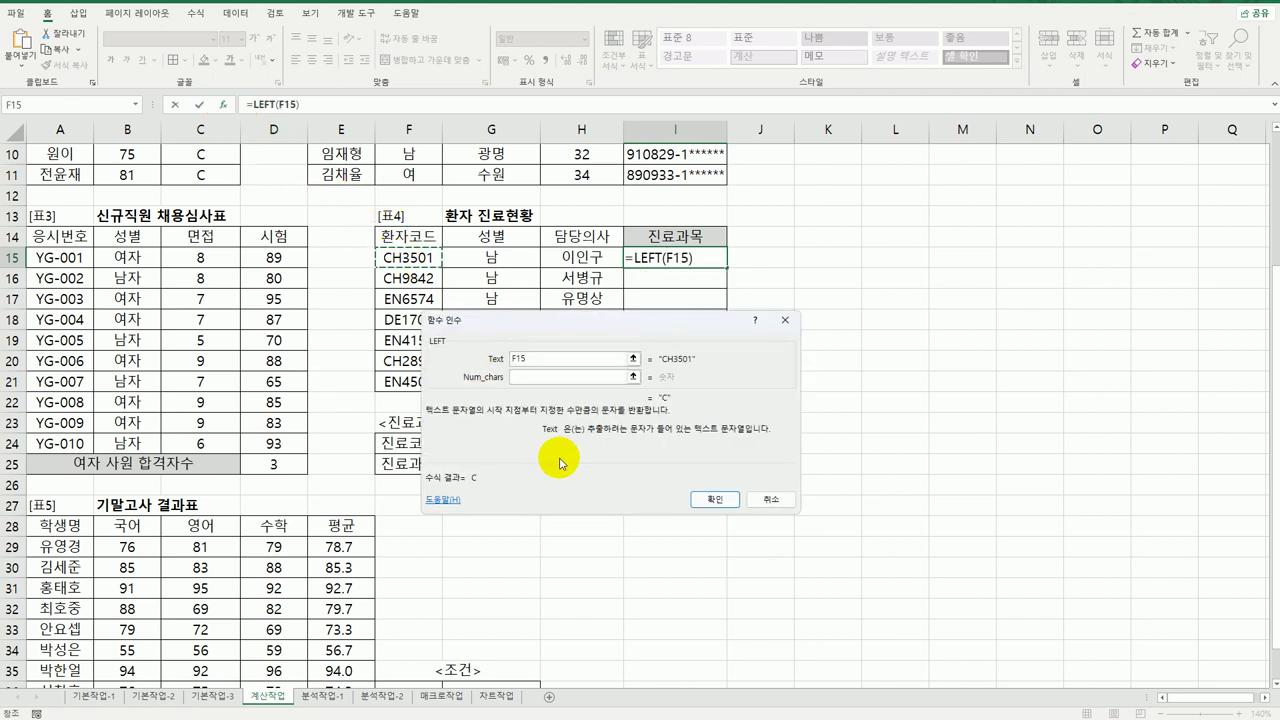
click(530, 377)
text(2)
click(710, 500)
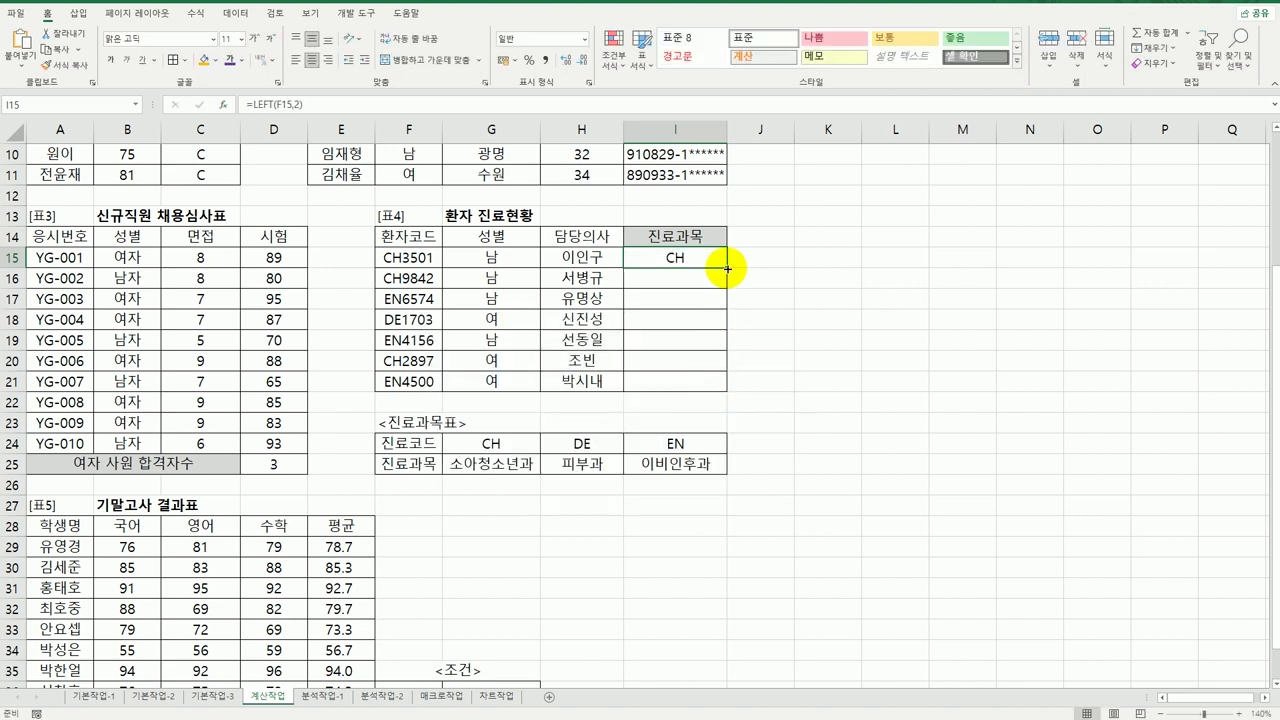
drag(727, 268, 710, 392)
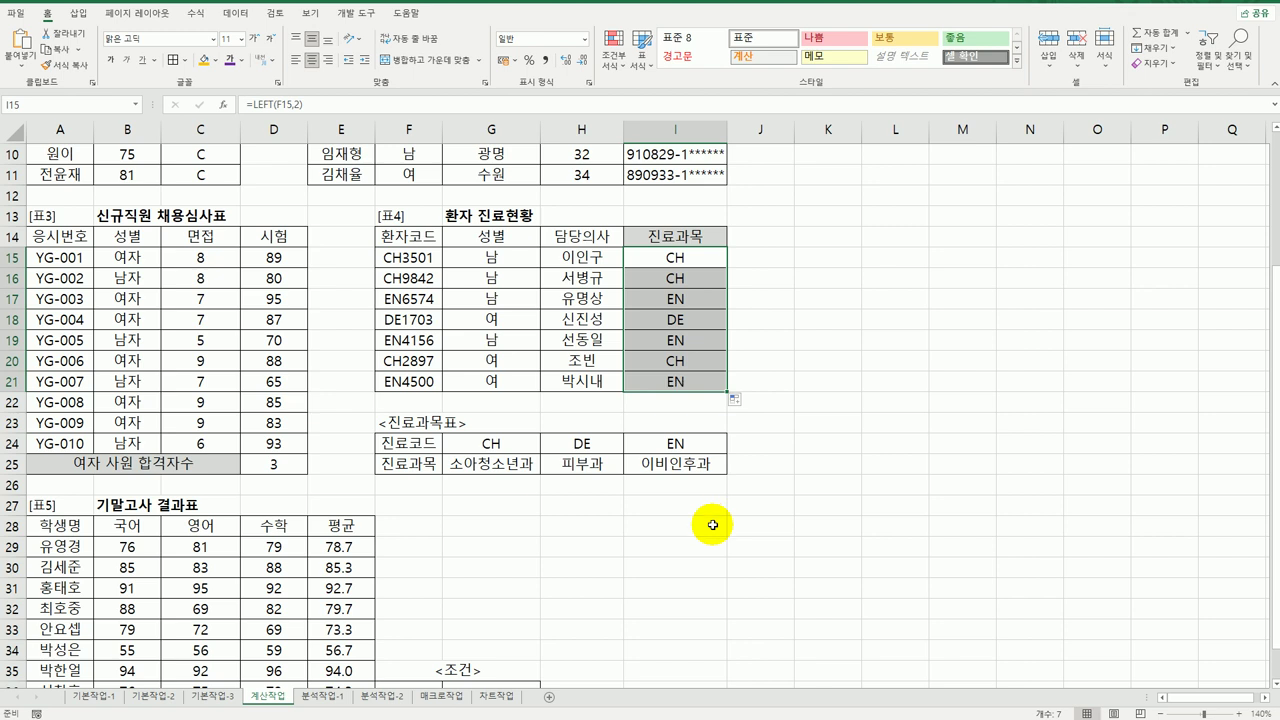
Wrap the LEFT formula in I15 in an HLOOKUP function and open the HLOOKUP arguments.
click(682, 257)
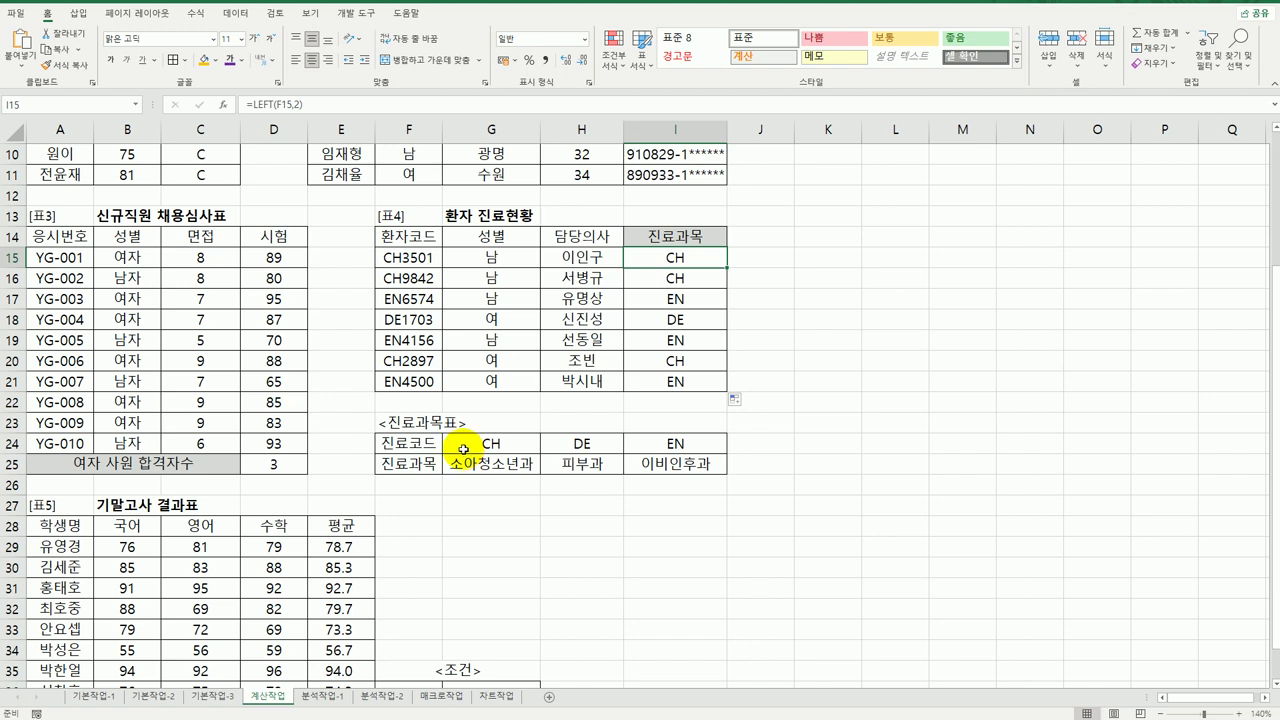
drag(463, 449, 690, 446)
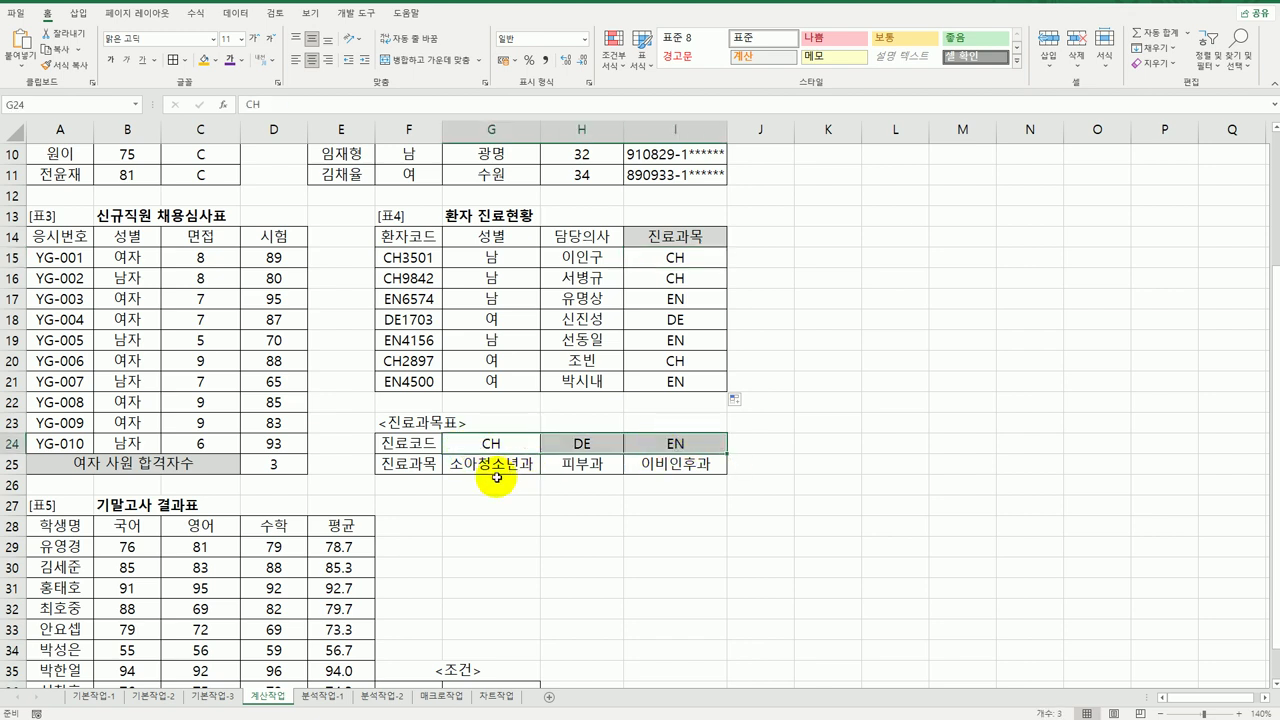
drag(496, 477, 674, 471)
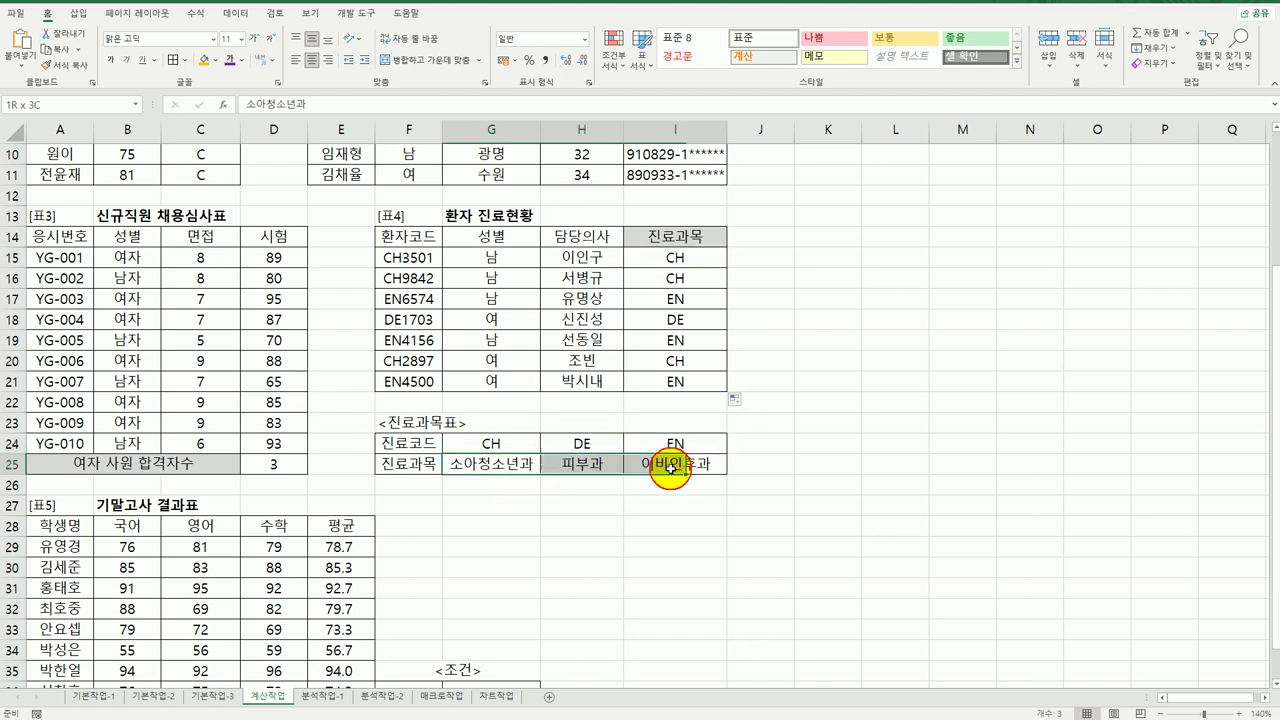
click(675, 257)
double_click(675, 257)
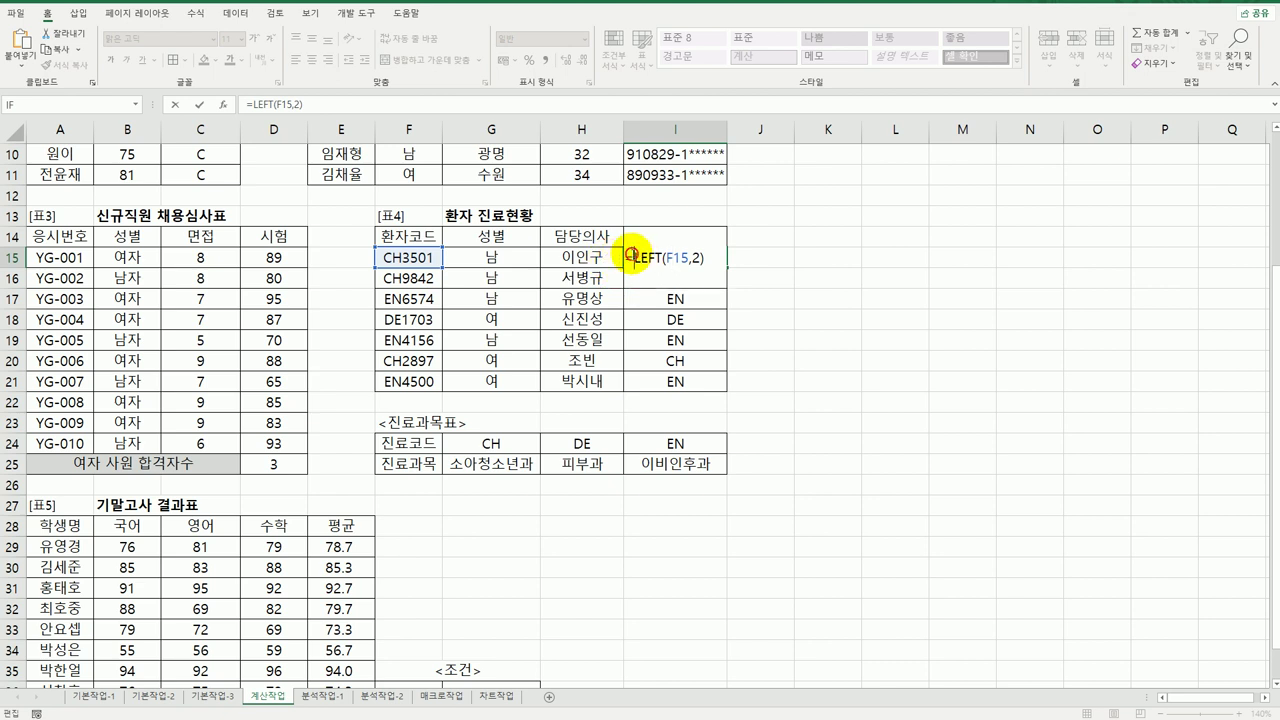
text(hl)
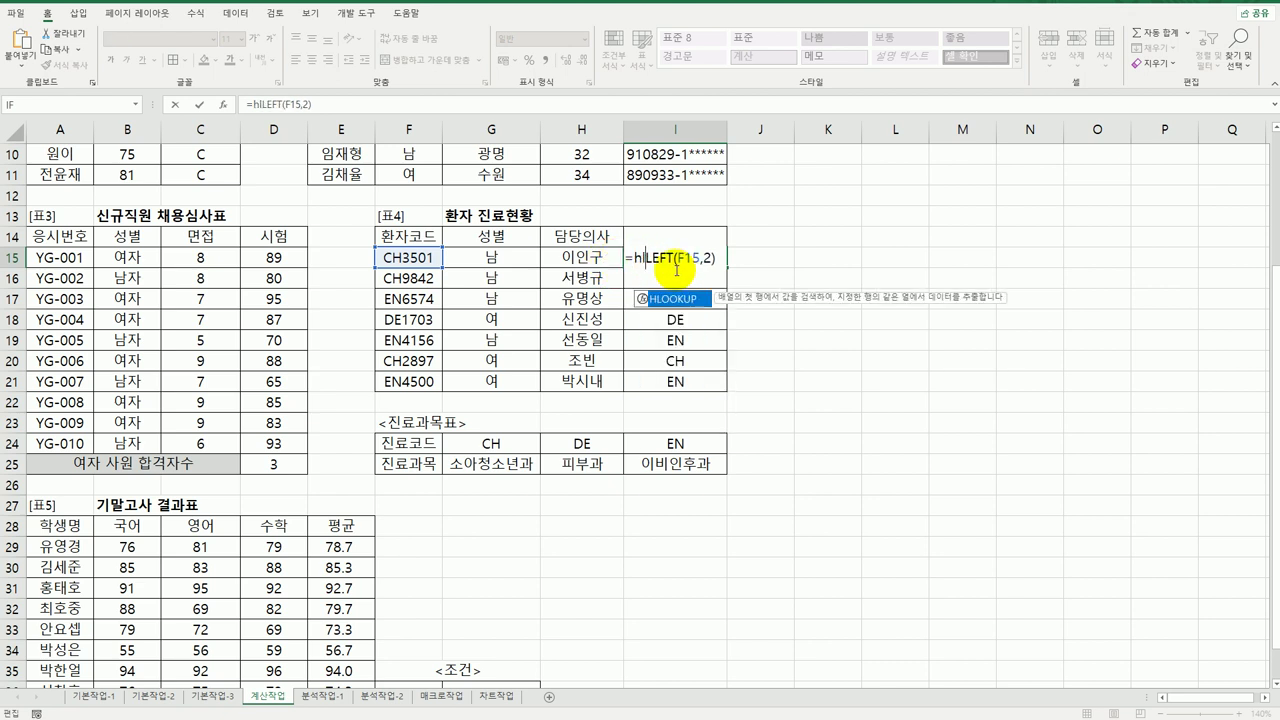
double_click(676, 298)
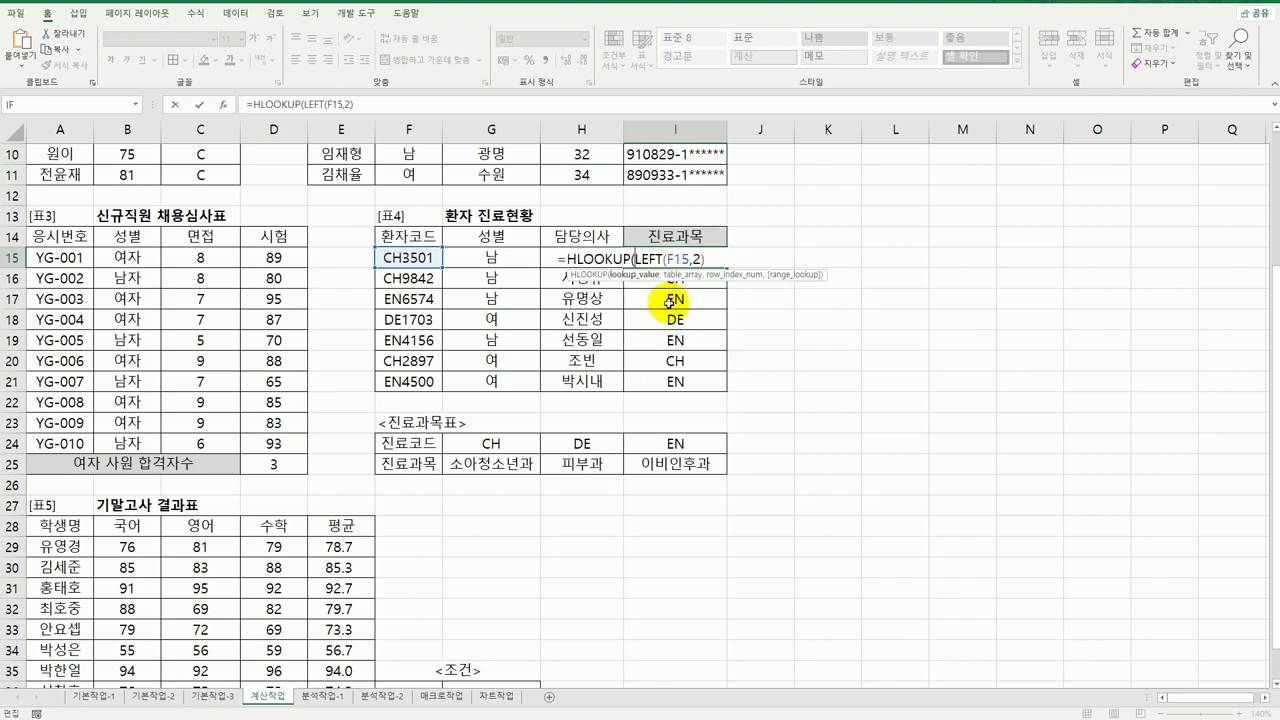
click(606, 260)
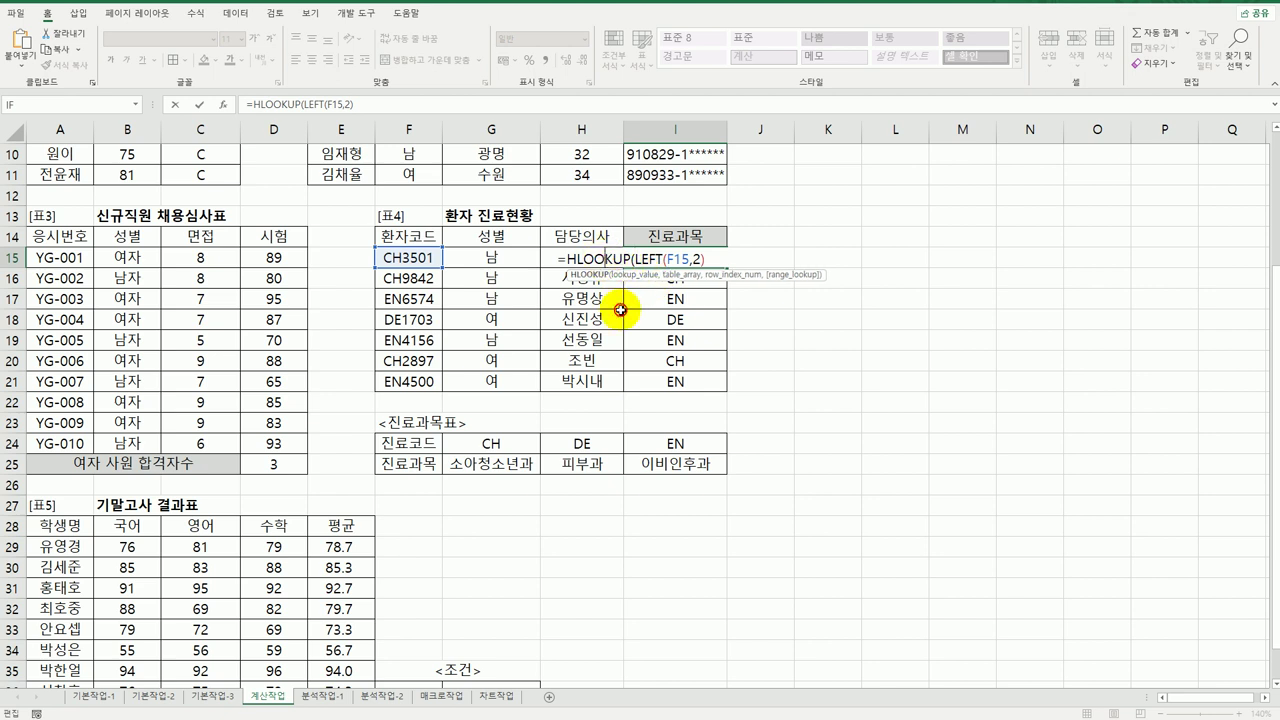
click(222, 106)
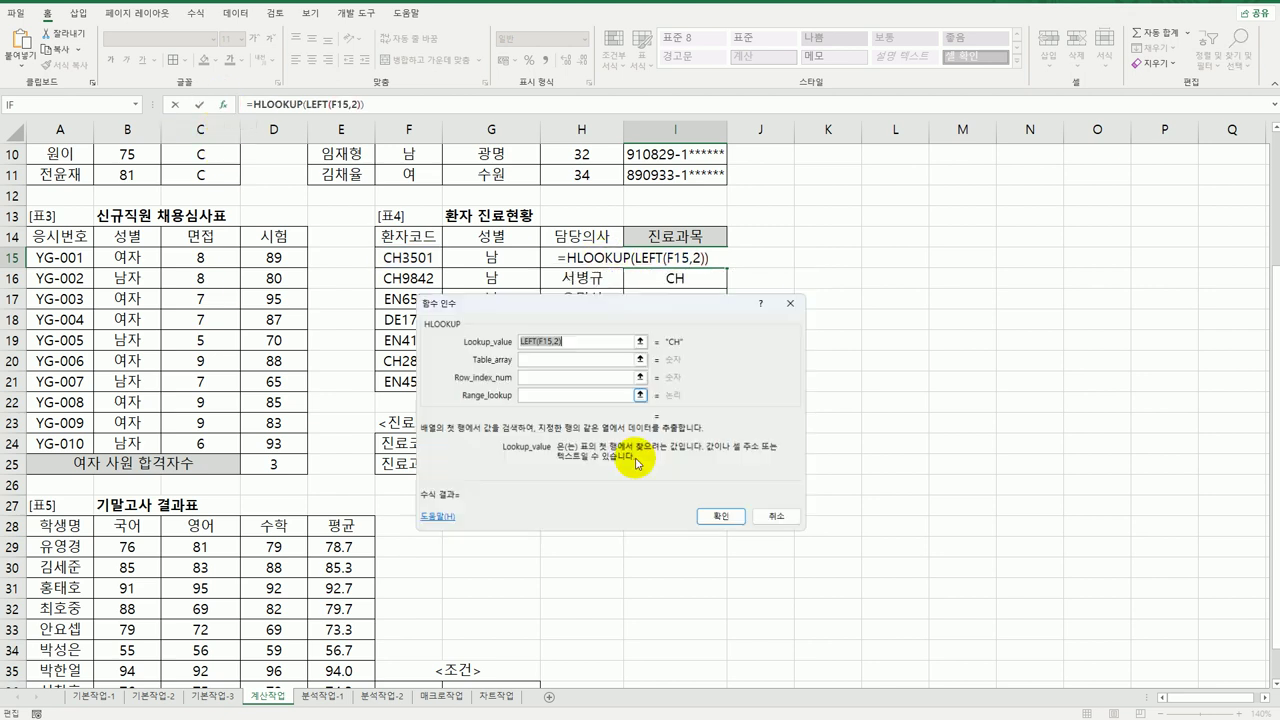
Set the HLOOKUP table array to $G$24:$I$25, the row index to 2 and the range lookup to 0.
drag(604, 308, 945, 268)
click(905, 318)
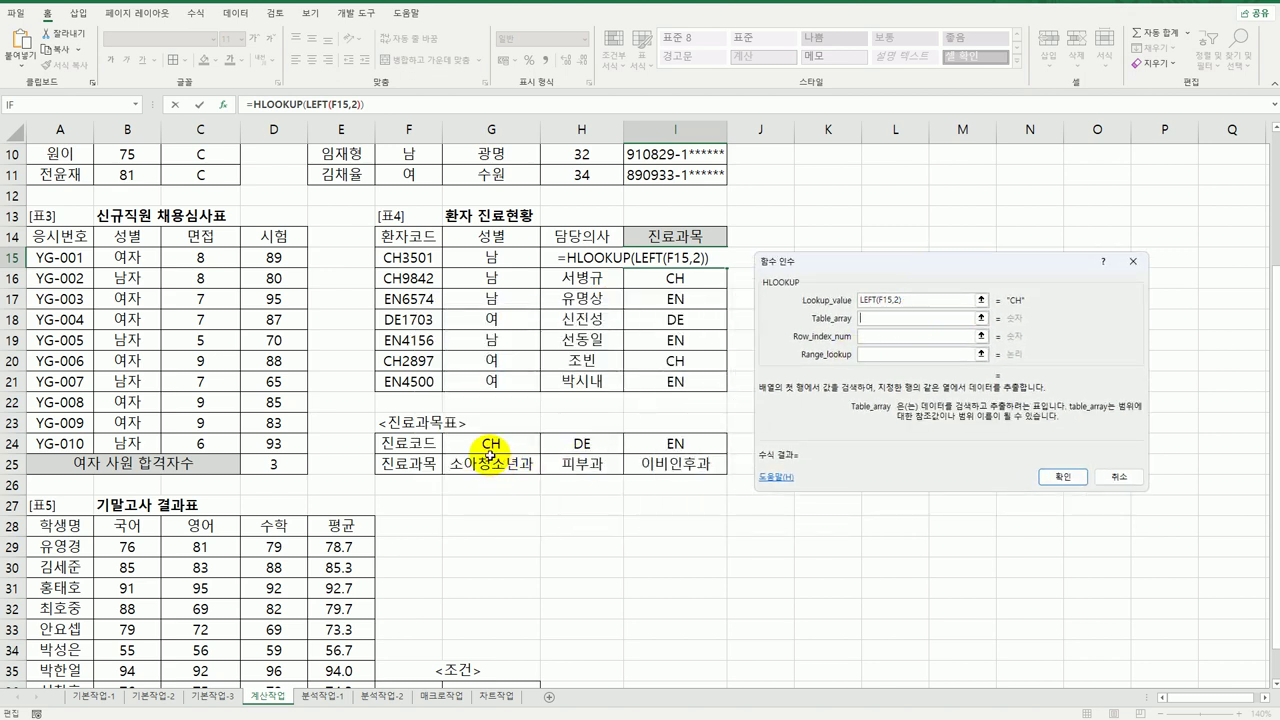
drag(490, 443, 676, 465)
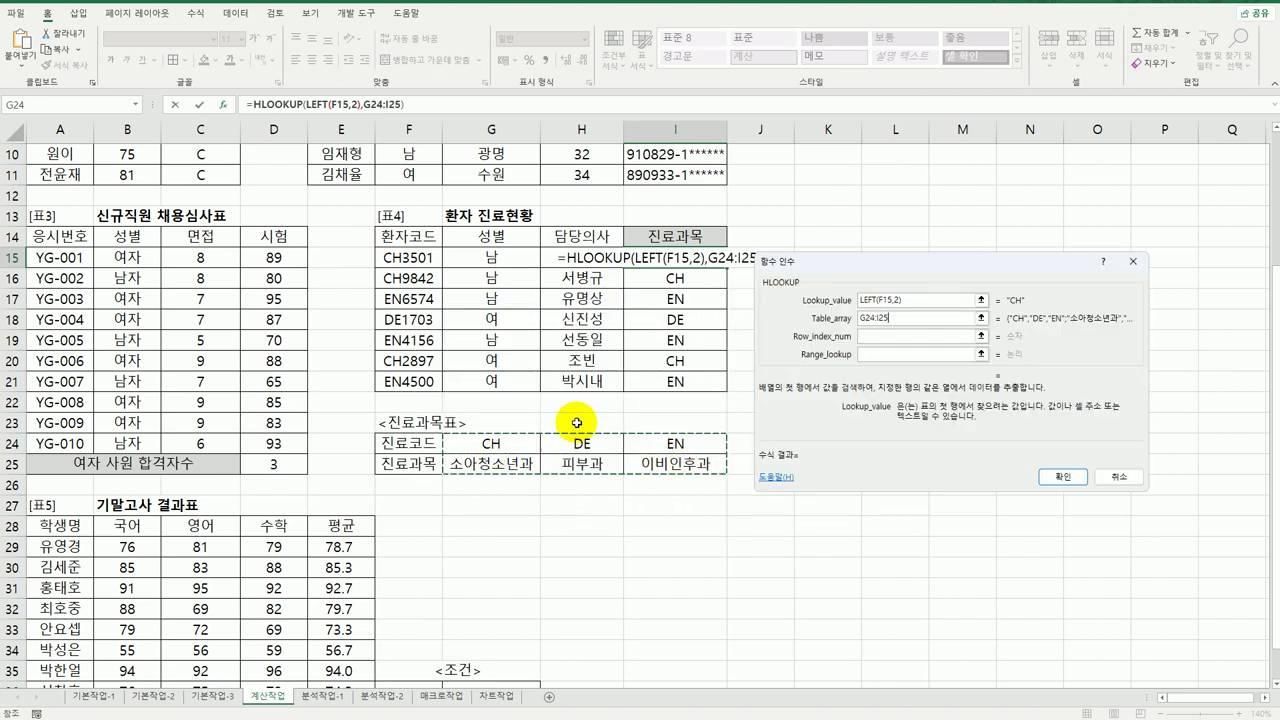
key(F4)
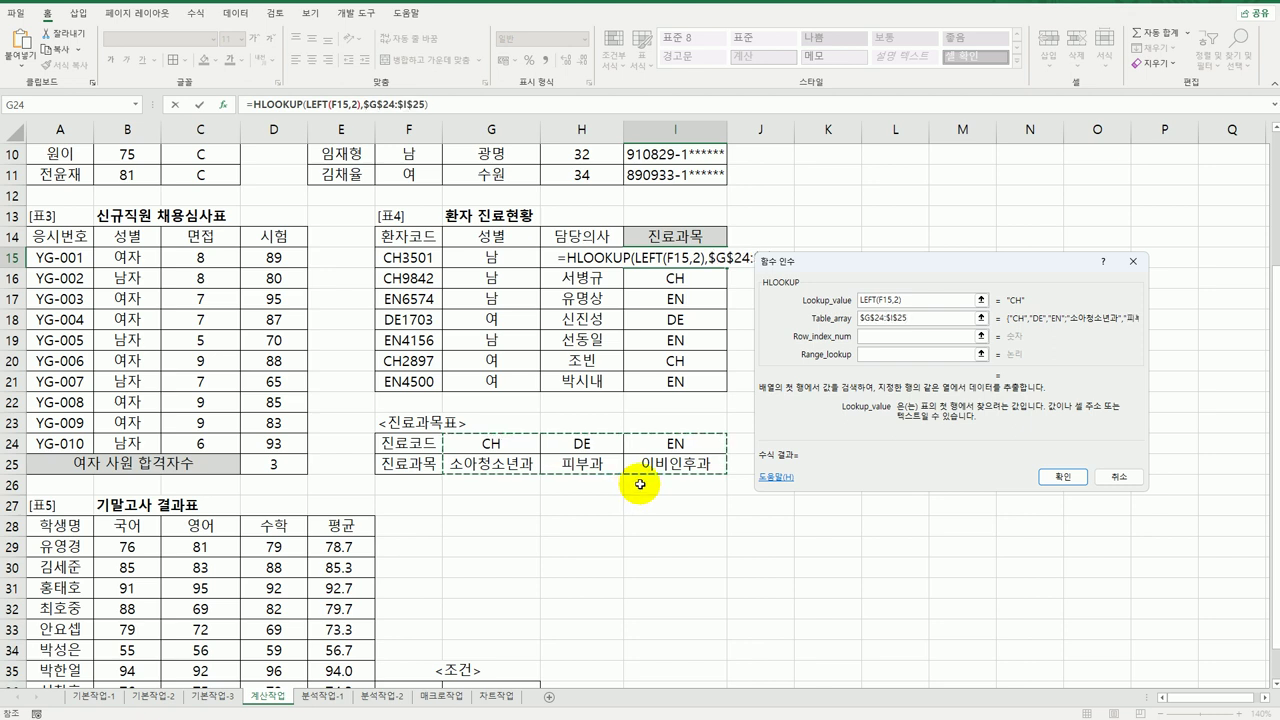
click(886, 338)
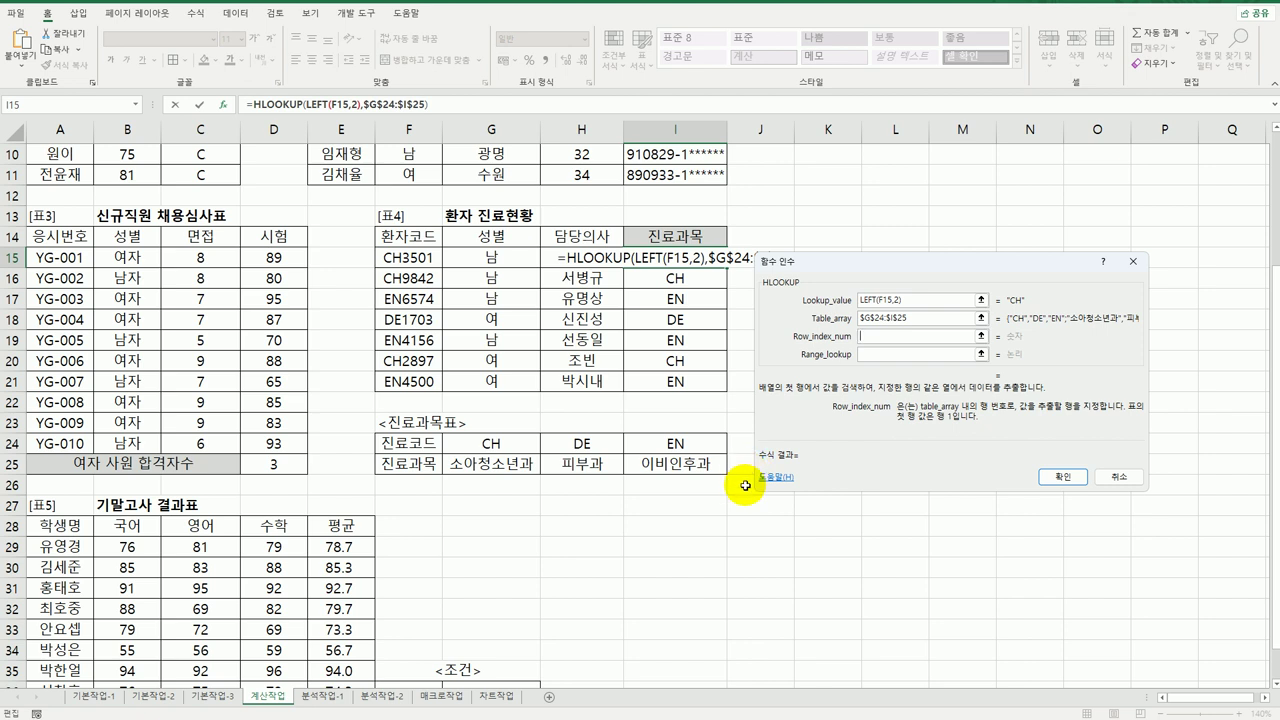
text(2)
click(895, 355)
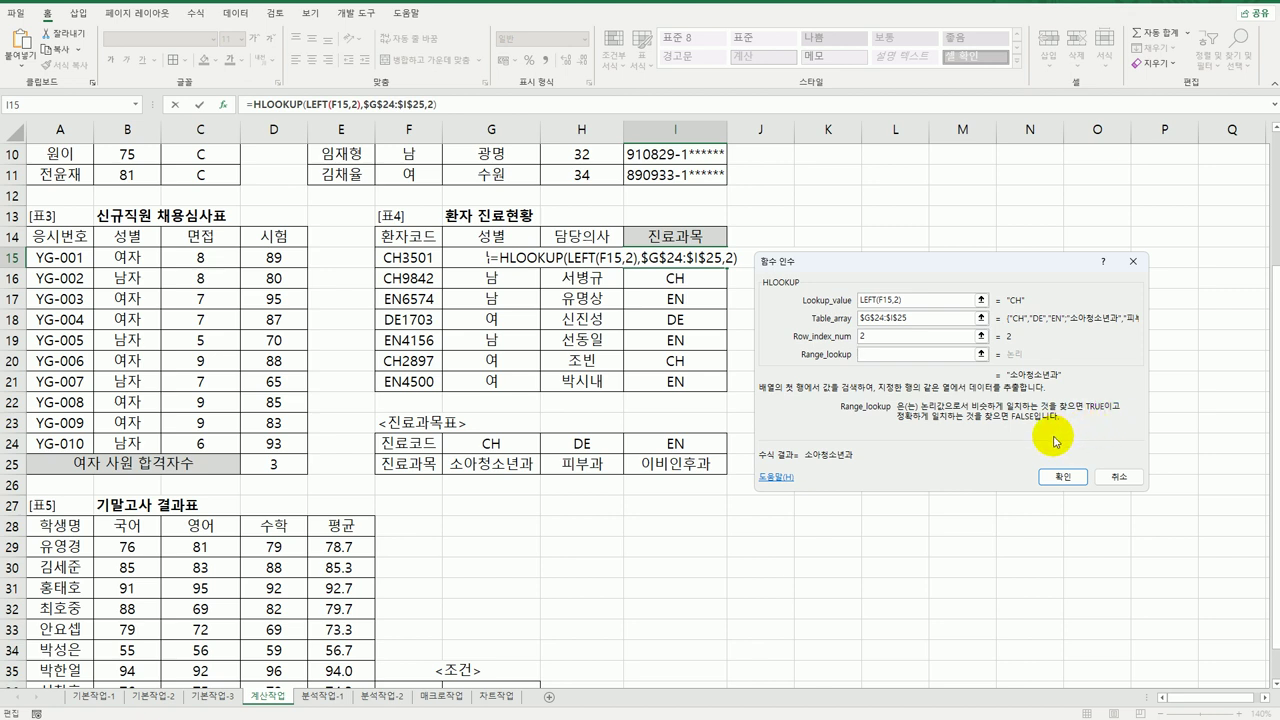
text(0)
drag(945, 260, 845, 275)
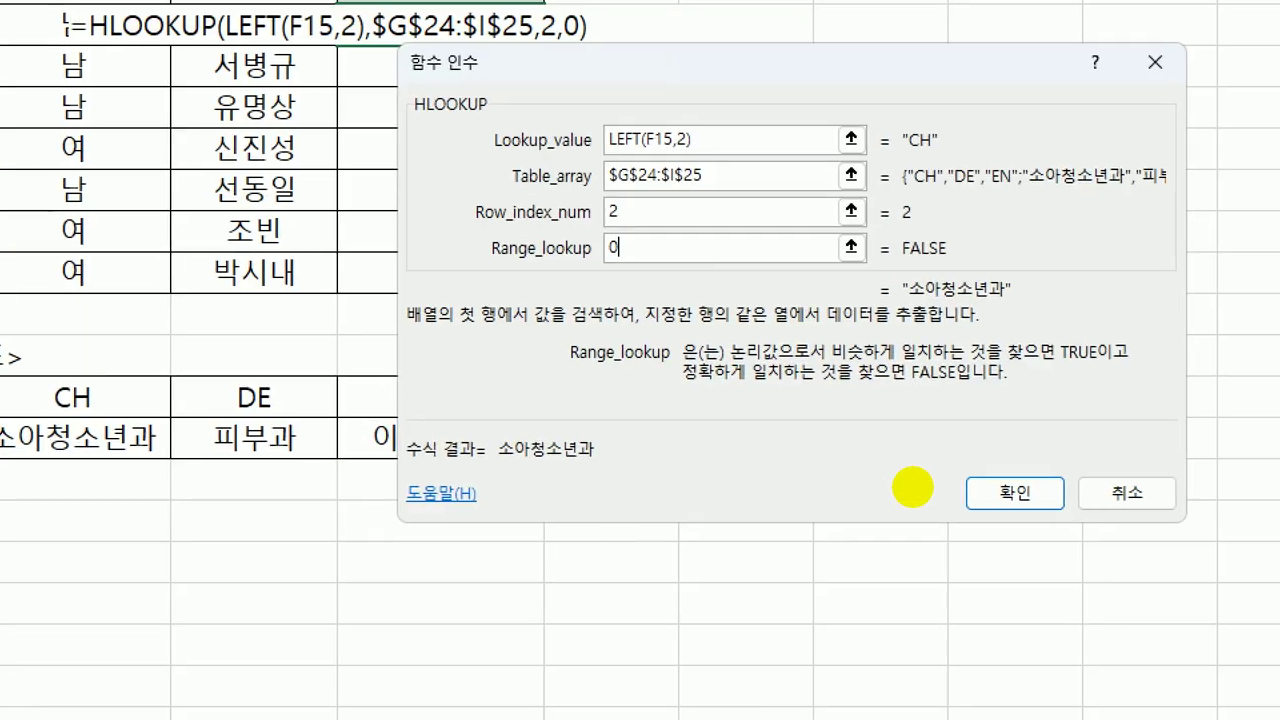
mouse_move(688, 153)
mouse_down()
mouse_move(720, 148)
mouse_move(588, 135)
mouse_move(640, 162)
mouse_move(712, 158)
mouse_up()
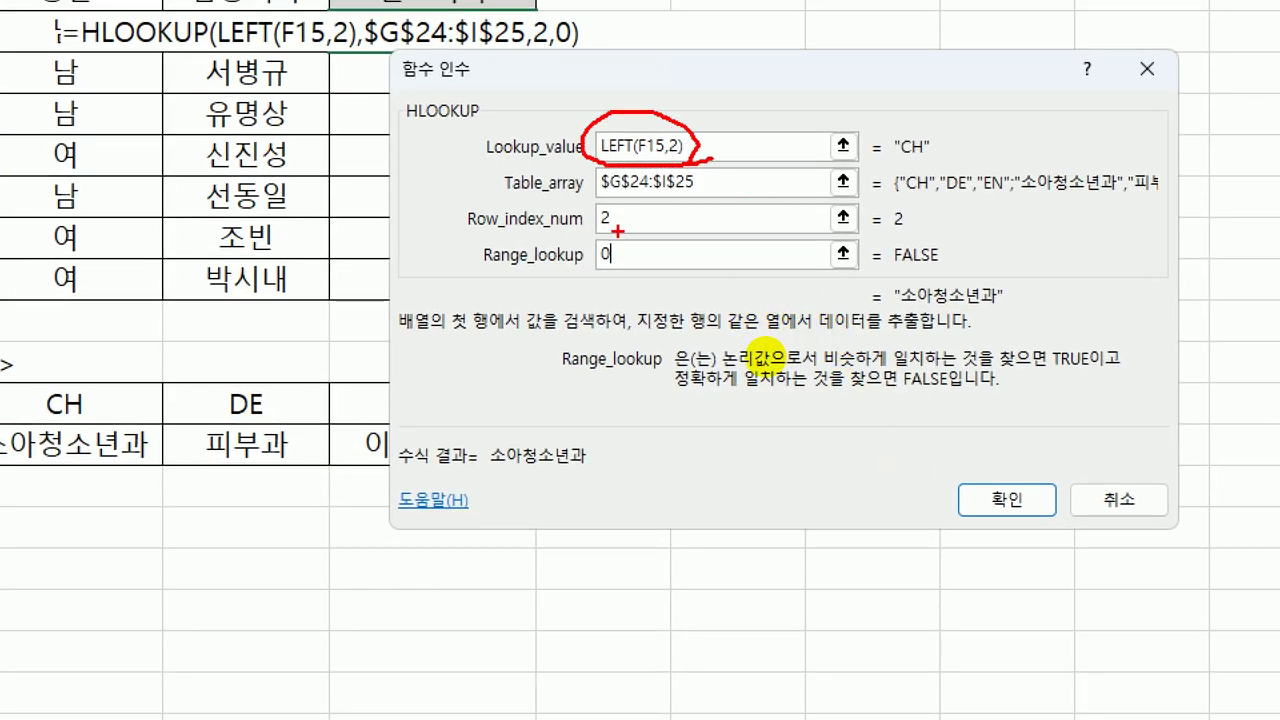
drag(594, 198, 692, 198)
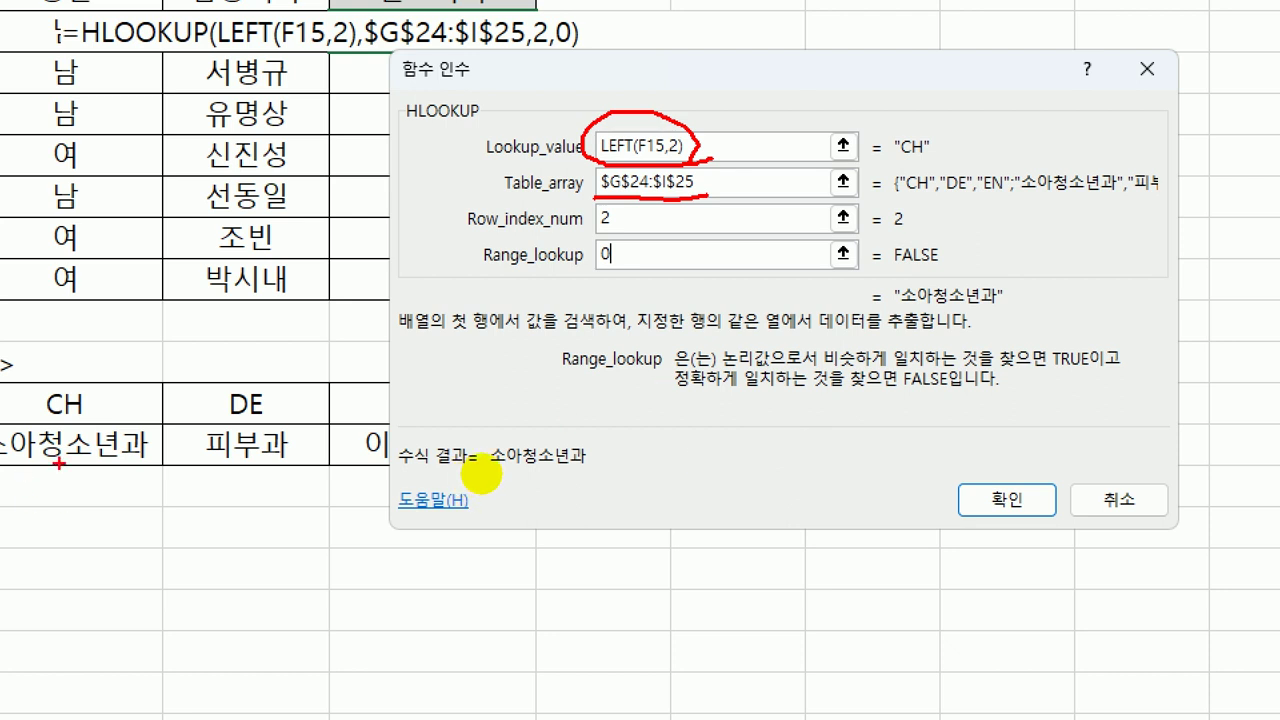
drag(125, 443, 345, 452)
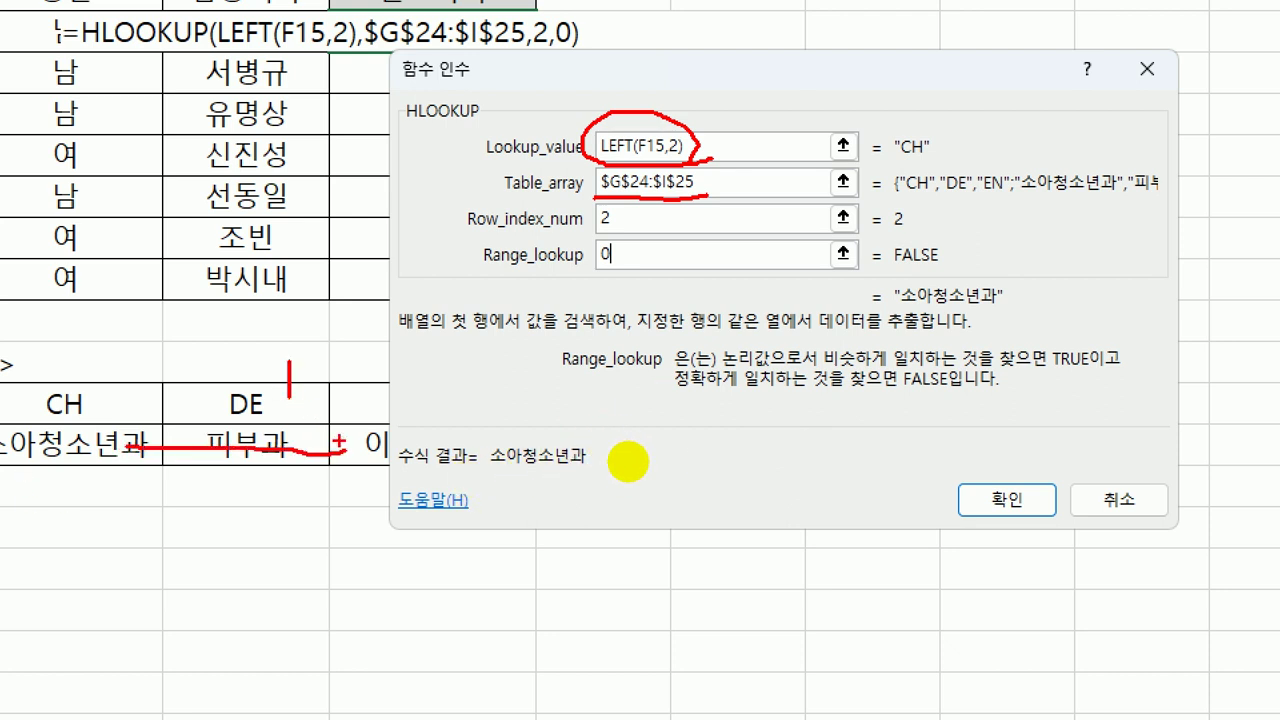
drag(341, 437, 352, 462)
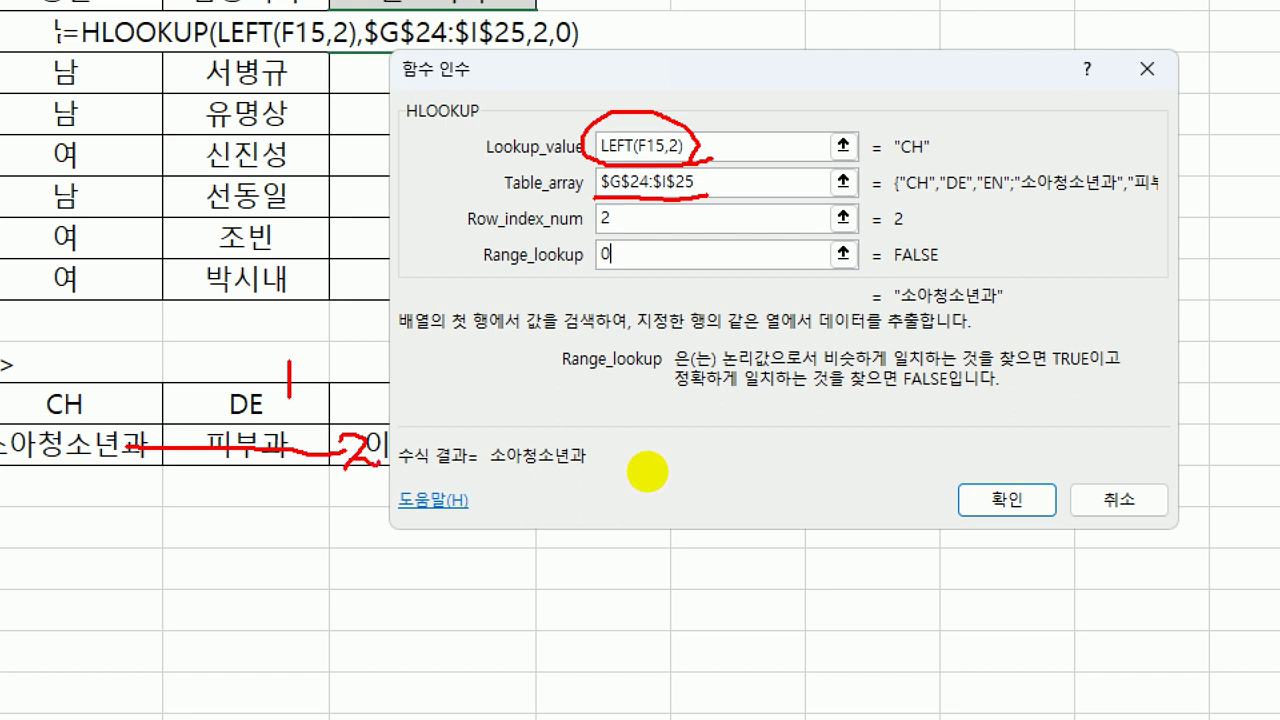
mouse_move(587, 256)
mouse_down()
mouse_move(610, 268)
mouse_move(588, 240)
mouse_up()
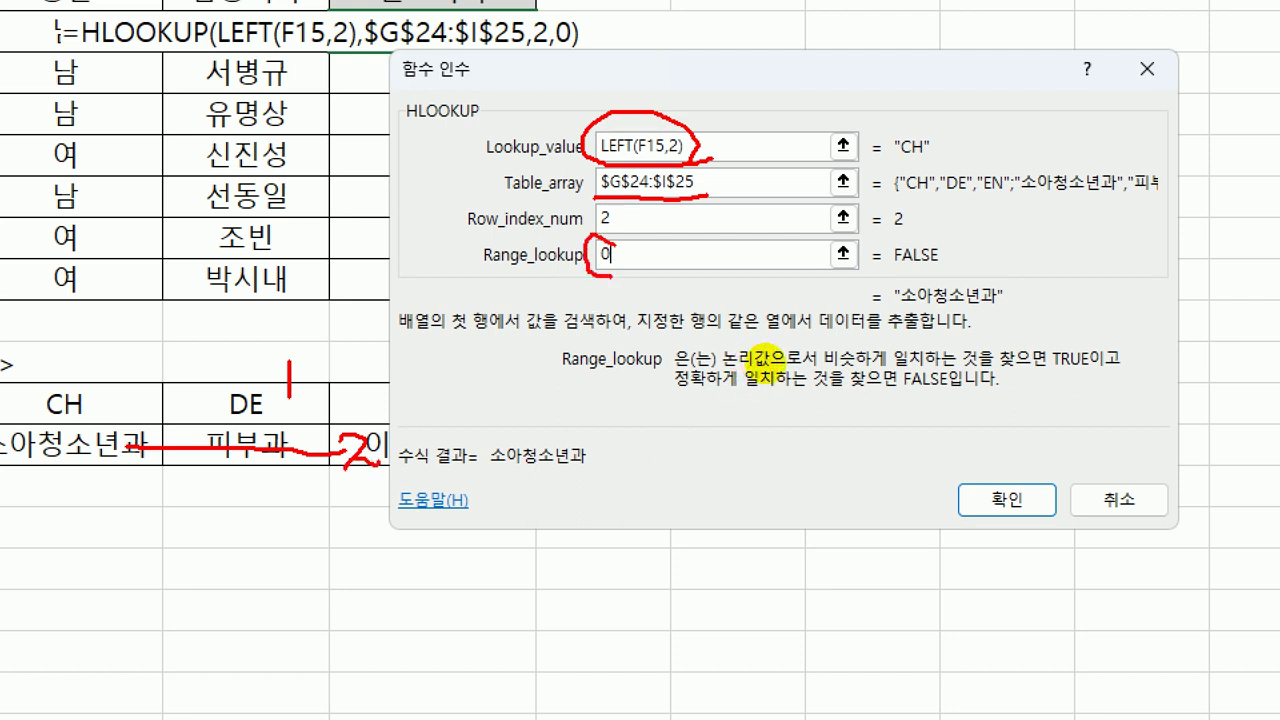
drag(895, 394, 978, 389)
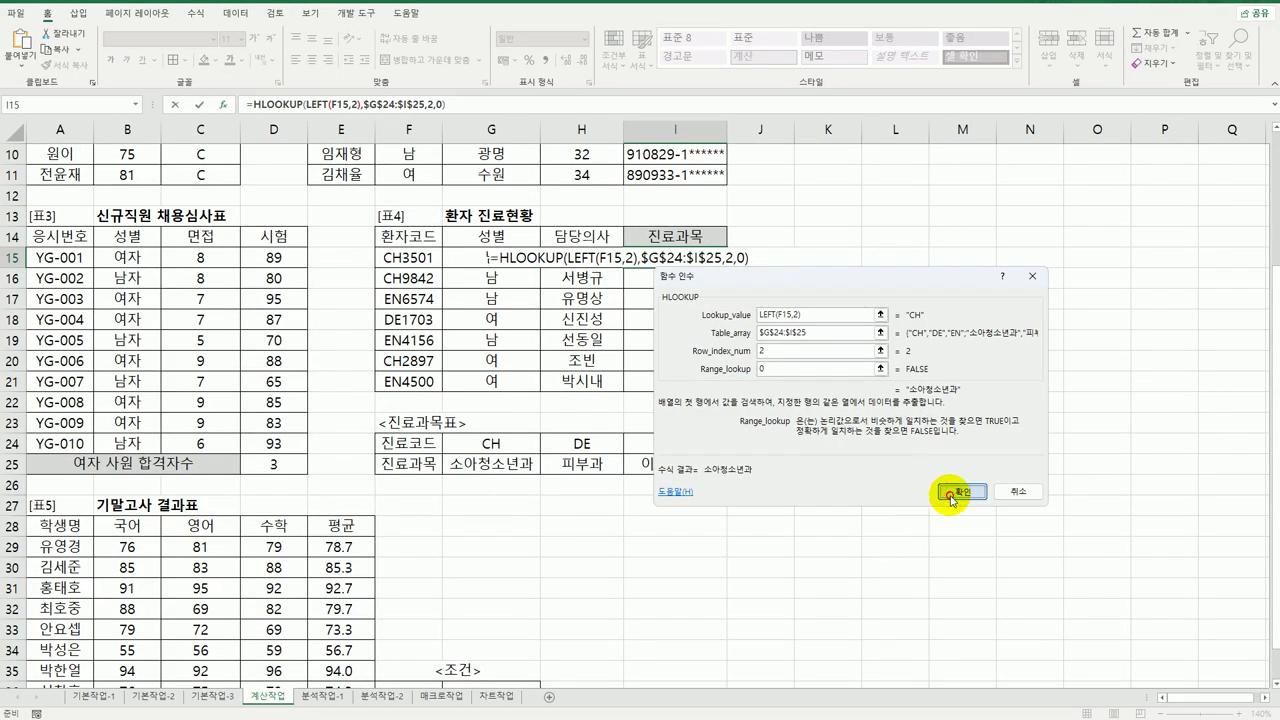
Accept the HLOOKUP formula in I15 and fill it down the 진료과목 column to I21.
click(980, 505)
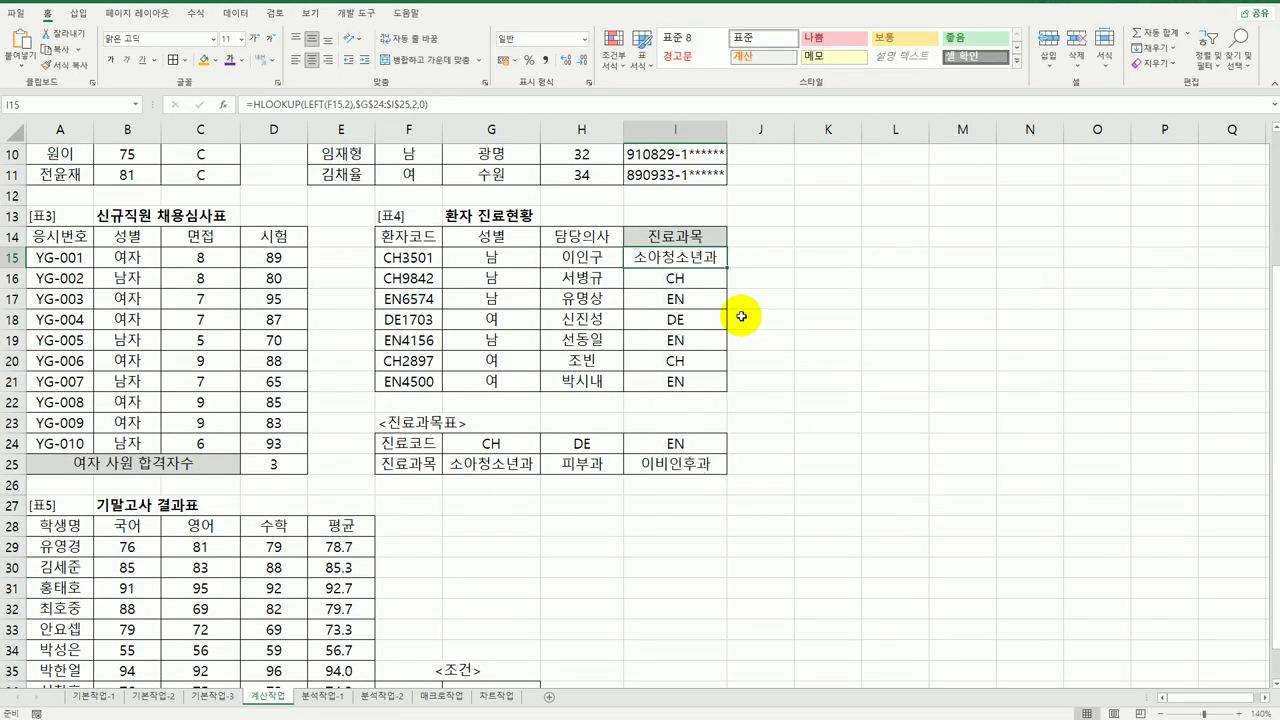
drag(727, 267, 731, 386)
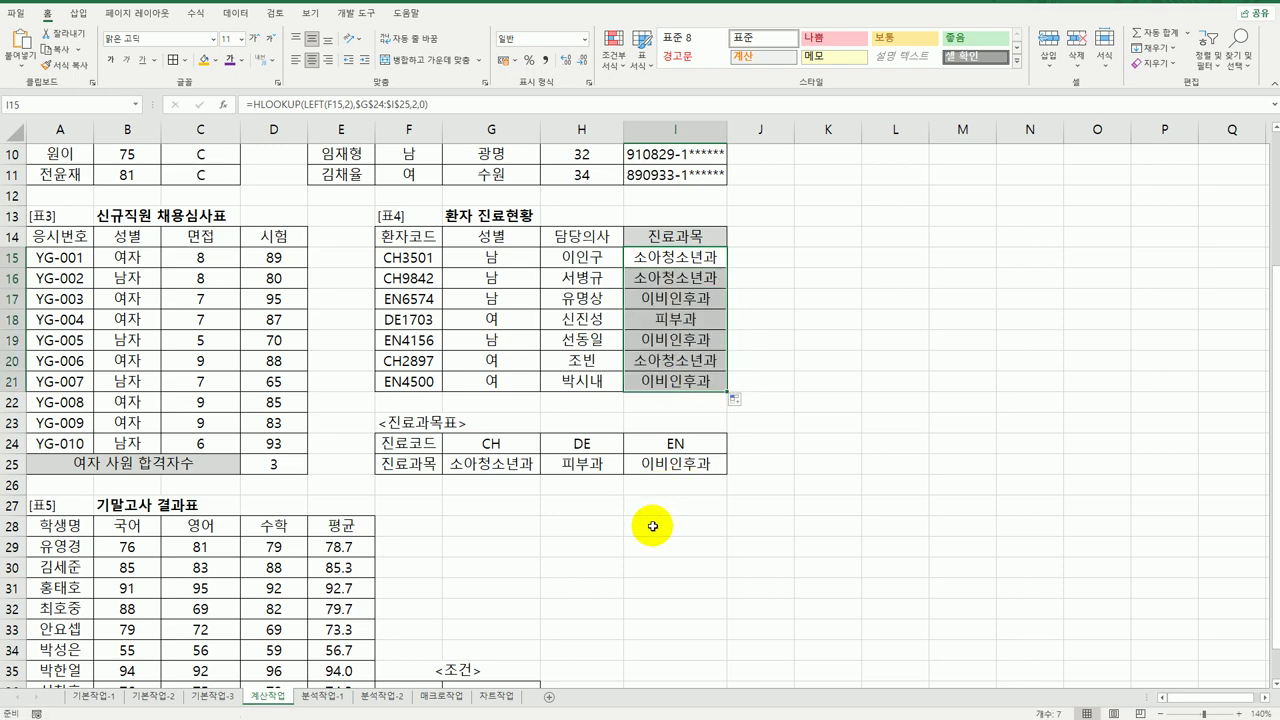
Copy the 평균 header from E28 of 표5 into both header cells of the 조건 range, F36 and G36.
scroll(645, 545, down, 3)
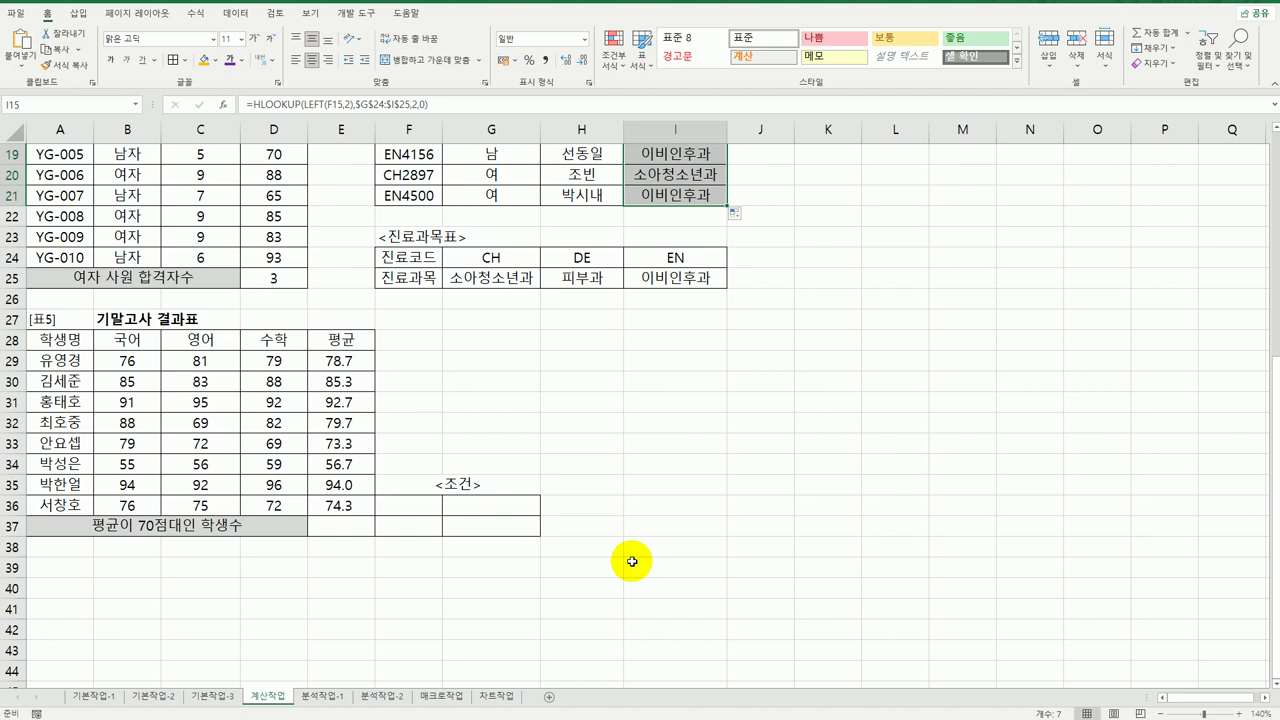
click(420, 506)
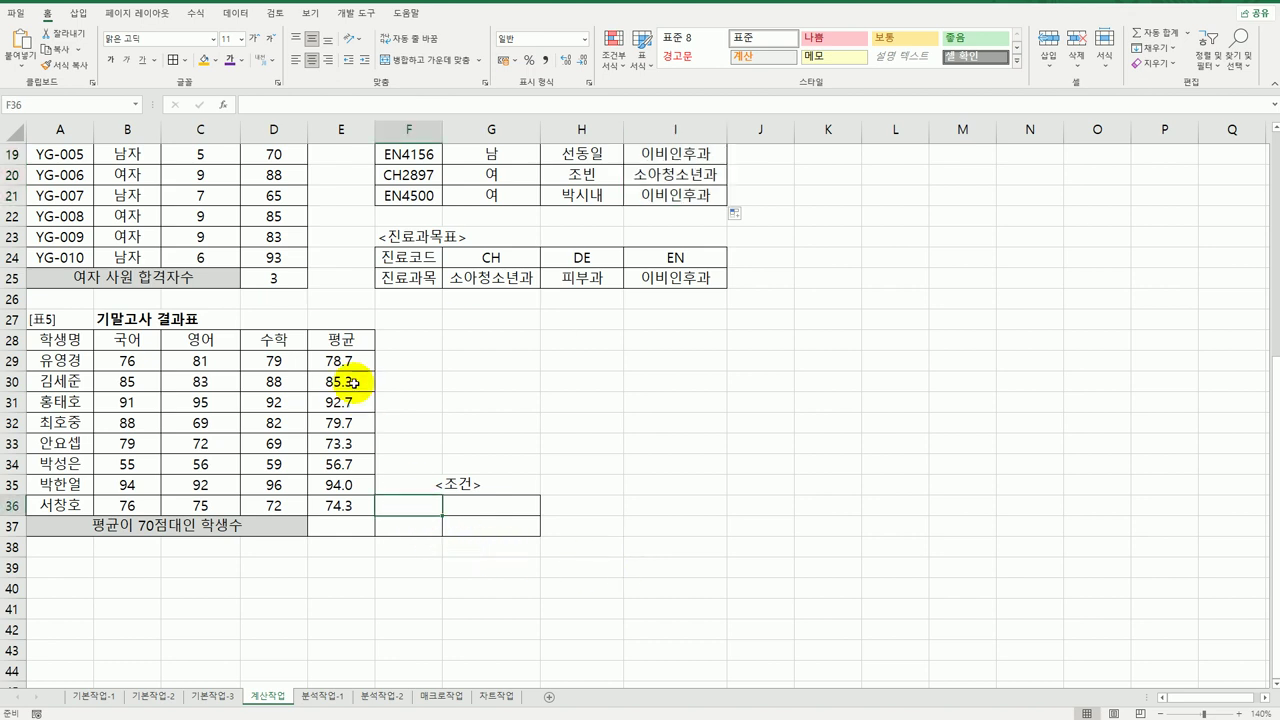
click(343, 338)
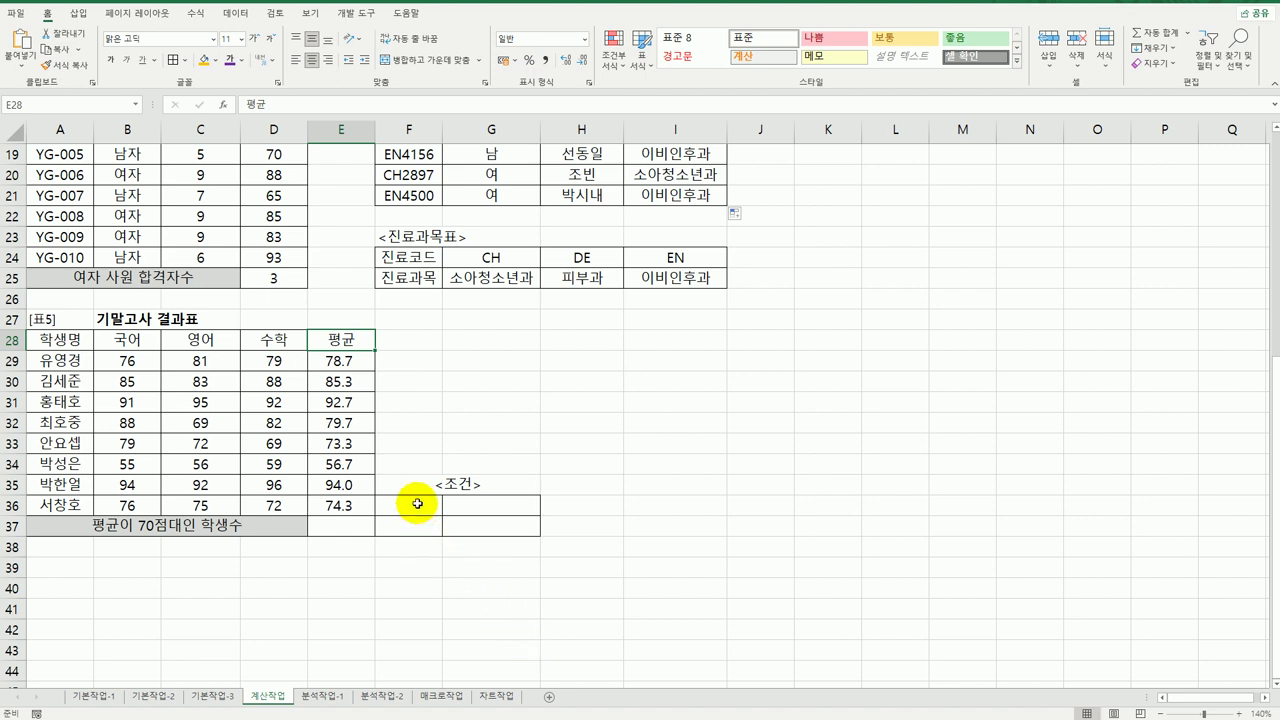
drag(415, 503, 481, 524)
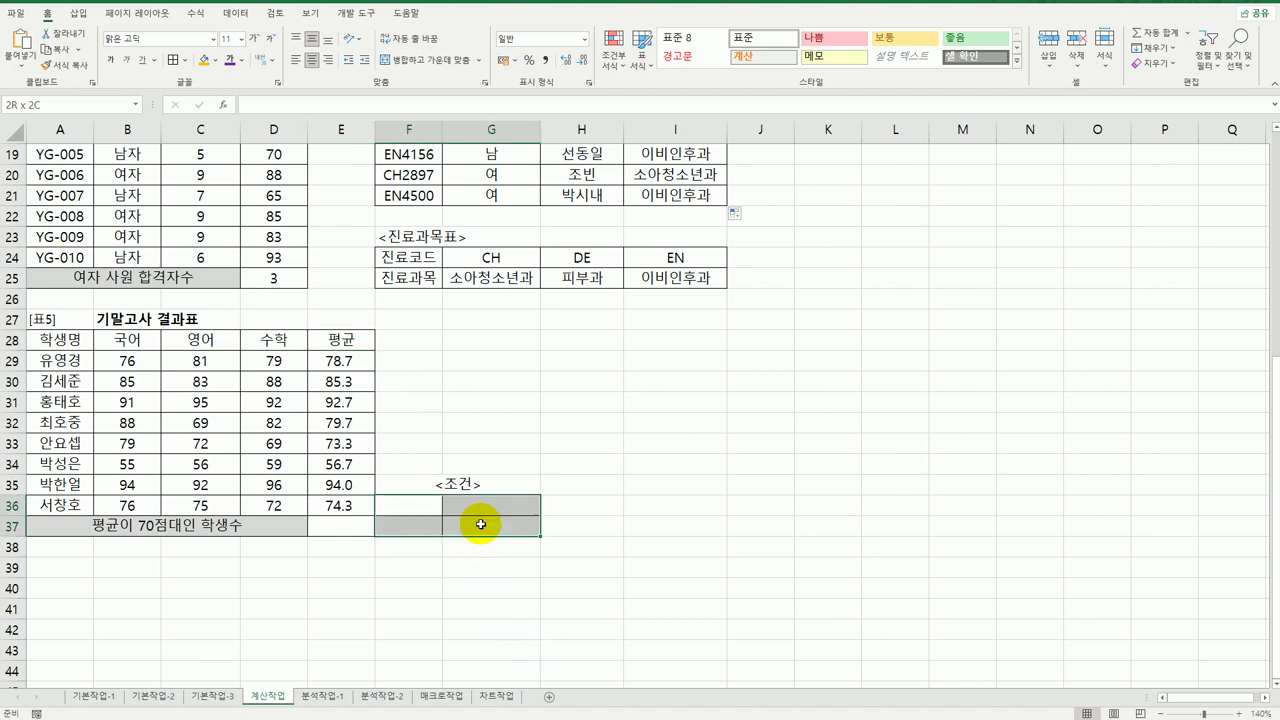
click(338, 338)
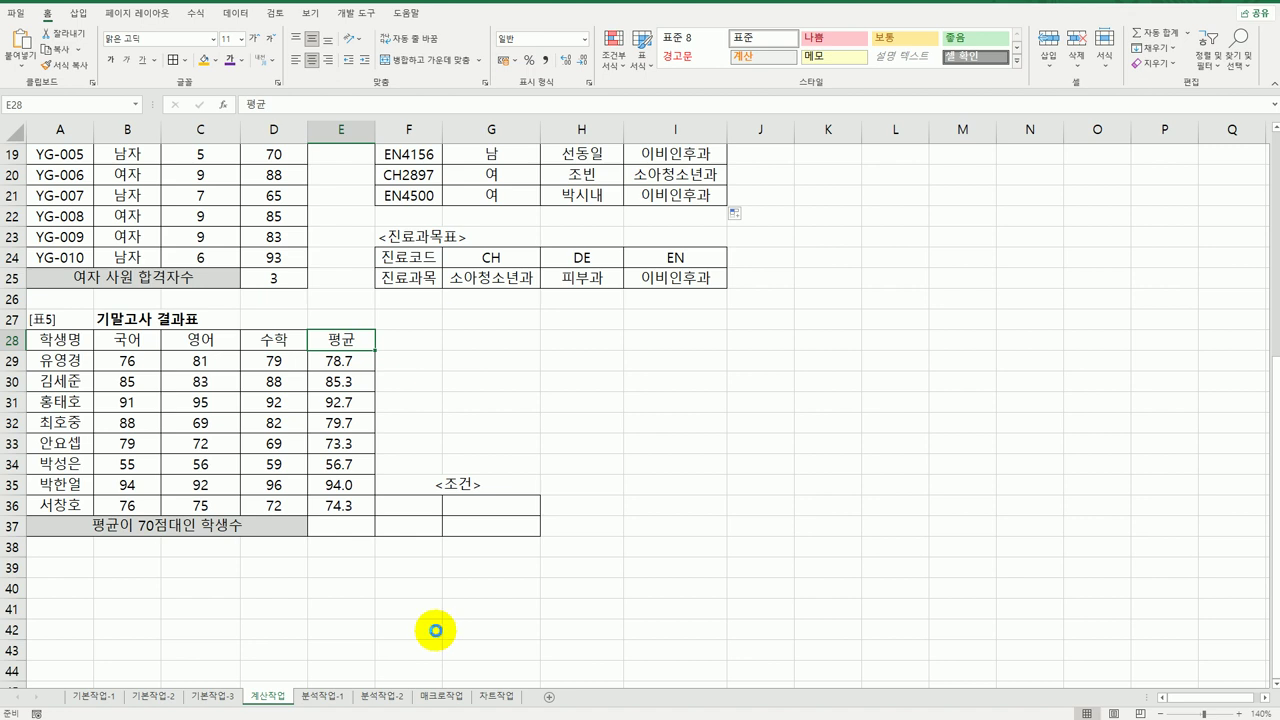
key(ctrl+c)
click(418, 503)
key(ctrl+v)
click(486, 504)
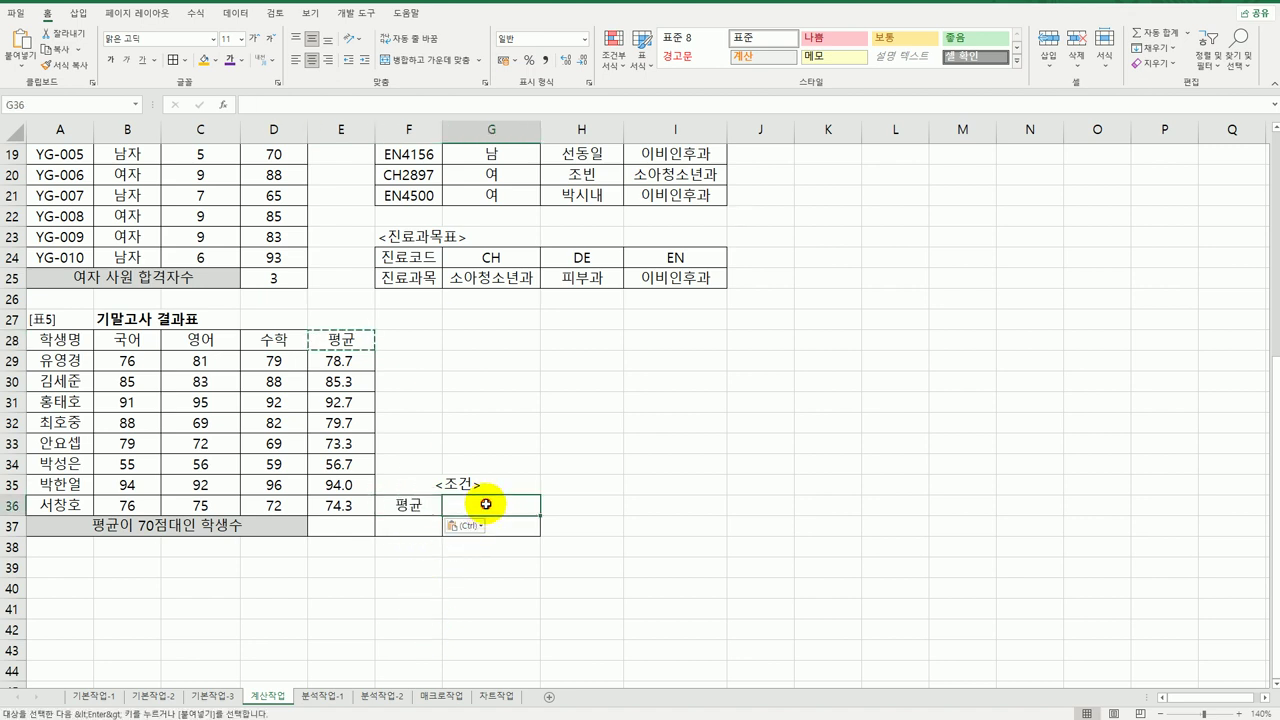
key(ctrl+v)
Enter the criteria >=70 in F37 and <80 in G37 below the 평균 headers.
click(420, 526)
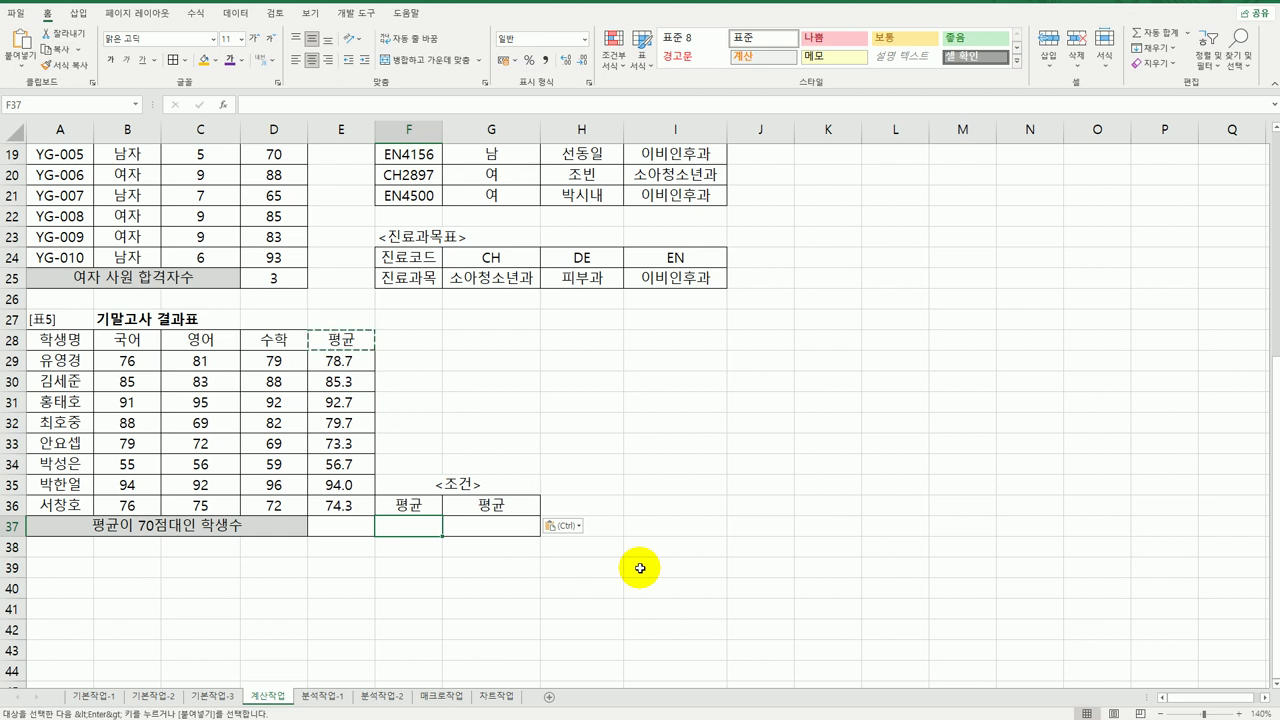
text(>=70)
key(Tab)
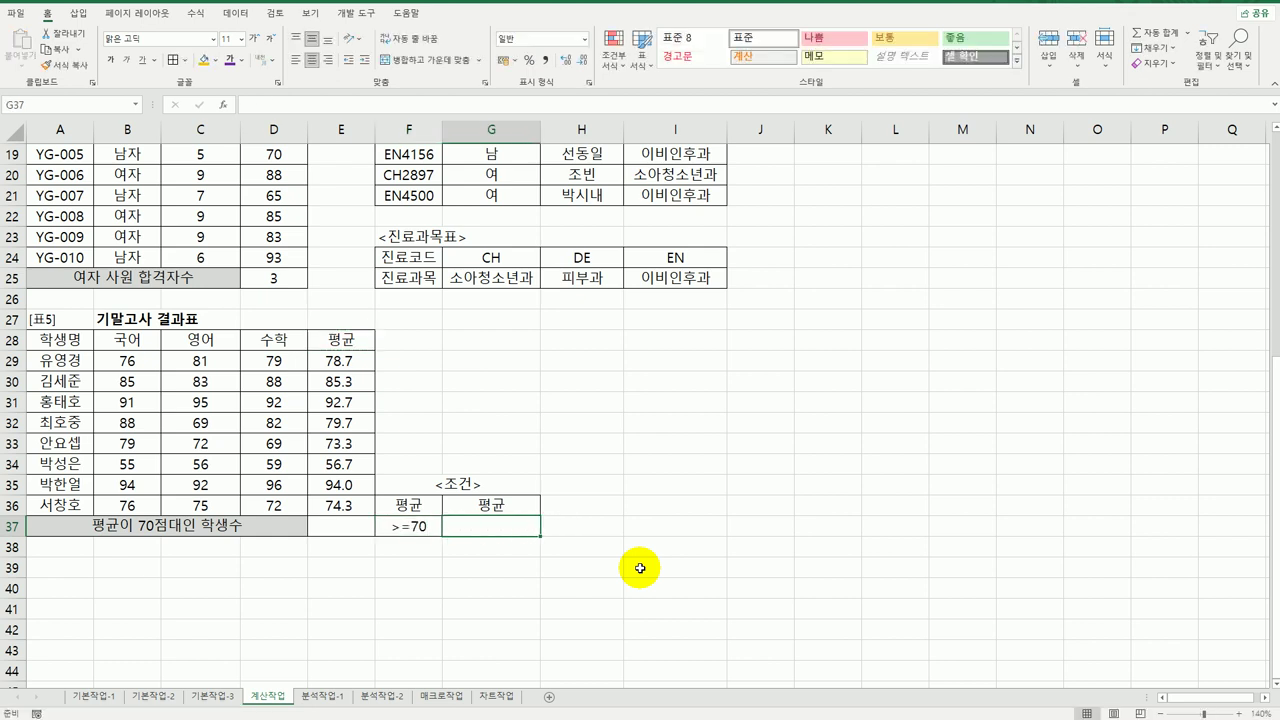
text(<80)
key(Return)
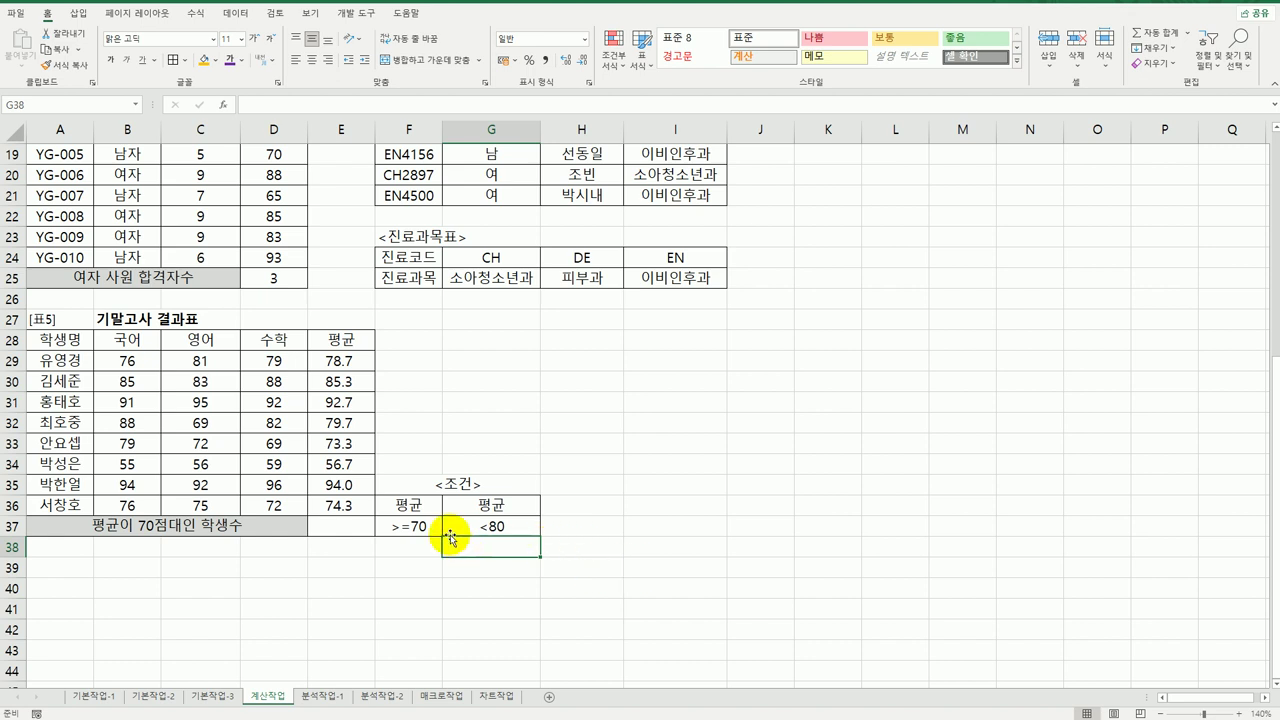
drag(425, 528, 491, 546)
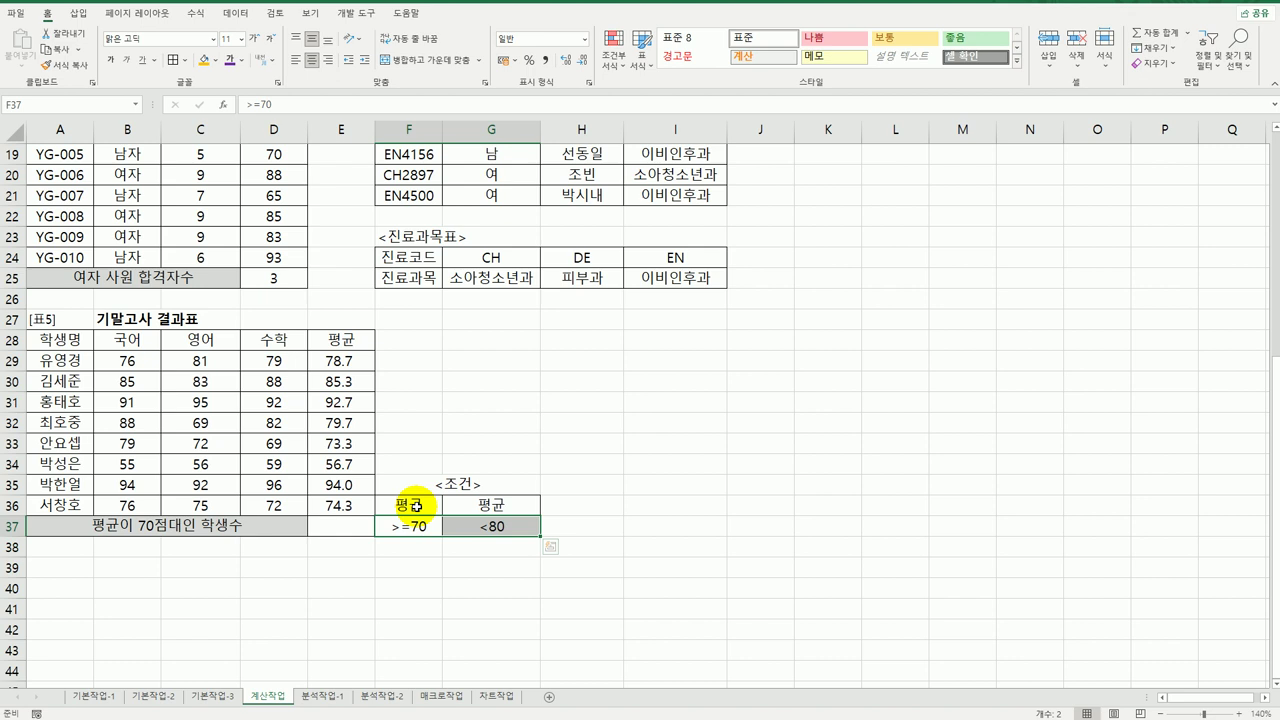
Enter a DCOUNT formula in E37 with database A28:E36, field E28 and criteria F36:G37.
click(352, 527)
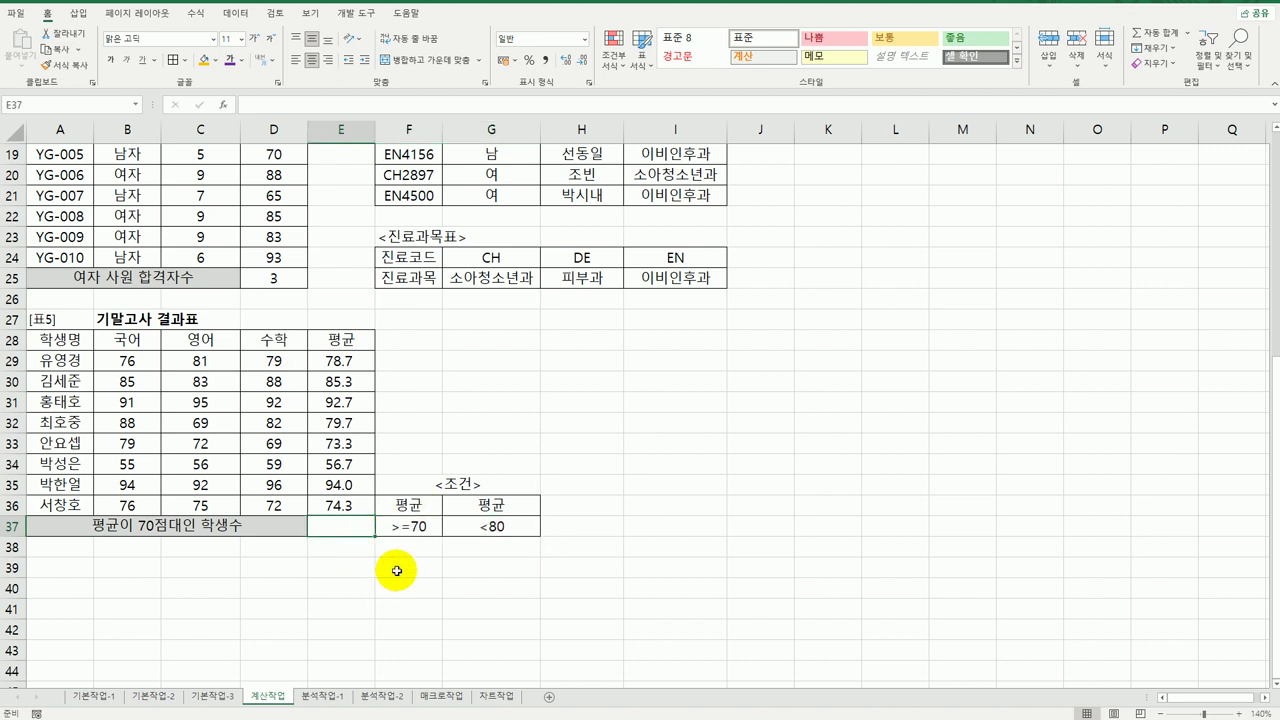
text(=dc)
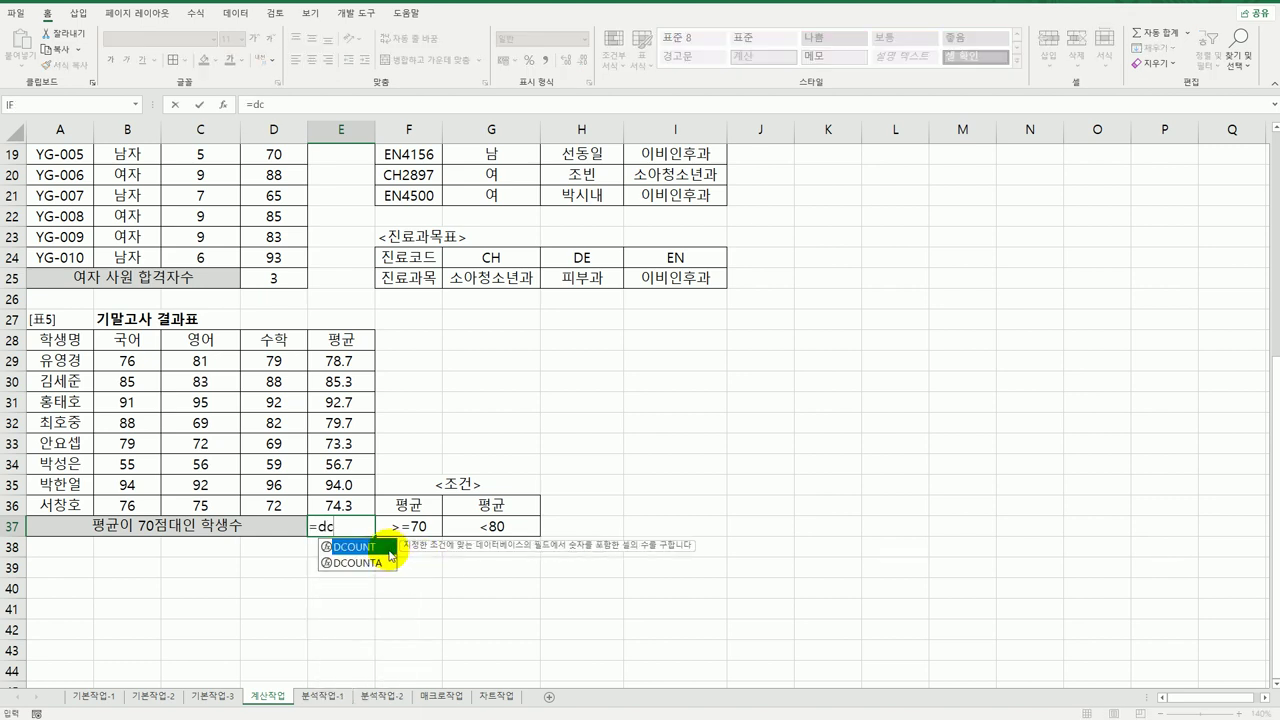
double_click(368, 546)
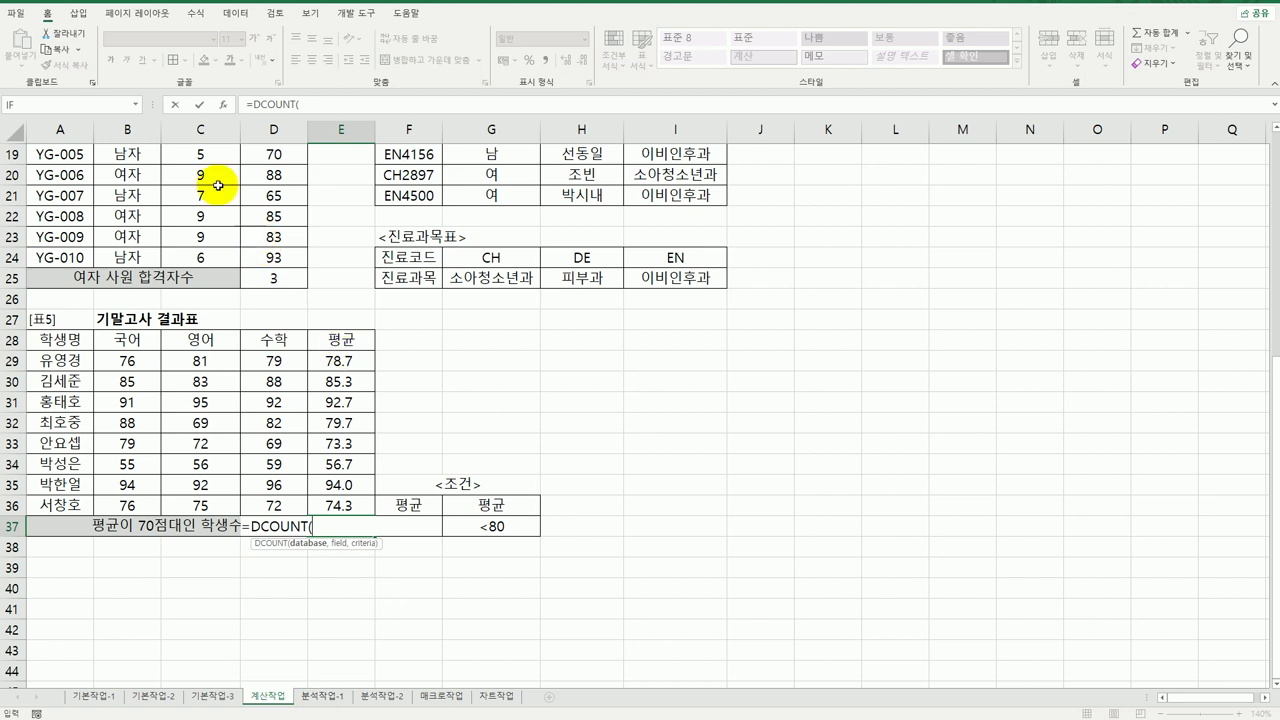
click(223, 104)
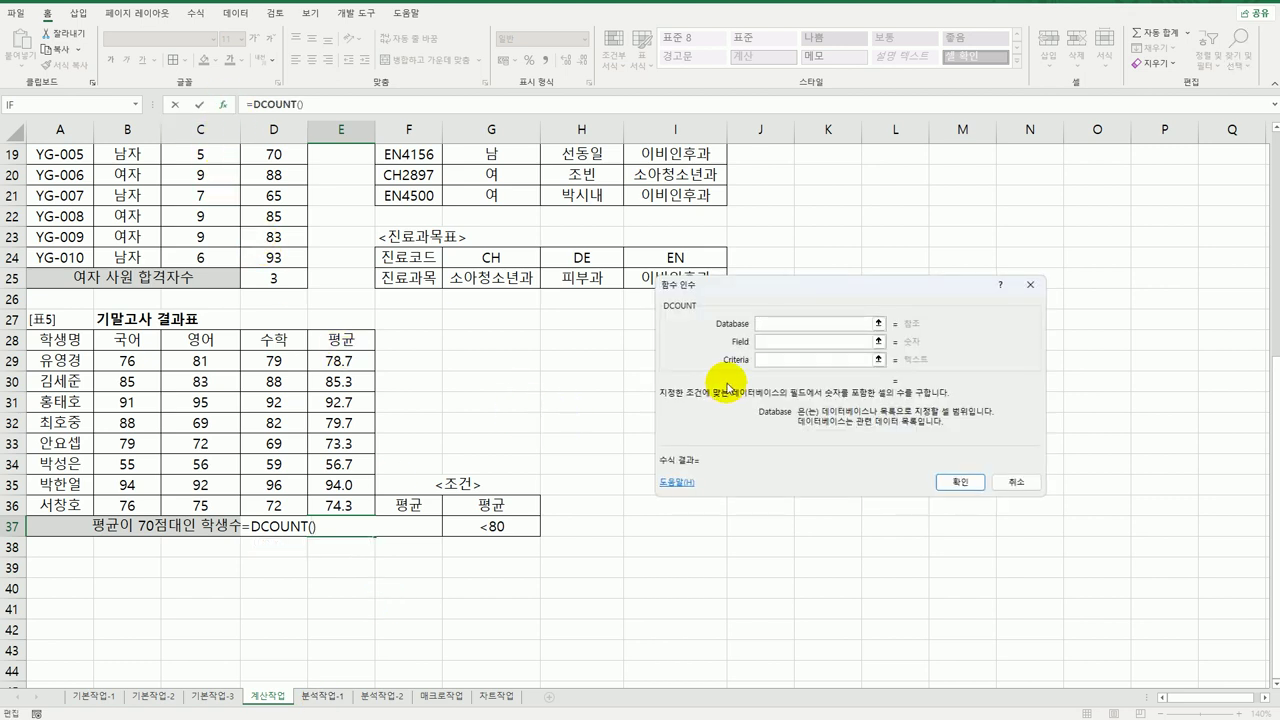
drag(77, 332, 325, 505)
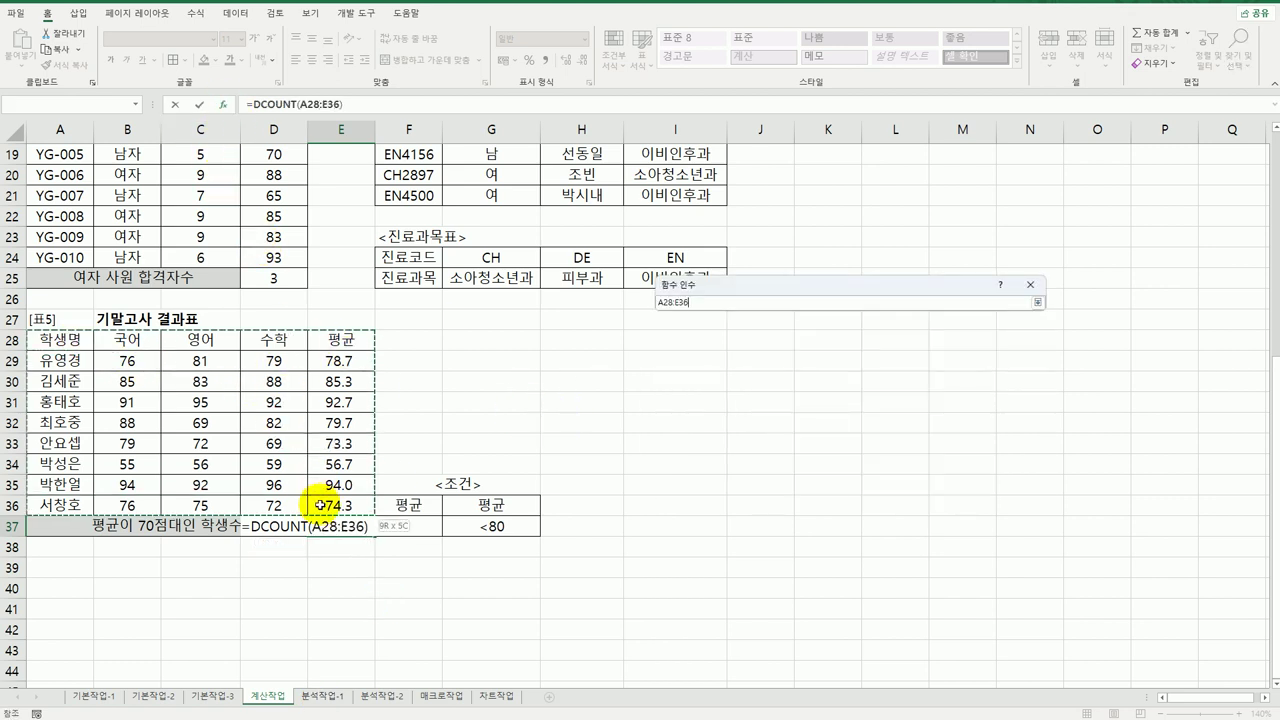
click(795, 344)
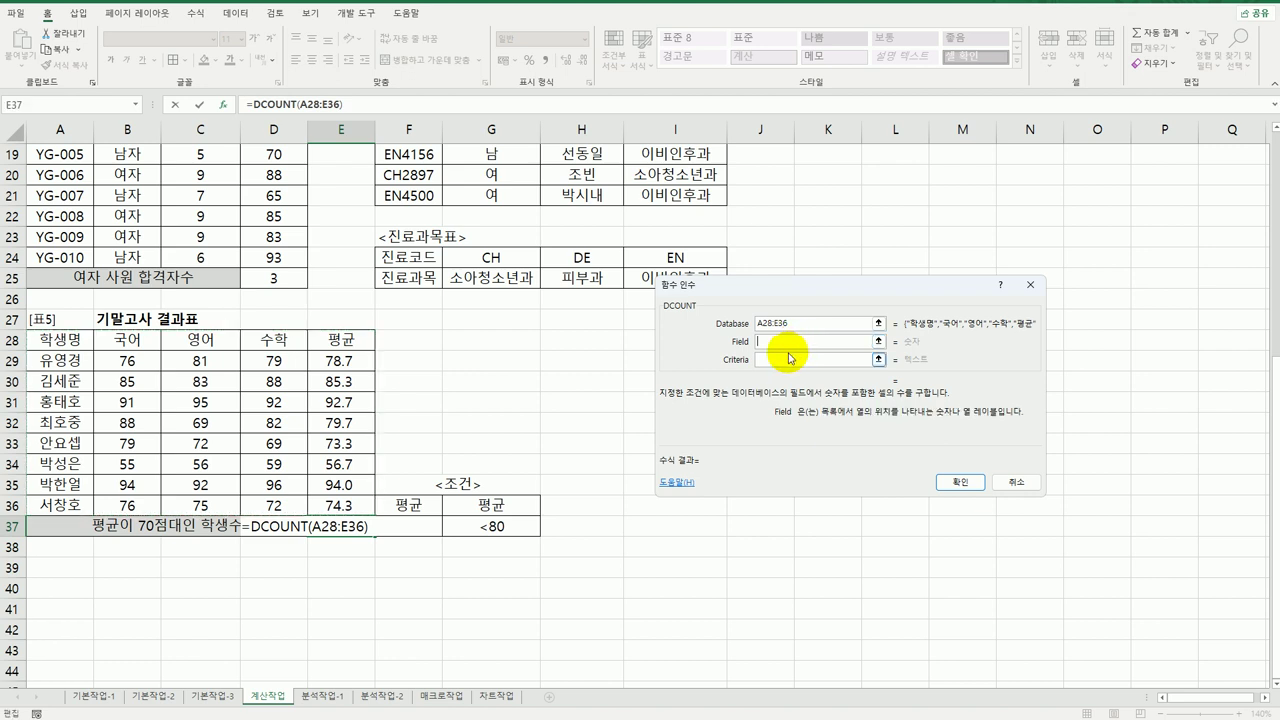
click(341, 340)
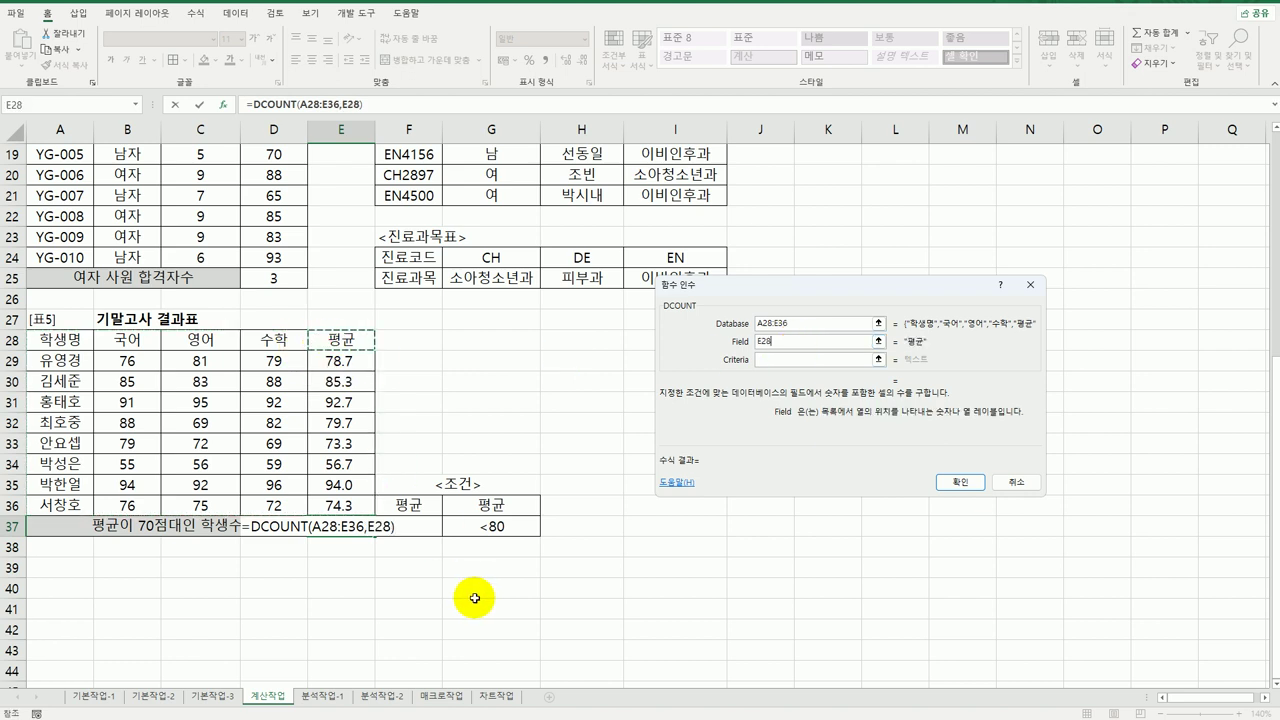
click(772, 361)
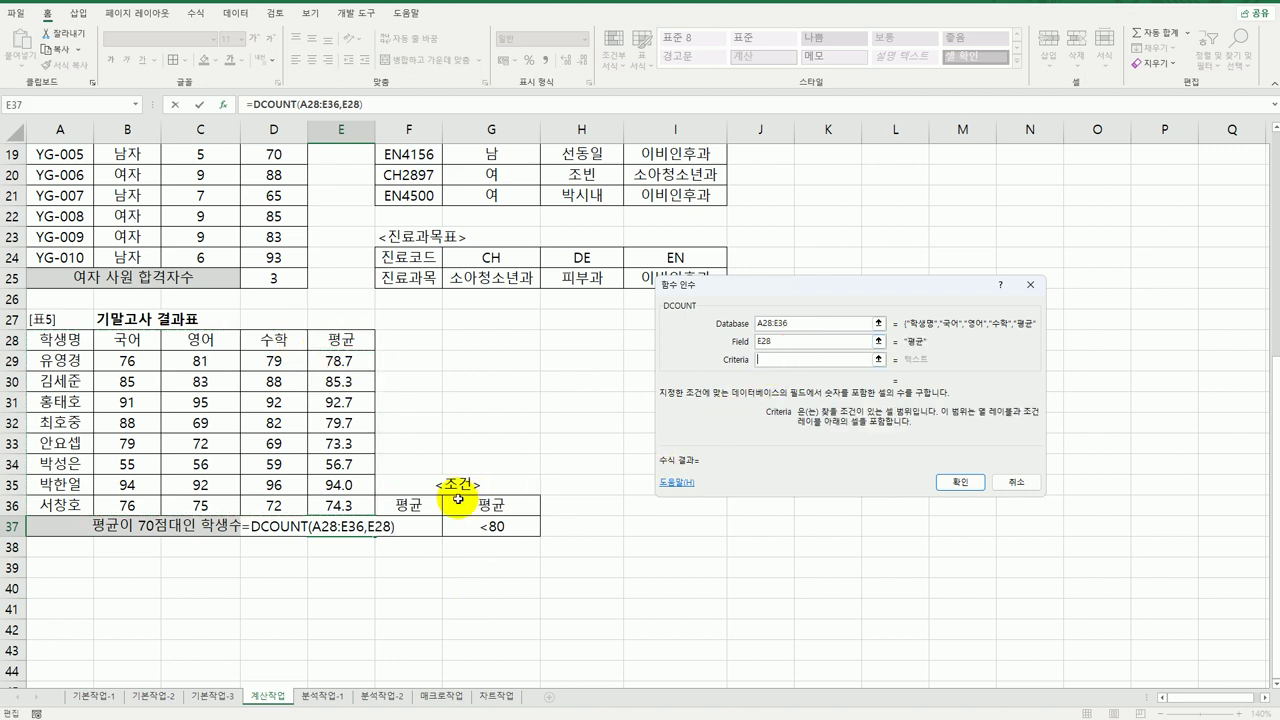
drag(410, 505, 472, 524)
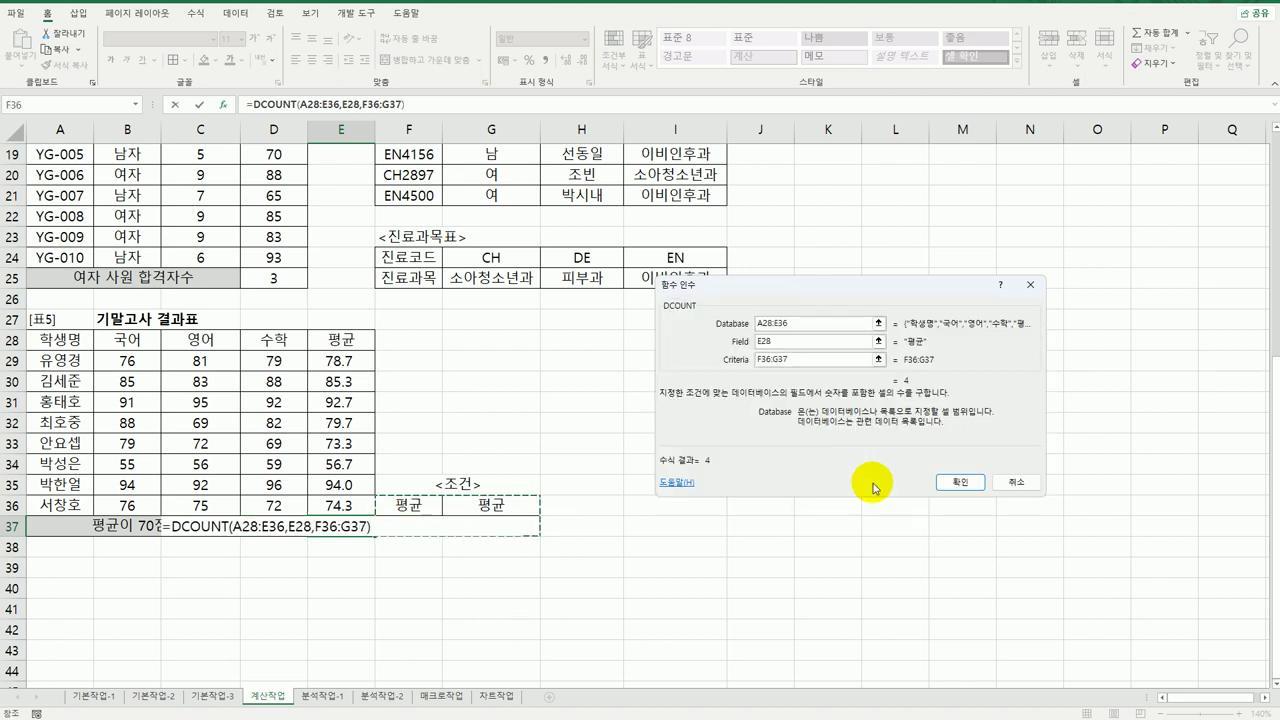
click(950, 484)
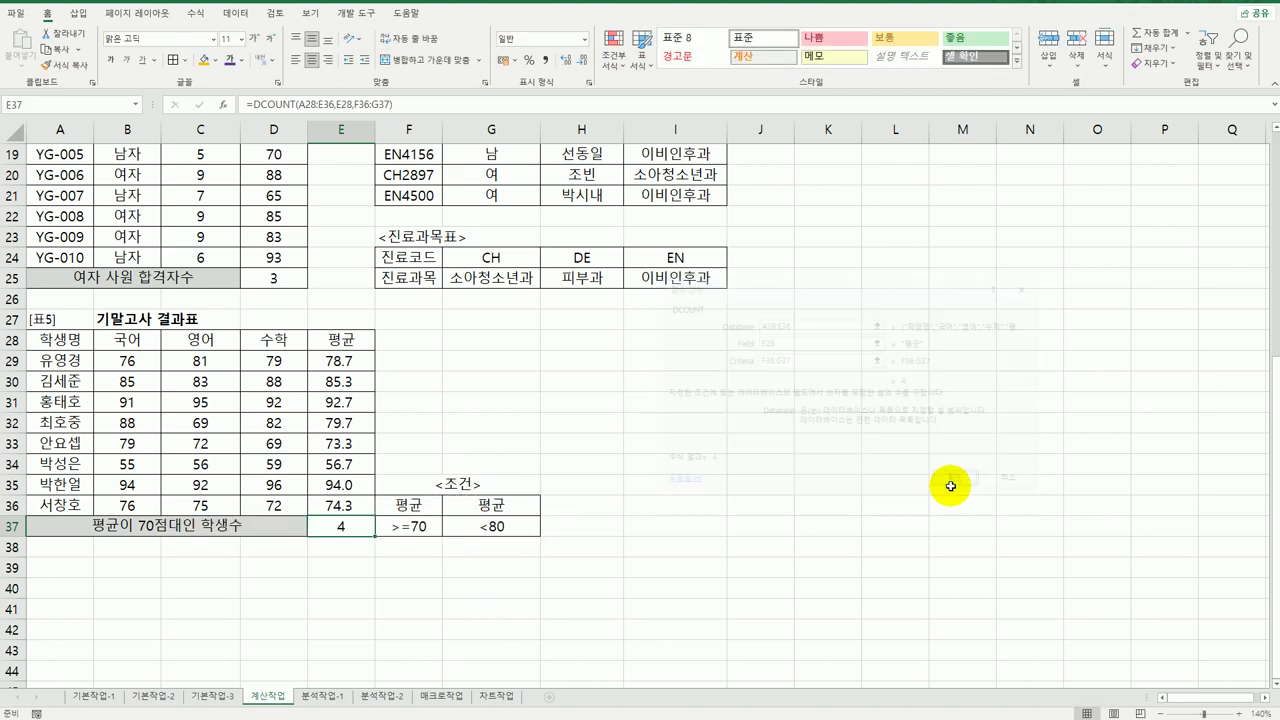
Append a quoted text unit to the DCOUNT formula in E37 with the & operator.
double_click(344, 522)
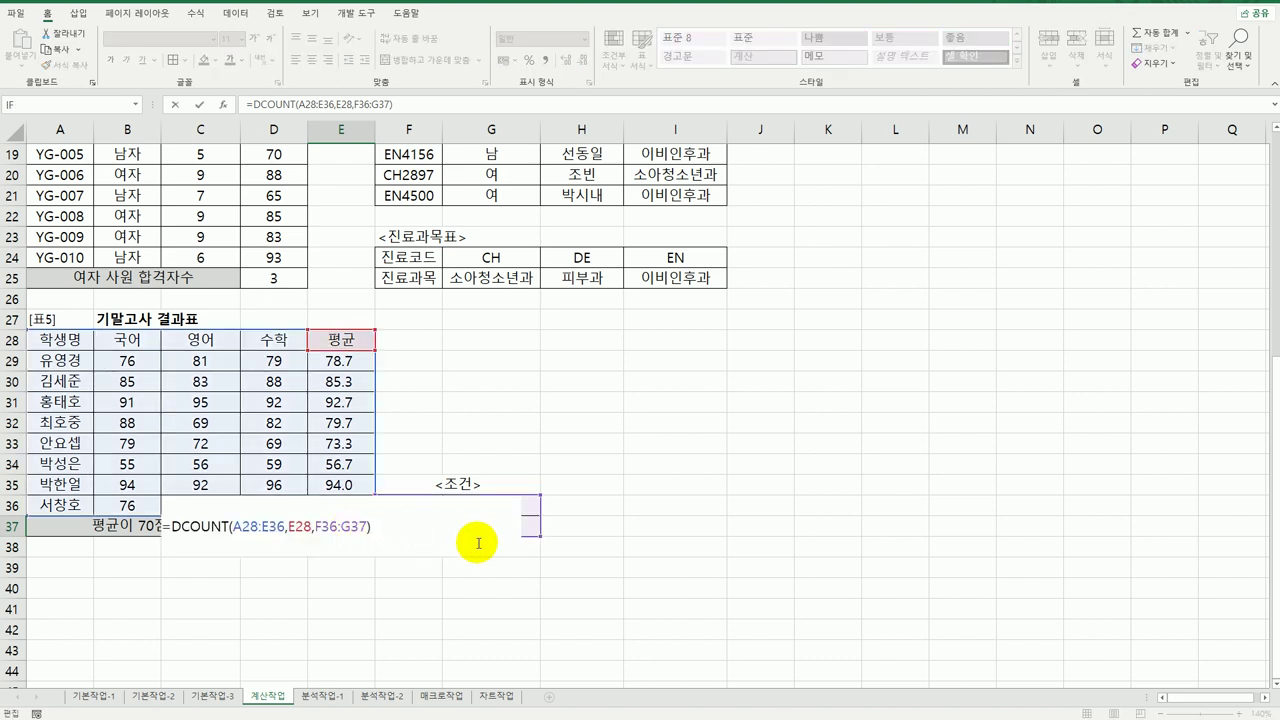
text(&"ㅁ)
key(Return)
scroll(450, 594, up, 3)
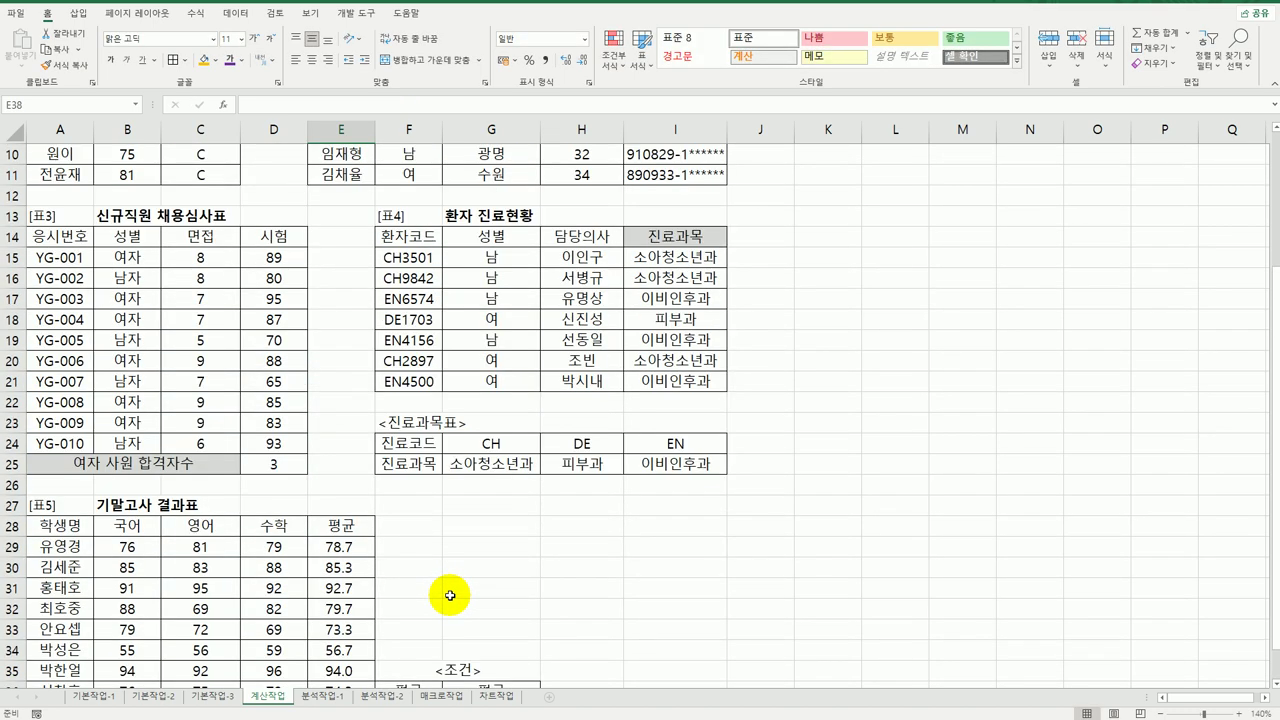
scroll(450, 595, up, 3)
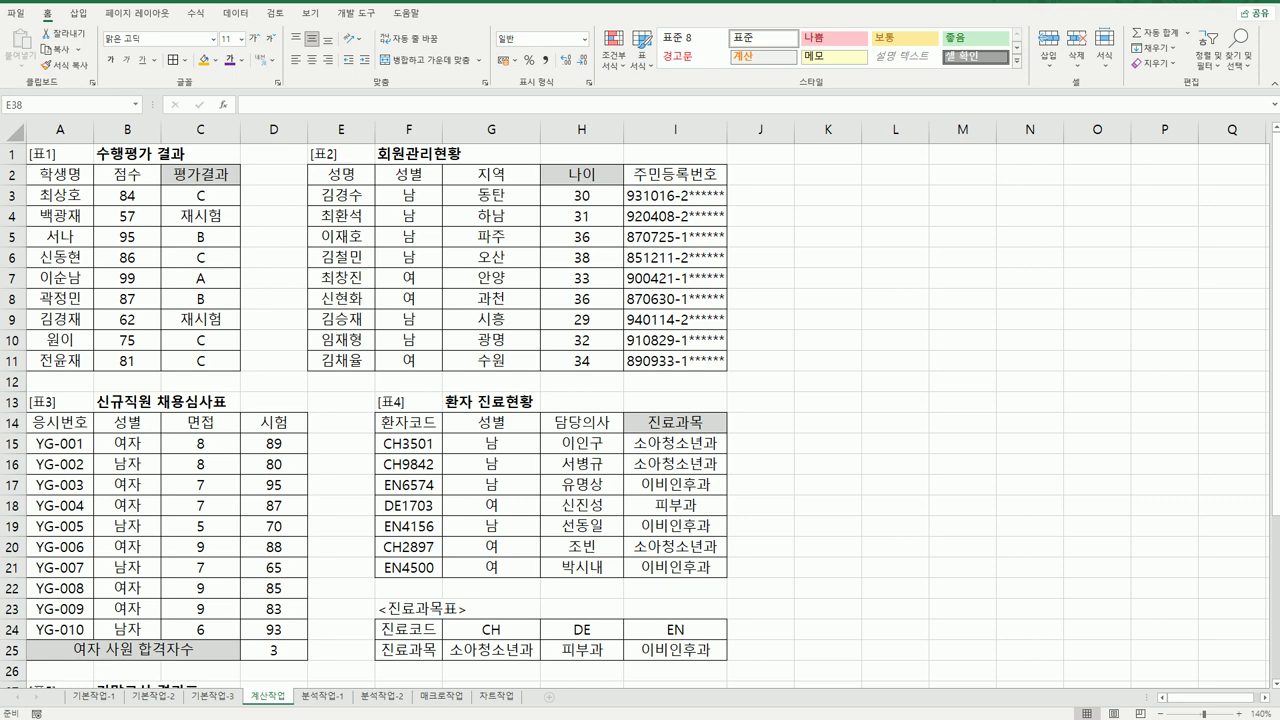
Go to the 분석작업-1 sheet and auto-fit the width of the 총판매액 column F.
click(348, 700)
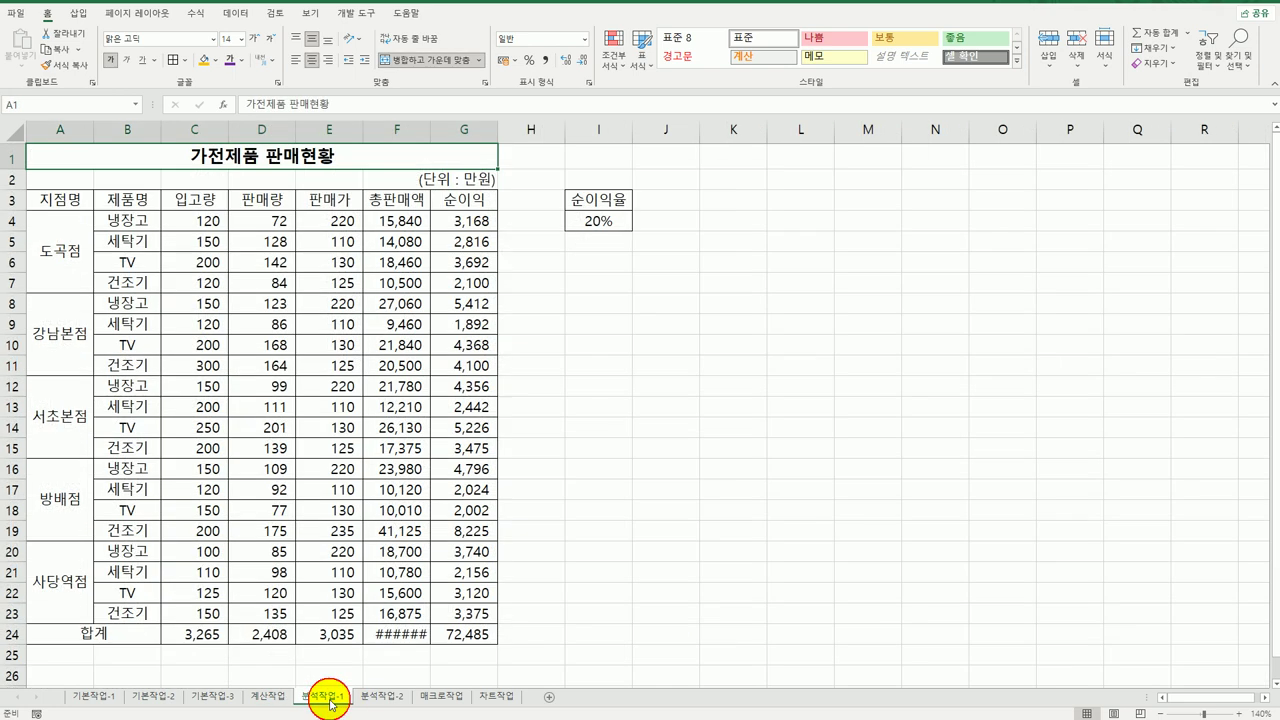
double_click(430, 138)
click(741, 427)
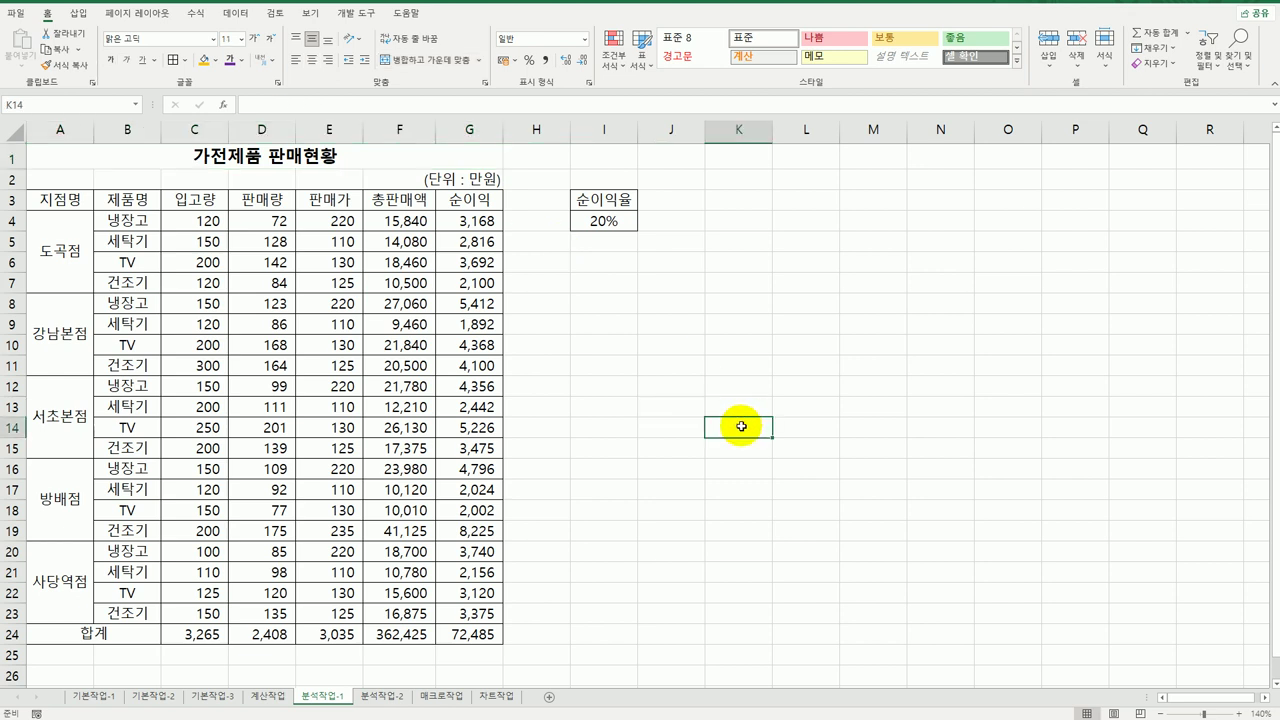
Define the cell name 순이익율 for I4.
click(606, 218)
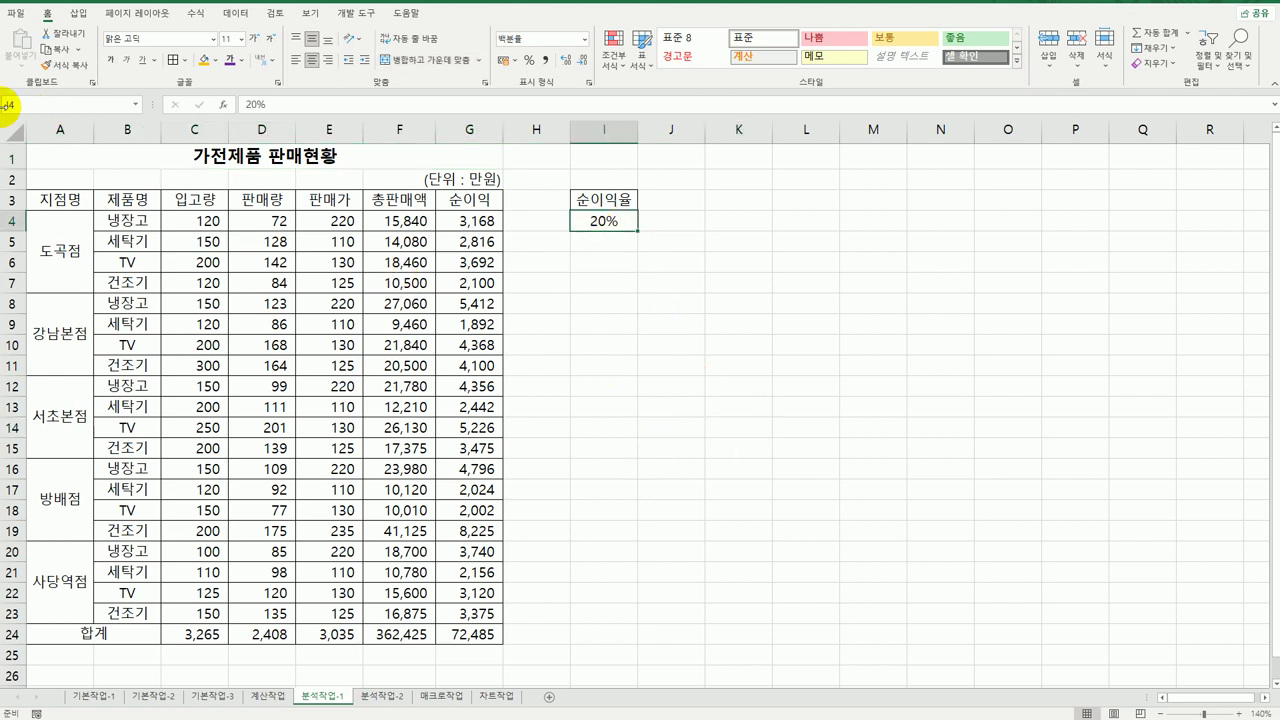
click(60, 104)
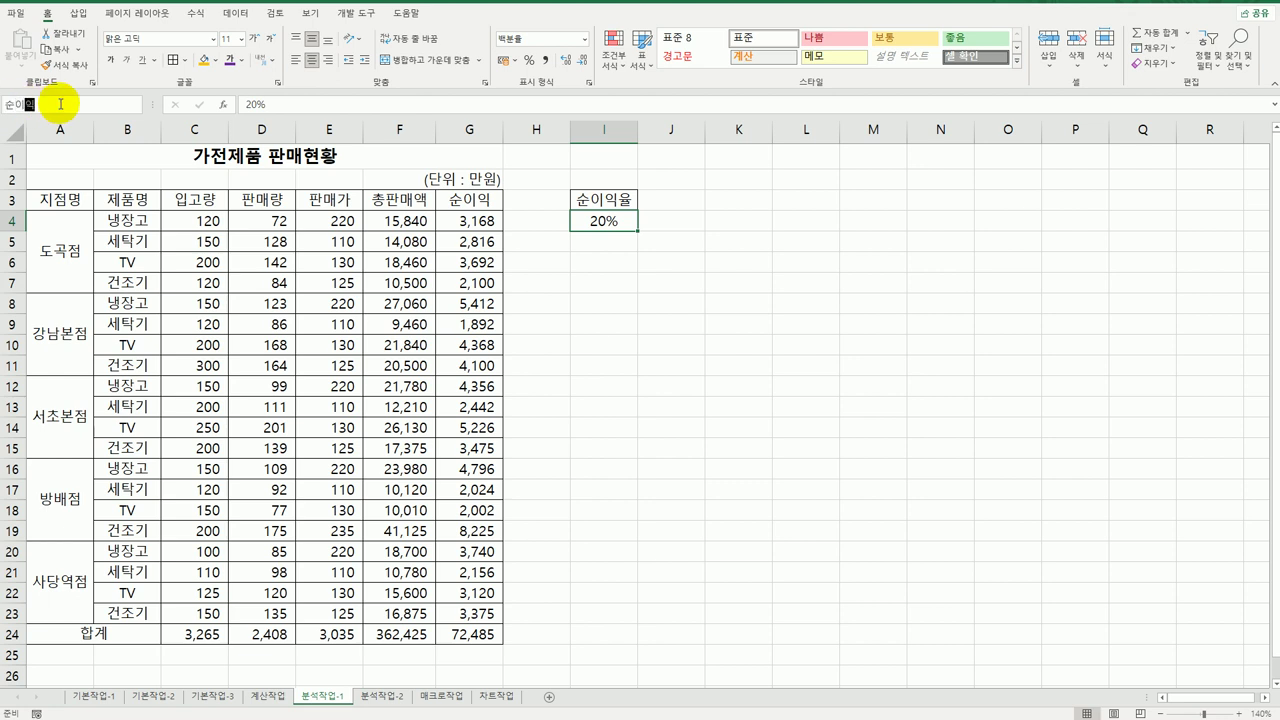
key(Return)
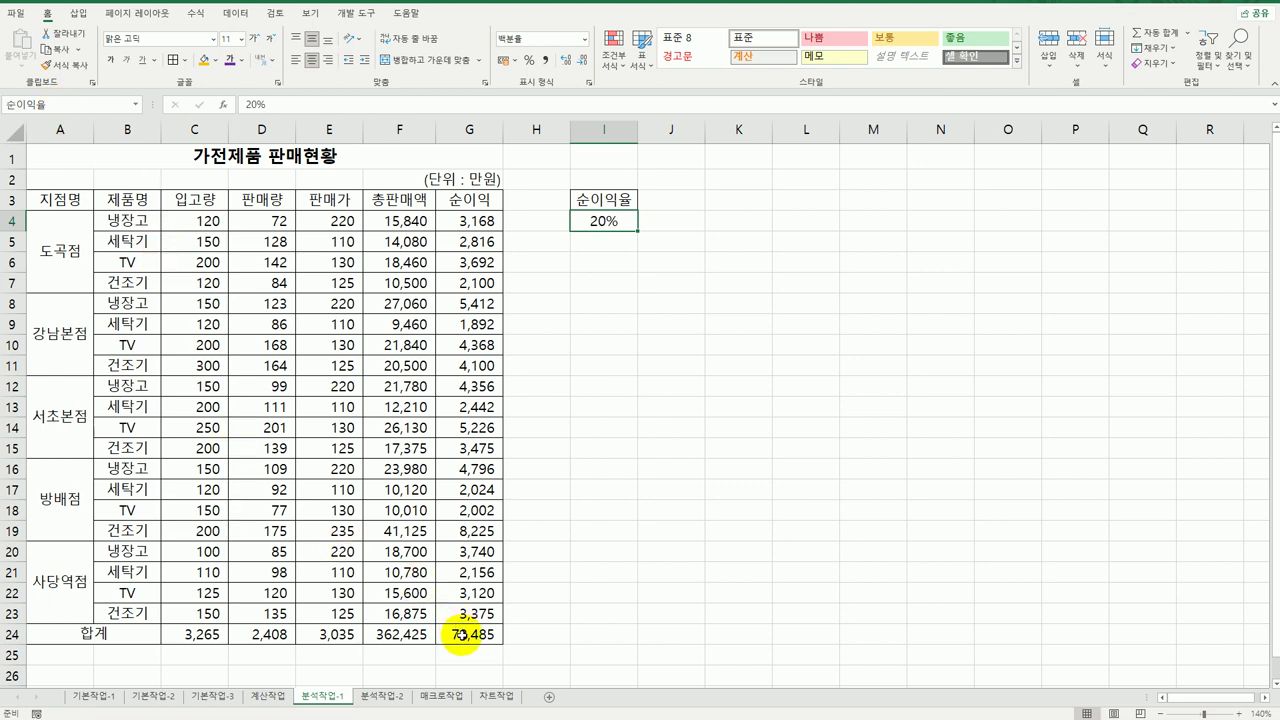
Define the cell name 순이익합계 for the net profit total in G24.
click(458, 627)
click(42, 104)
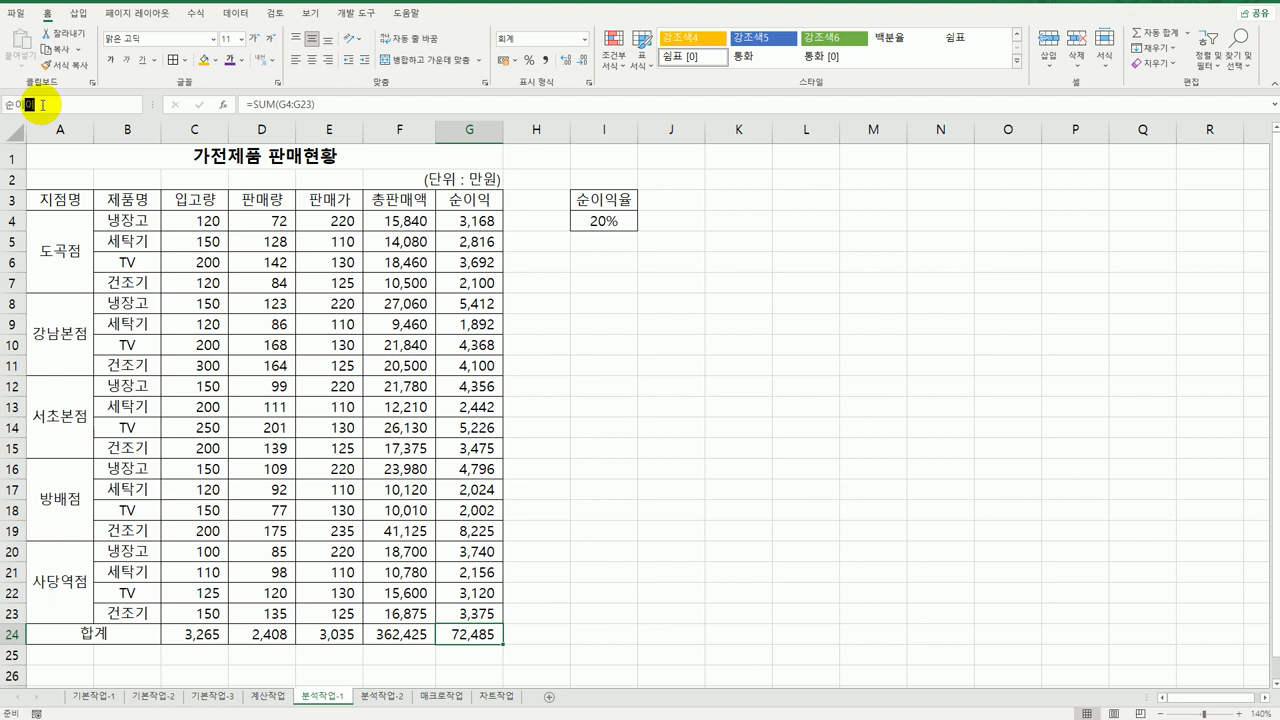
text(순이익합계)
key(Return)
Add a scenario named 순이익증가 with changing cell I4, an empty description and a 순이익율 value of 25%.
click(604, 222)
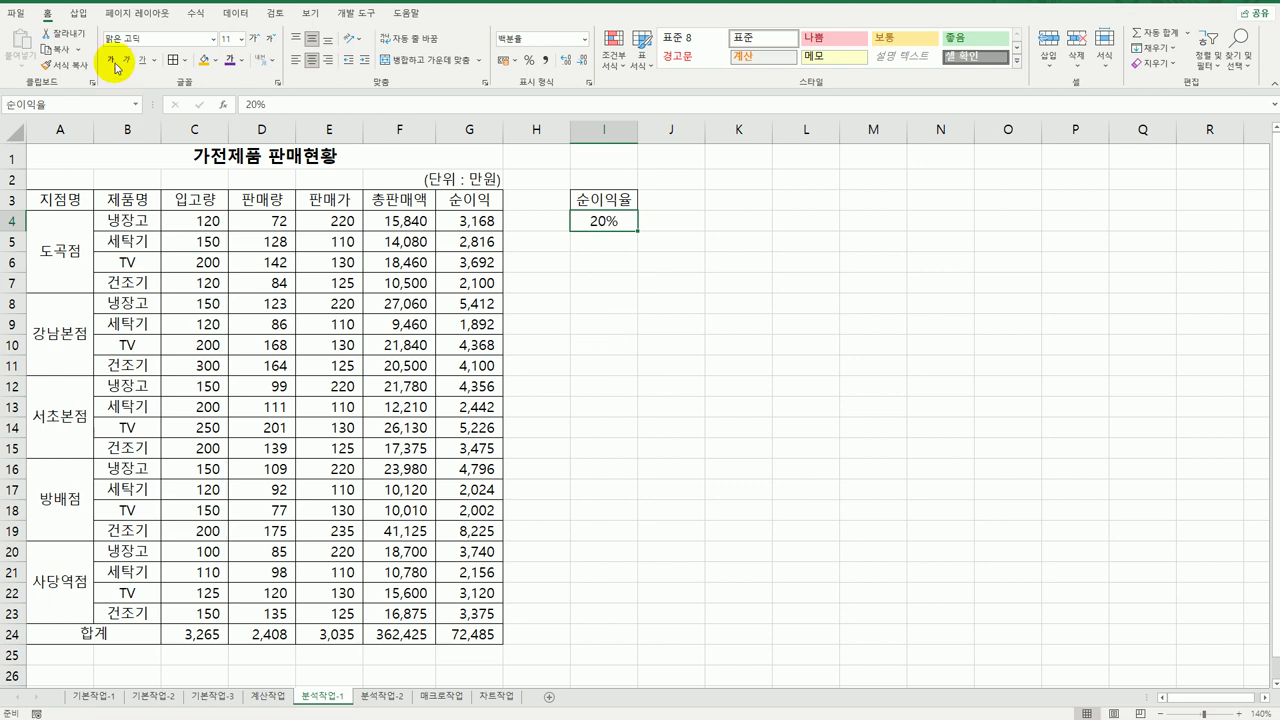
click(232, 14)
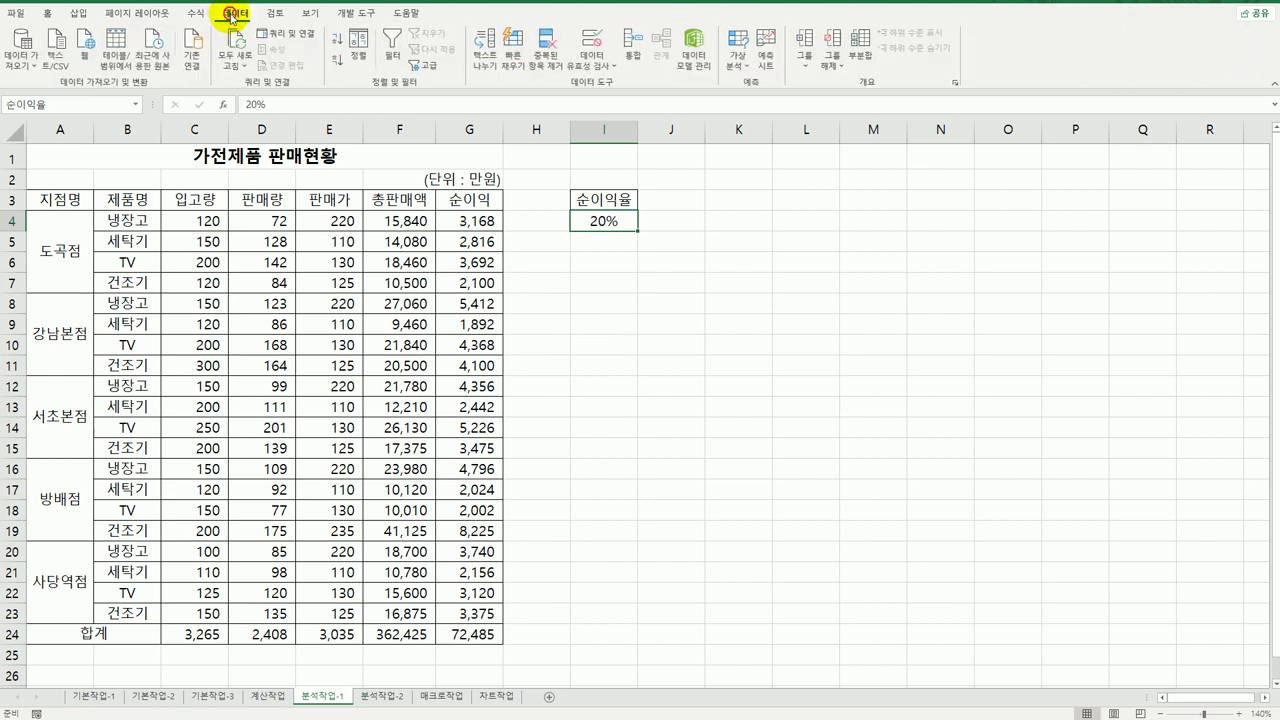
click(737, 62)
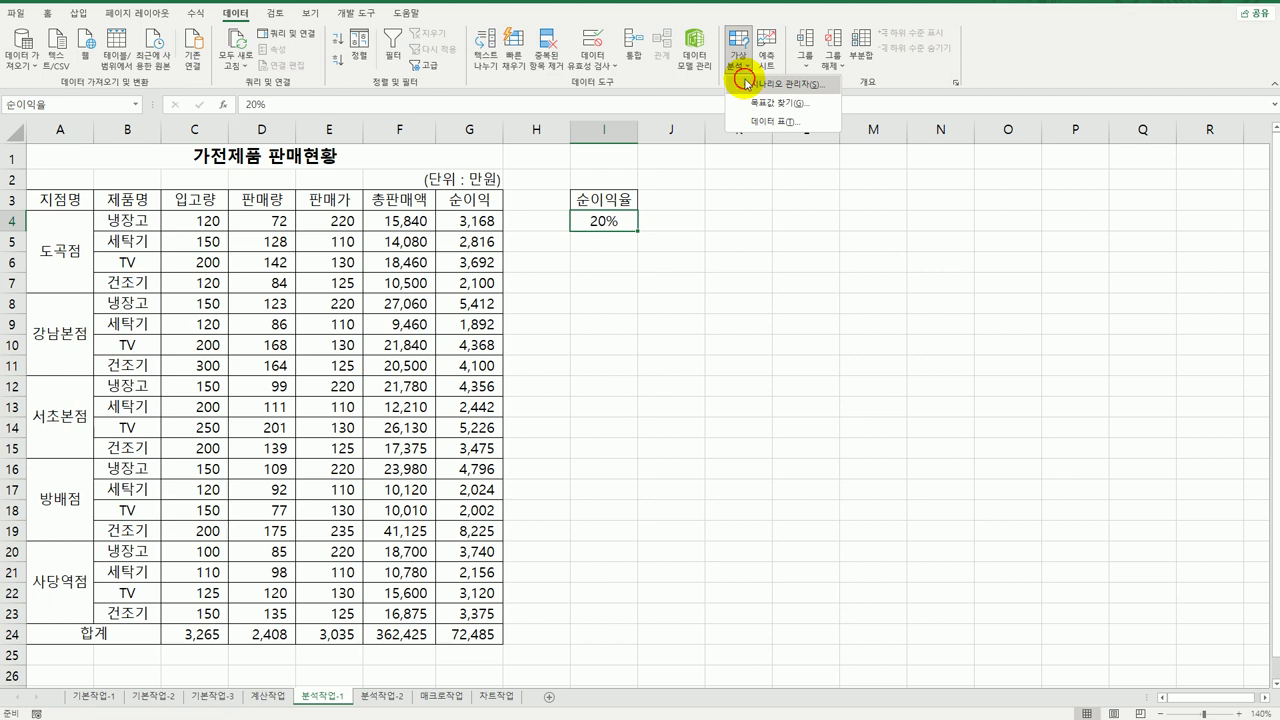
click(746, 84)
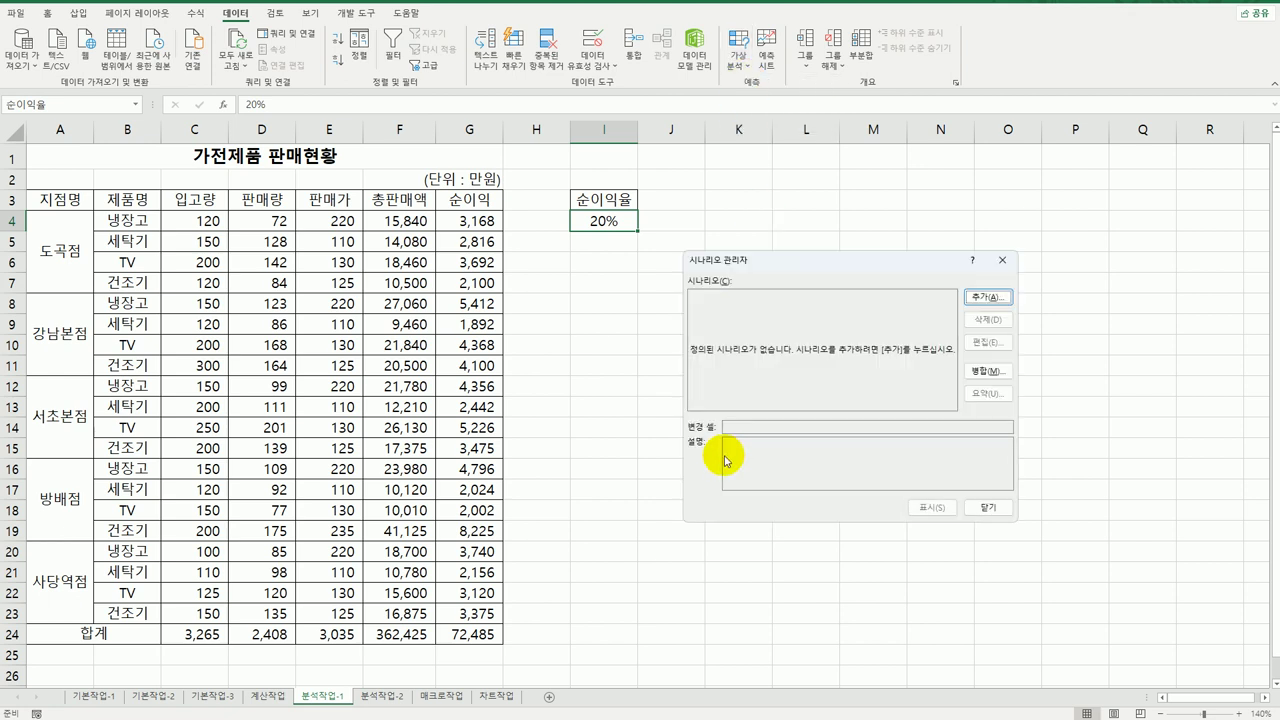
click(988, 299)
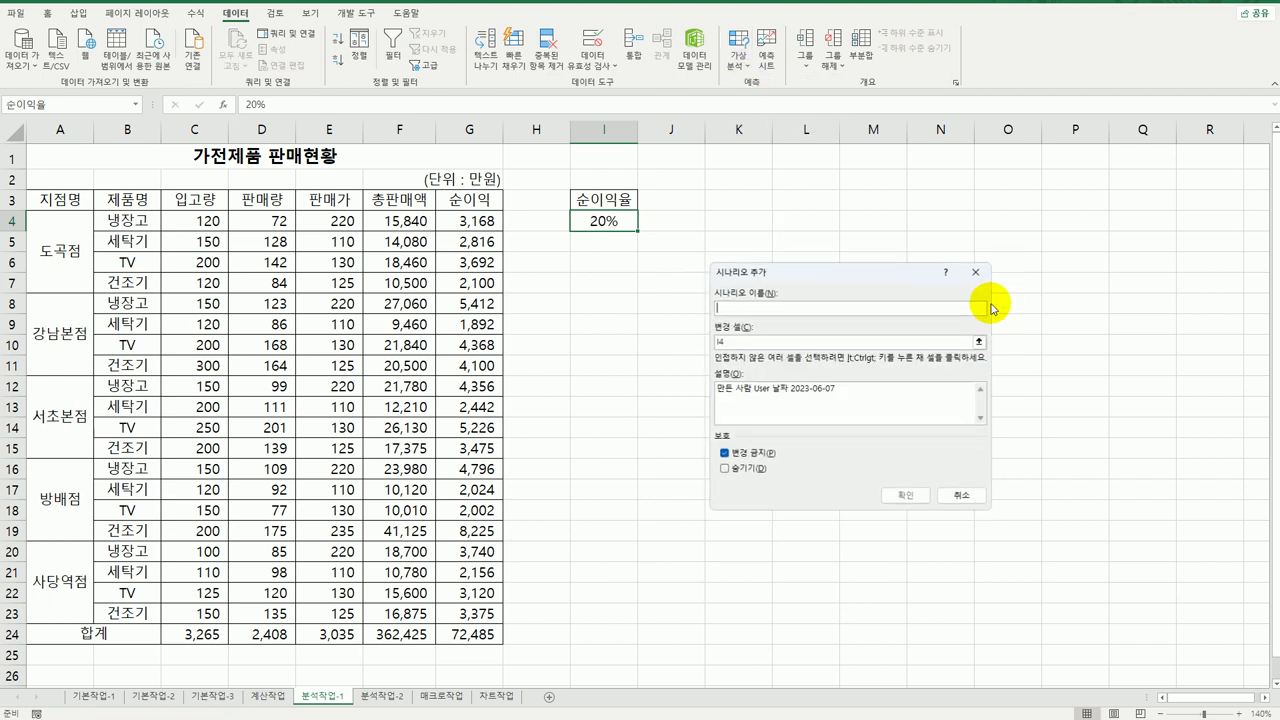
drag(838, 391, 566, 363)
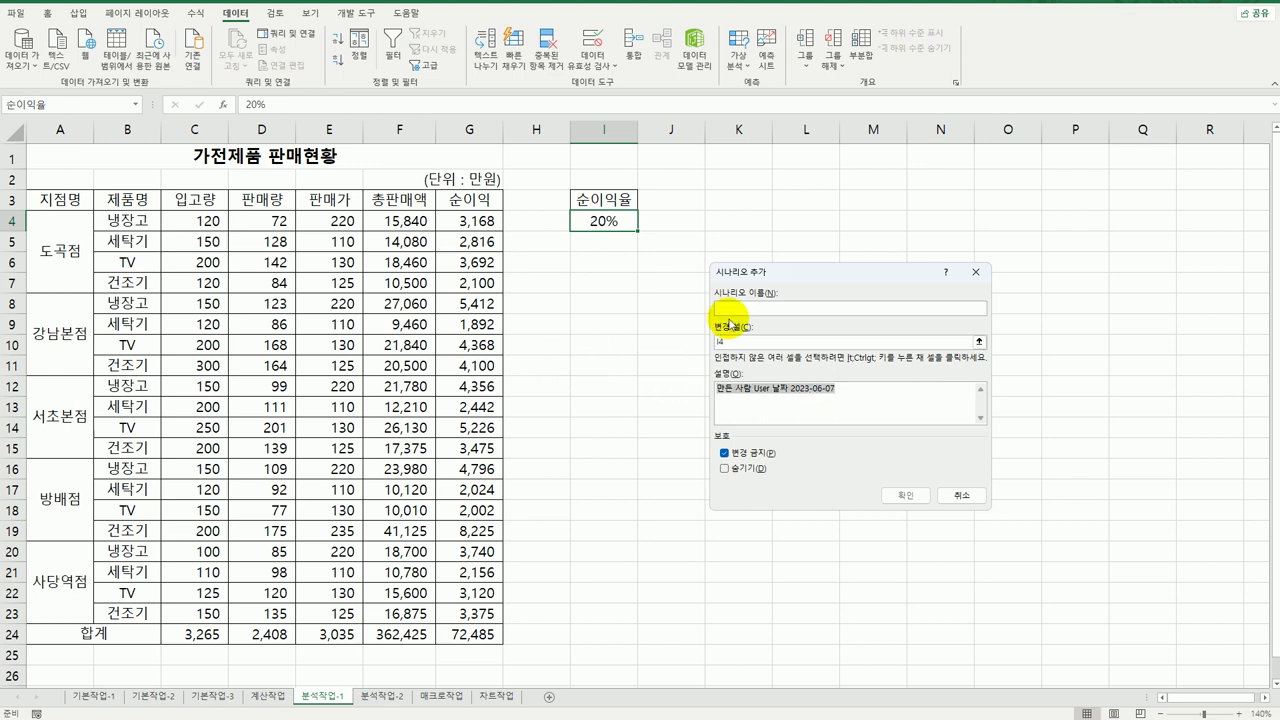
key(Delete)
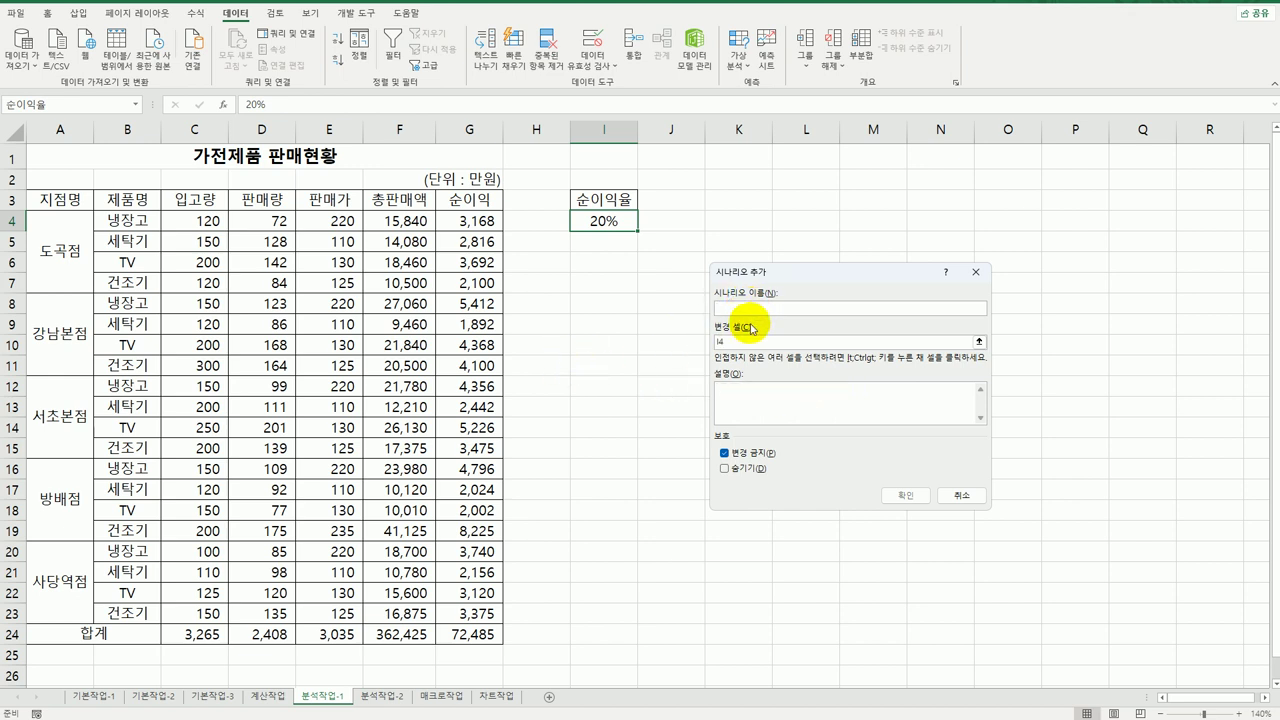
text(순이익증가)
key(Tab)
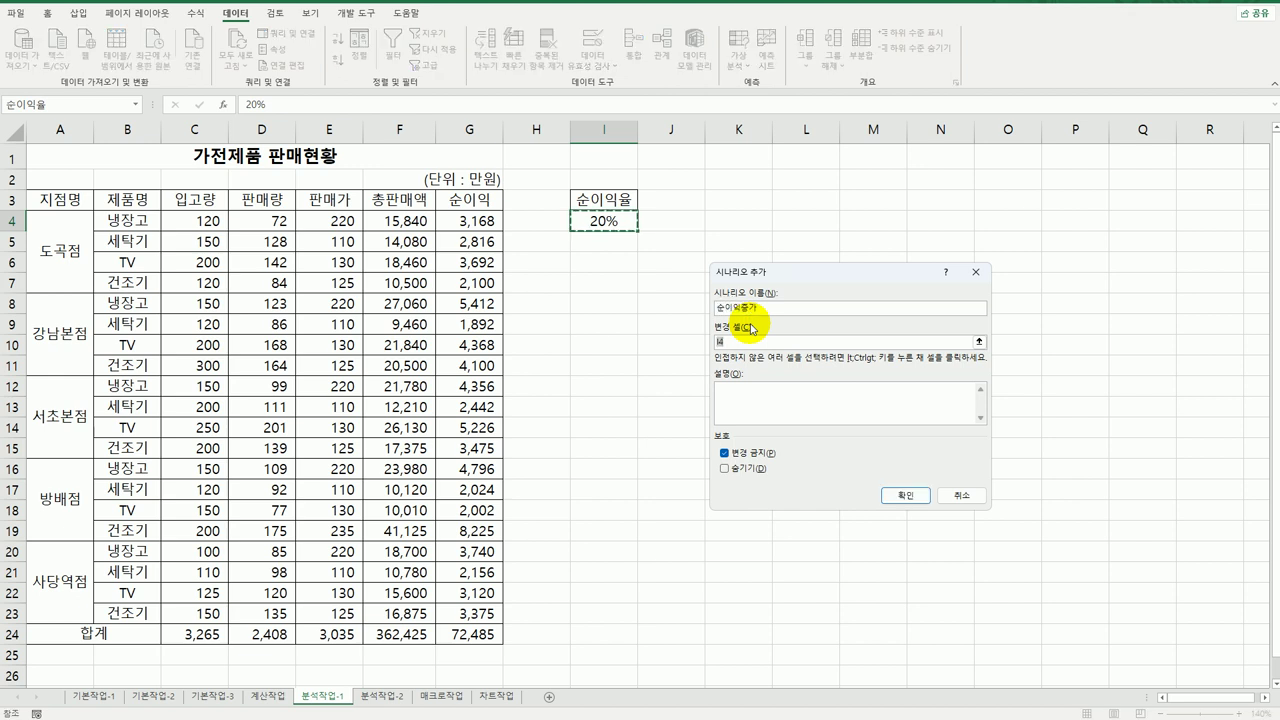
click(906, 496)
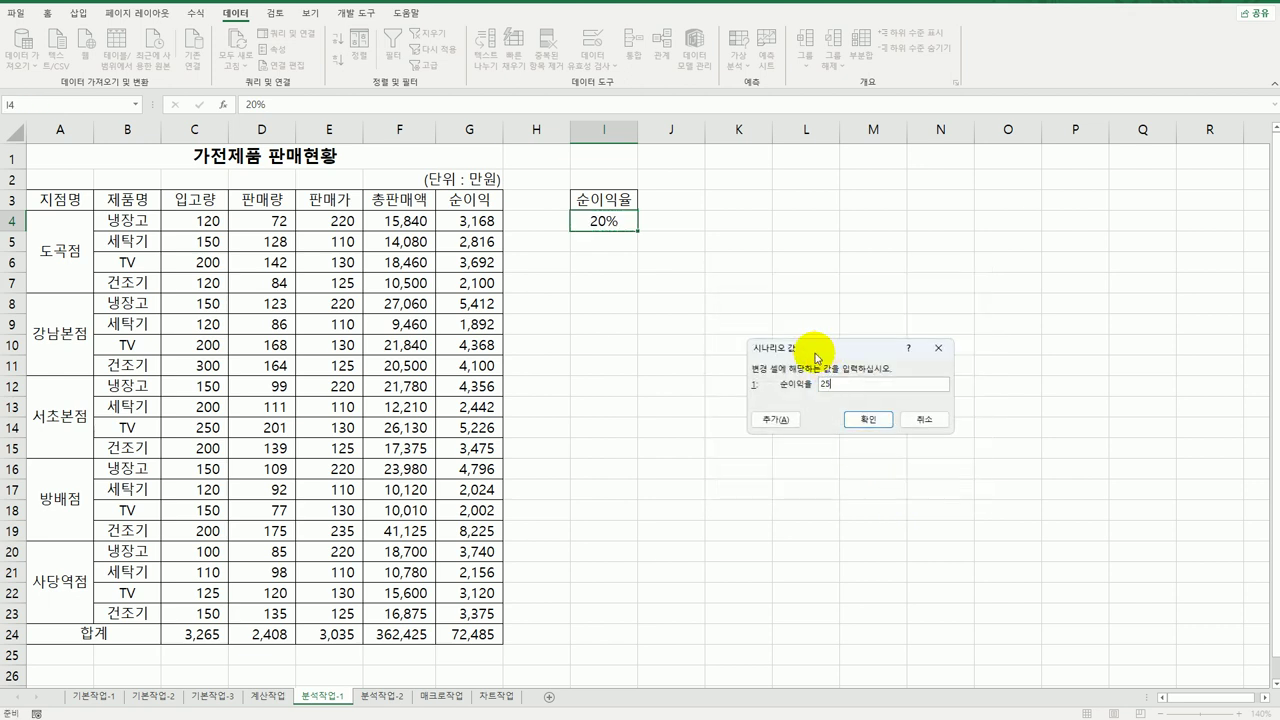
click(786, 421)
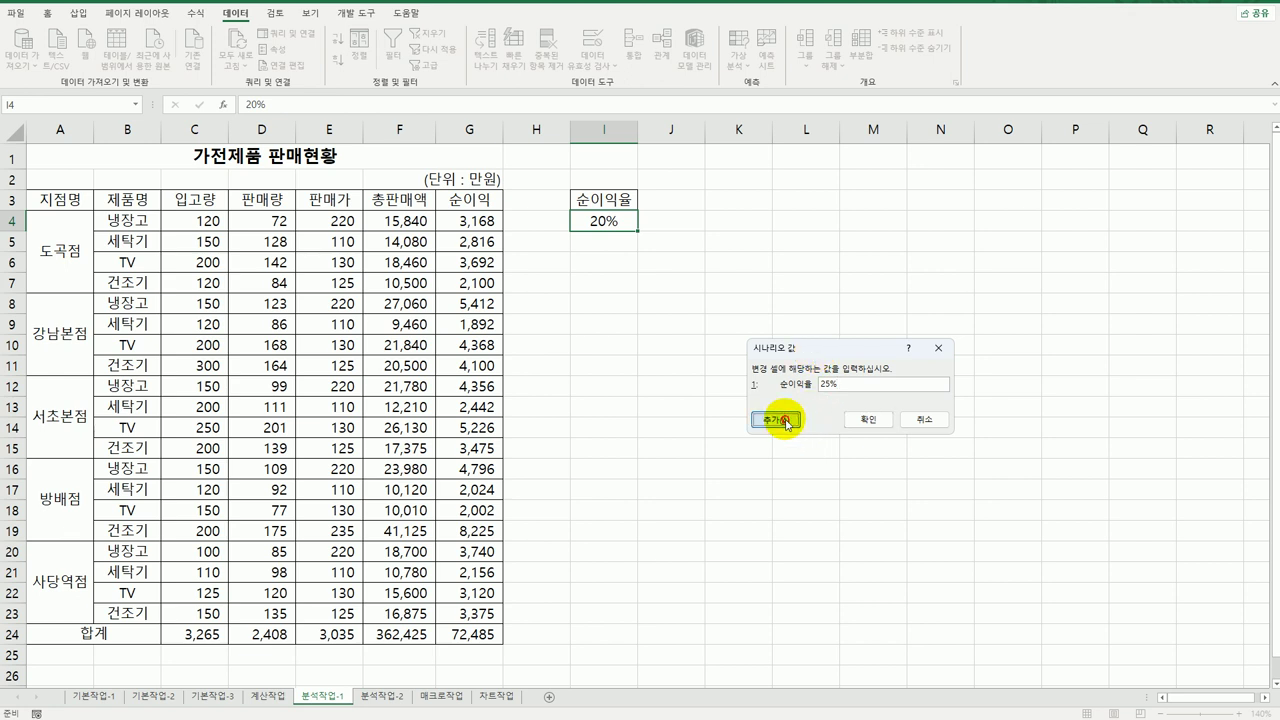
Add a second scenario named 순이익감소 for I4 with an empty description and a 순이익율 value of 15%.
key(ctrl+a)
key(Delete)
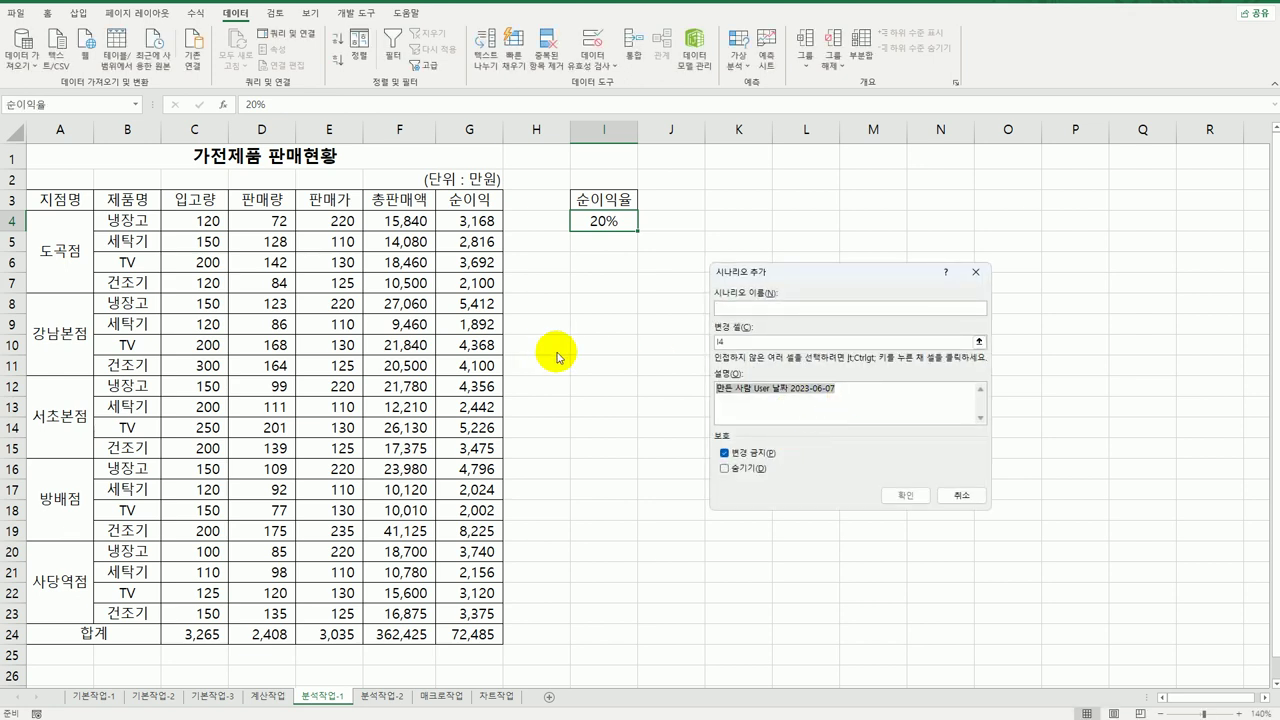
click(729, 307)
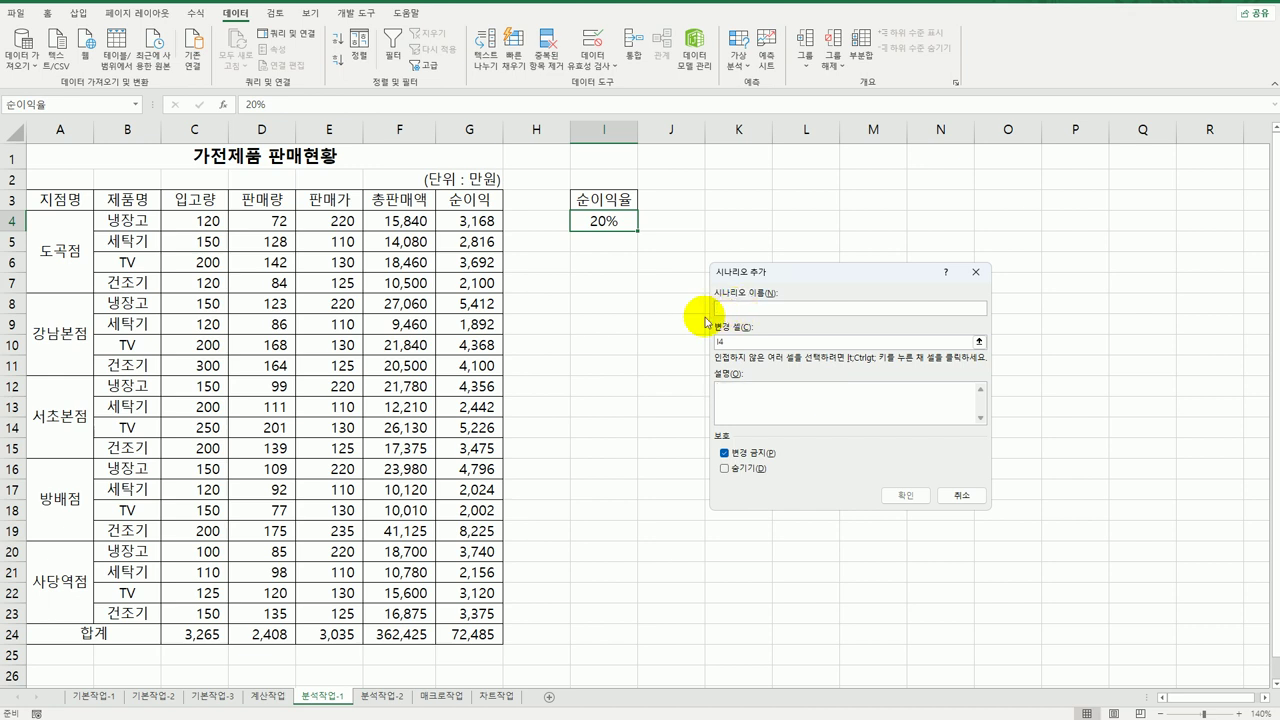
text(ㅅ)
text(이익감소)
click(905, 495)
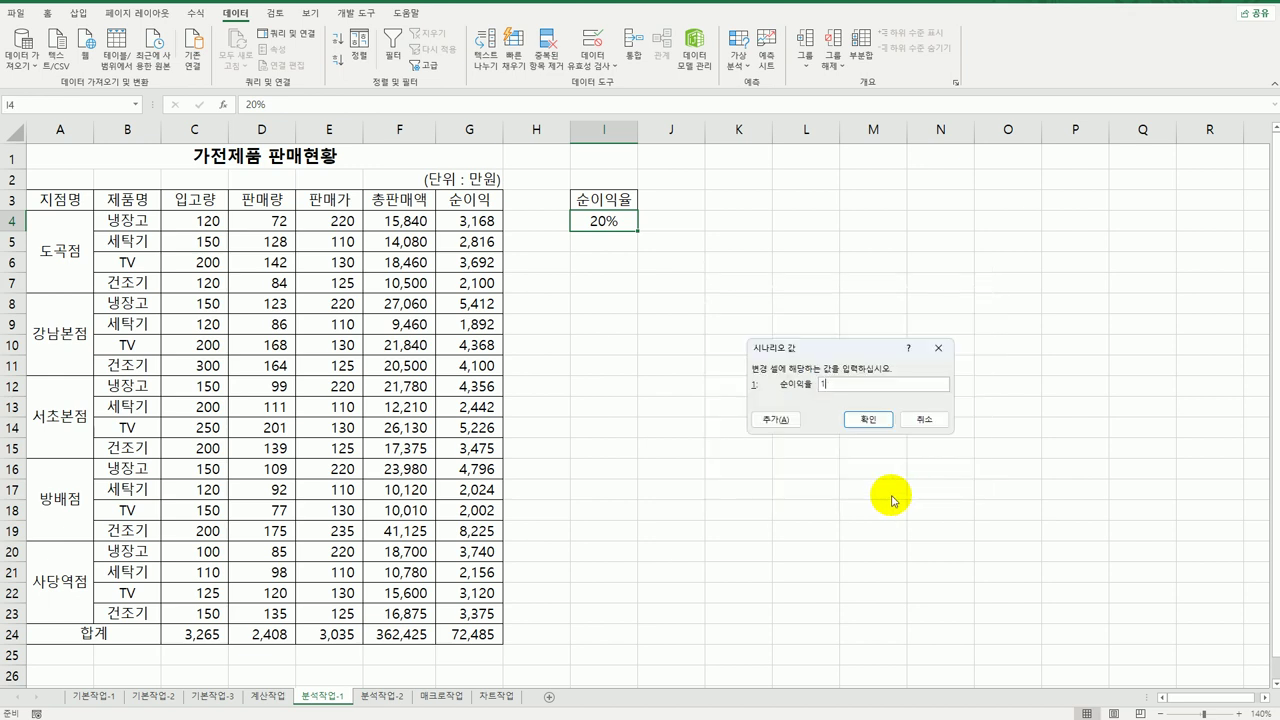
click(862, 420)
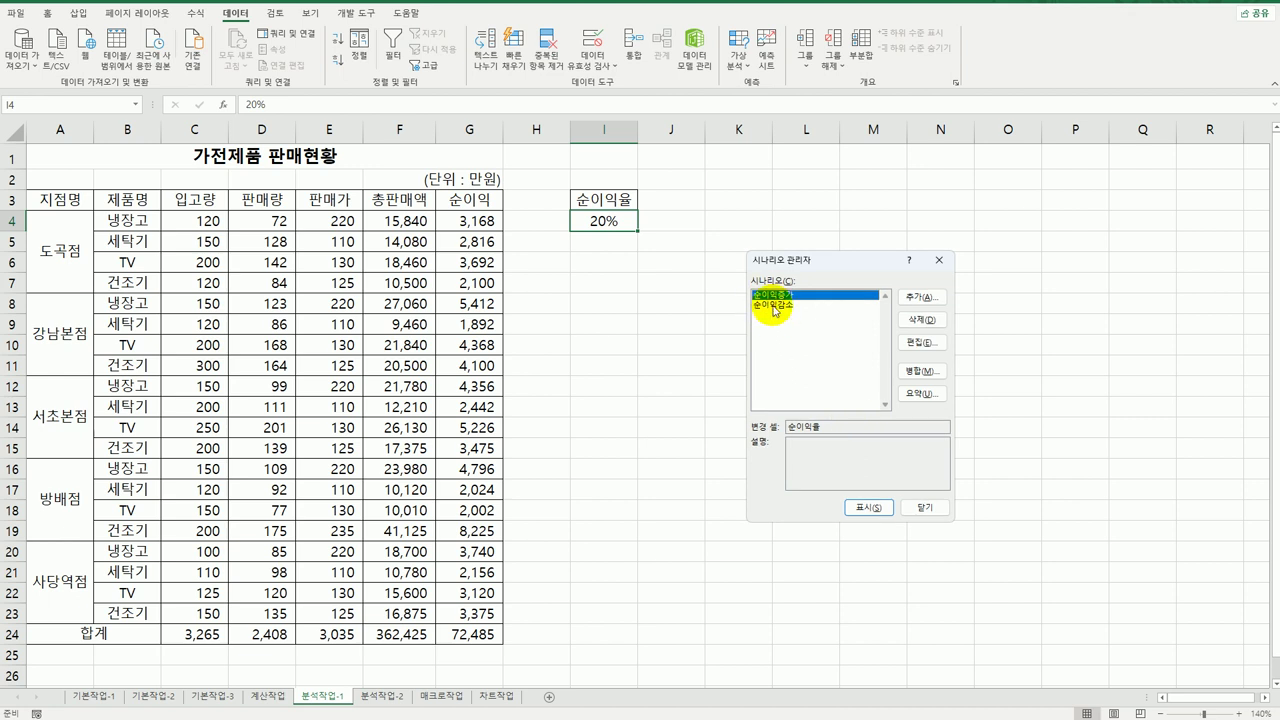
Create a scenario summary report with the 순이익 total in G24 as the result cell.
click(913, 394)
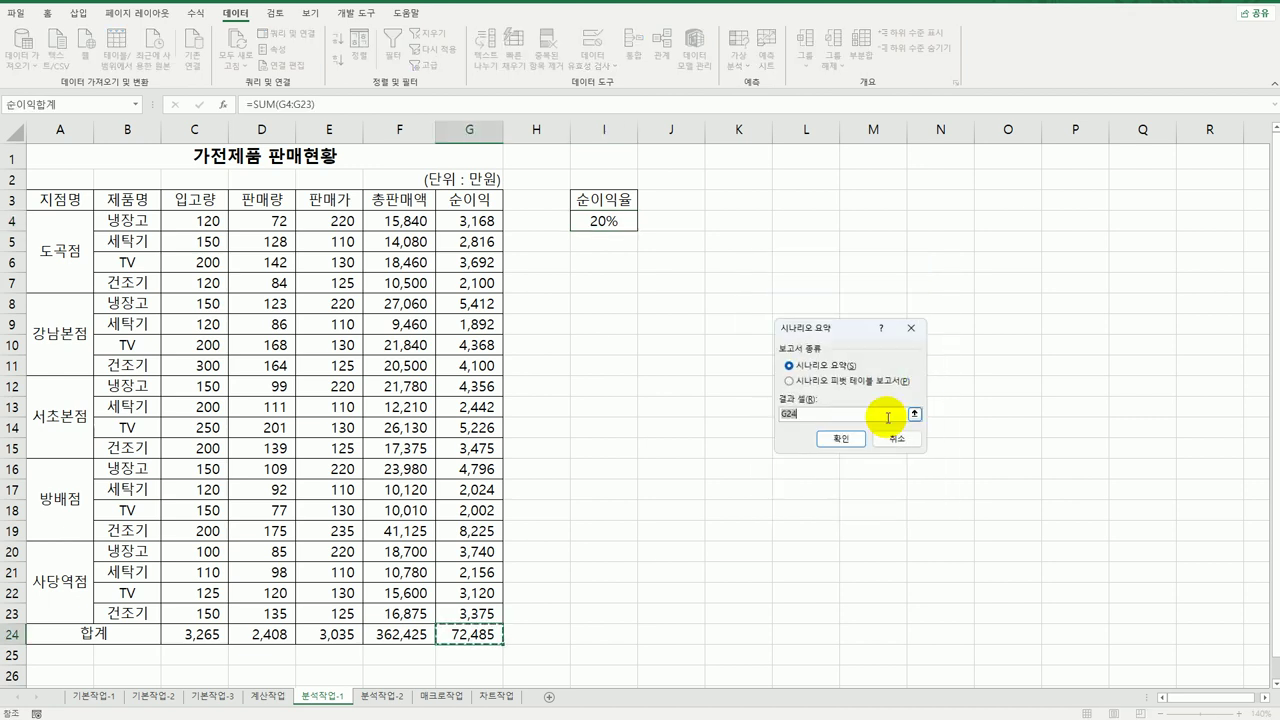
click(470, 634)
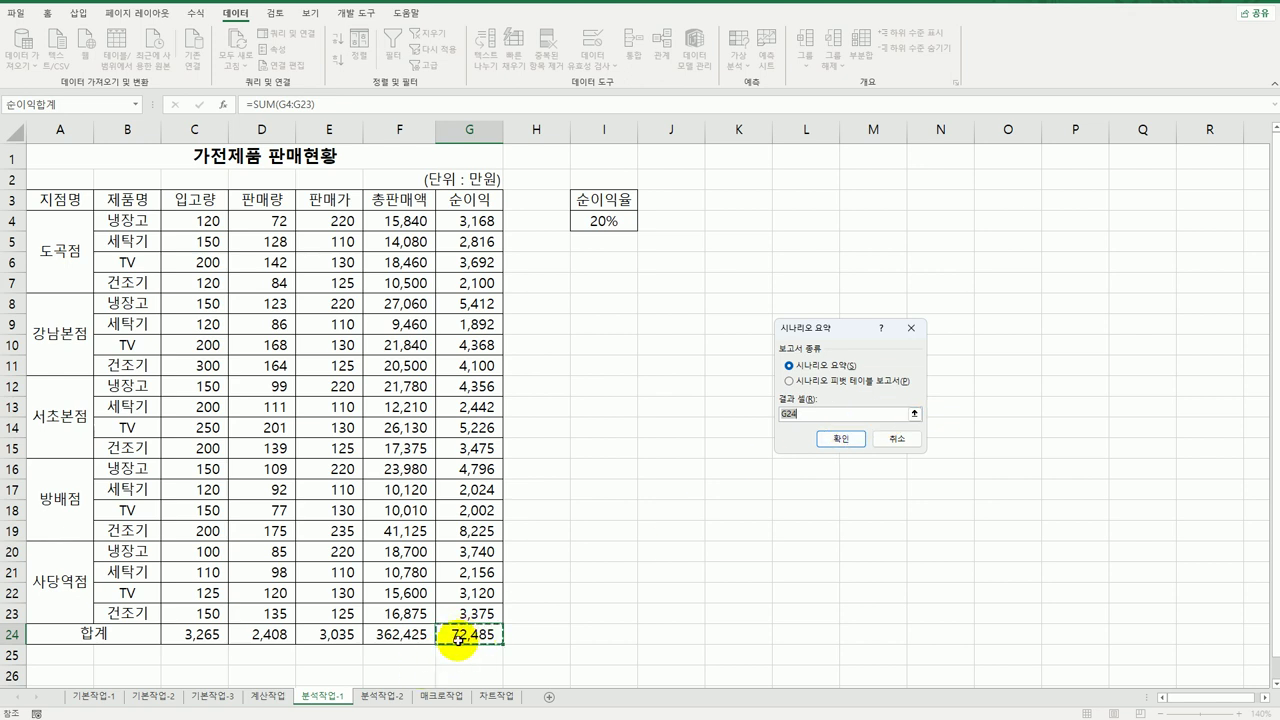
click(840, 439)
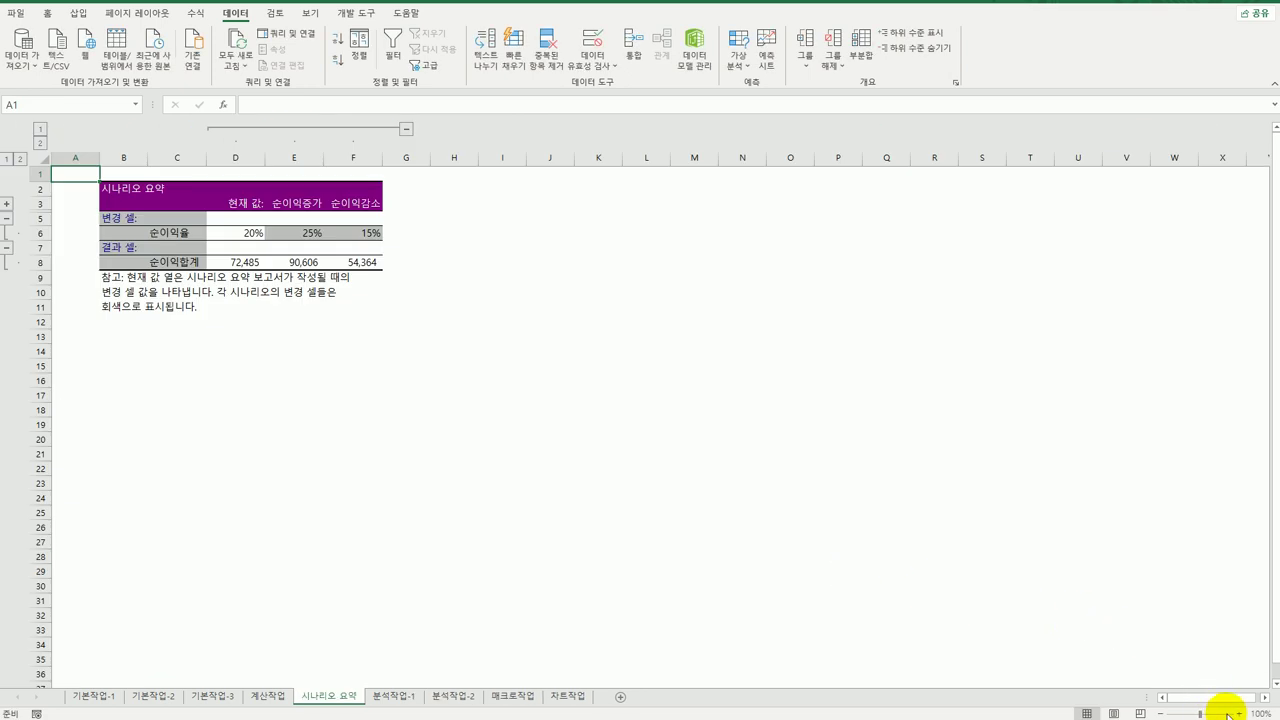
click(1238, 714)
click(1238, 714)
click(1238, 714)
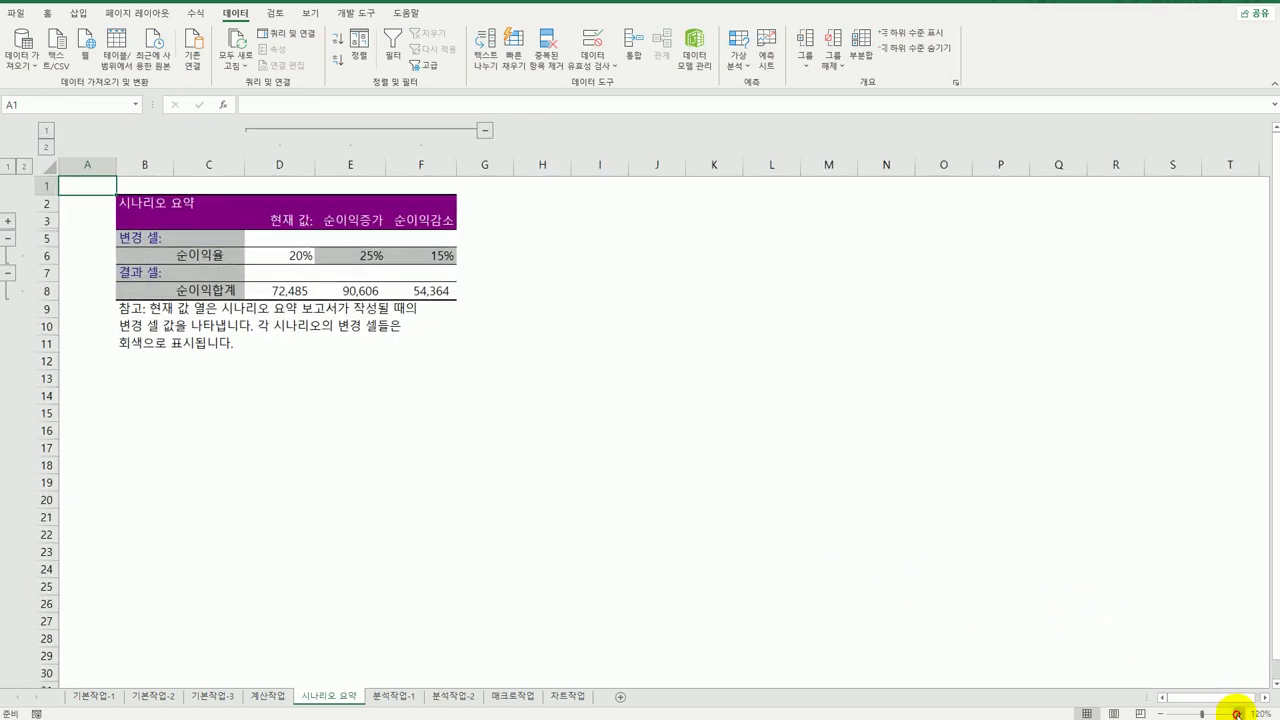
click(1238, 714)
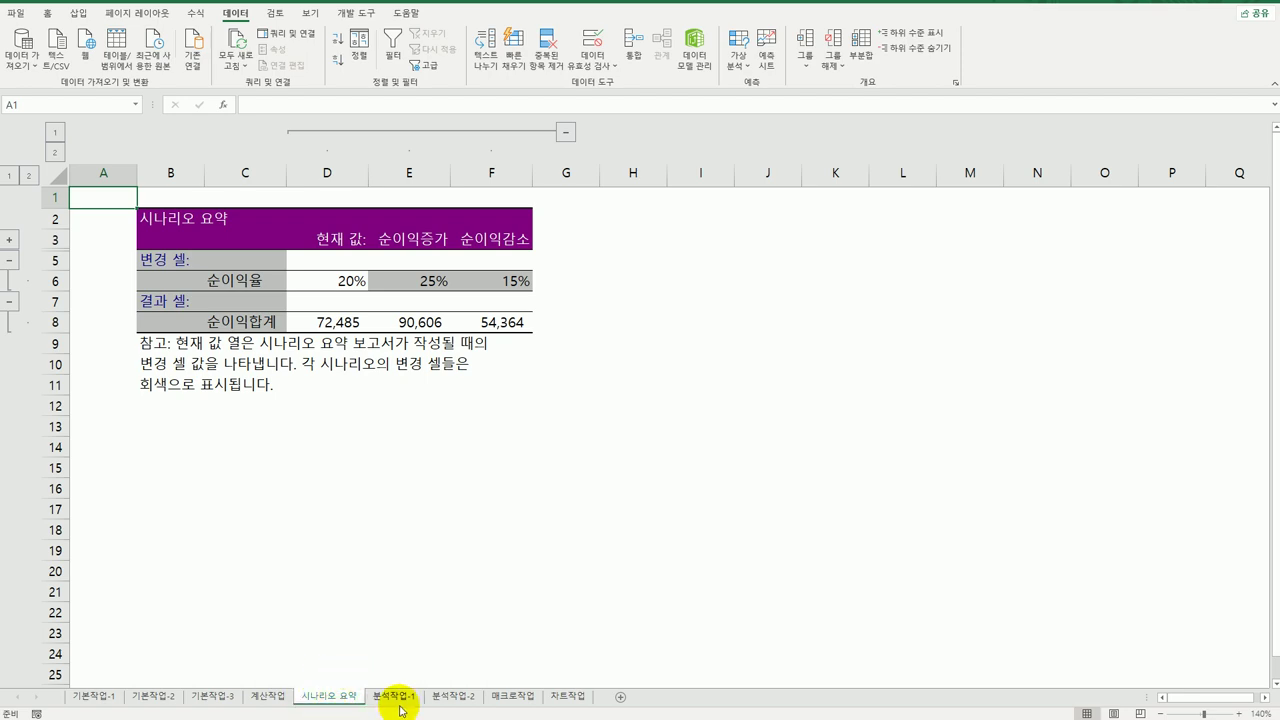
Go to the 분석작업-2 sheet and sort the 거래현황 table by 거래업체명 in descending order.
click(455, 696)
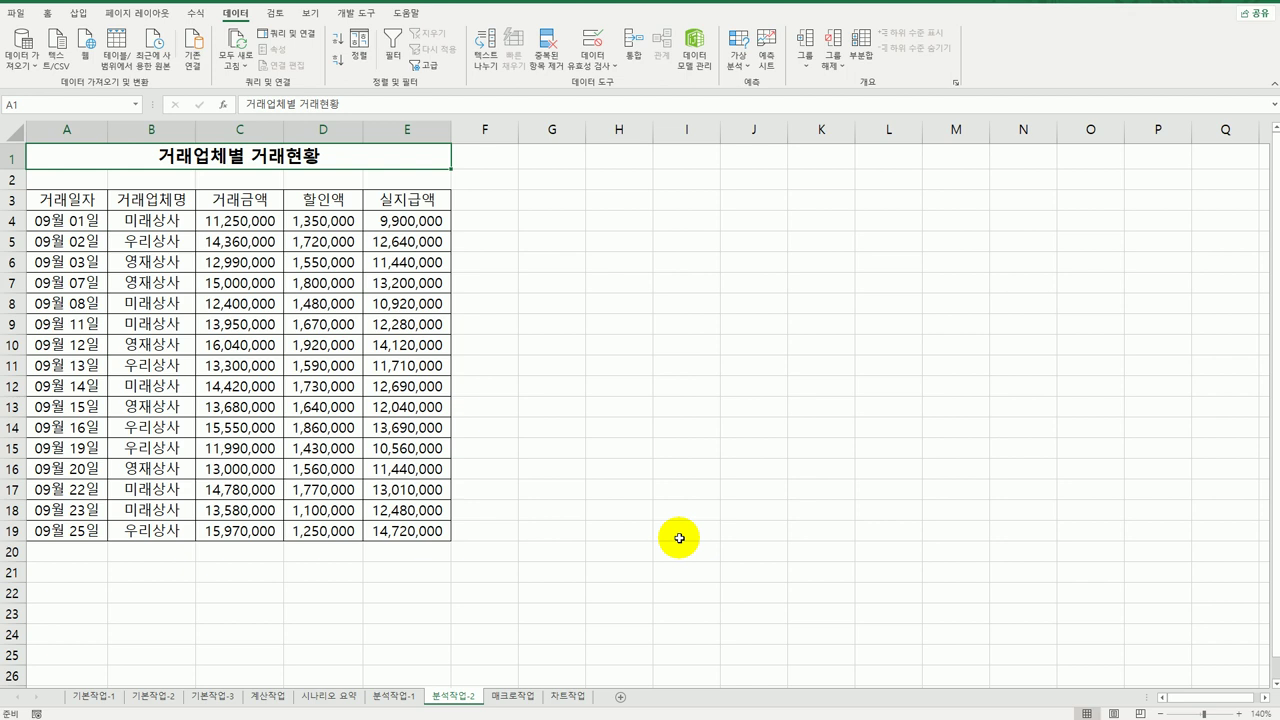
click(174, 199)
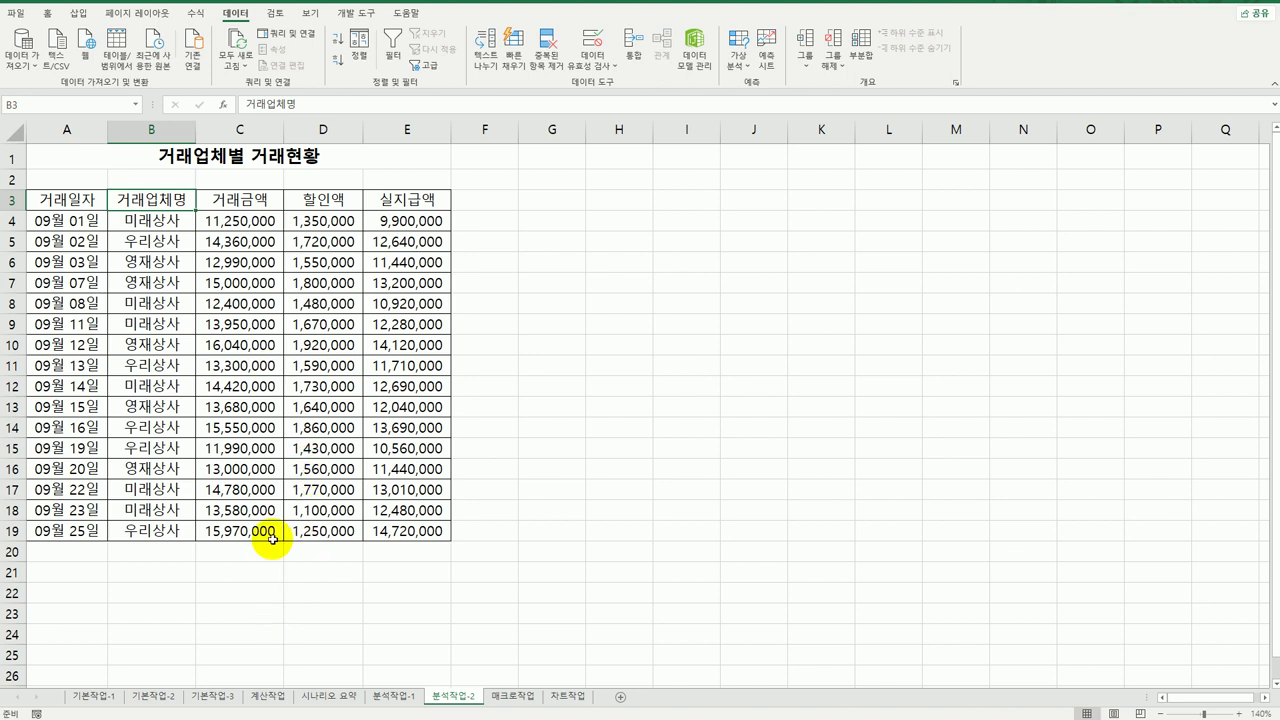
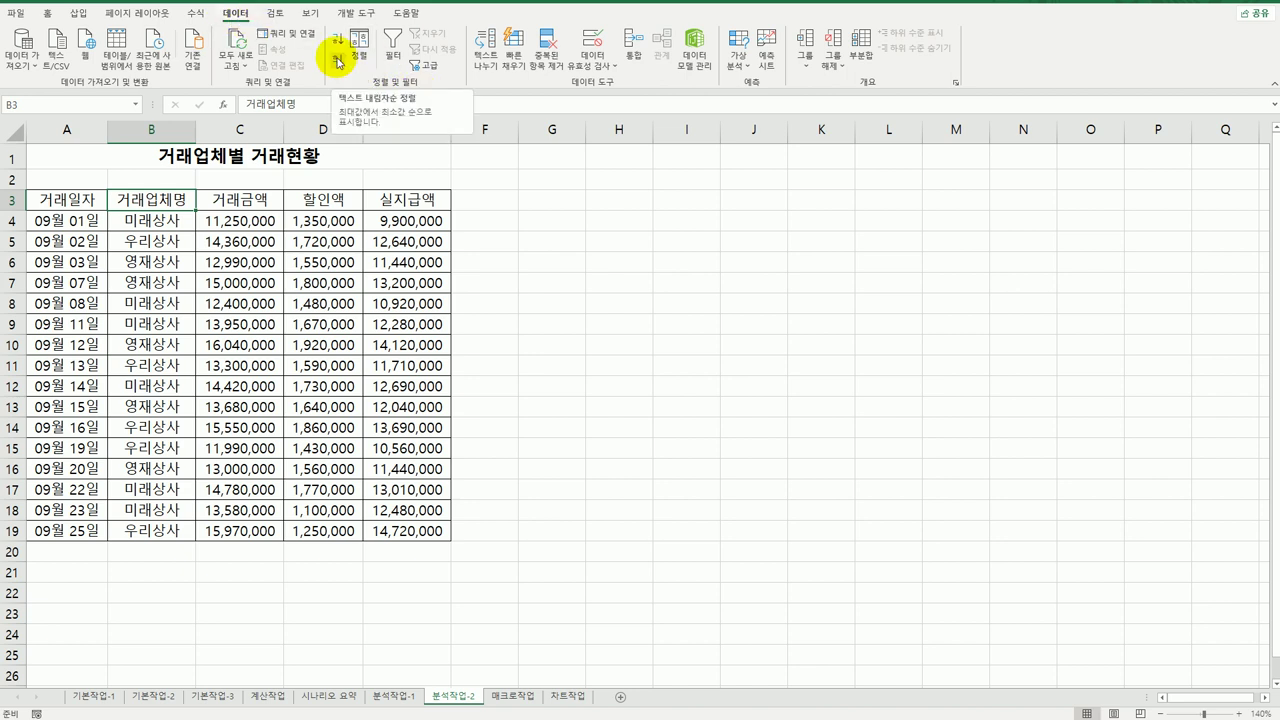
click(339, 62)
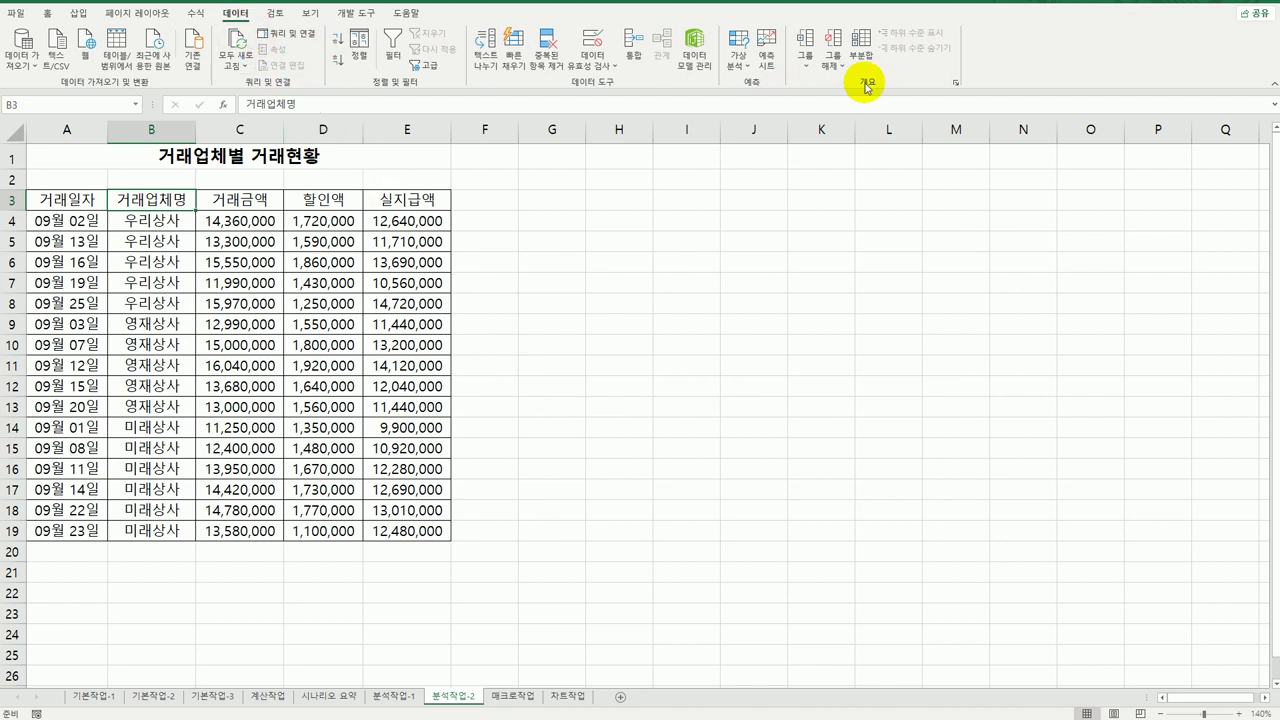
Add subtotals grouped by 거래업체명 using the 합계 function on 거래금액 and 할인액, leaving out 실지급액.
click(862, 48)
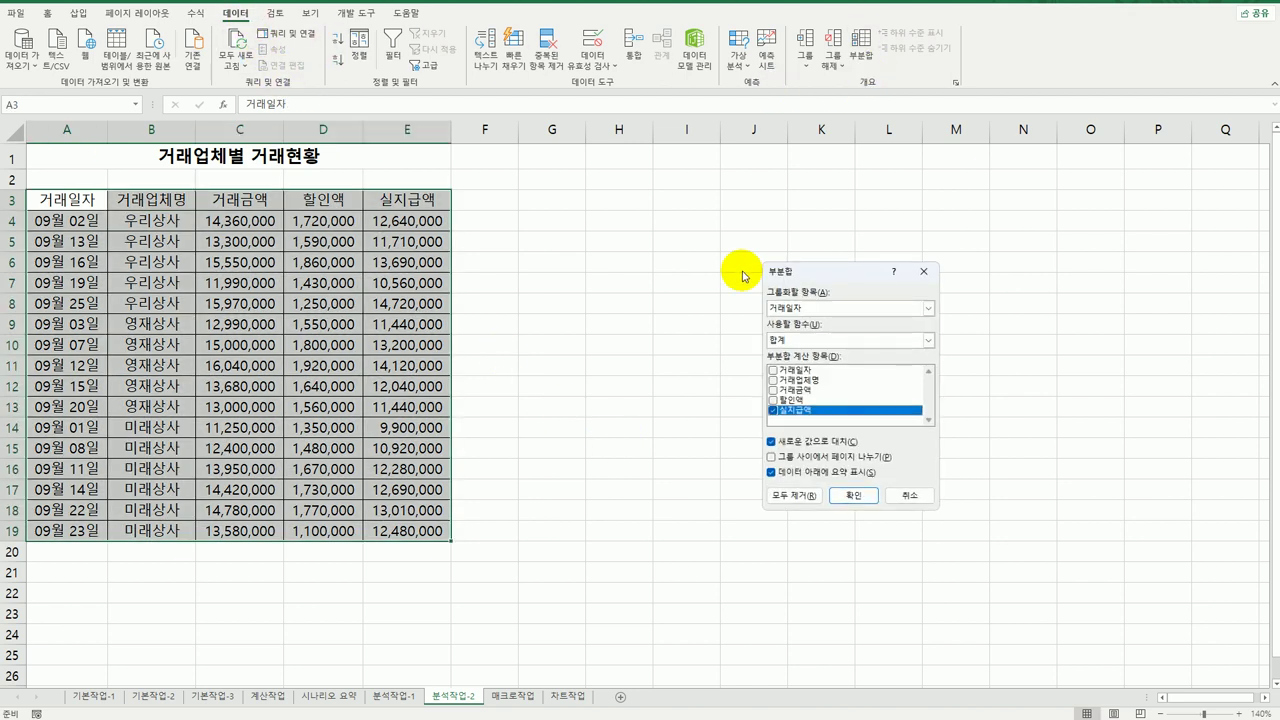
drag(815, 270, 575, 197)
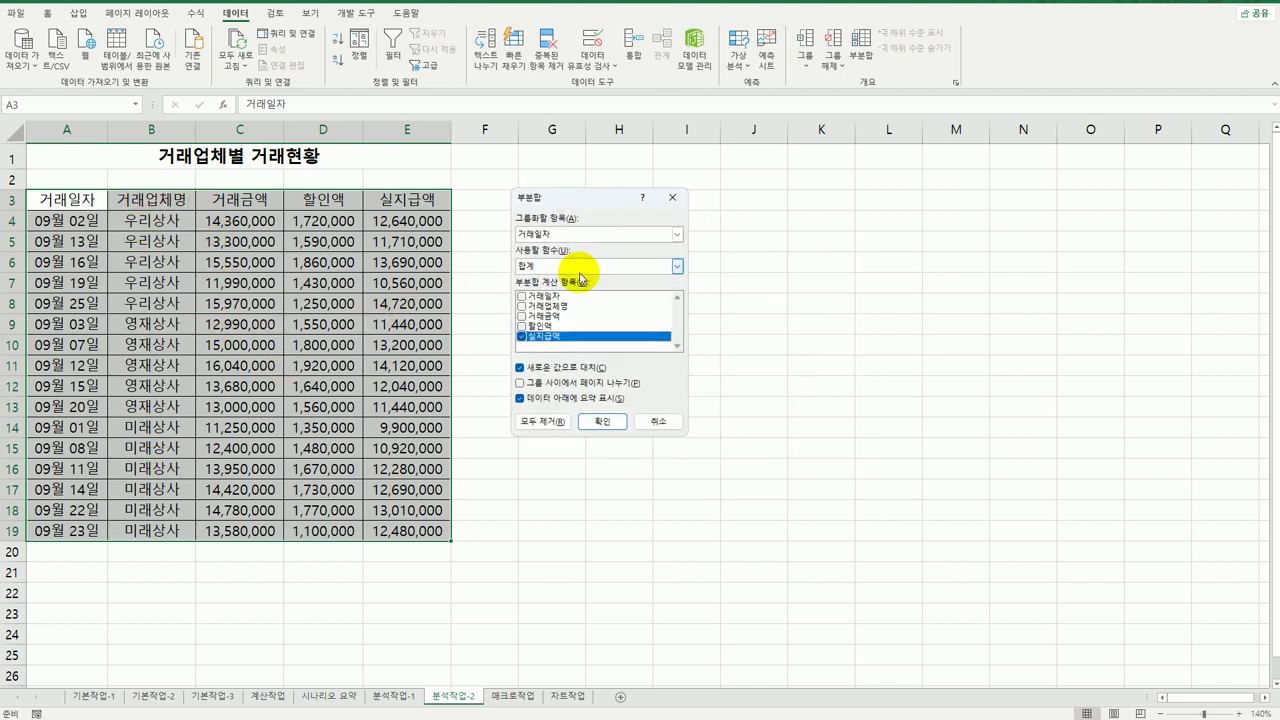
click(568, 233)
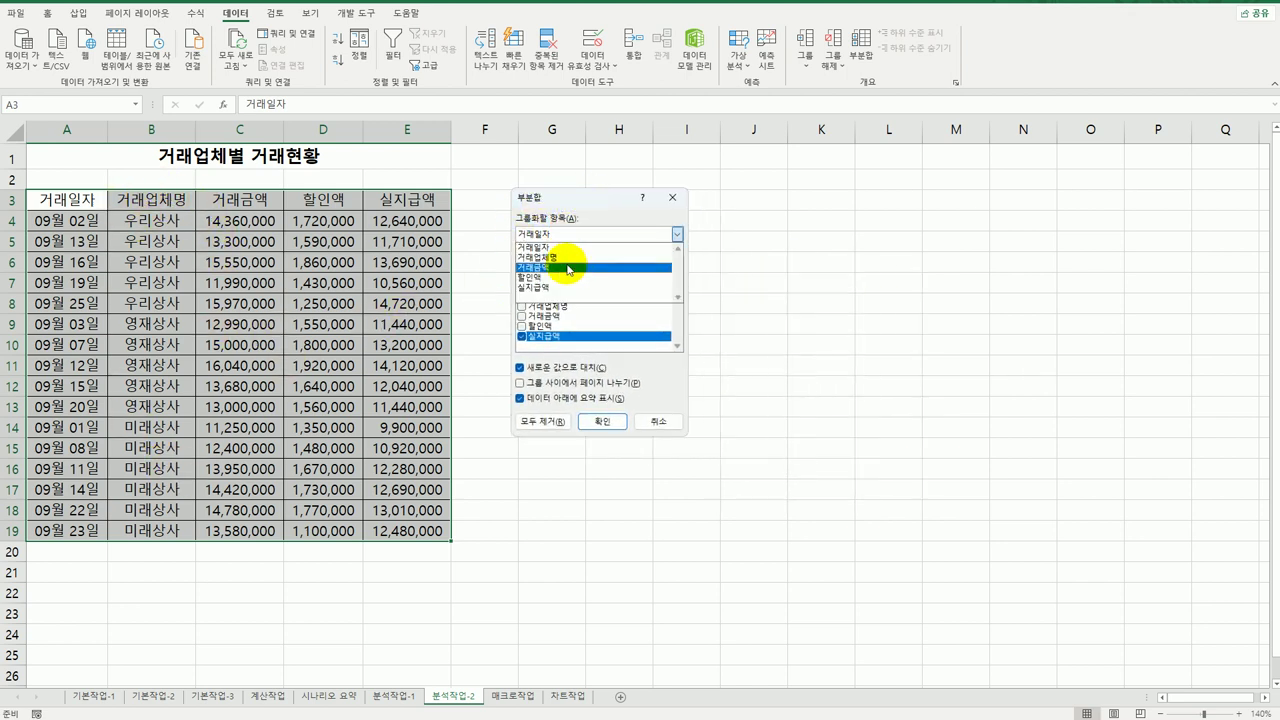
click(567, 260)
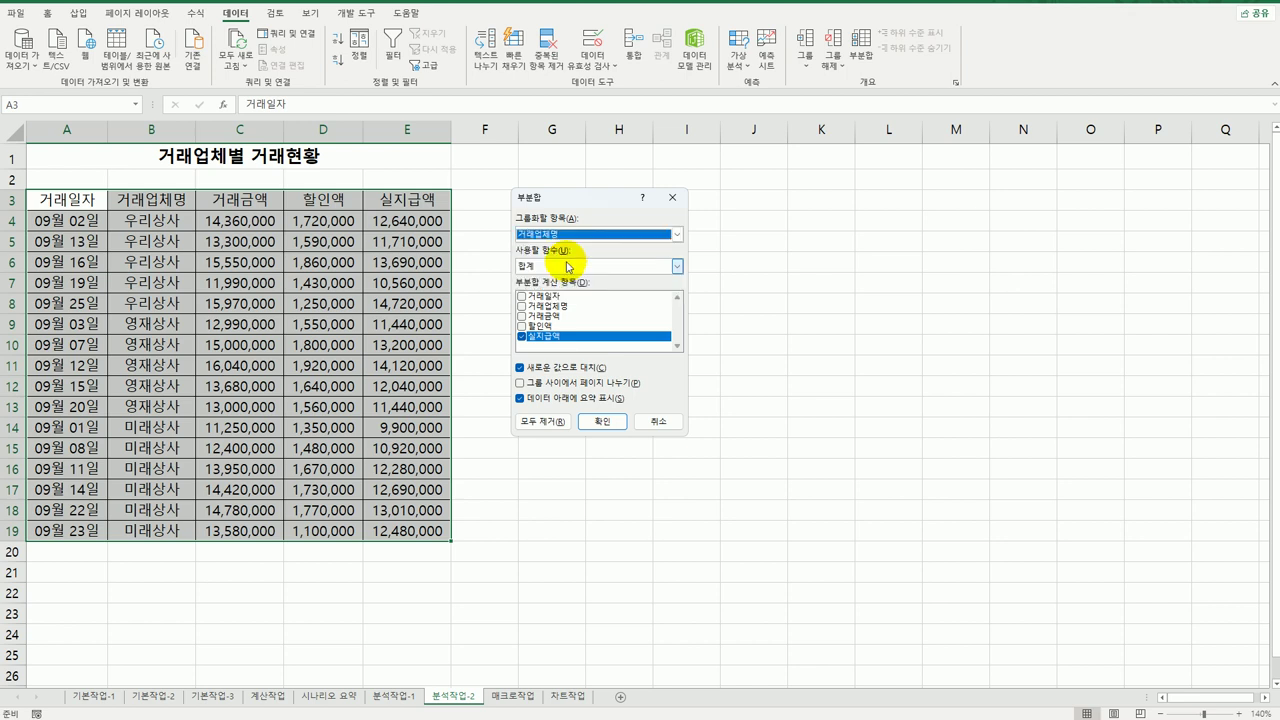
click(522, 316)
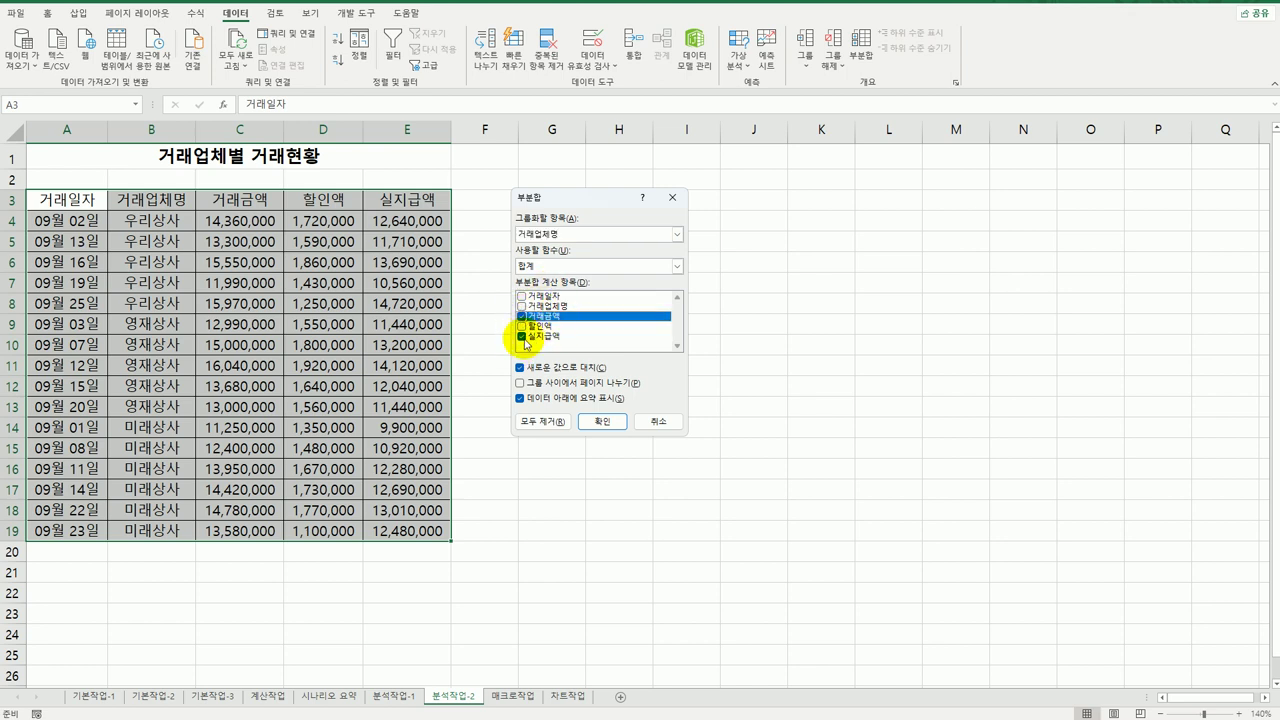
click(522, 337)
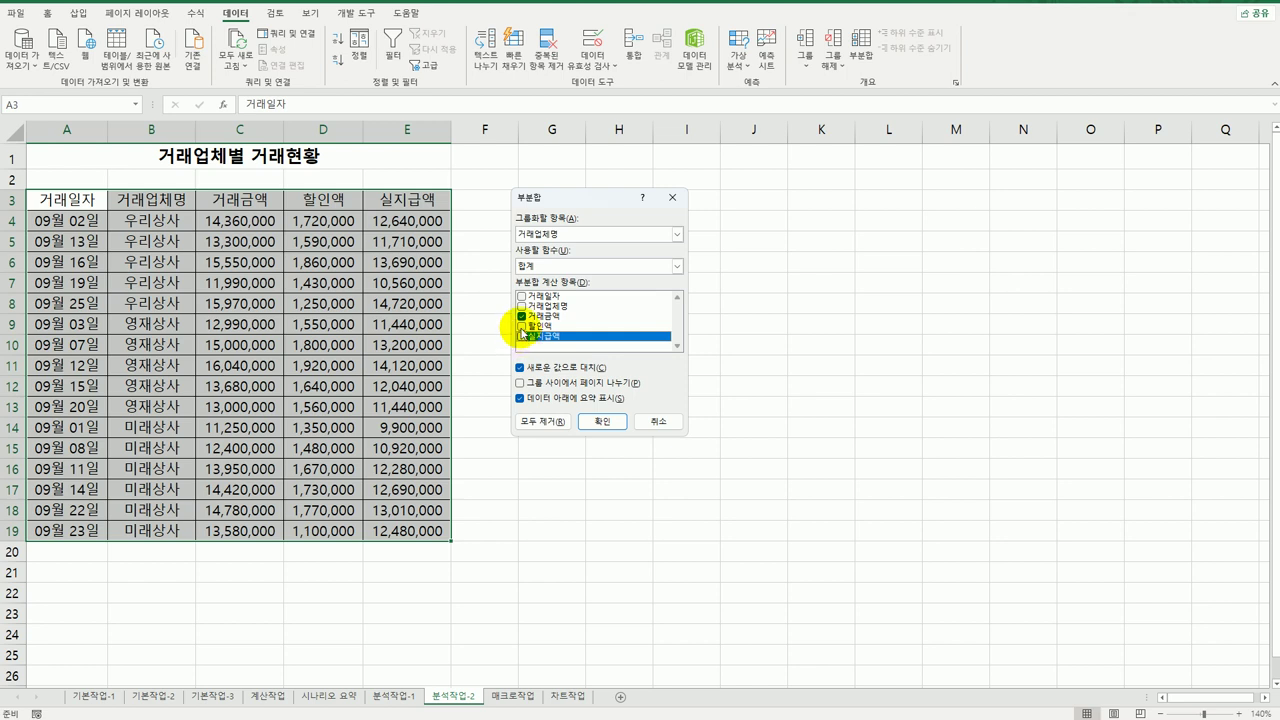
click(522, 326)
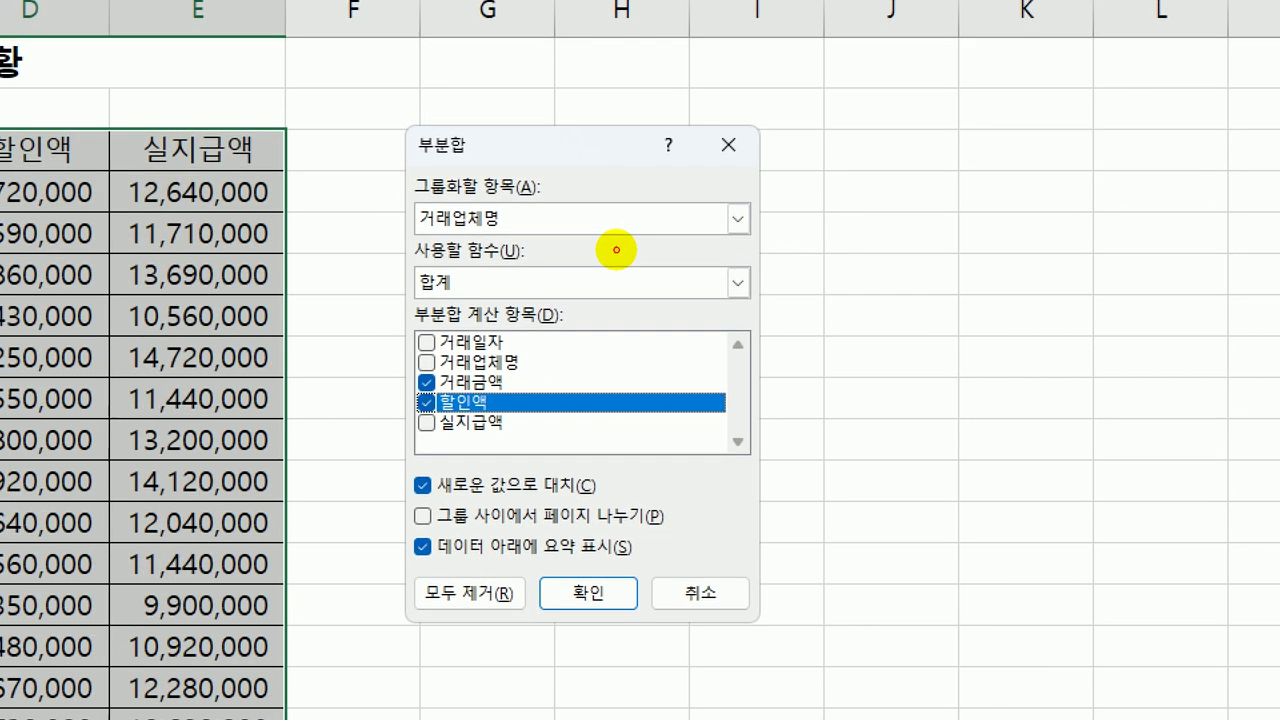
mouse_move(526, 223)
mouse_down()
mouse_move(520, 206)
mouse_move(400, 210)
mouse_move(522, 226)
mouse_move(530, 213)
mouse_up()
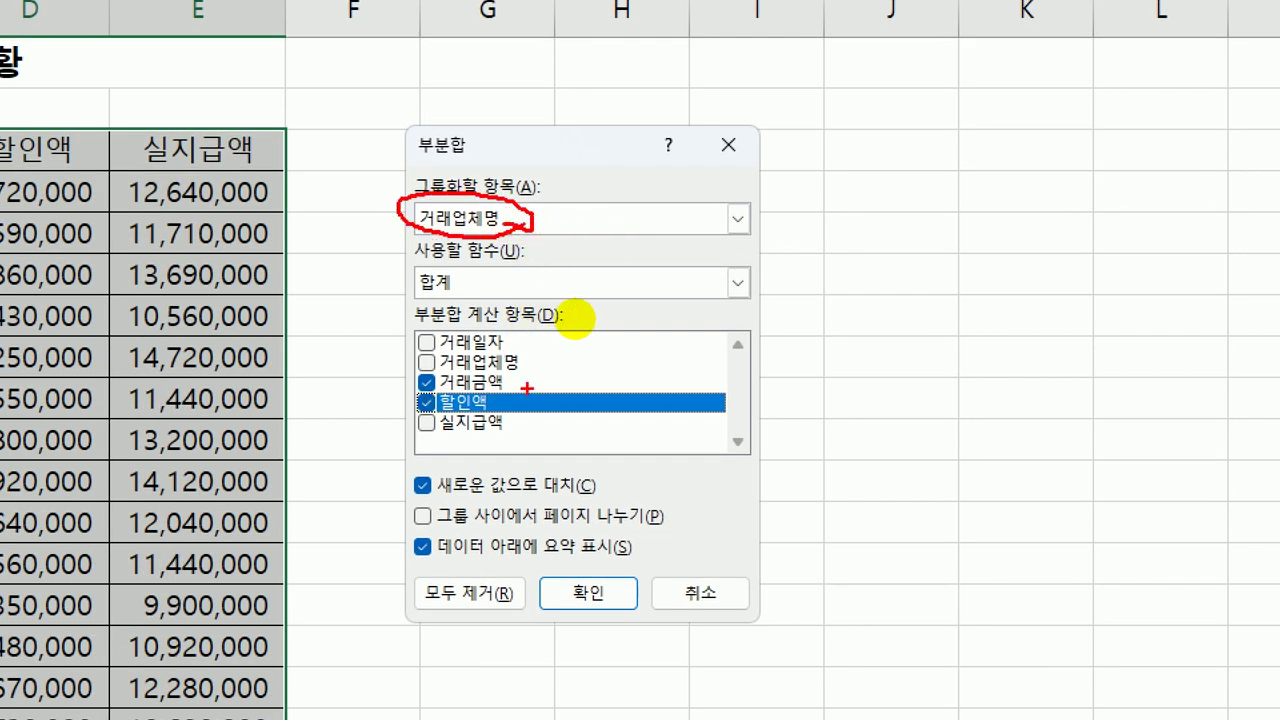
drag(517, 378, 543, 395)
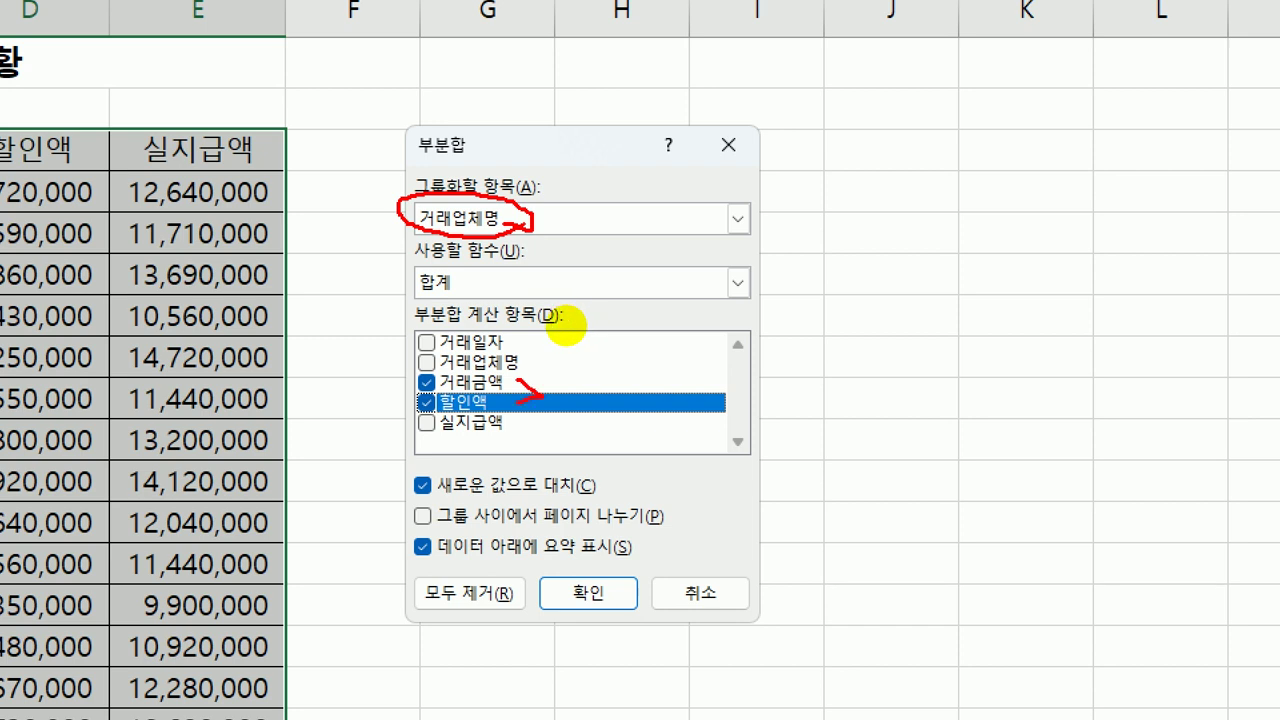
mouse_move(513, 272)
mouse_down()
mouse_move(495, 255)
mouse_move(470, 305)
mouse_up()
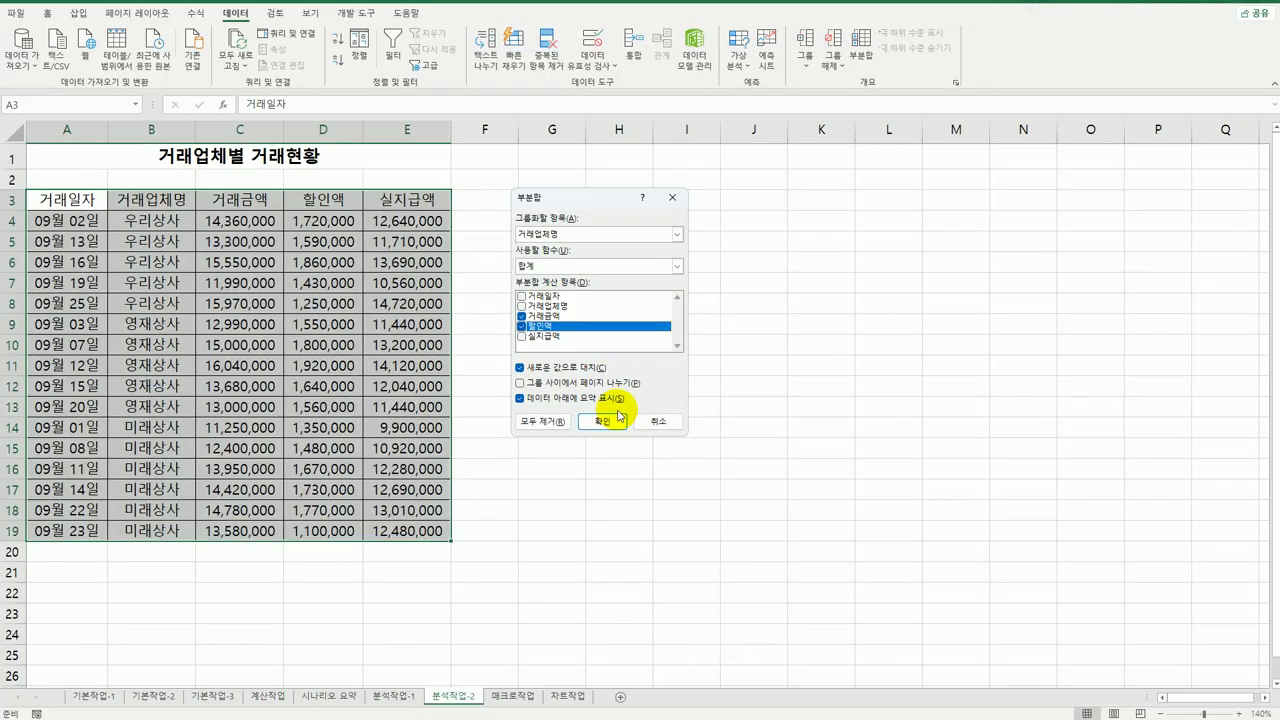
click(602, 424)
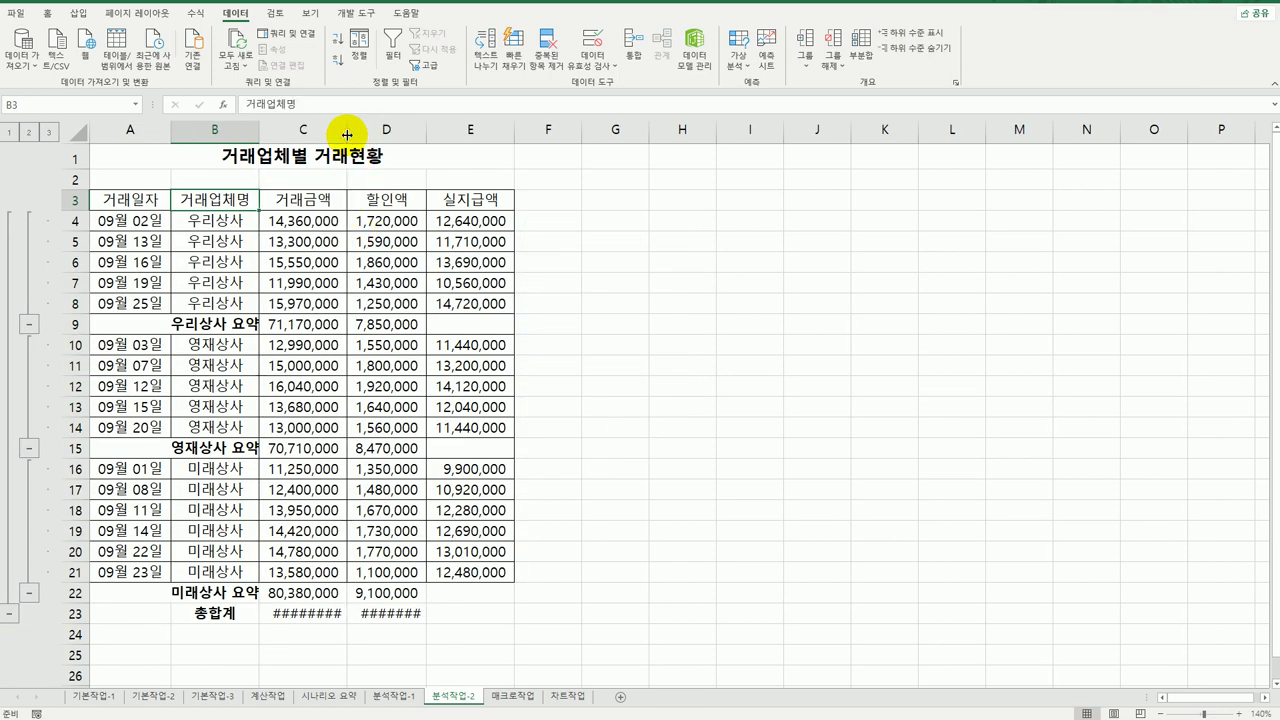
Add a second subtotal by 거래업체명 using the 평균 function on 실지급액 only, without replacing the existing subtotals.
click(858, 52)
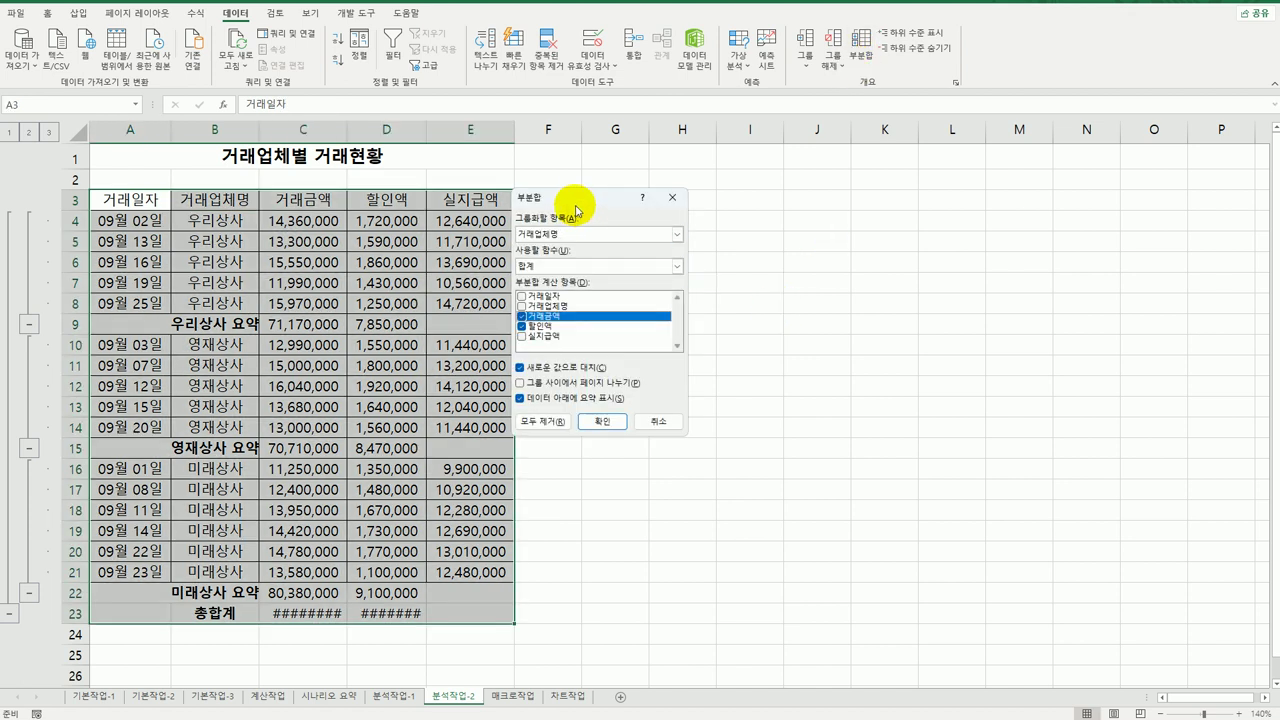
drag(576, 208, 638, 212)
click(739, 270)
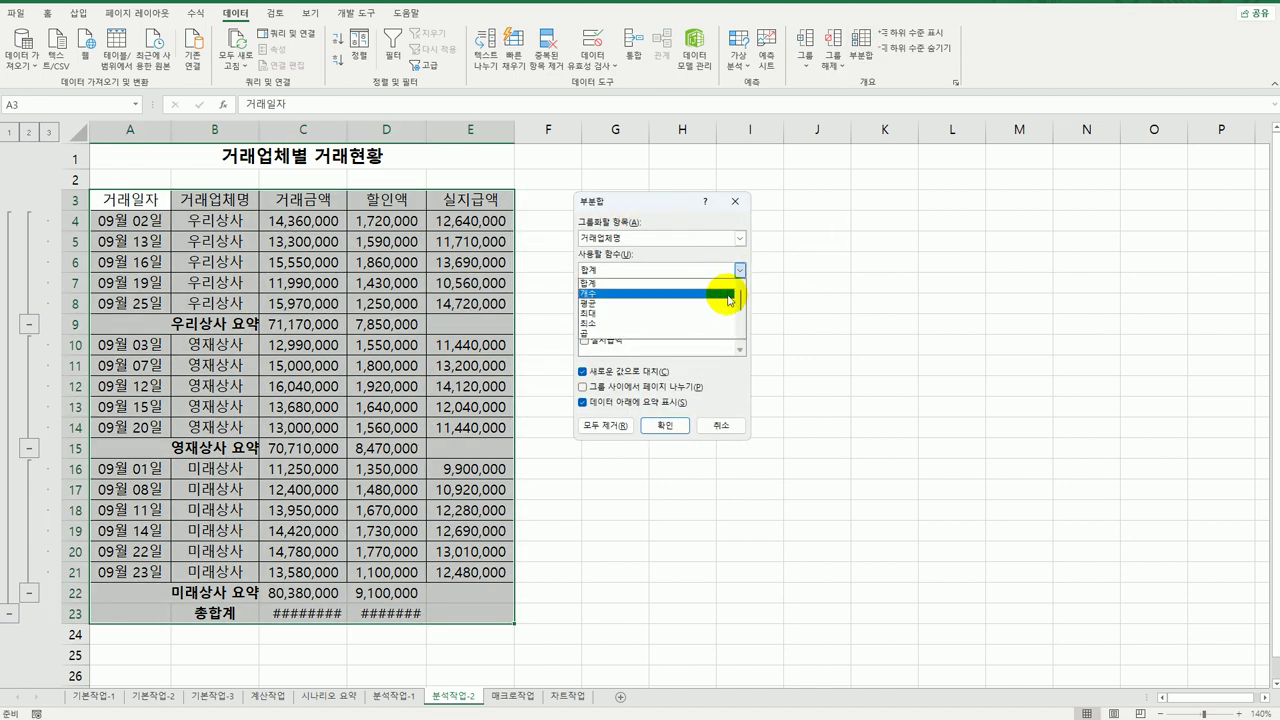
click(721, 304)
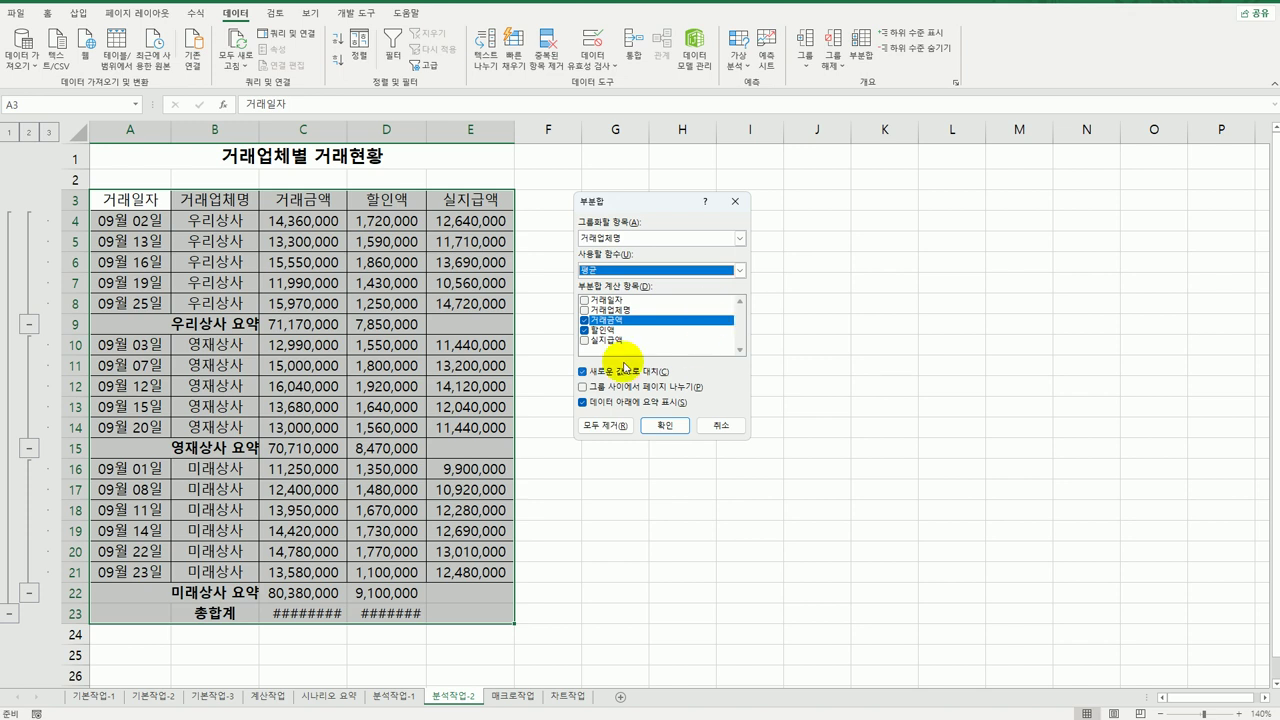
click(584, 320)
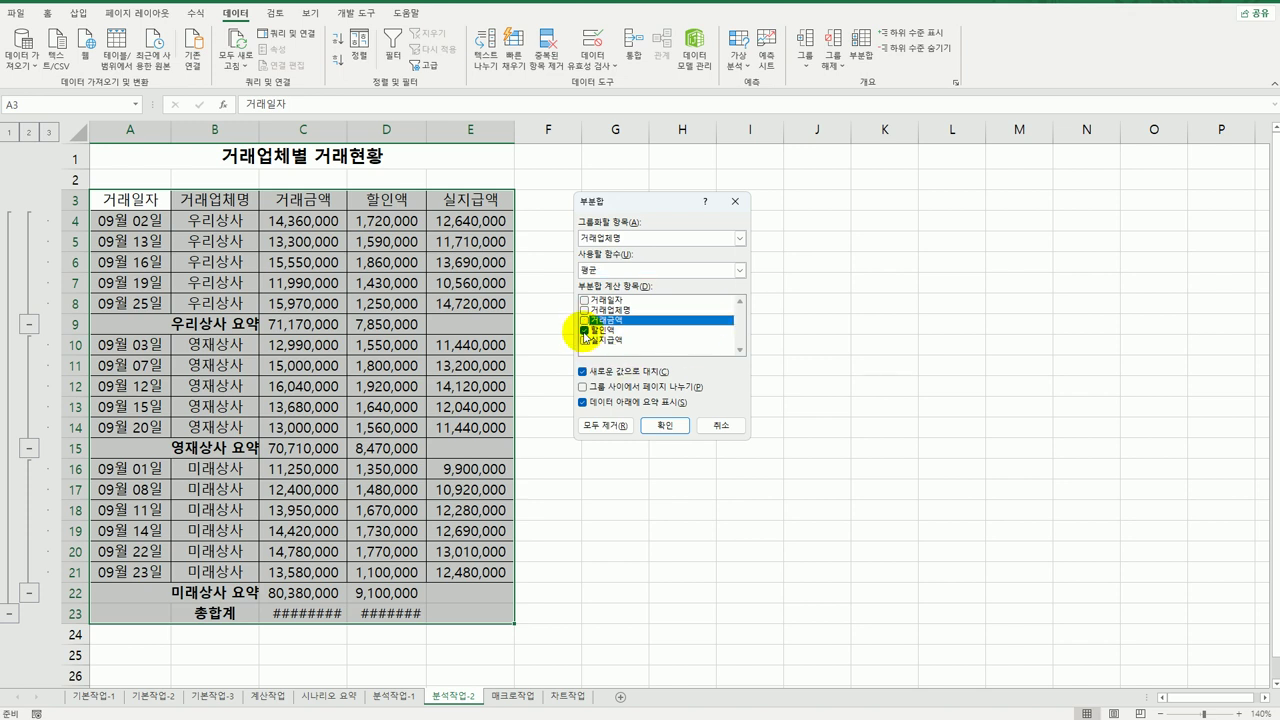
click(584, 330)
click(584, 340)
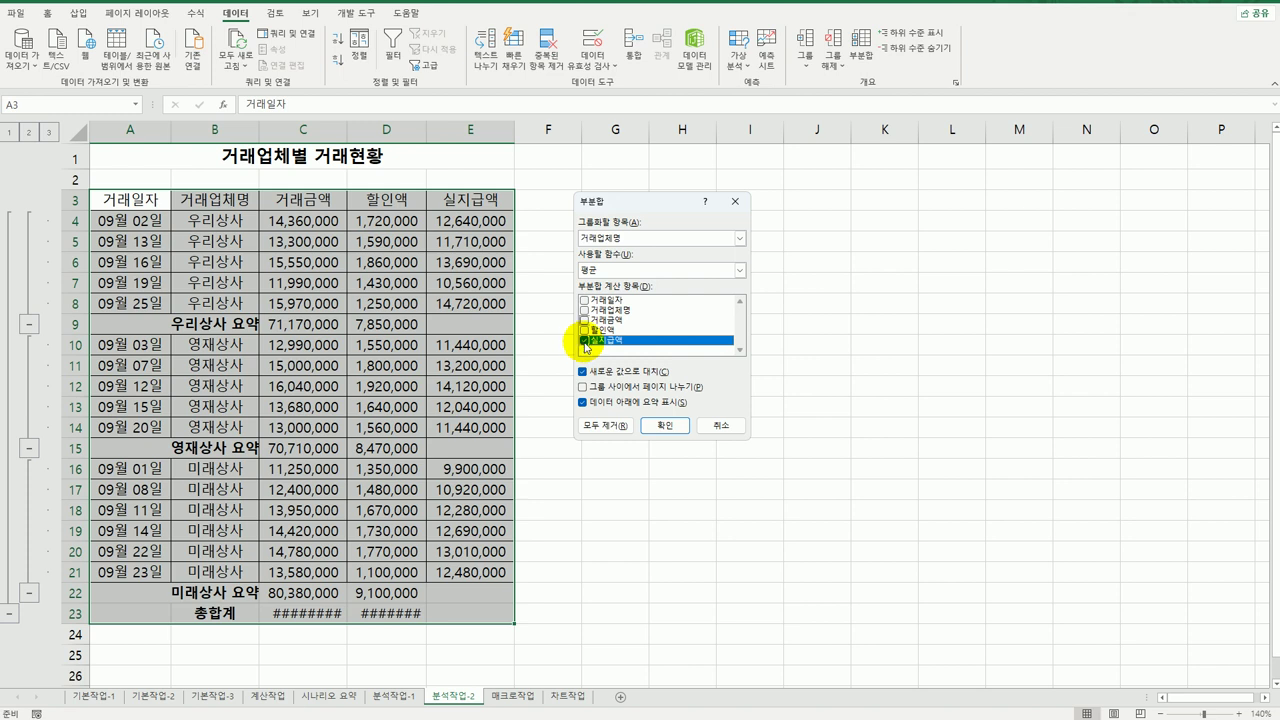
click(583, 372)
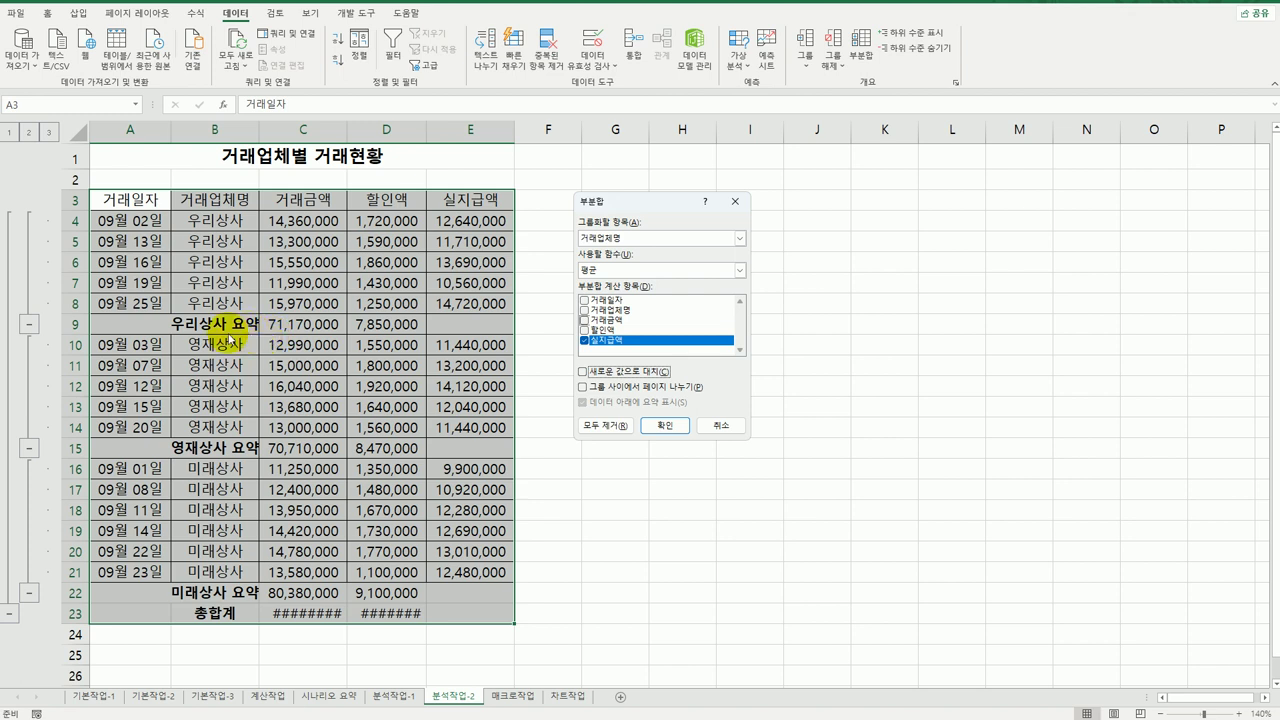
click(600, 270)
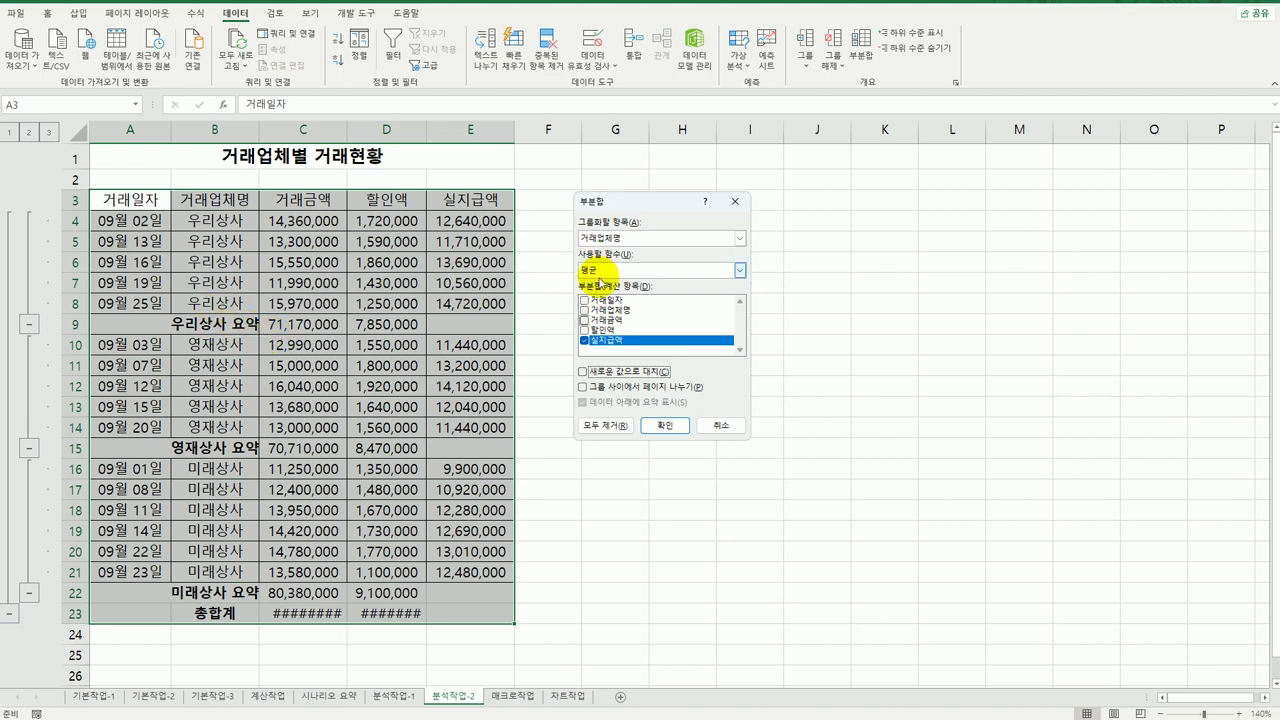
click(665, 425)
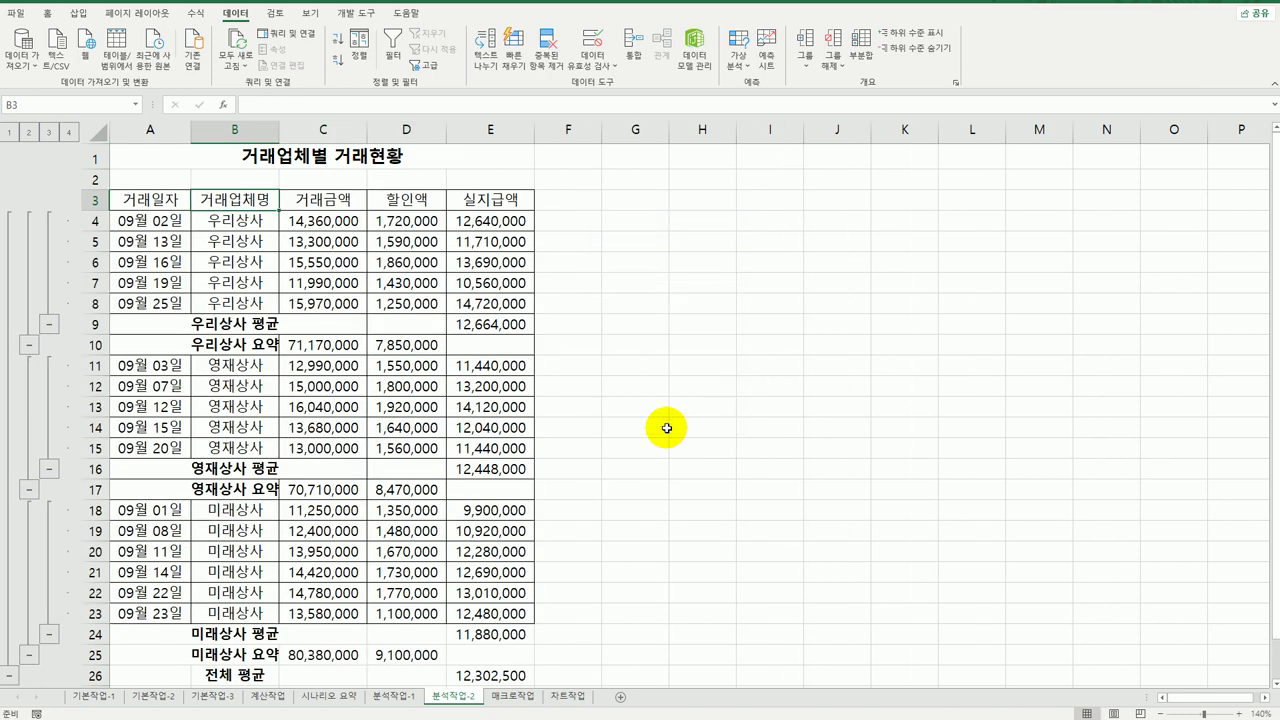
Widen columns B, C and D so the summary labels and grand totals fit in their cells.
click(666, 428)
scroll(578, 436, down, 3)
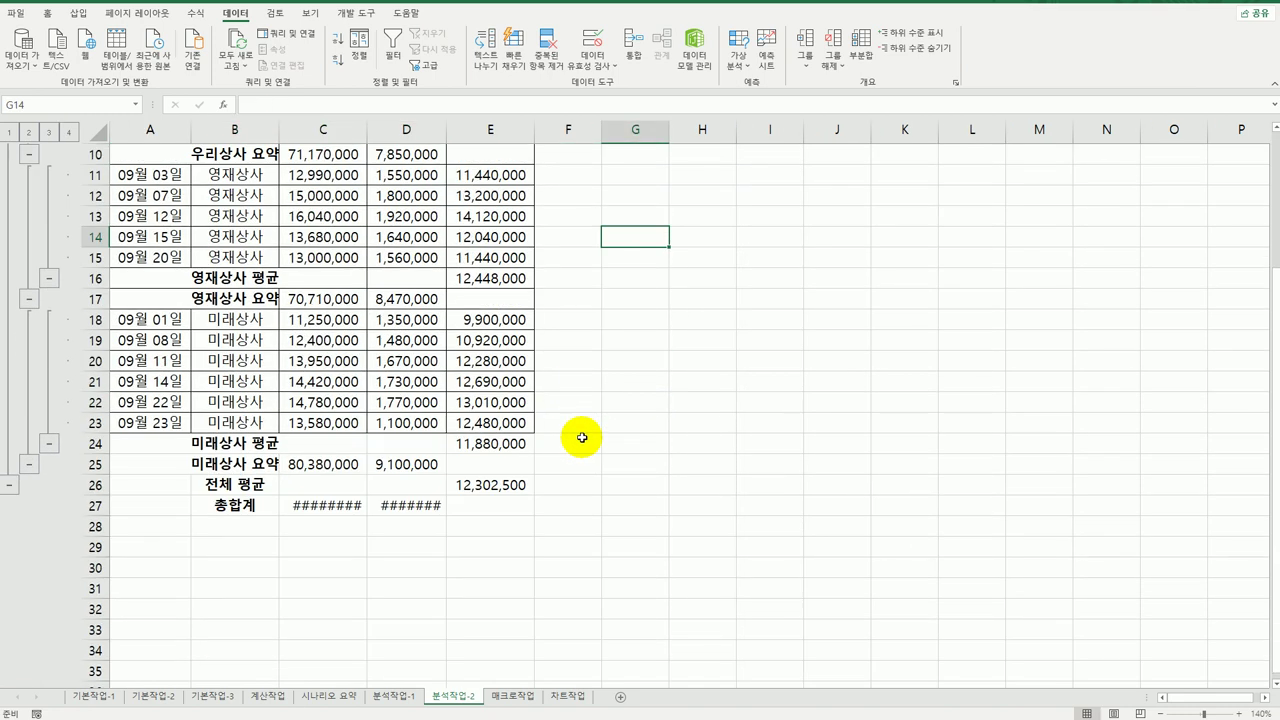
scroll(575, 400, up, 2)
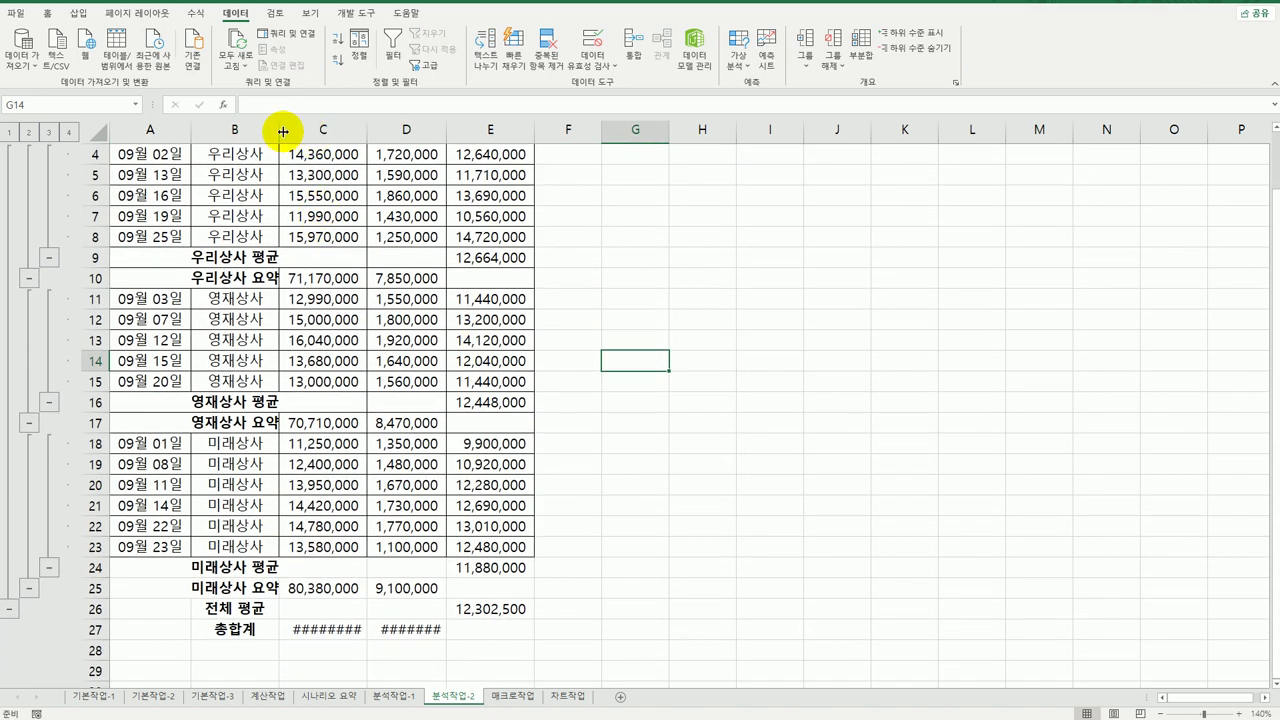
drag(280, 131, 491, 132)
scroll(680, 391, up, 1)
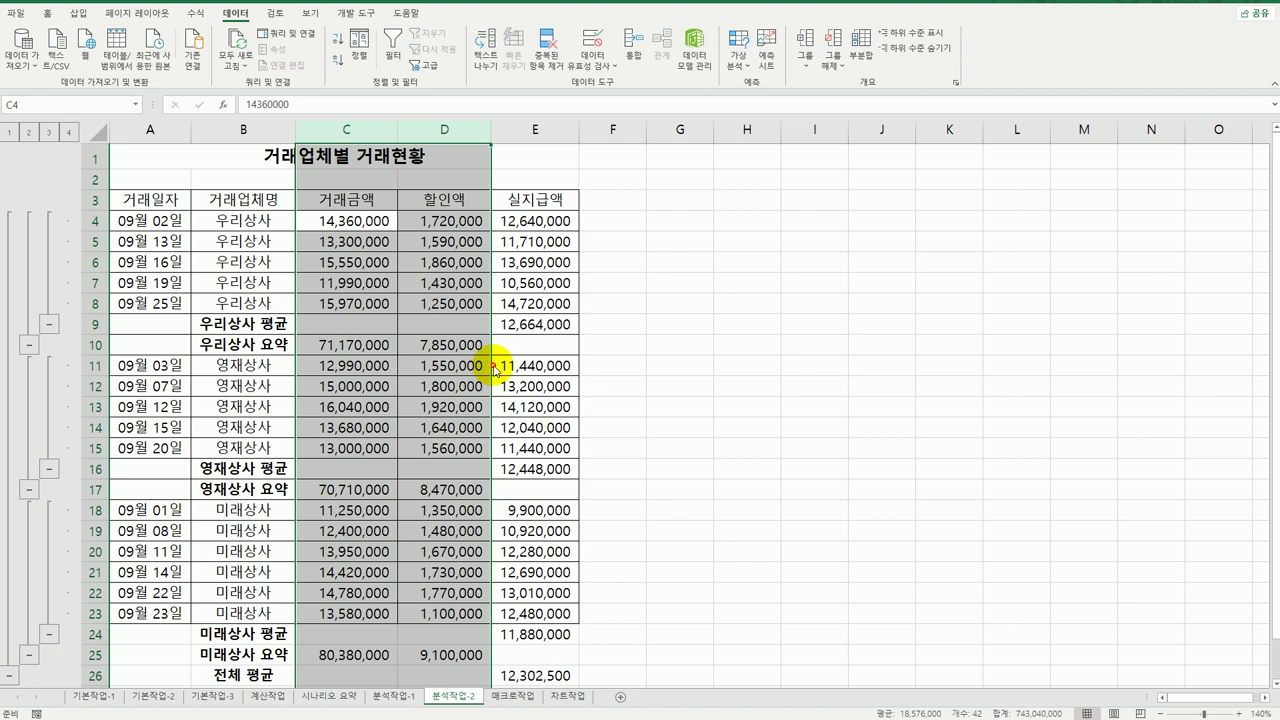
click(656, 426)
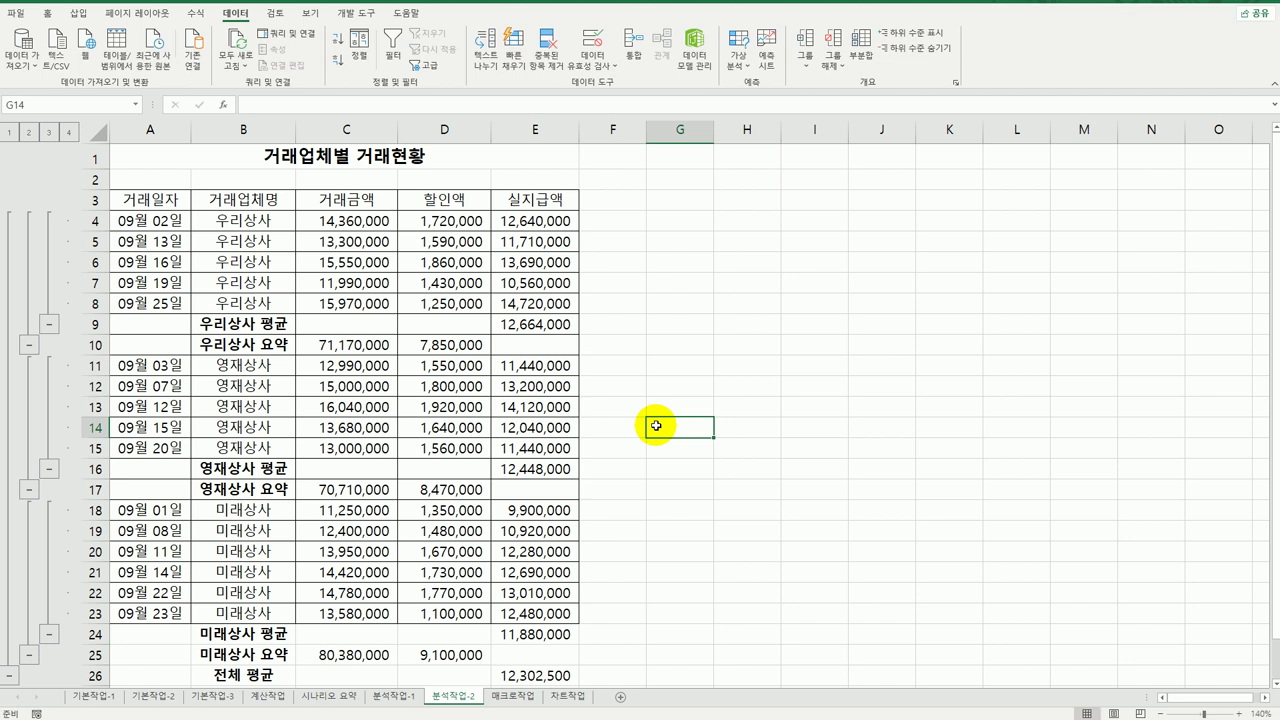
Go to the 매크로작업 sheet and draw a form control button covering cells B15:C16.
click(513, 697)
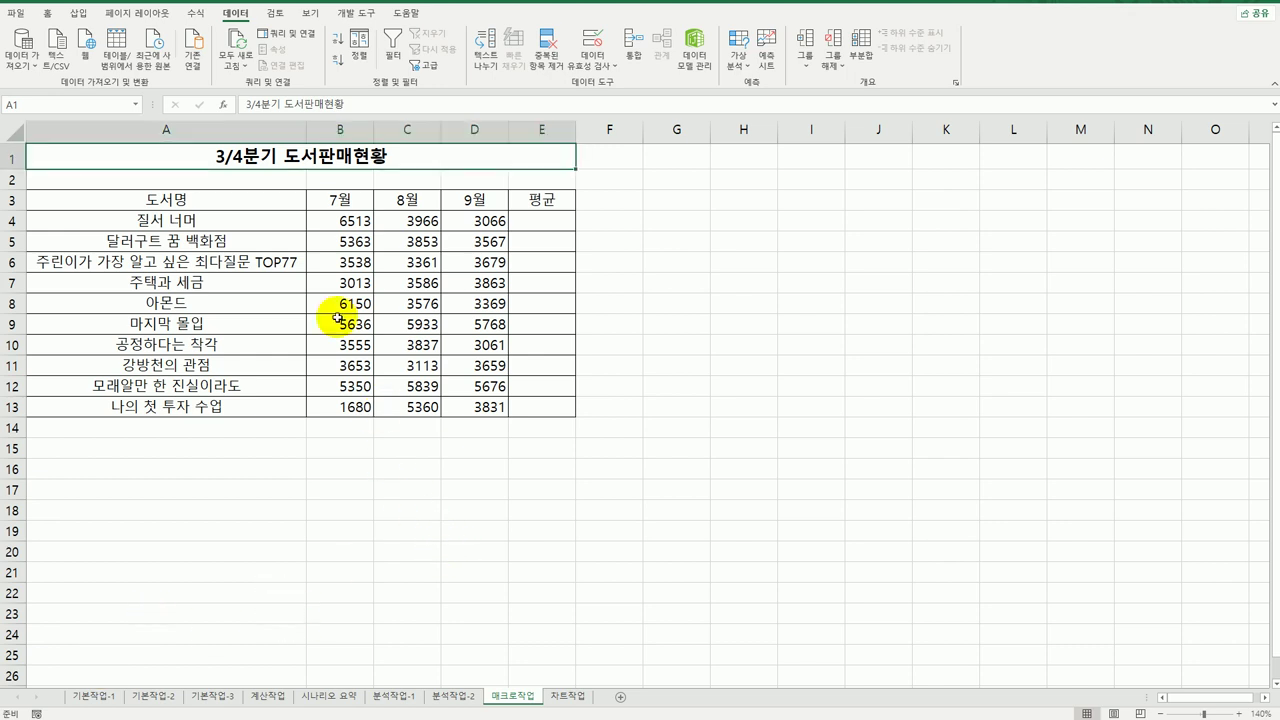
click(356, 13)
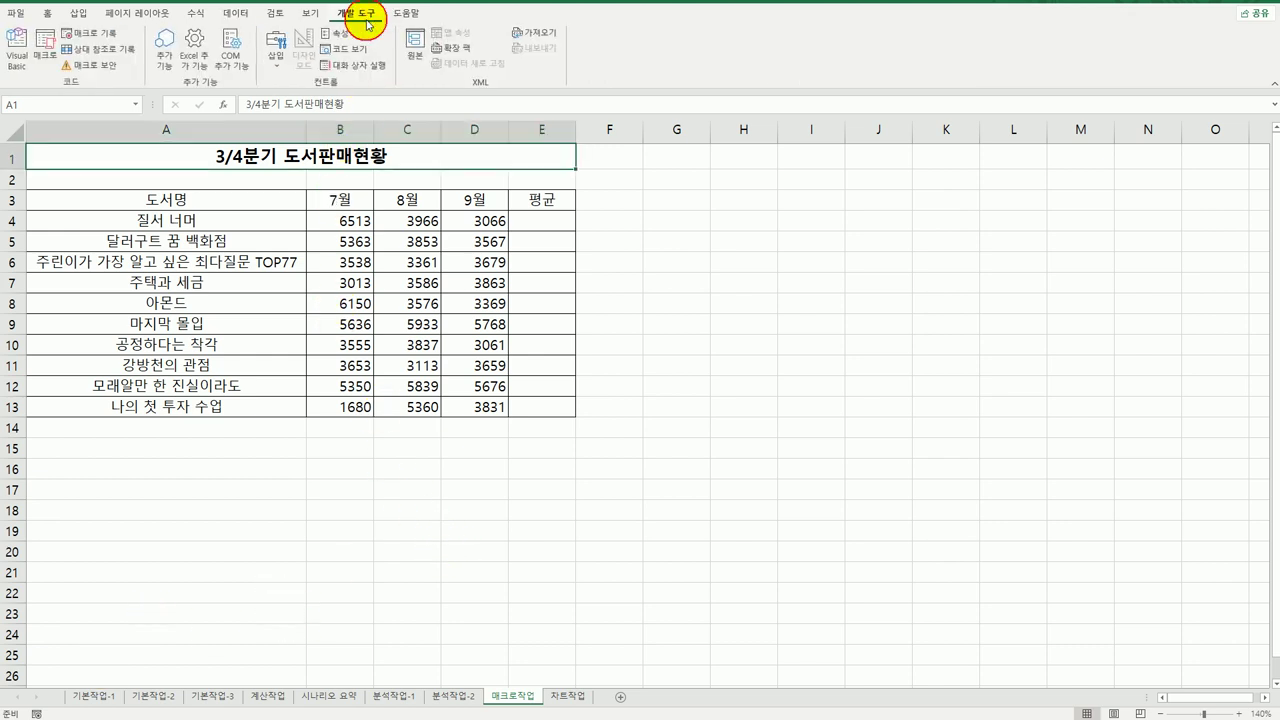
click(277, 52)
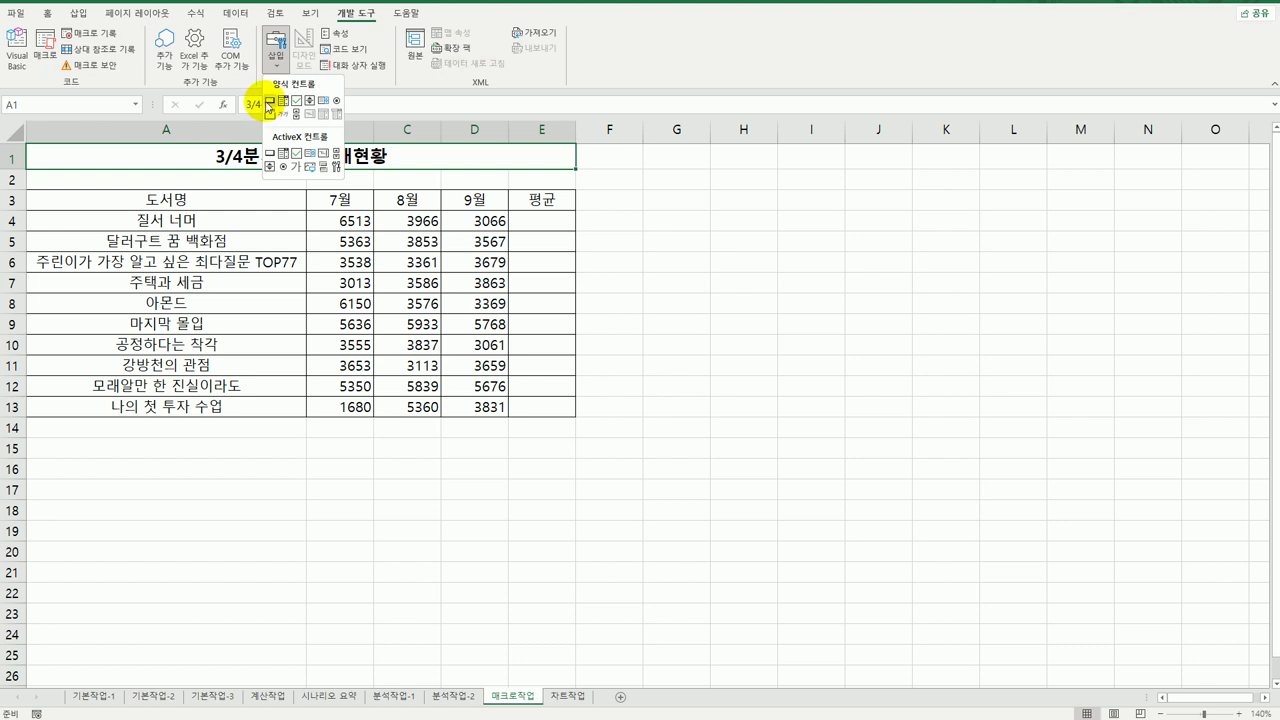
click(269, 101)
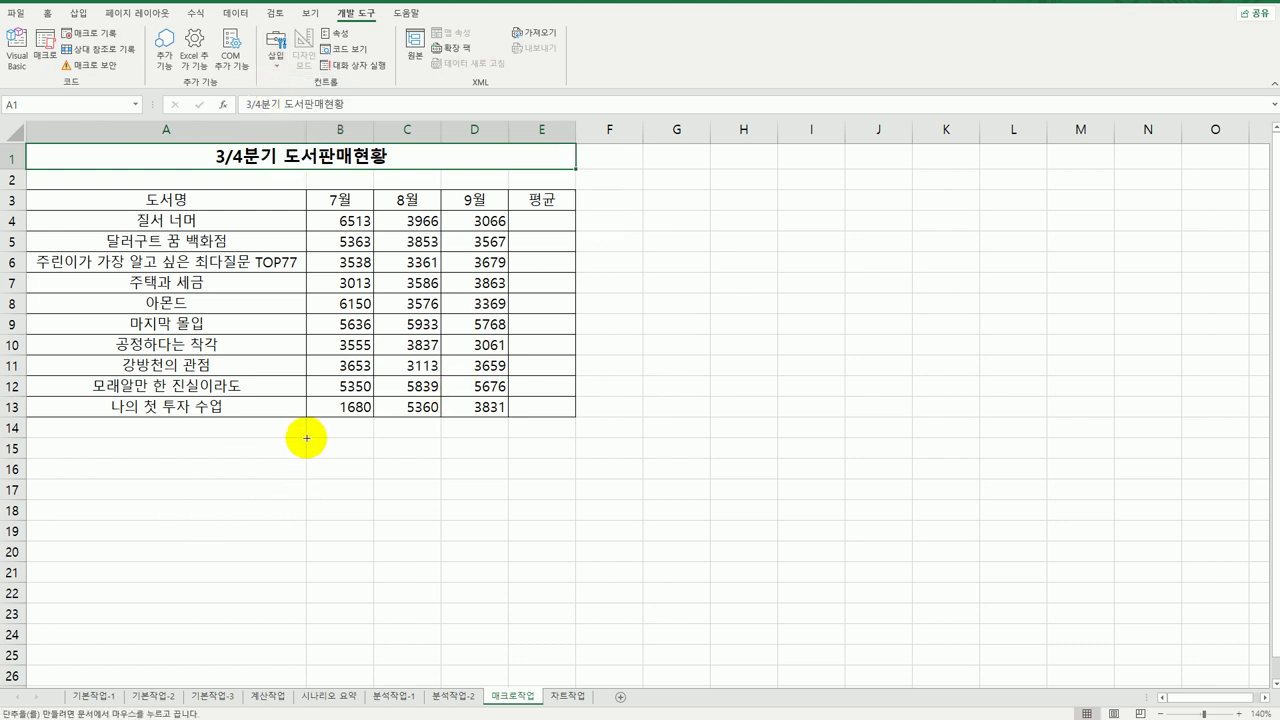
drag(306, 438, 426, 480)
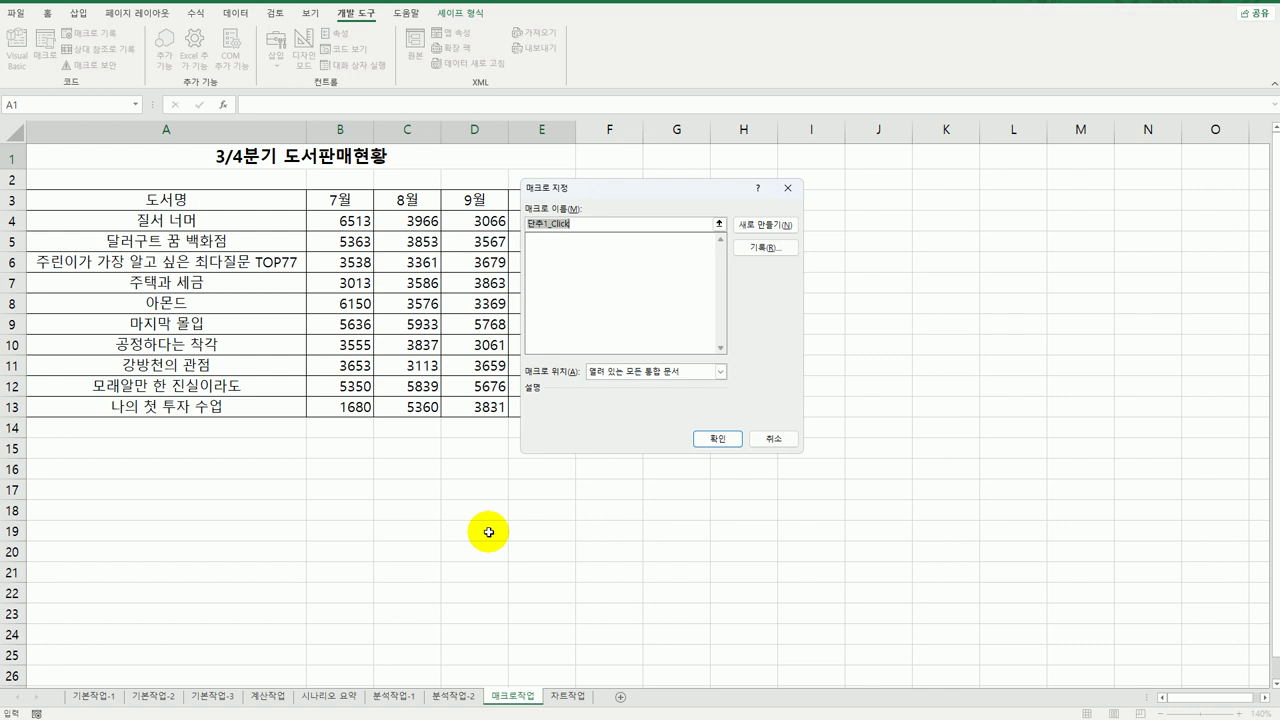
Name the button's macro 평균 and start recording it in the current workbook (현재 통합 문서).
text(ㅁ)
click(763, 247)
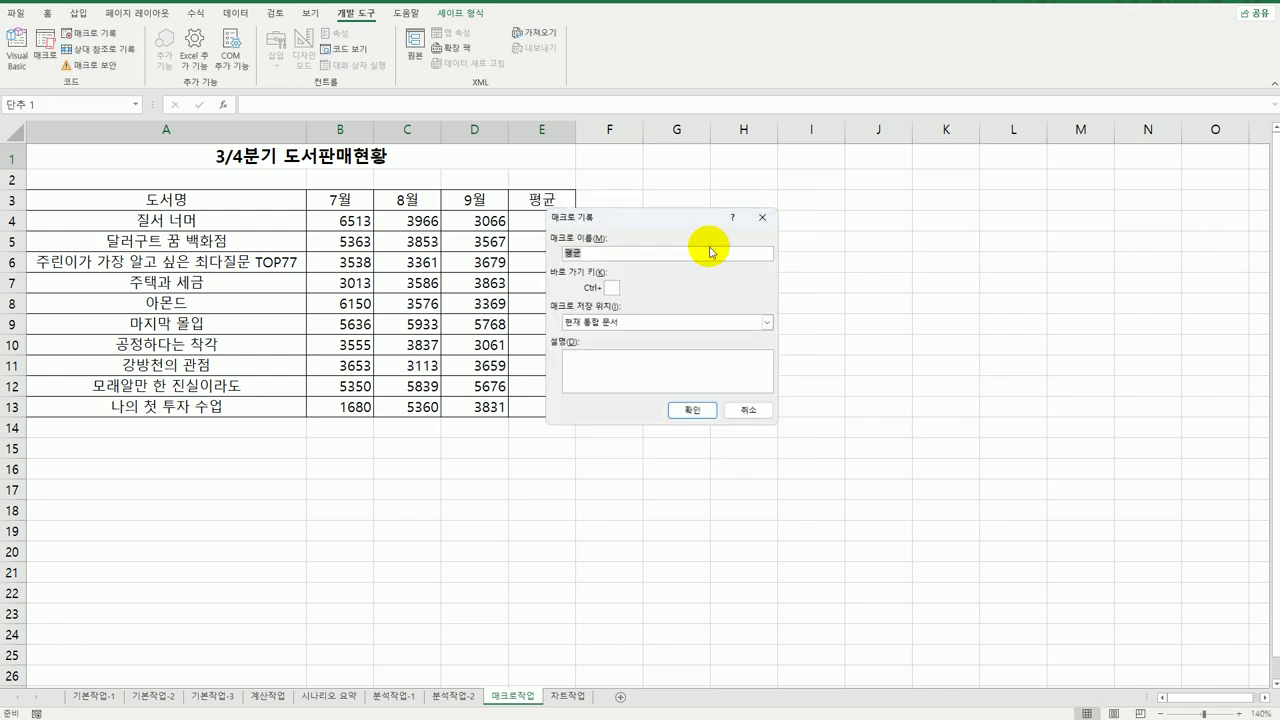
drag(679, 224, 772, 225)
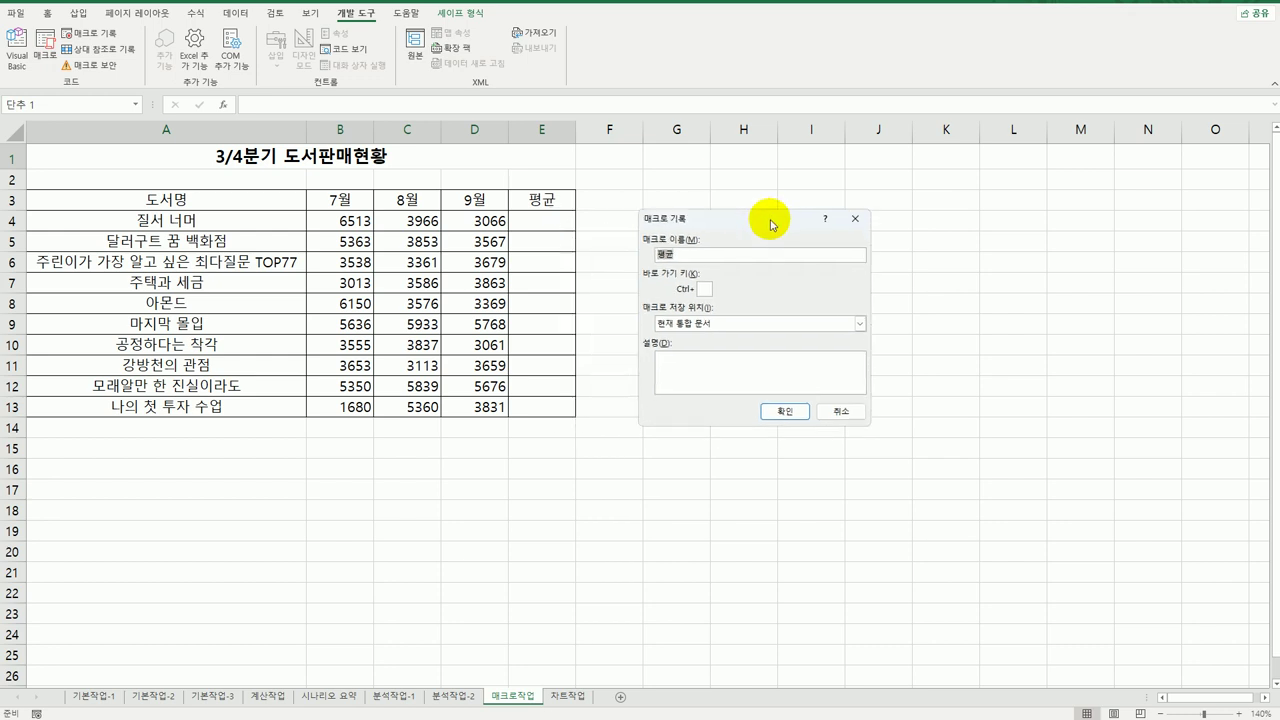
click(779, 411)
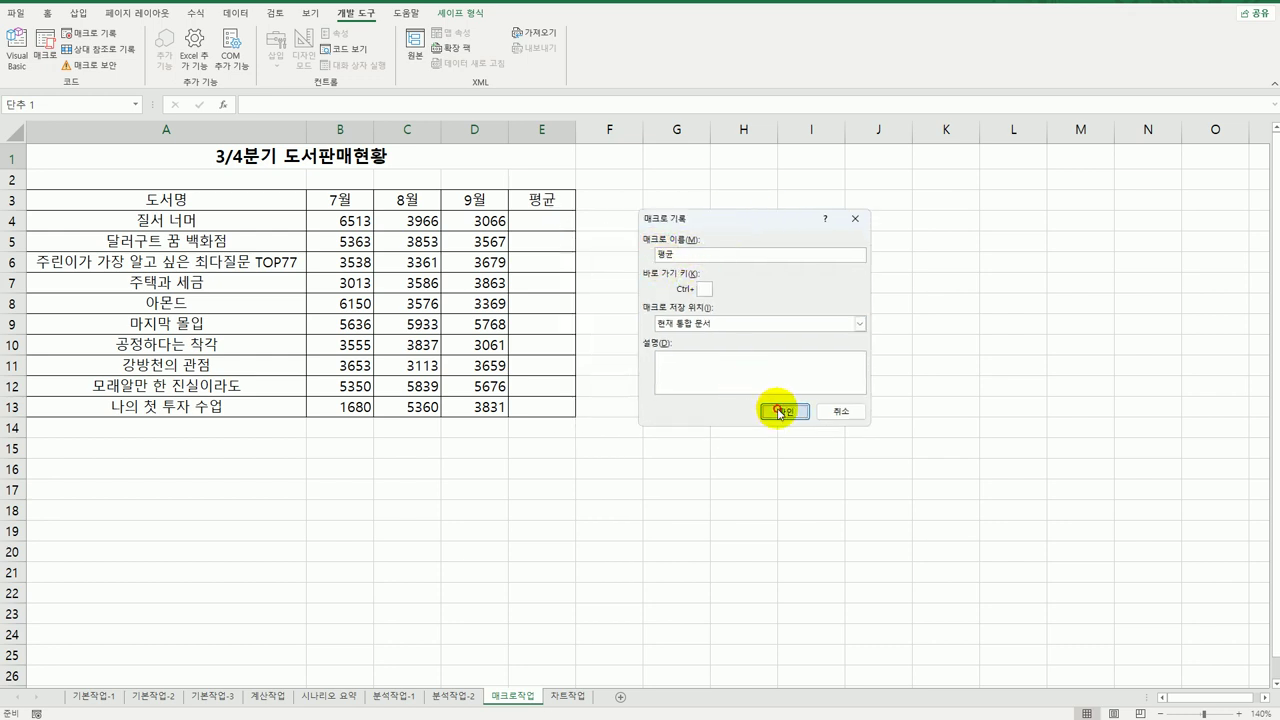
Enter the formula =AVERAGE(B4:D4) in cell E4.
click(560, 225)
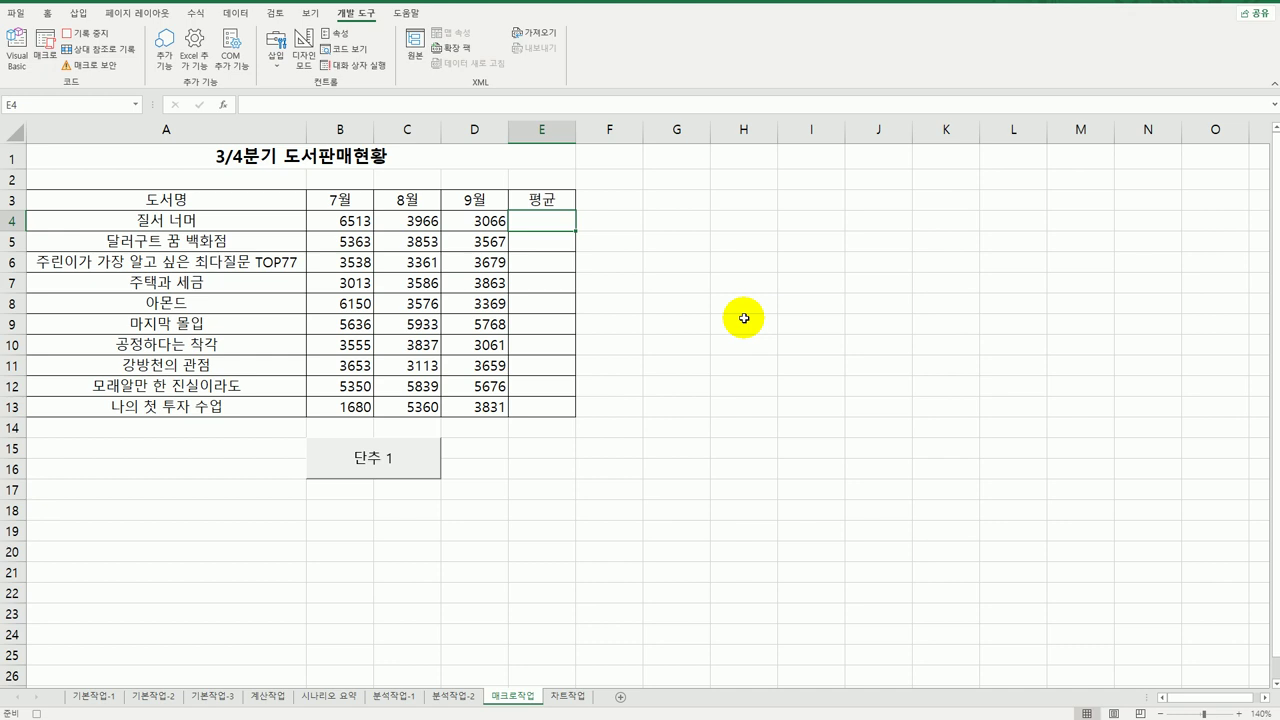
text(=)
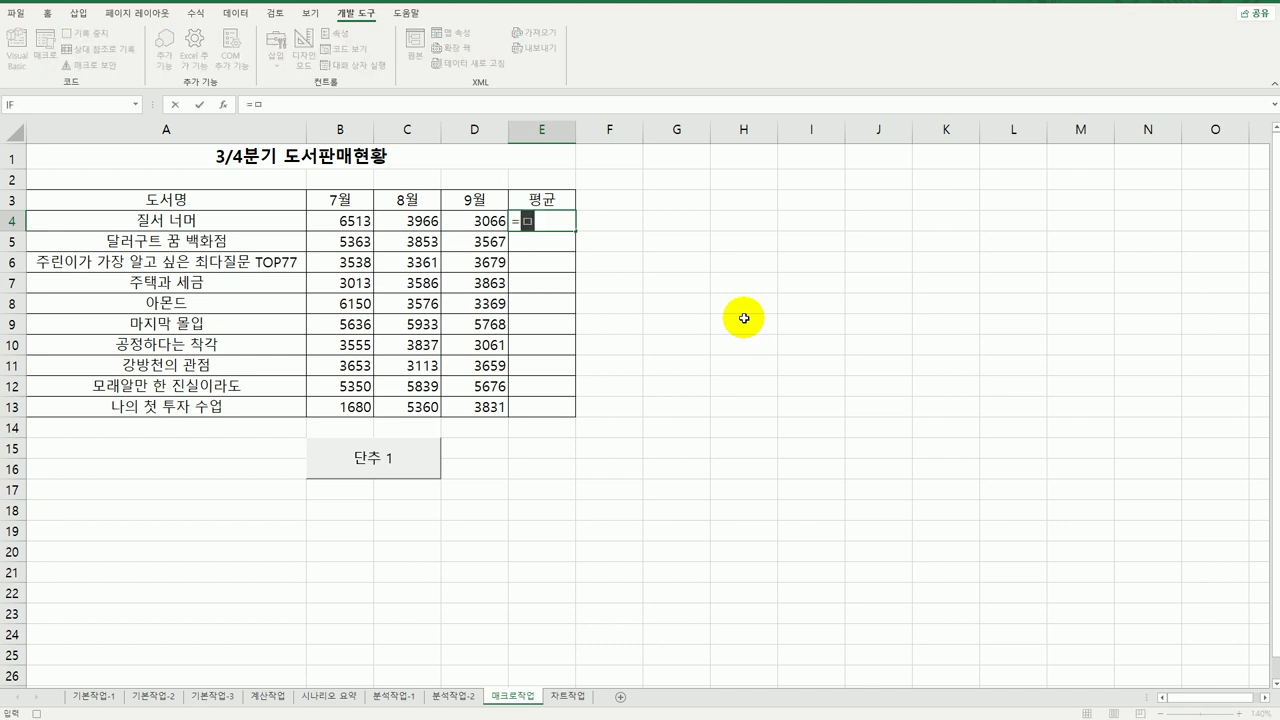
text(av)
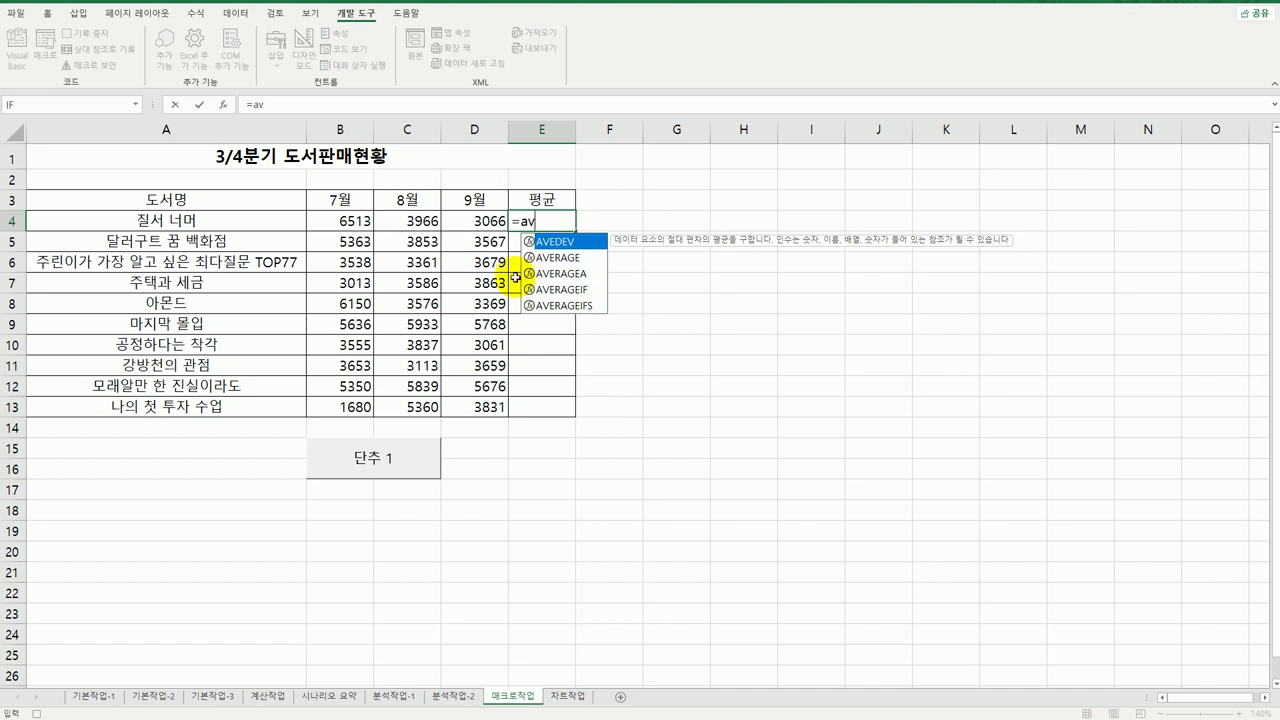
double_click(548, 257)
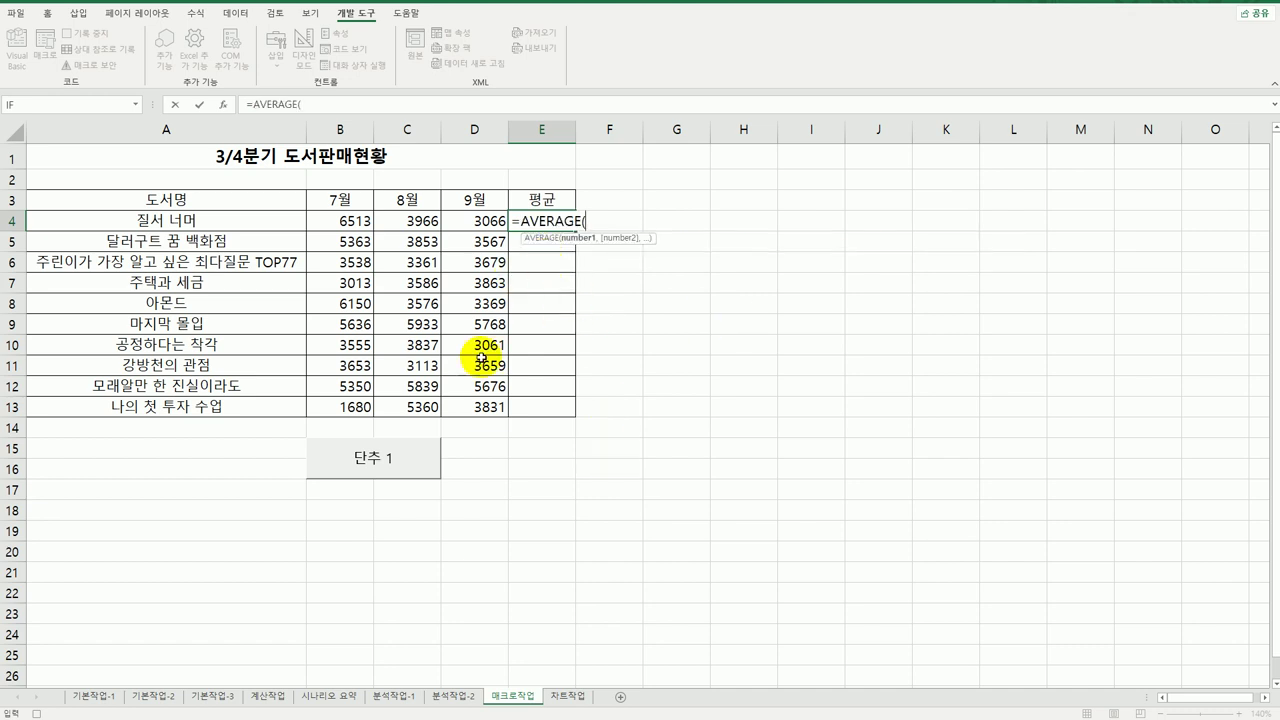
drag(343, 222, 490, 222)
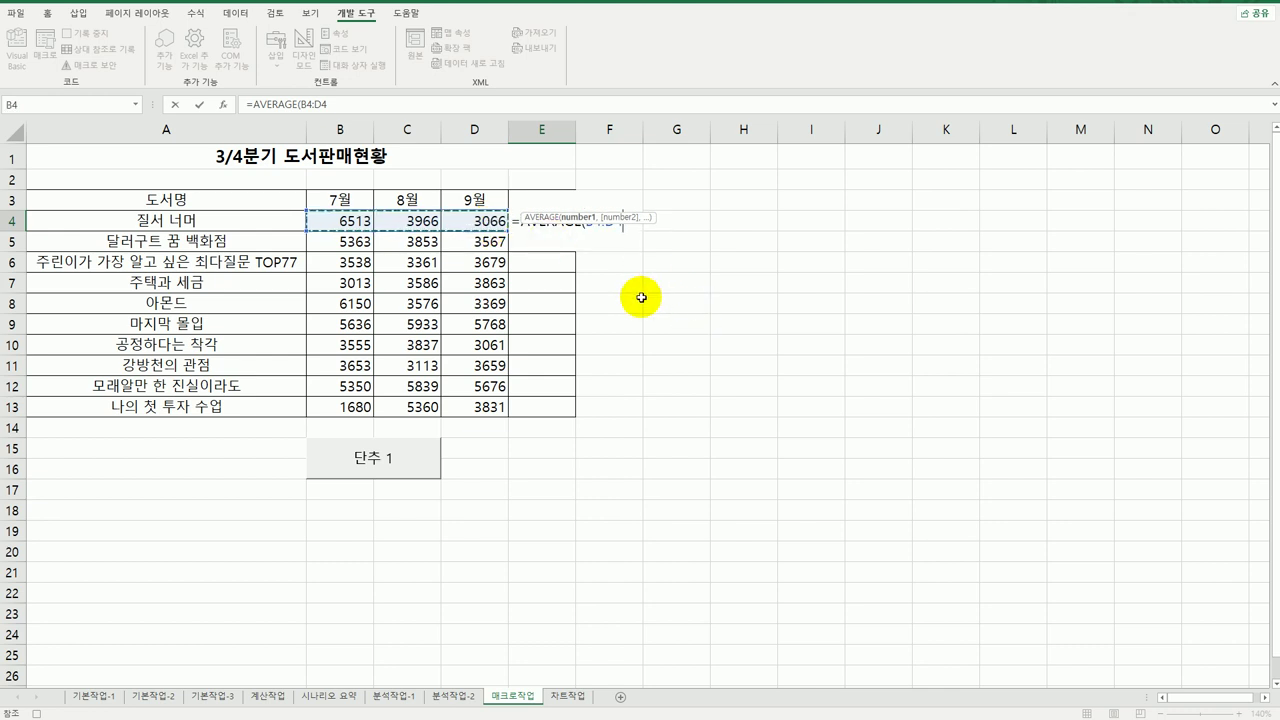
text())
key(Return)
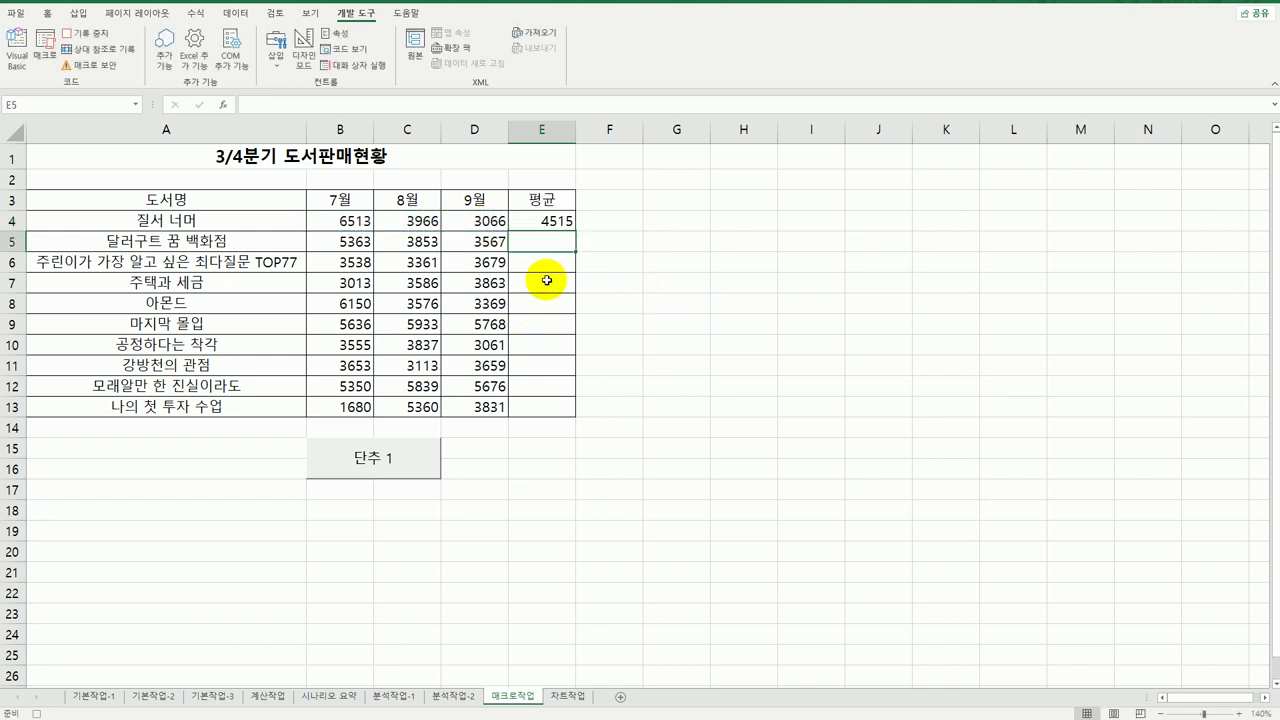
Fill the average formula from E4 down to E13 and stop recording the macro.
click(545, 220)
drag(577, 229, 552, 410)
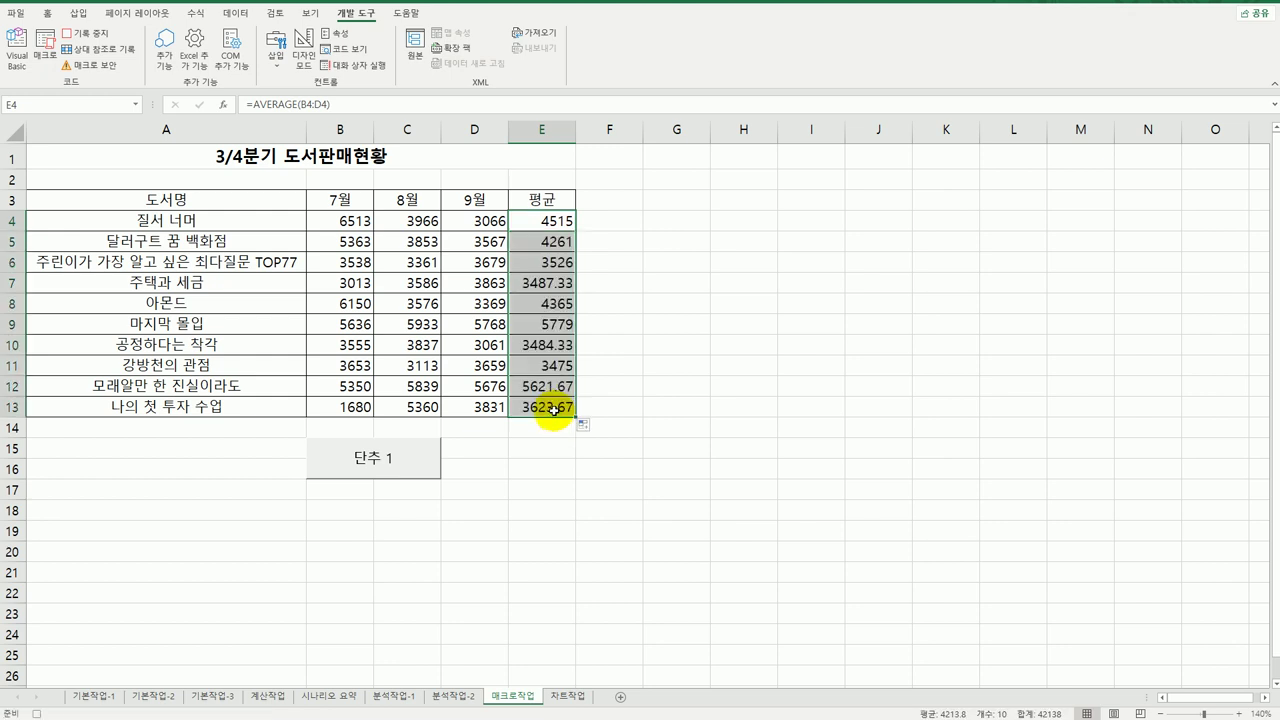
click(553, 409)
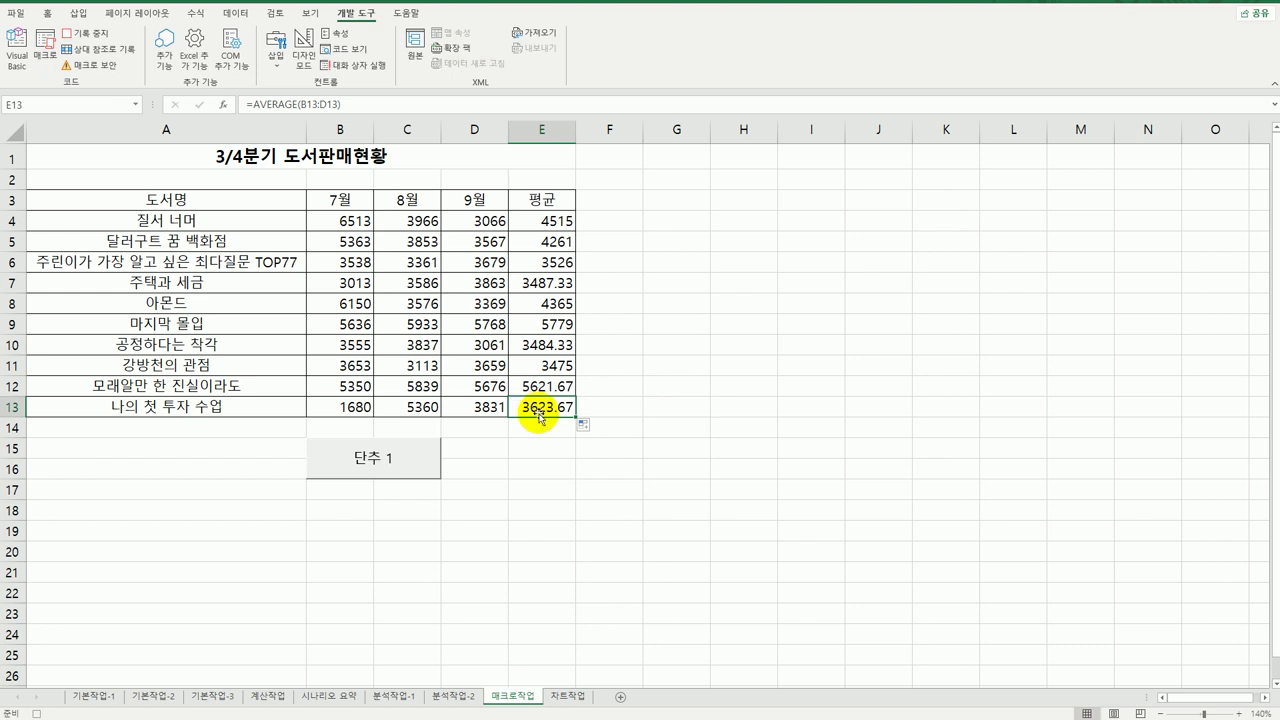
click(101, 33)
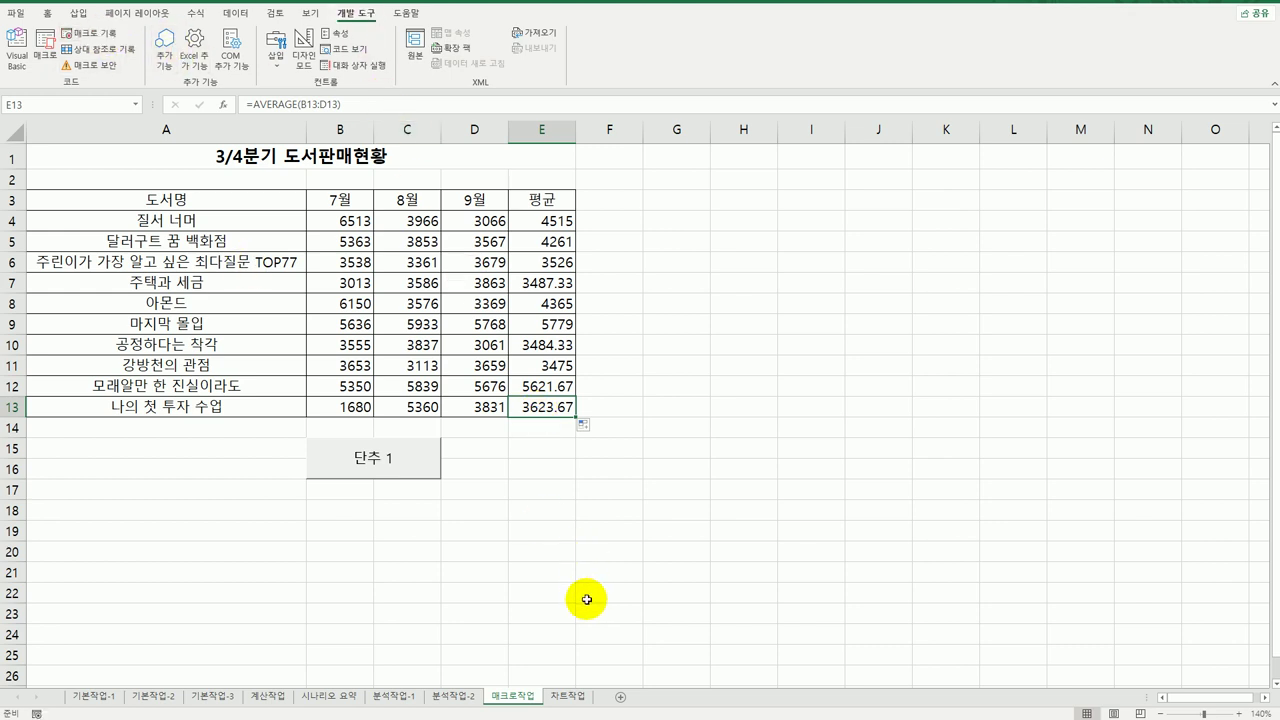
Change the form button's caption to 평균.
right_click(398, 453)
click(462, 521)
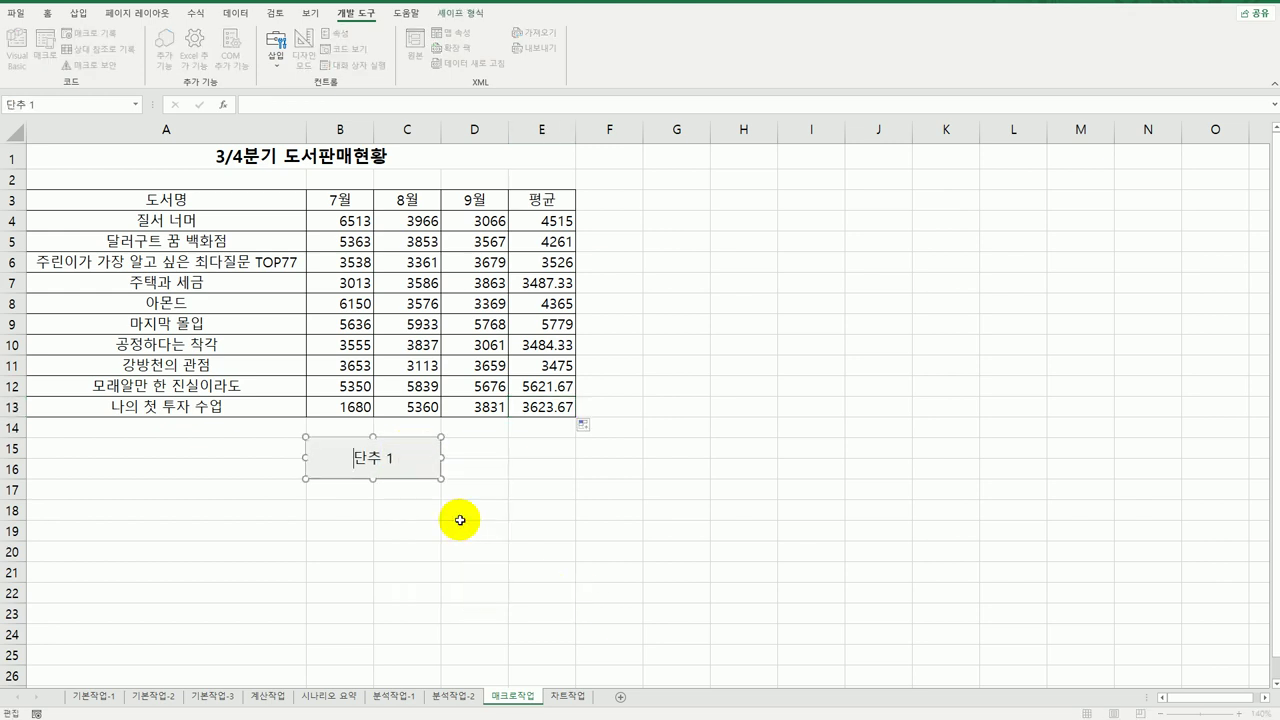
key(ctrl+a)
text(v)
text(균)
click(460, 520)
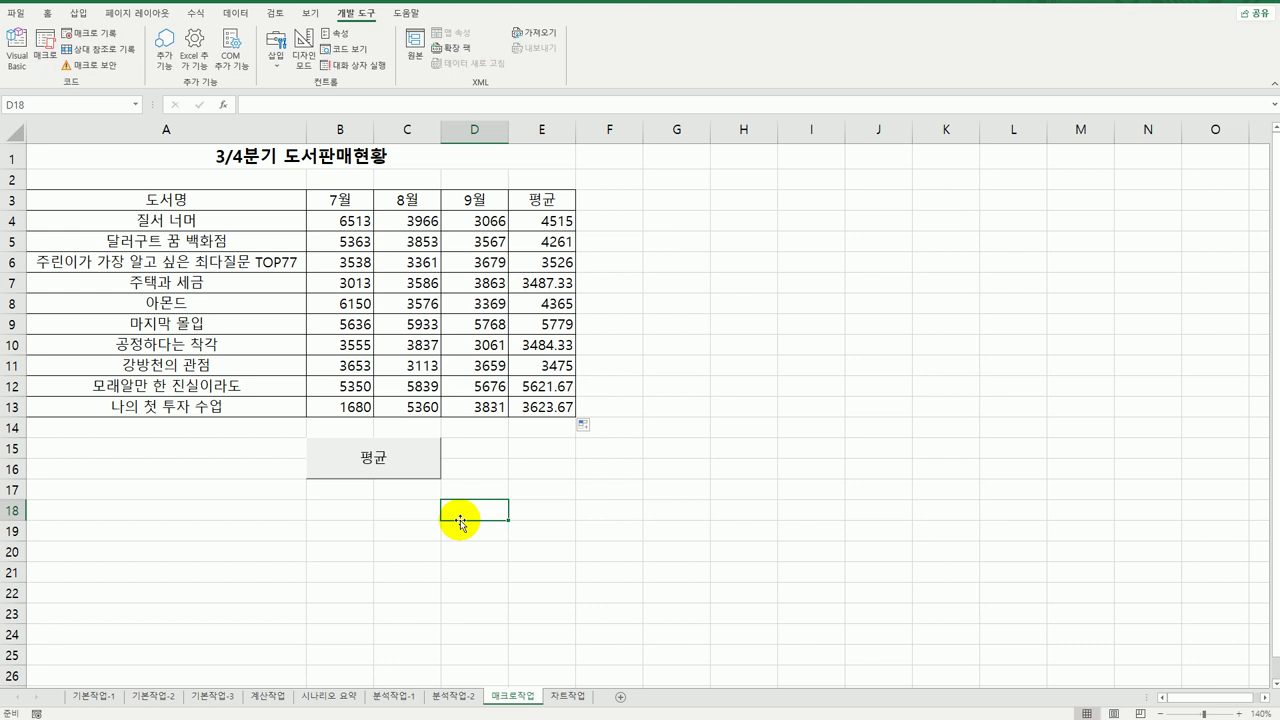
Draw a rounded rectangle over cells D15:E16, about 1.17 cm high and 3.82 cm wide, and label it 쉼표.
click(78, 13)
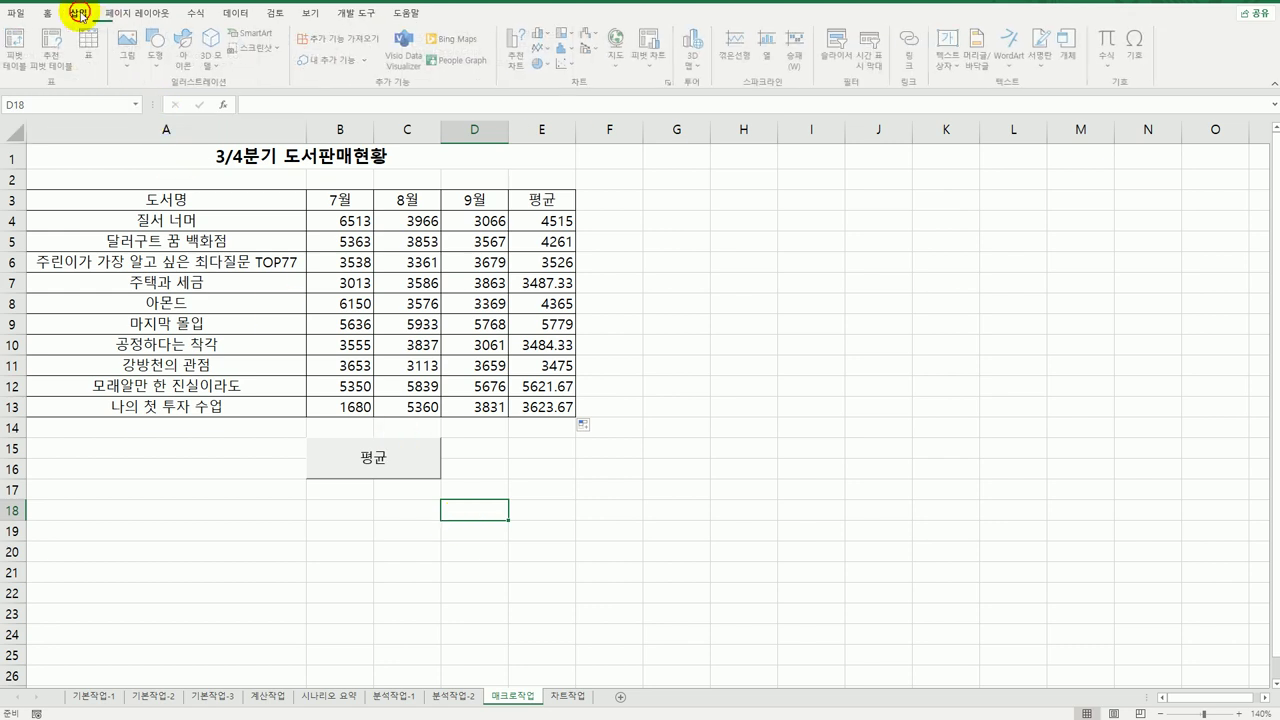
click(156, 60)
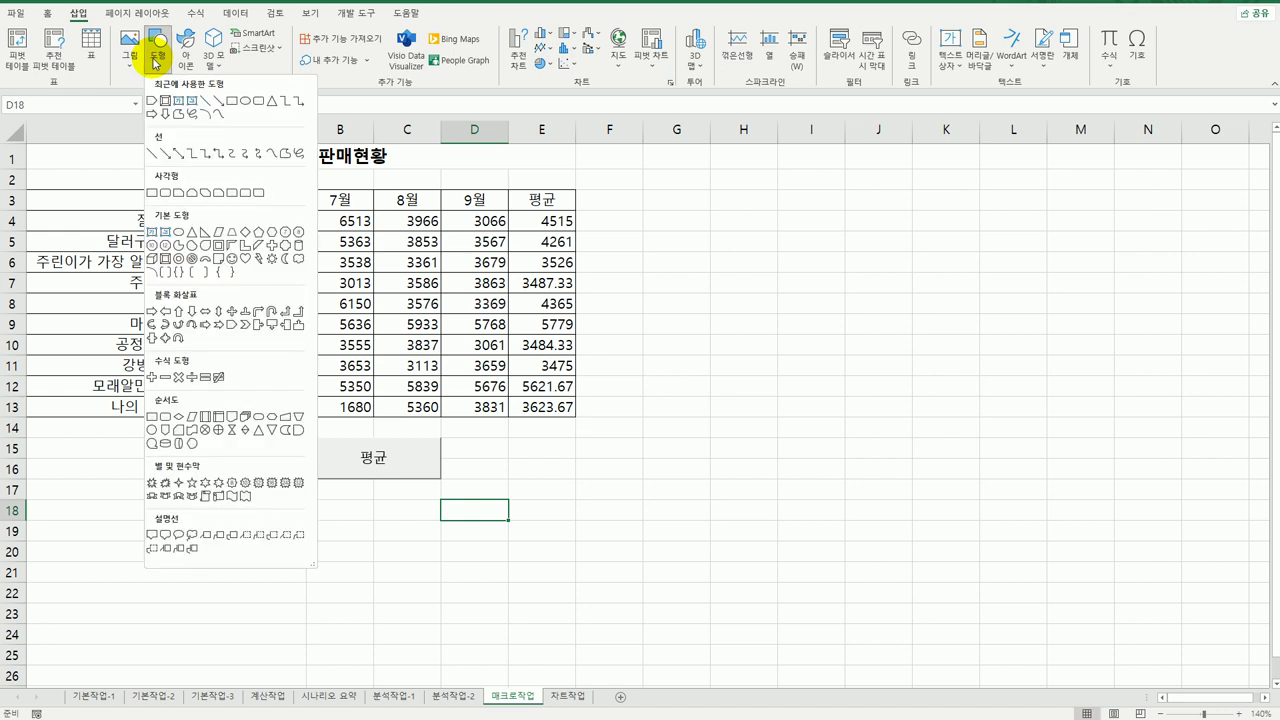
click(167, 193)
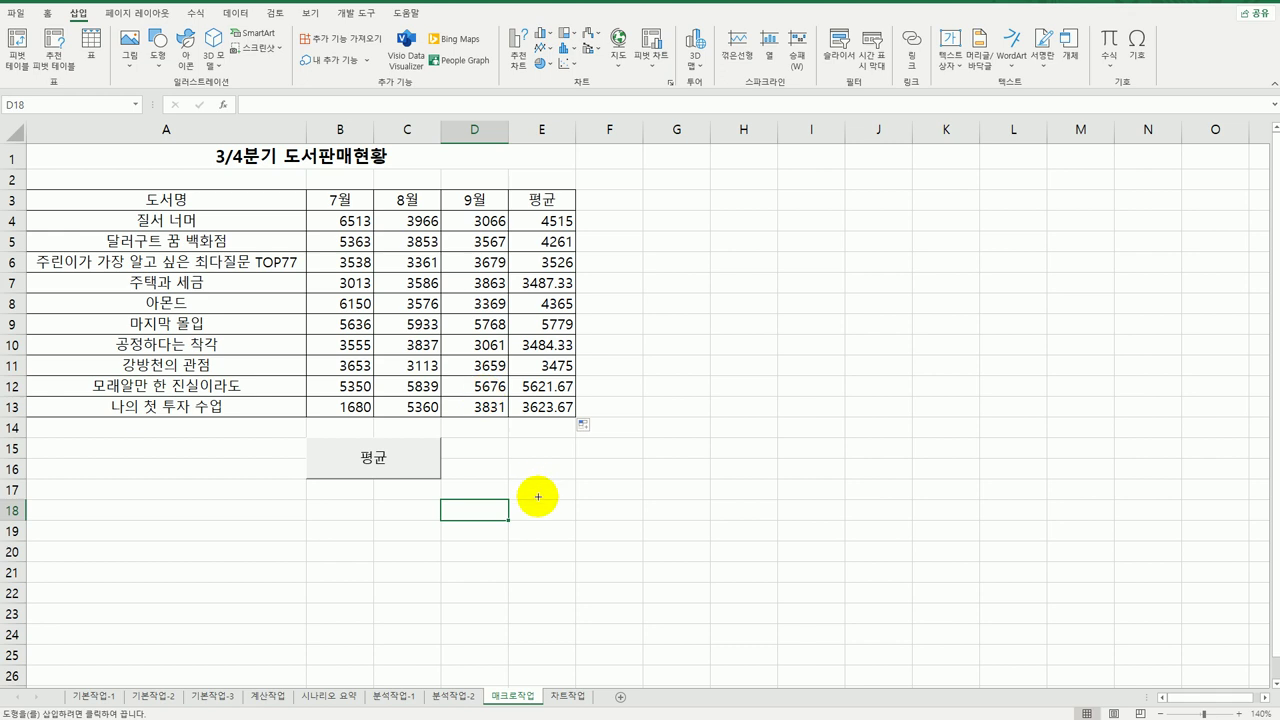
key(alt)
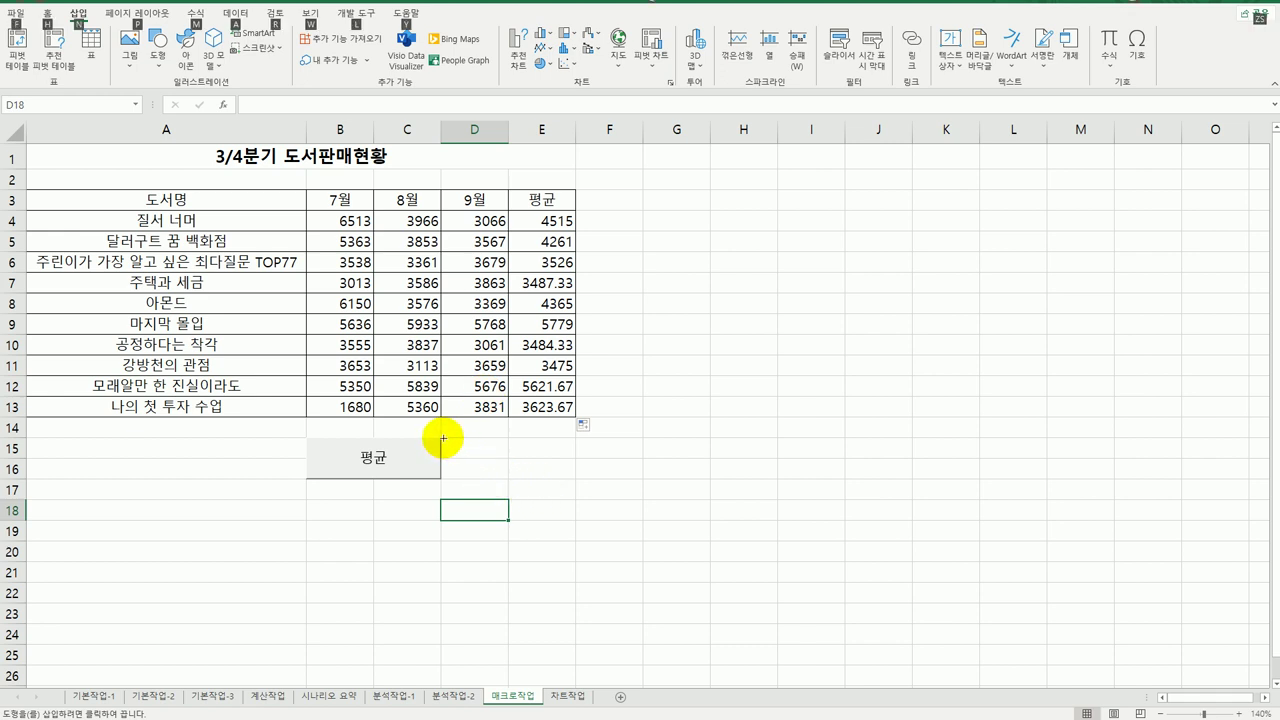
drag(442, 438, 558, 486)
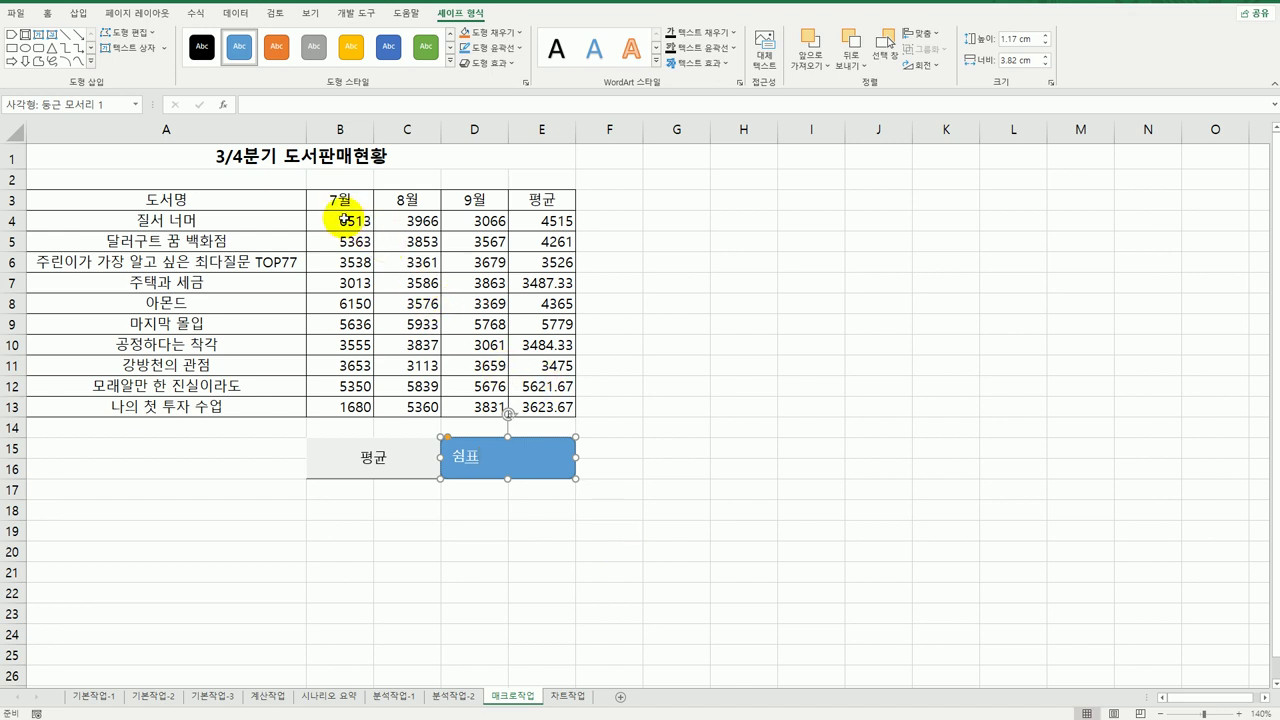
drag(346, 222, 513, 405)
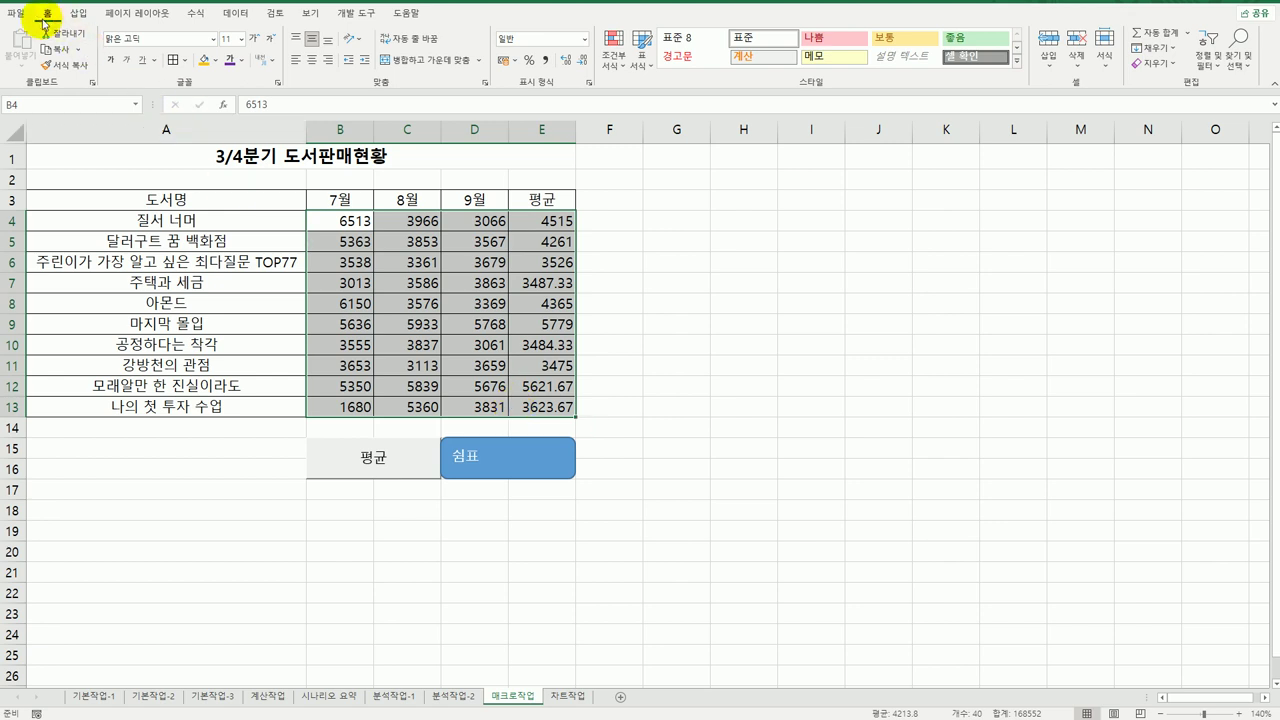
click(546, 61)
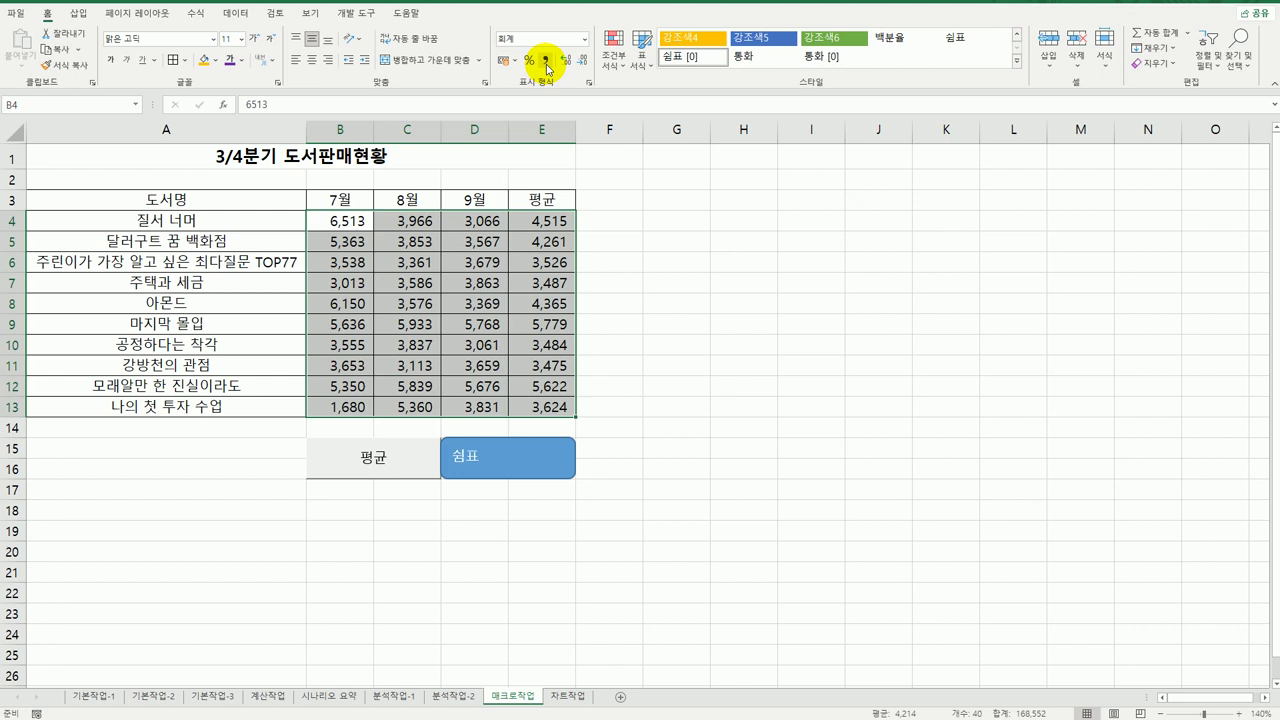
click(540, 408)
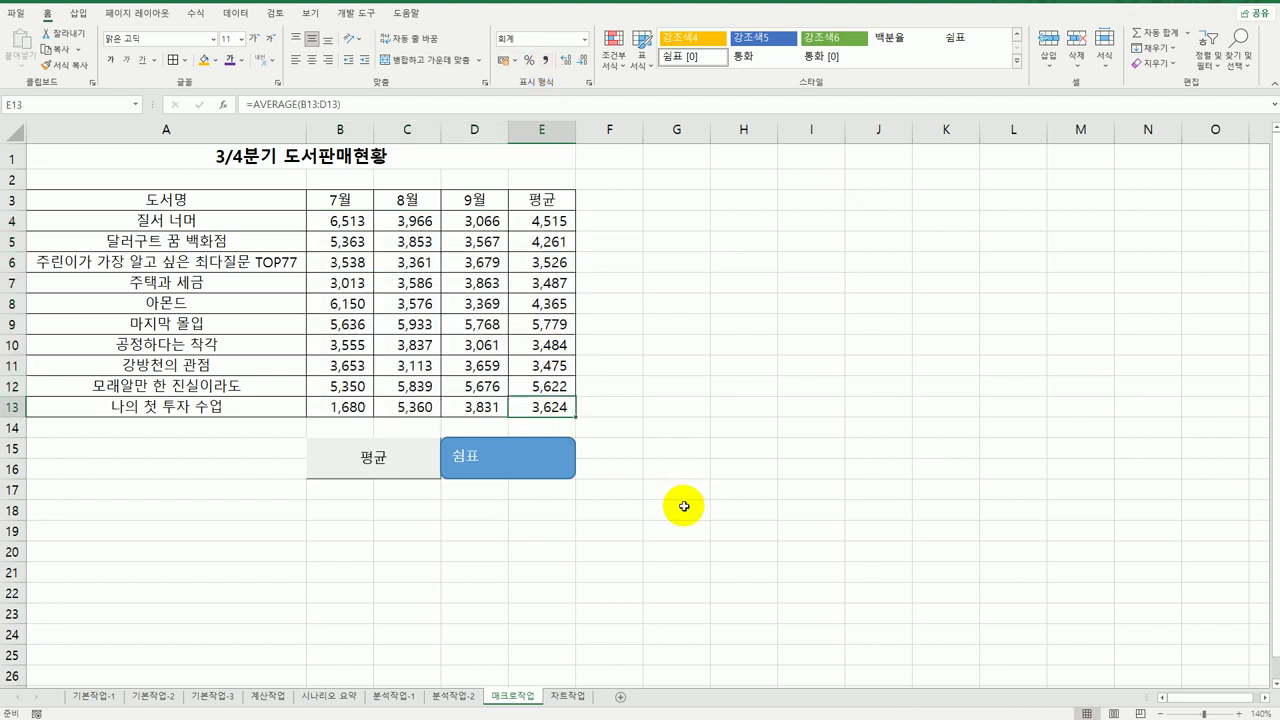
click(358, 16)
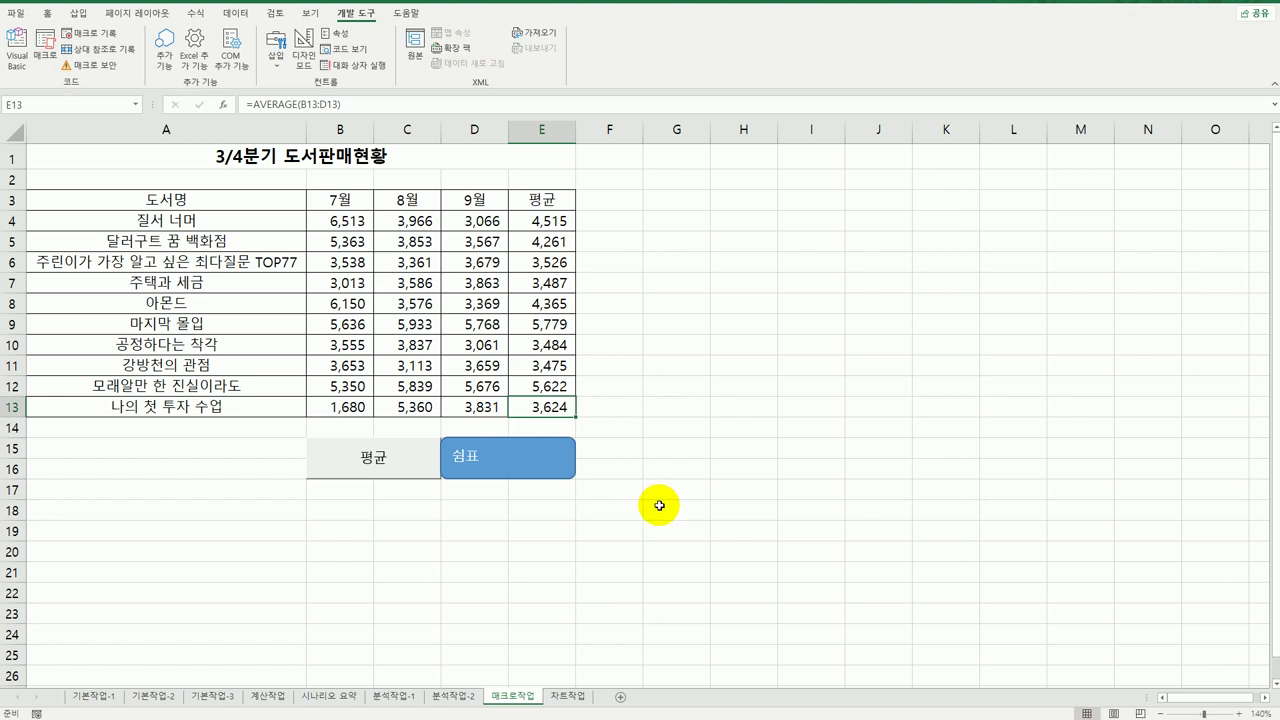
click(659, 505)
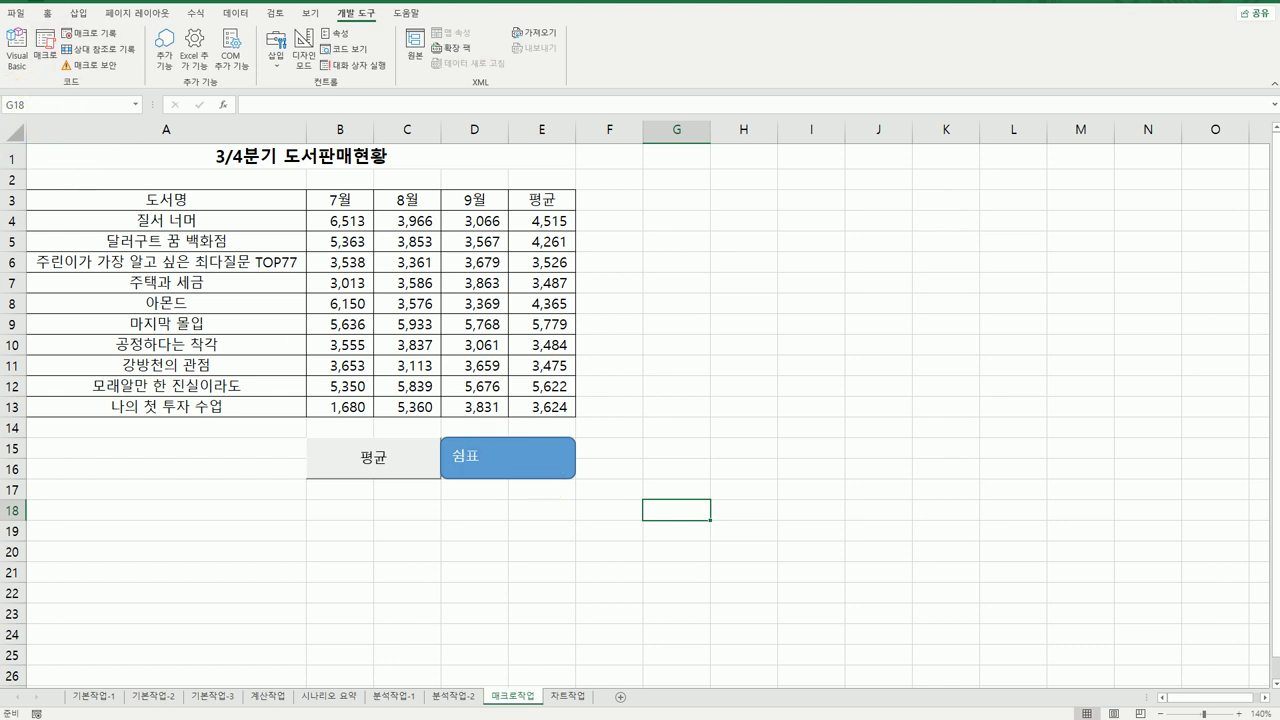
key(ctrl+z)
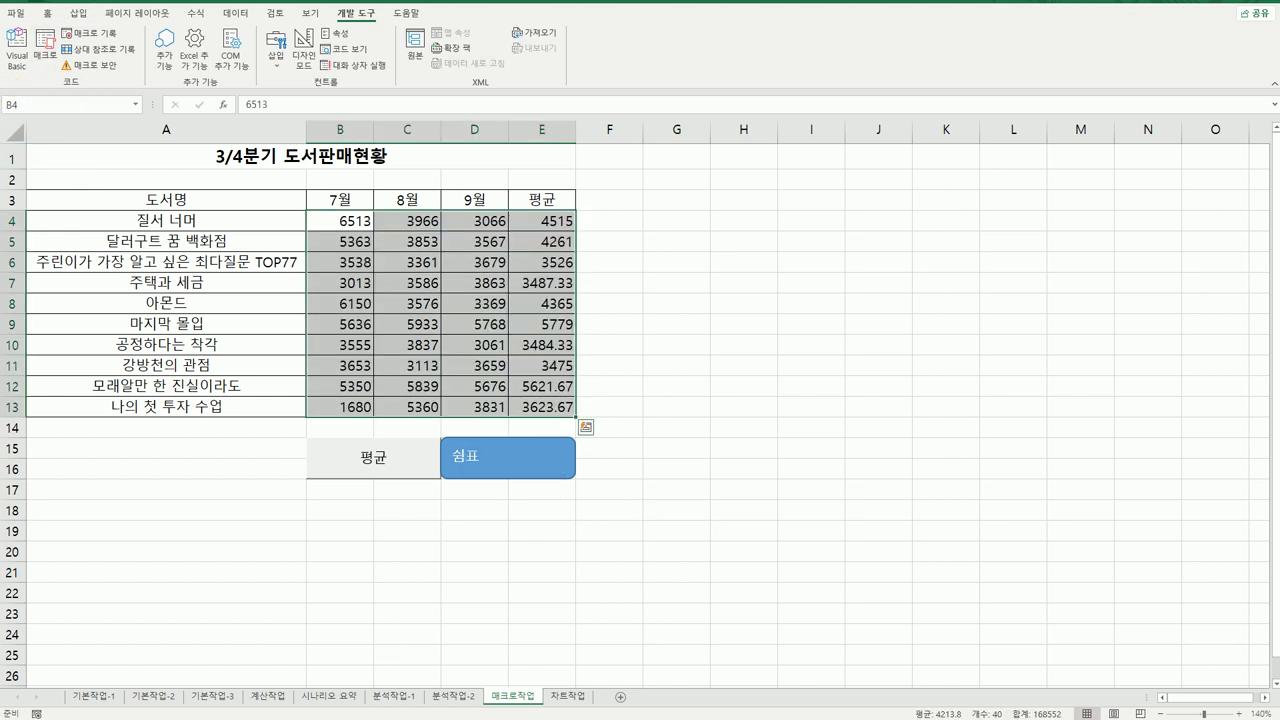
click(676, 550)
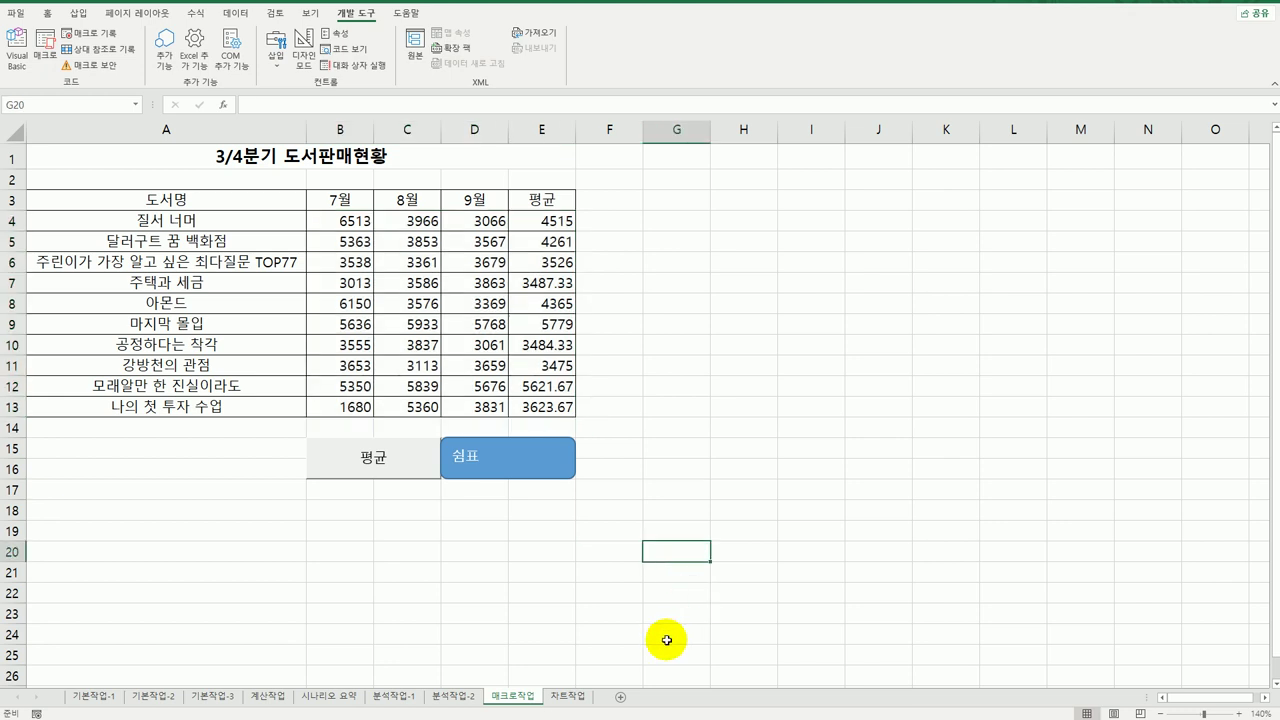
Name the rounded rectangle's macro 쉼표 and start recording it in the current workbook (현재 통합 문서).
right_click(537, 471)
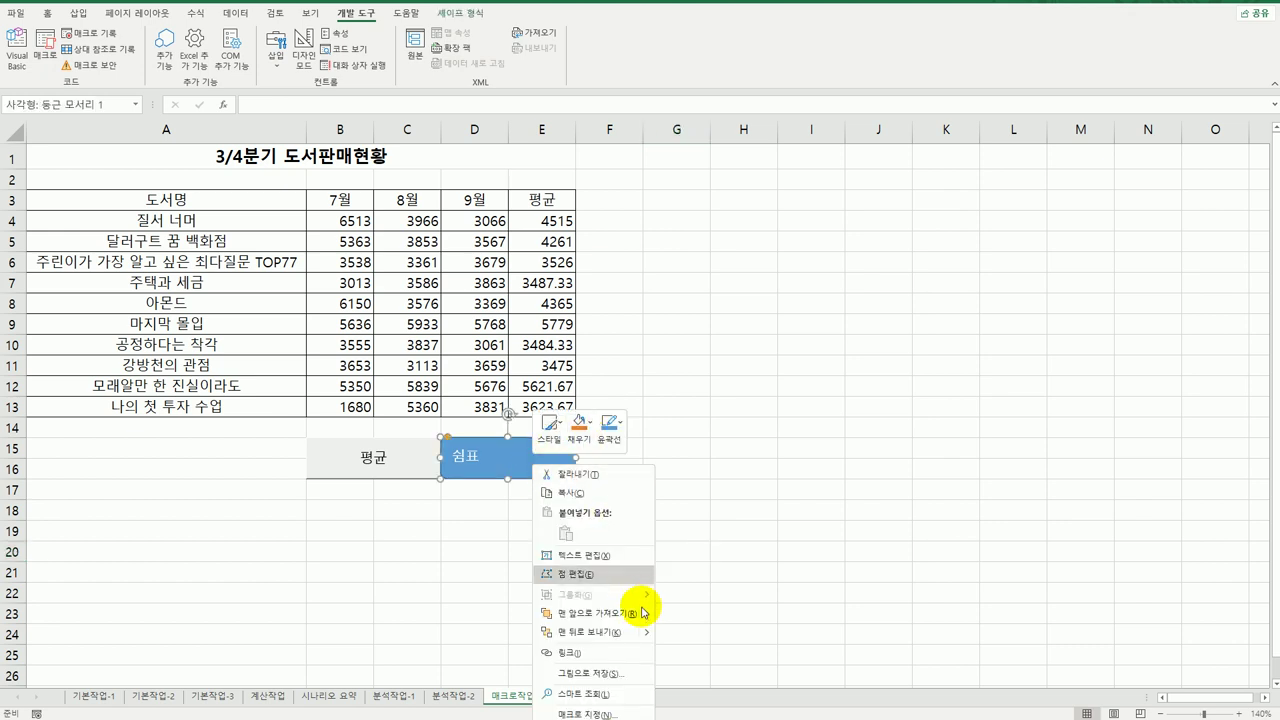
click(614, 714)
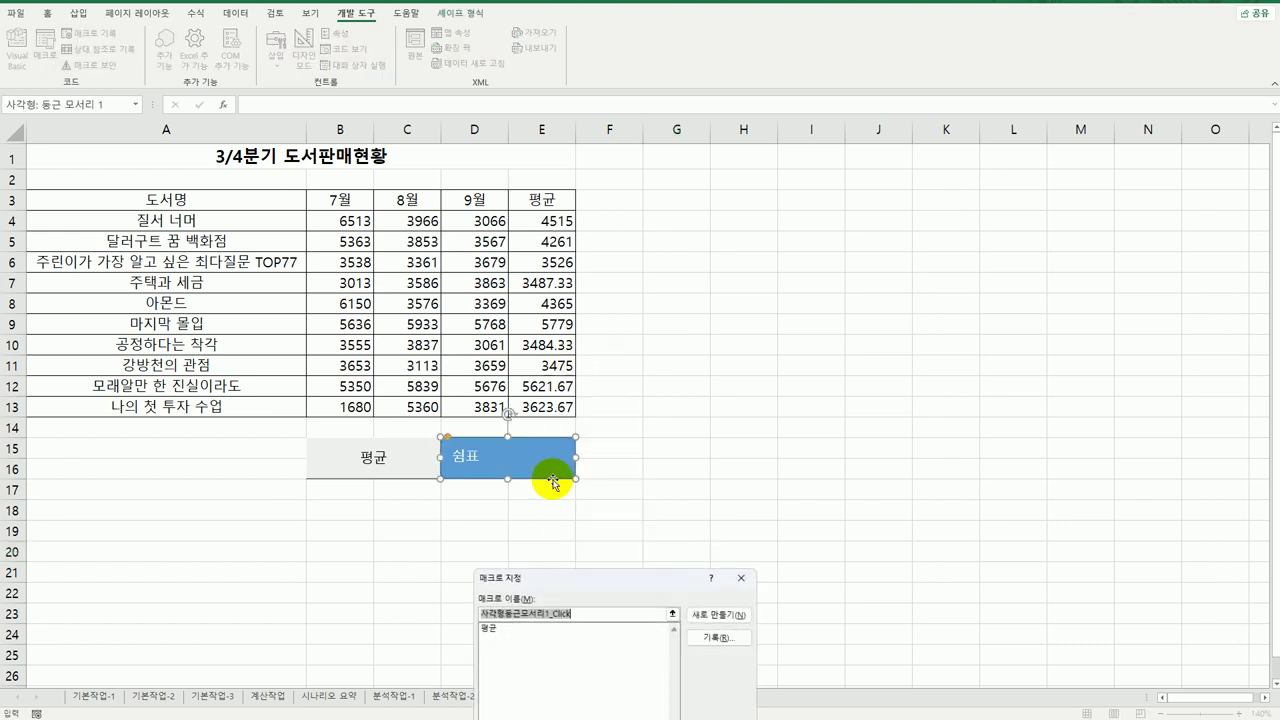
drag(569, 578, 719, 173)
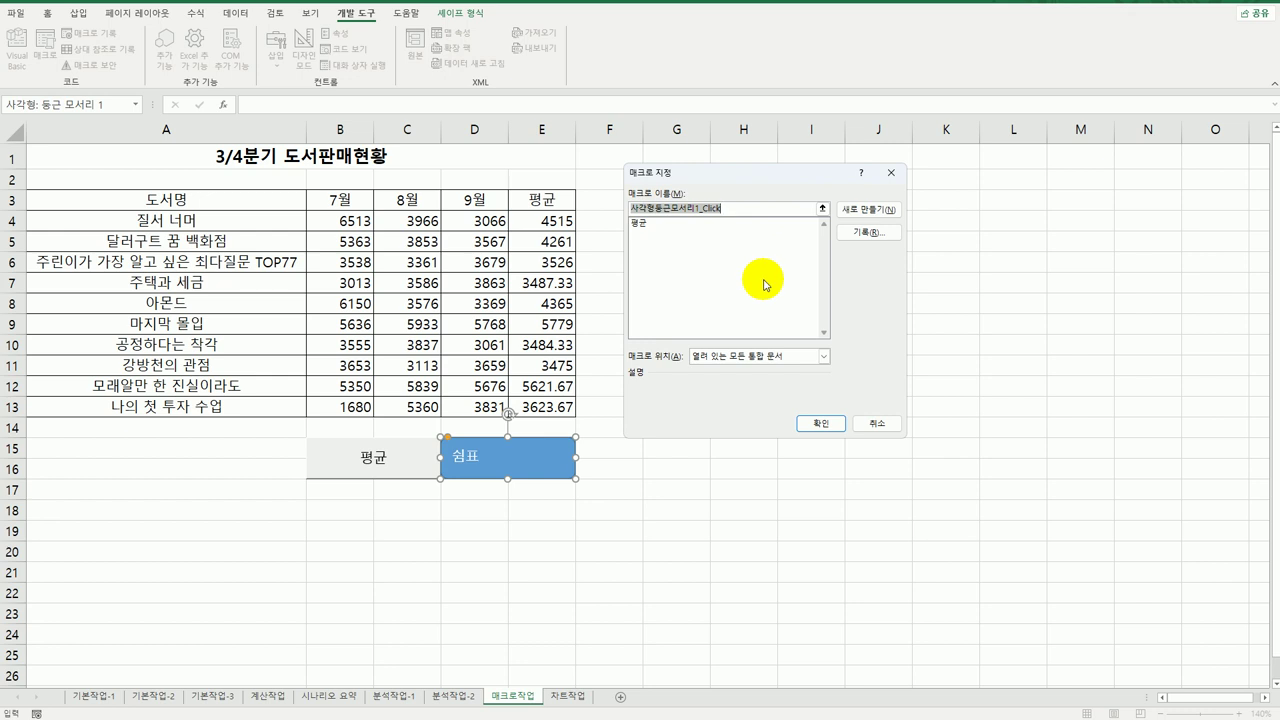
text(ㅍ)
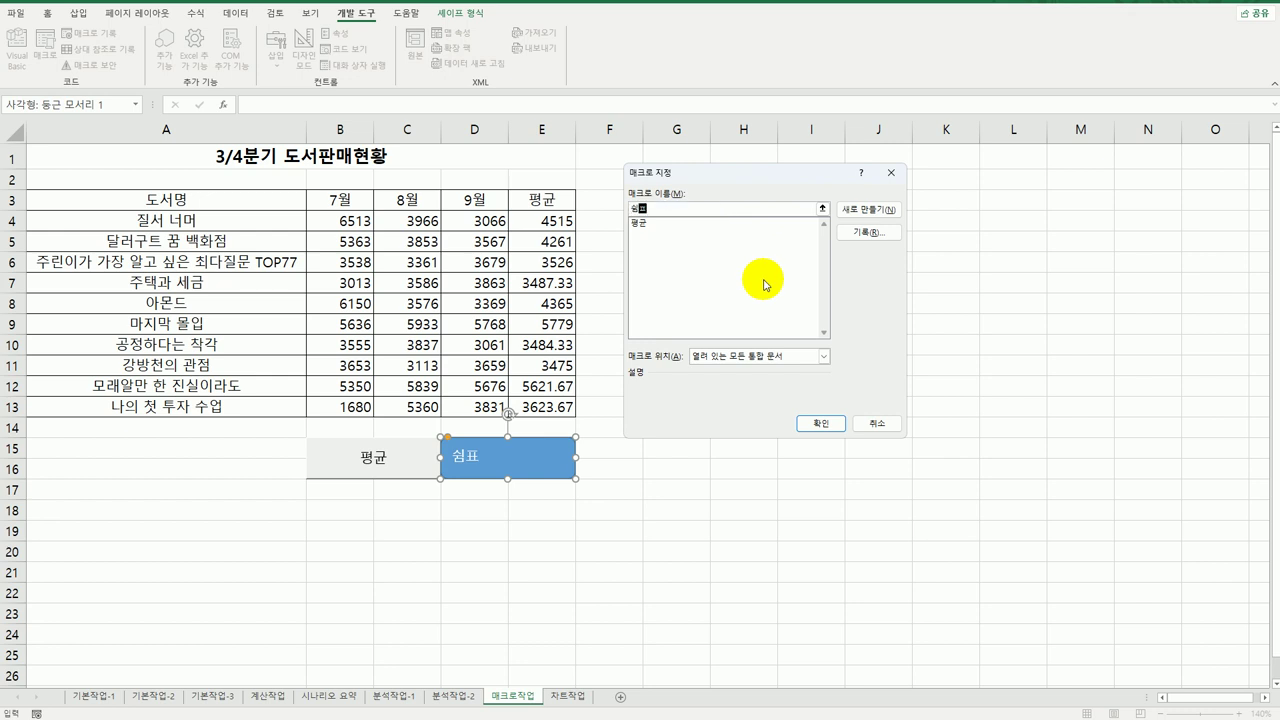
click(866, 232)
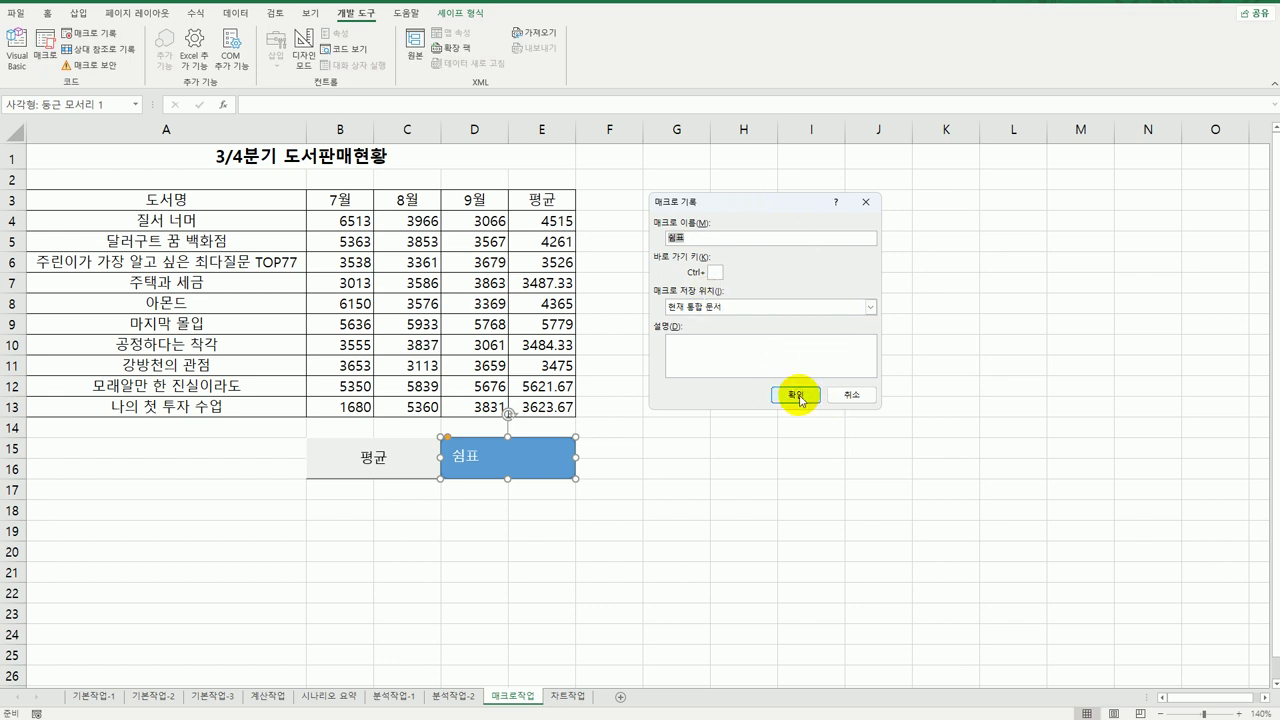
click(805, 400)
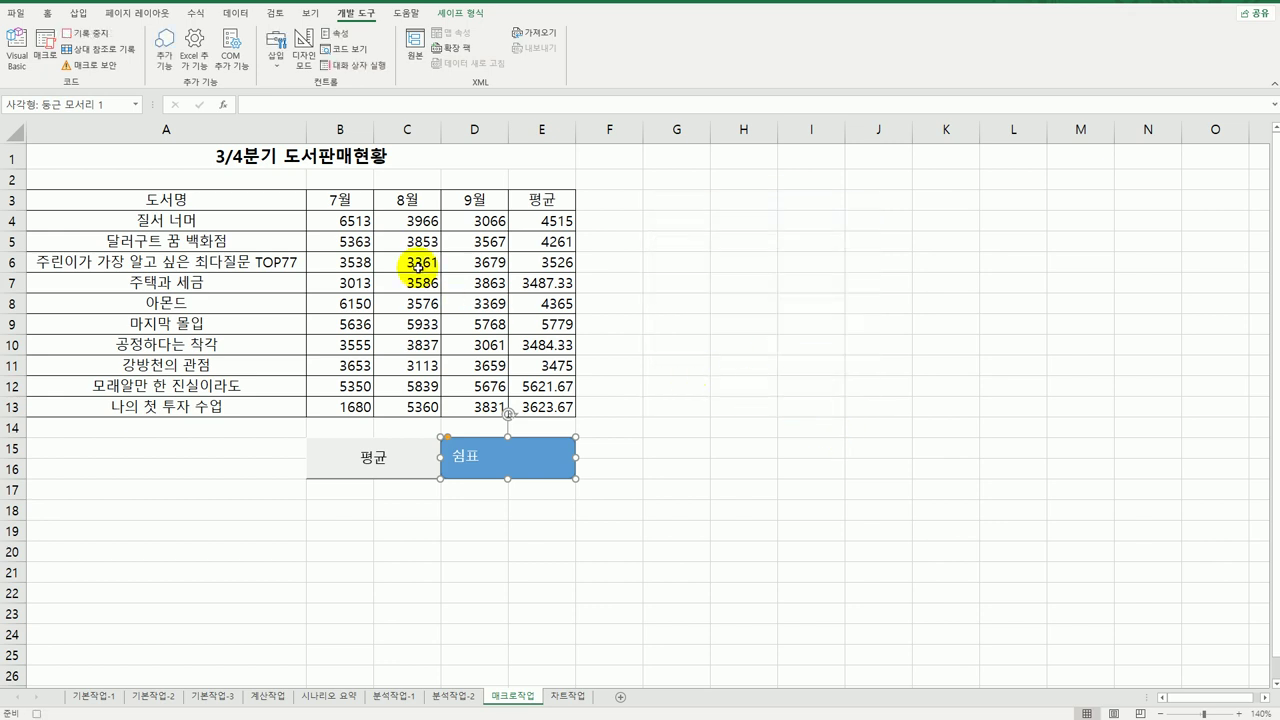
Apply the comma style to cells B4:E13 and stop recording the macro.
drag(340, 220, 407, 241)
drag(472, 318, 530, 408)
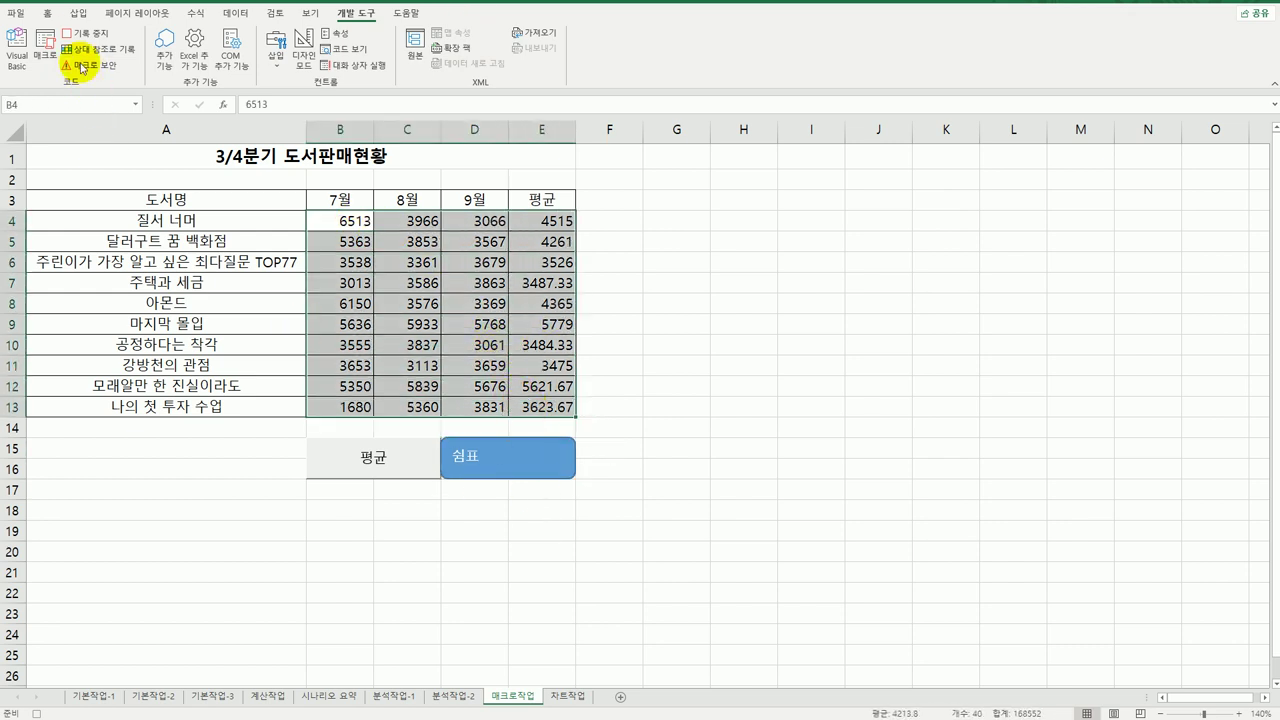
click(55, 17)
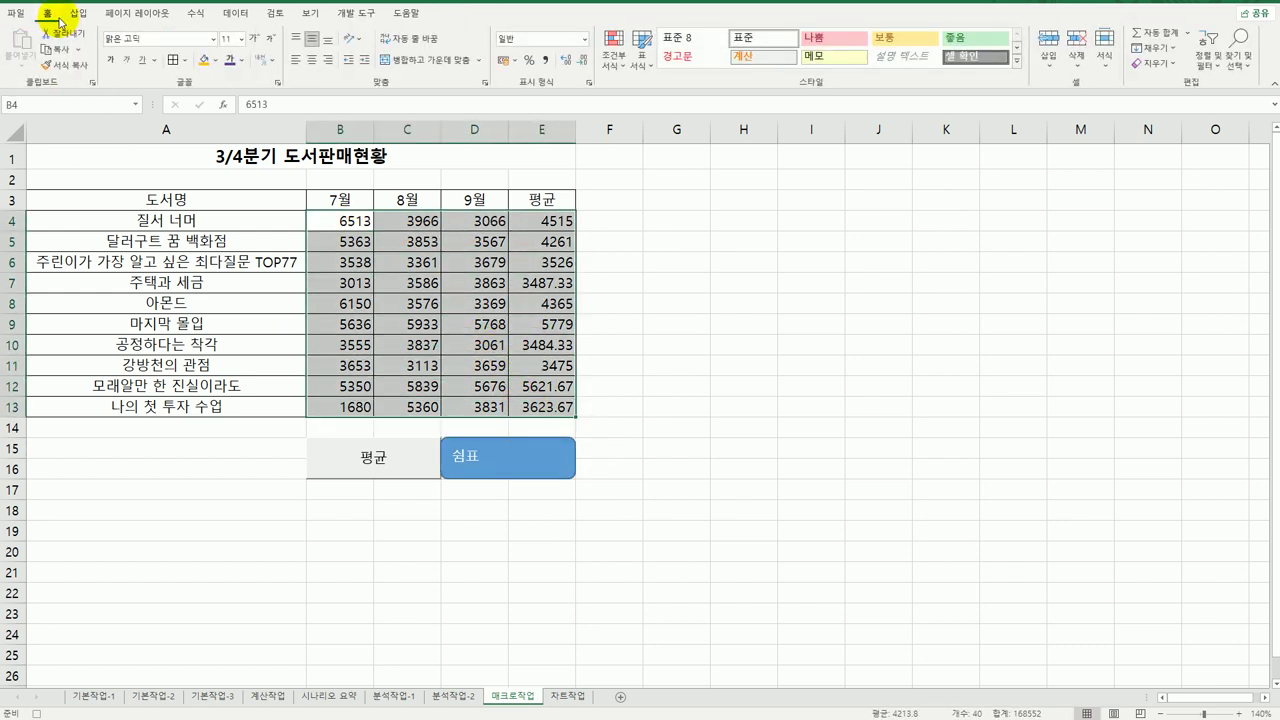
click(545, 60)
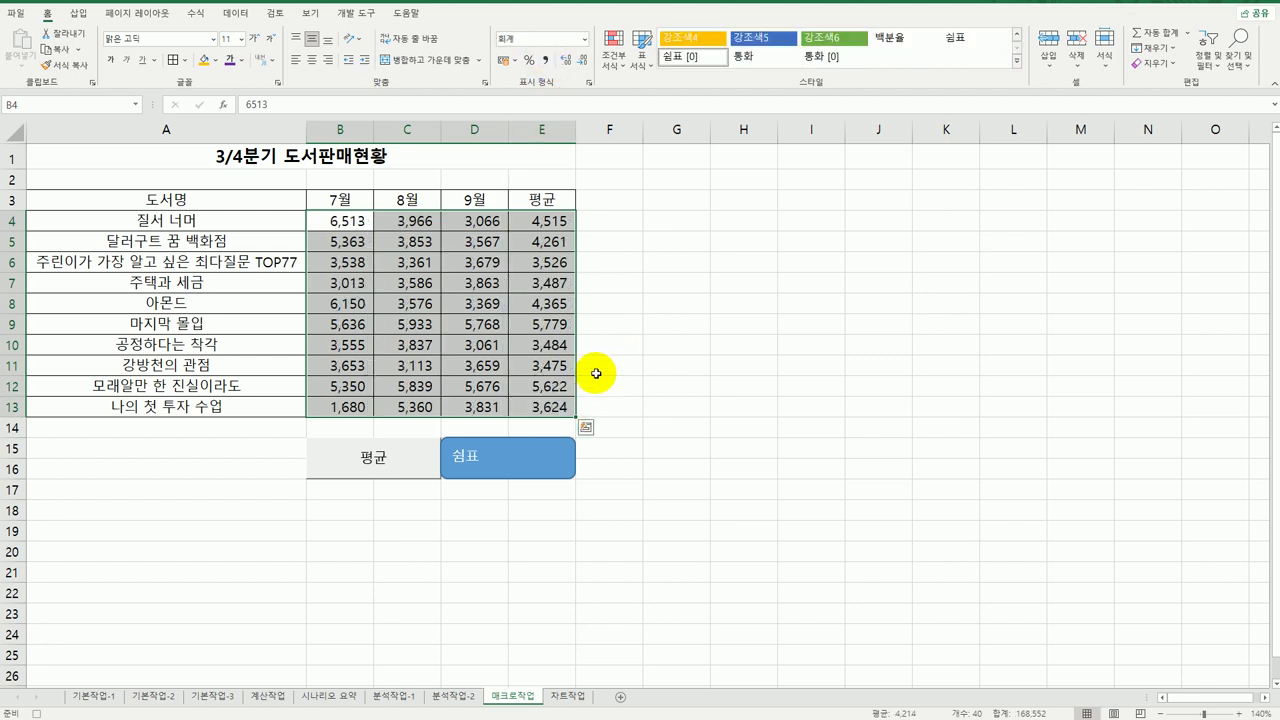
click(552, 404)
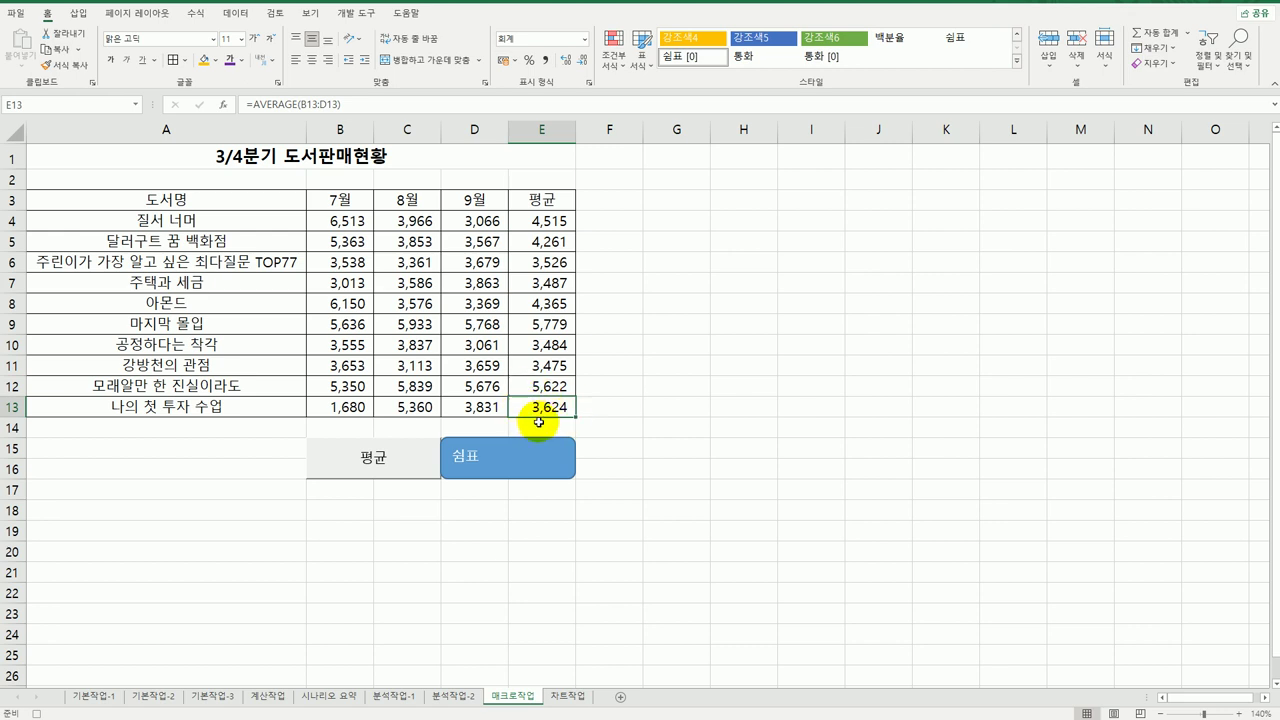
click(355, 14)
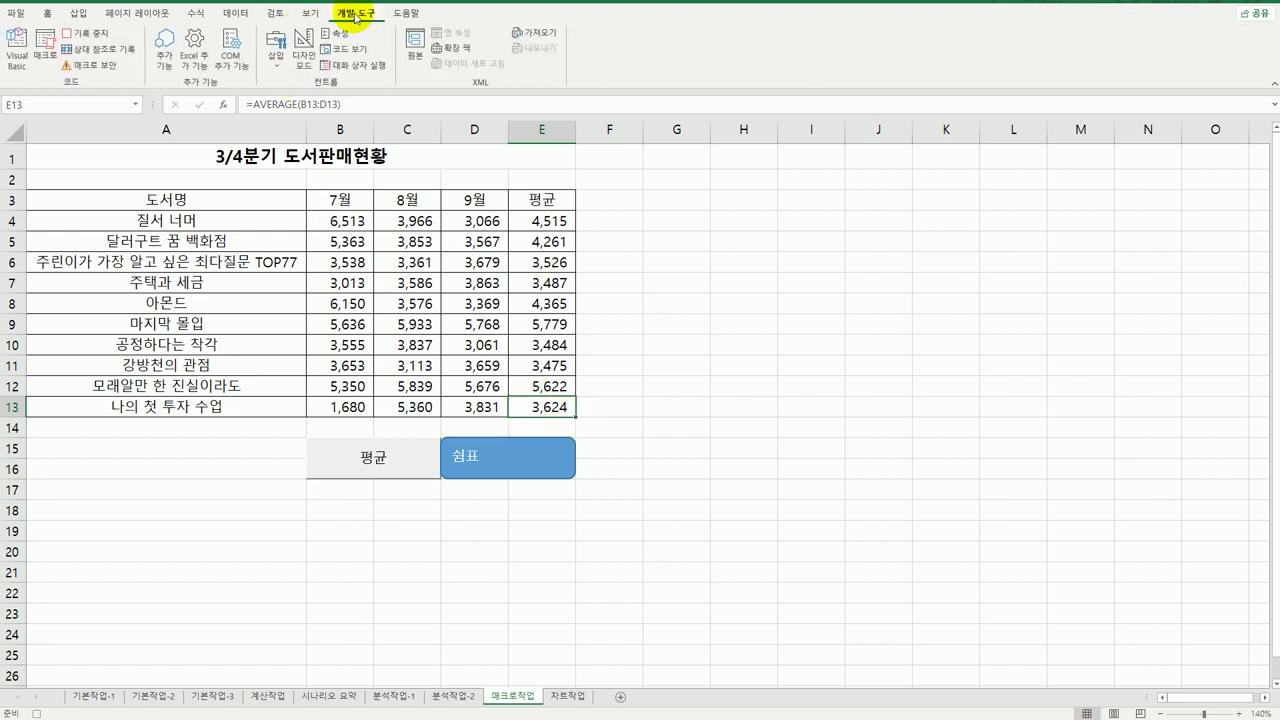
click(88, 33)
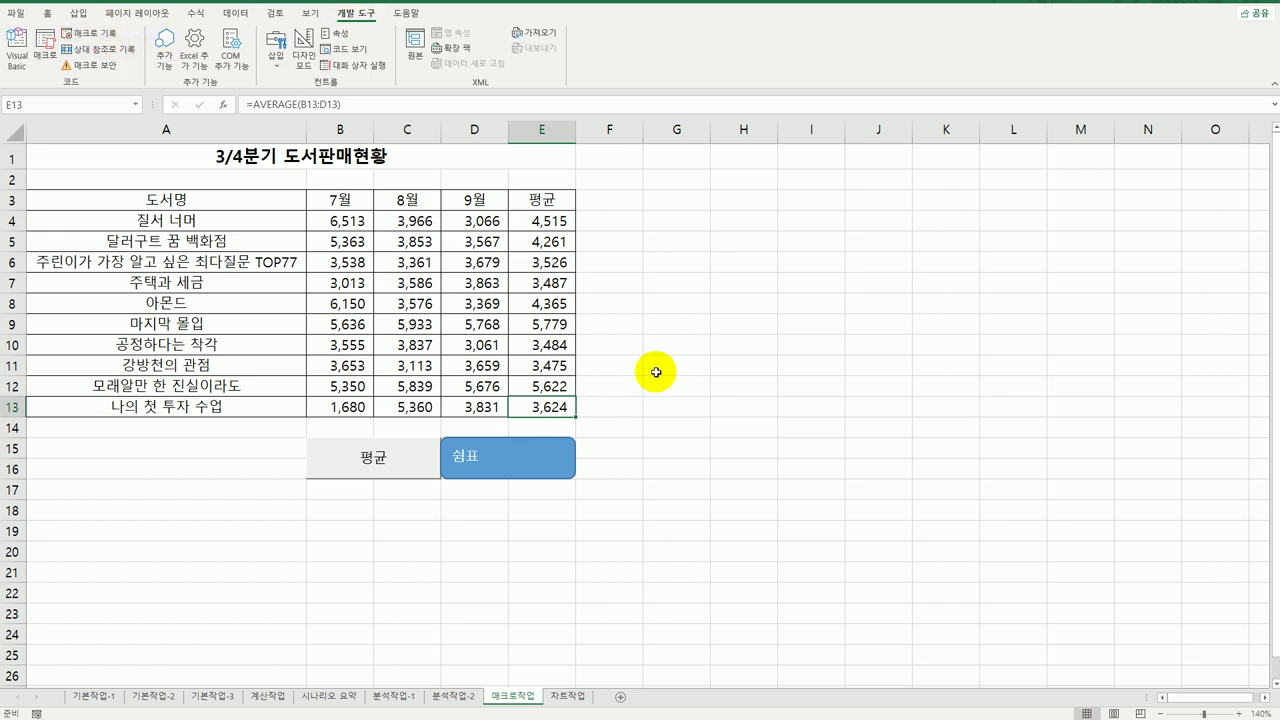
Clear the averages in E4:E13 and run the 평균 macro from its form button to test it.
click(691, 446)
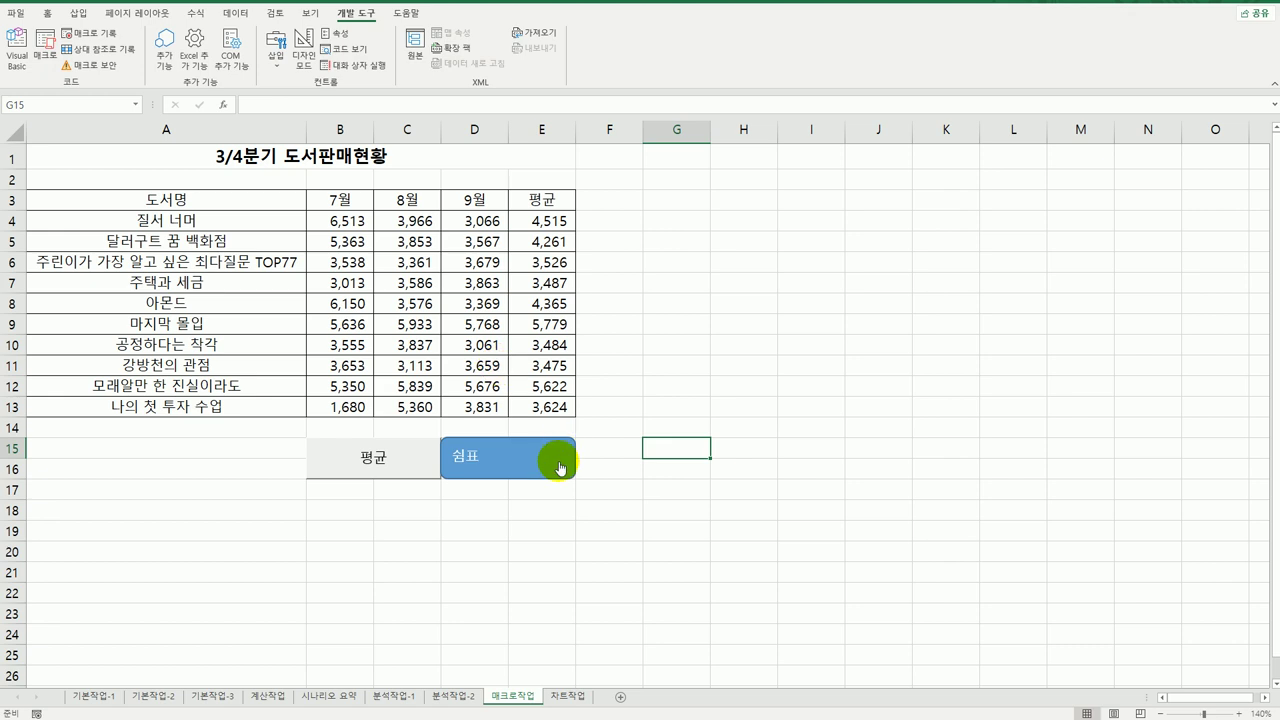
click(609, 555)
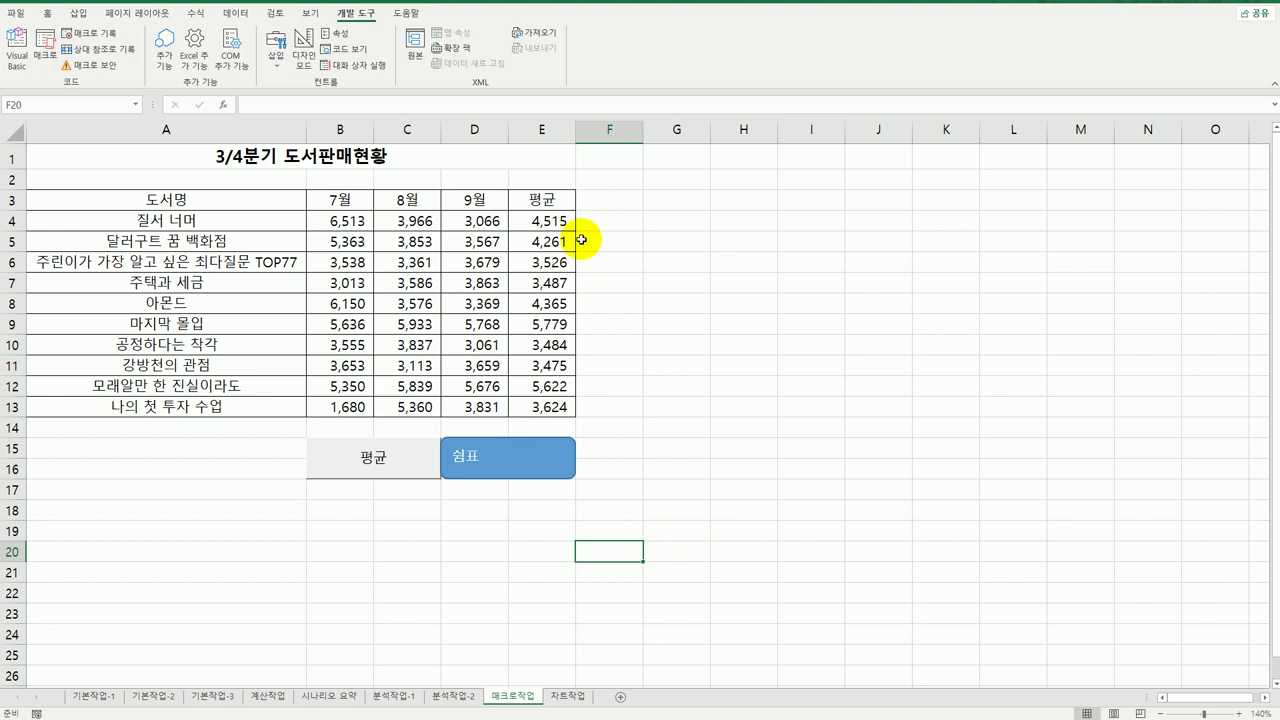
drag(560, 221, 565, 404)
key(Delete)
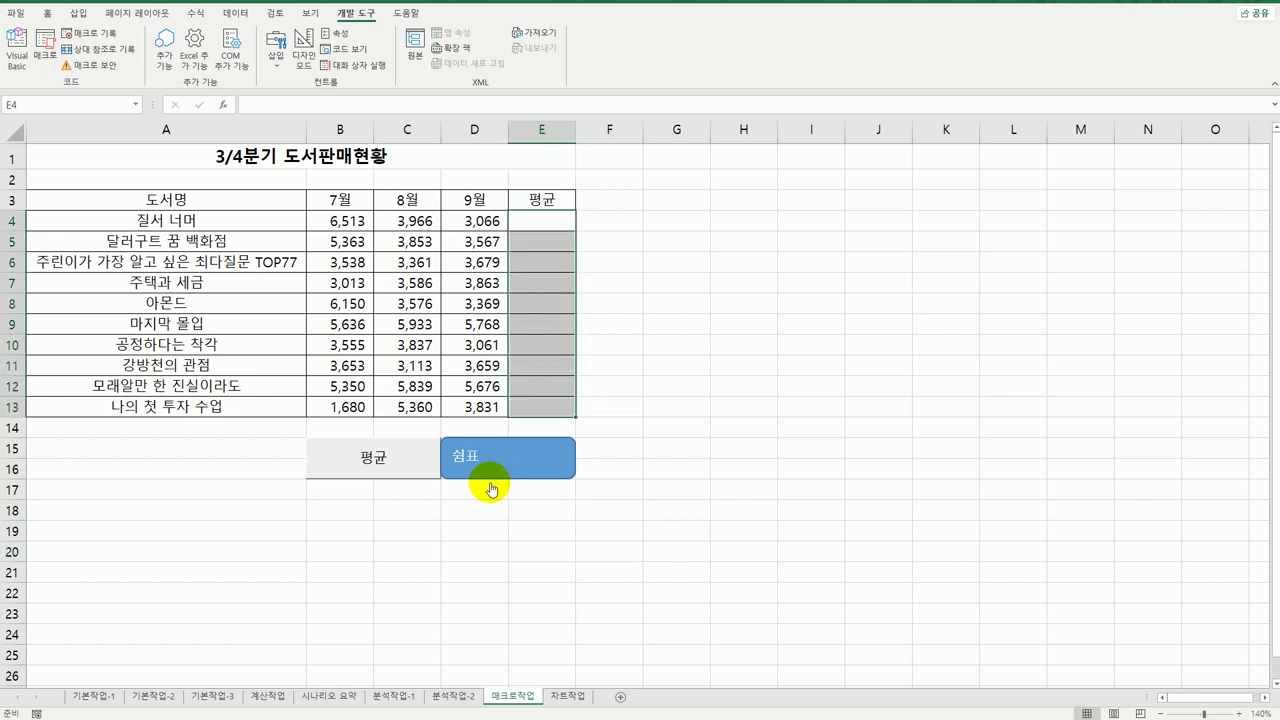
click(388, 468)
click(724, 472)
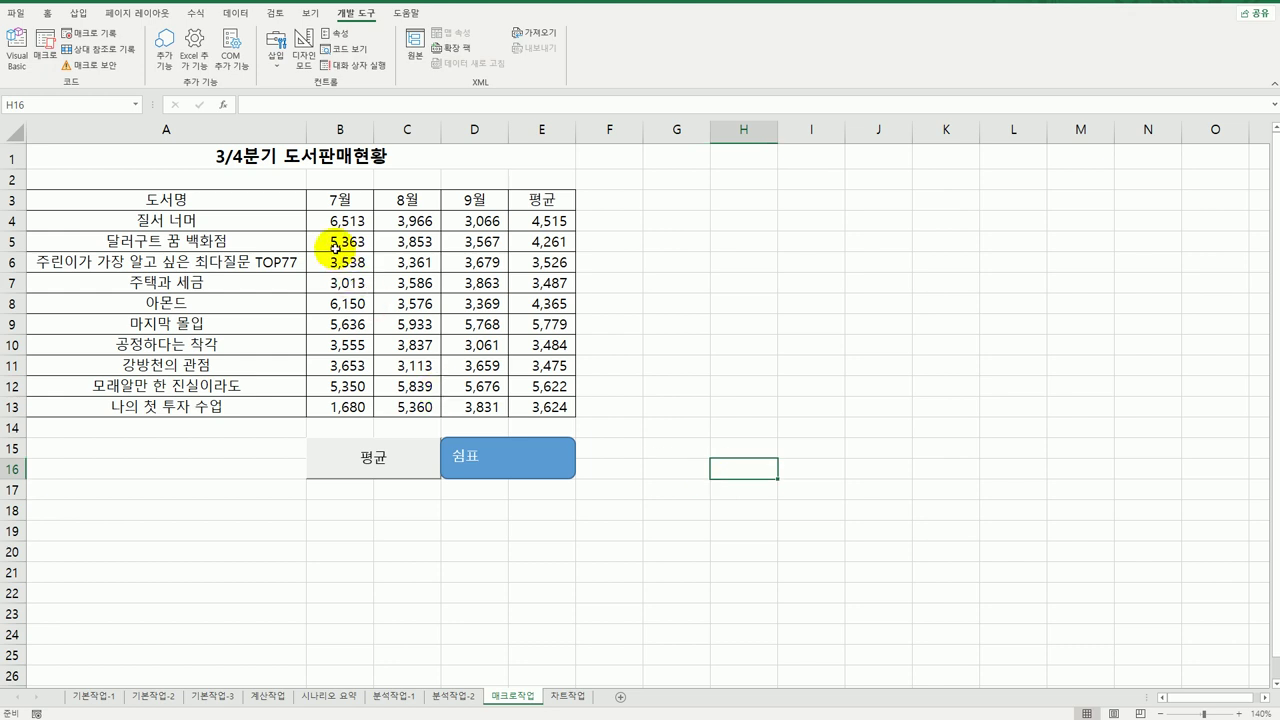
Reset the number format of B4:E13 to 일반 and run the 쉼표 macro from its shape to test it.
drag(343, 217, 560, 408)
right_click(527, 328)
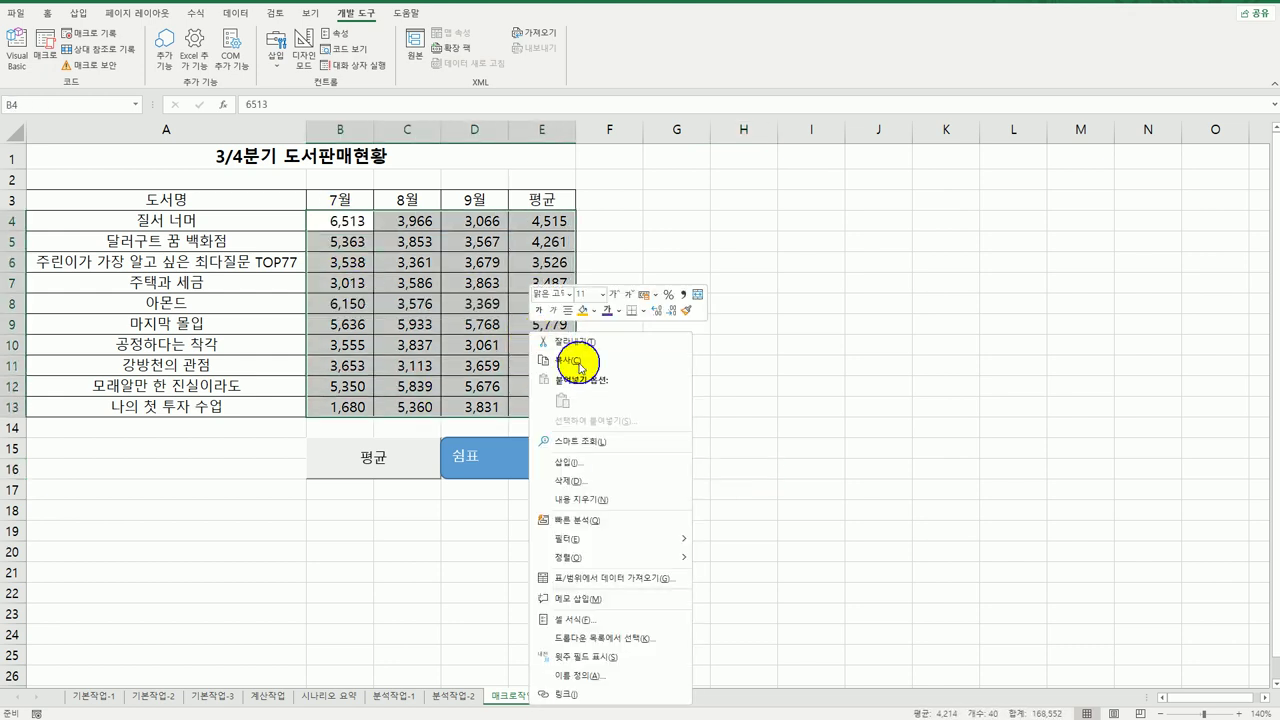
click(582, 597)
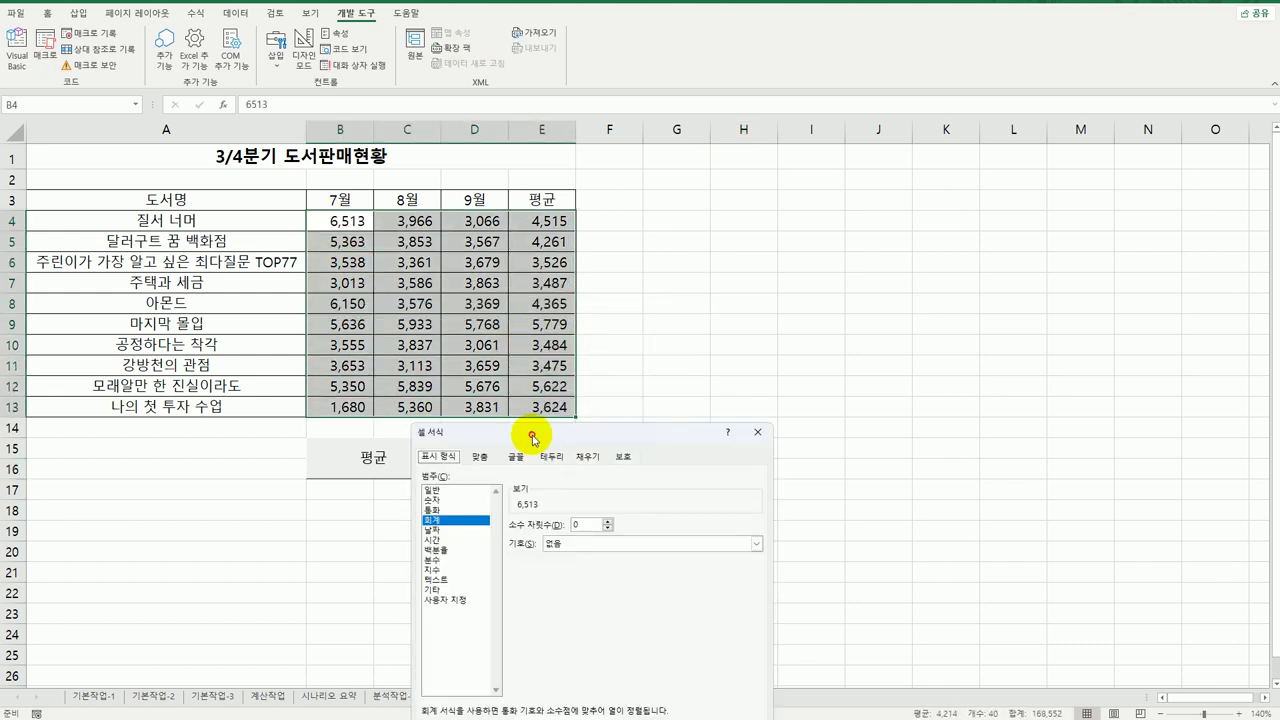
drag(445, 438, 661, 238)
click(660, 289)
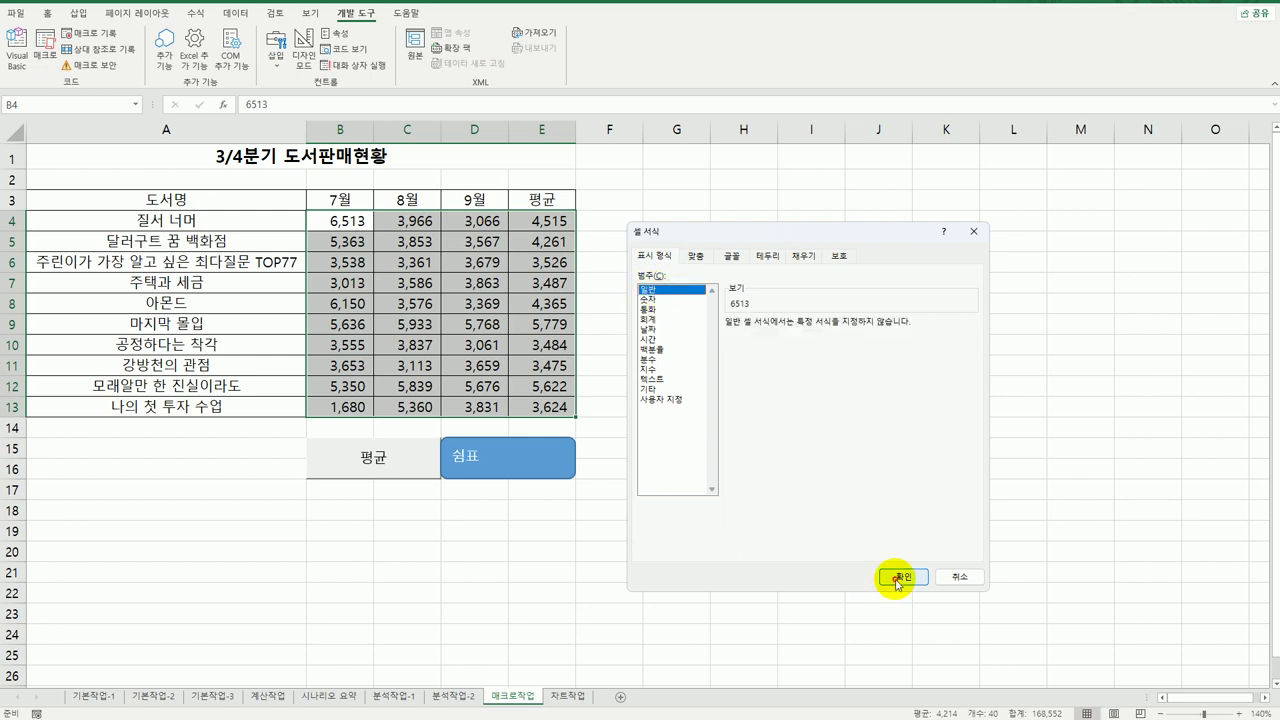
click(903, 577)
click(700, 608)
click(508, 472)
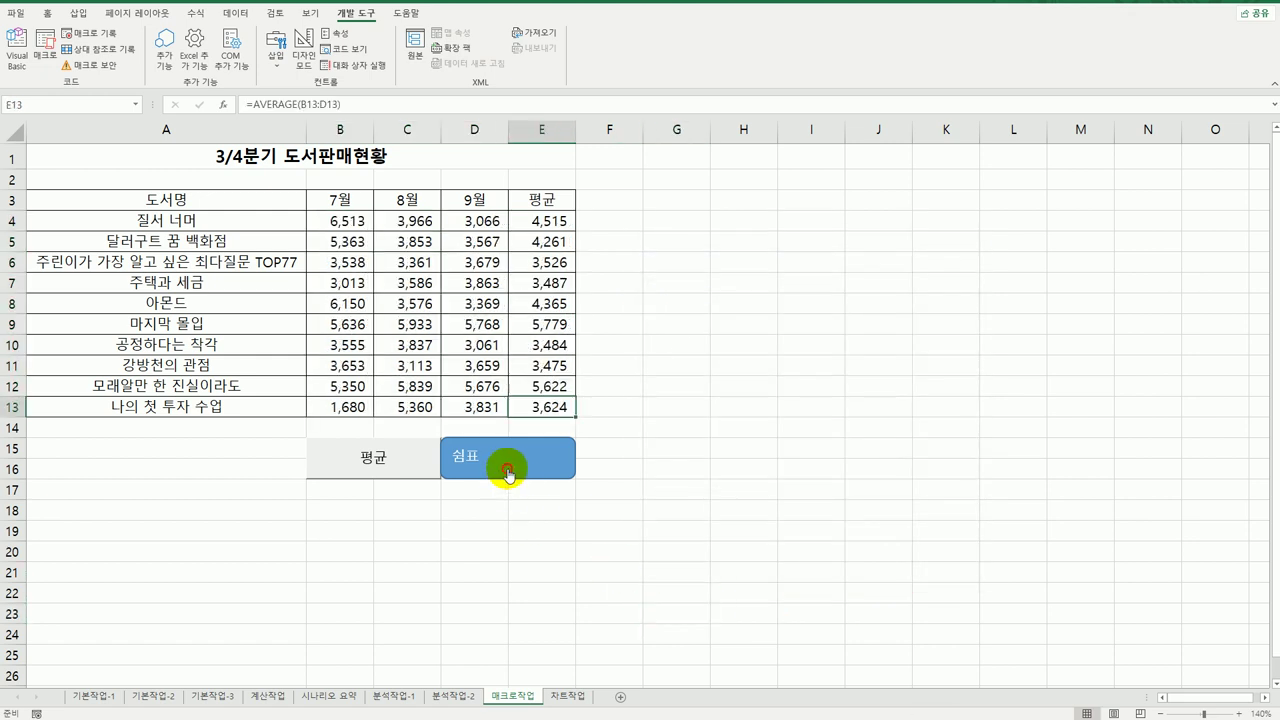
click(711, 481)
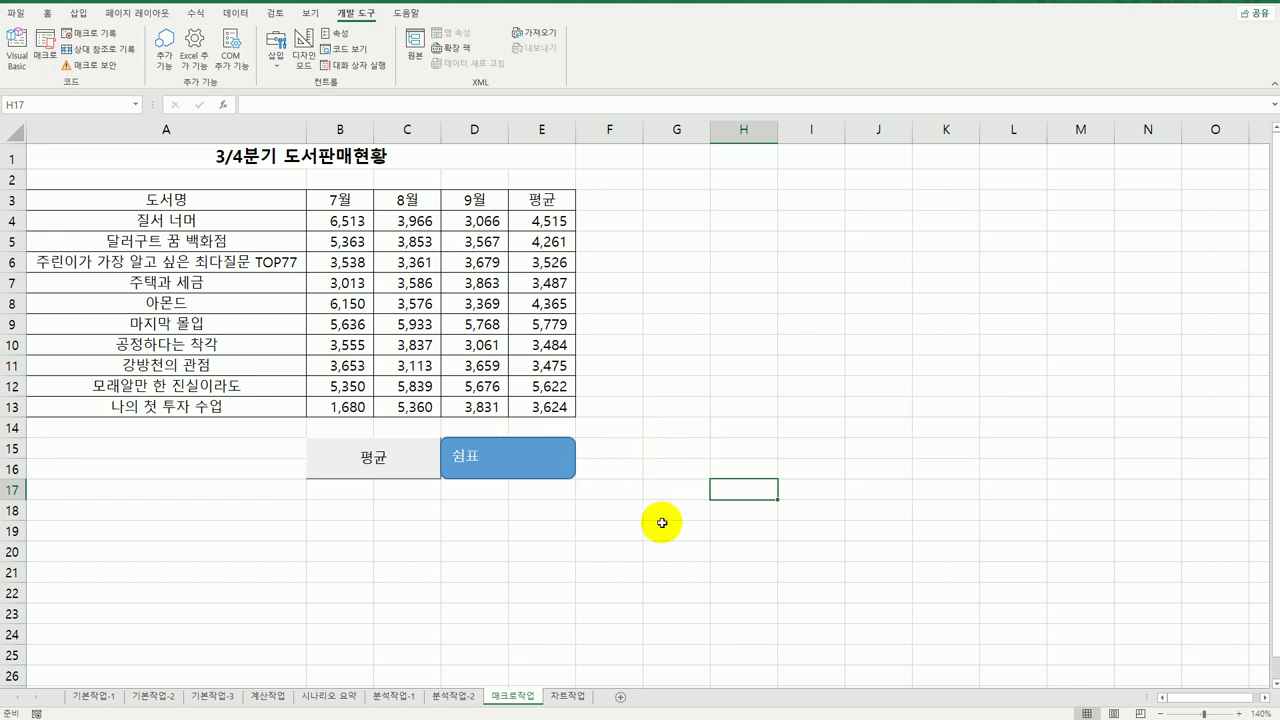
Go to the 차트작업 sheet and bring the line chart below the table into view.
click(568, 696)
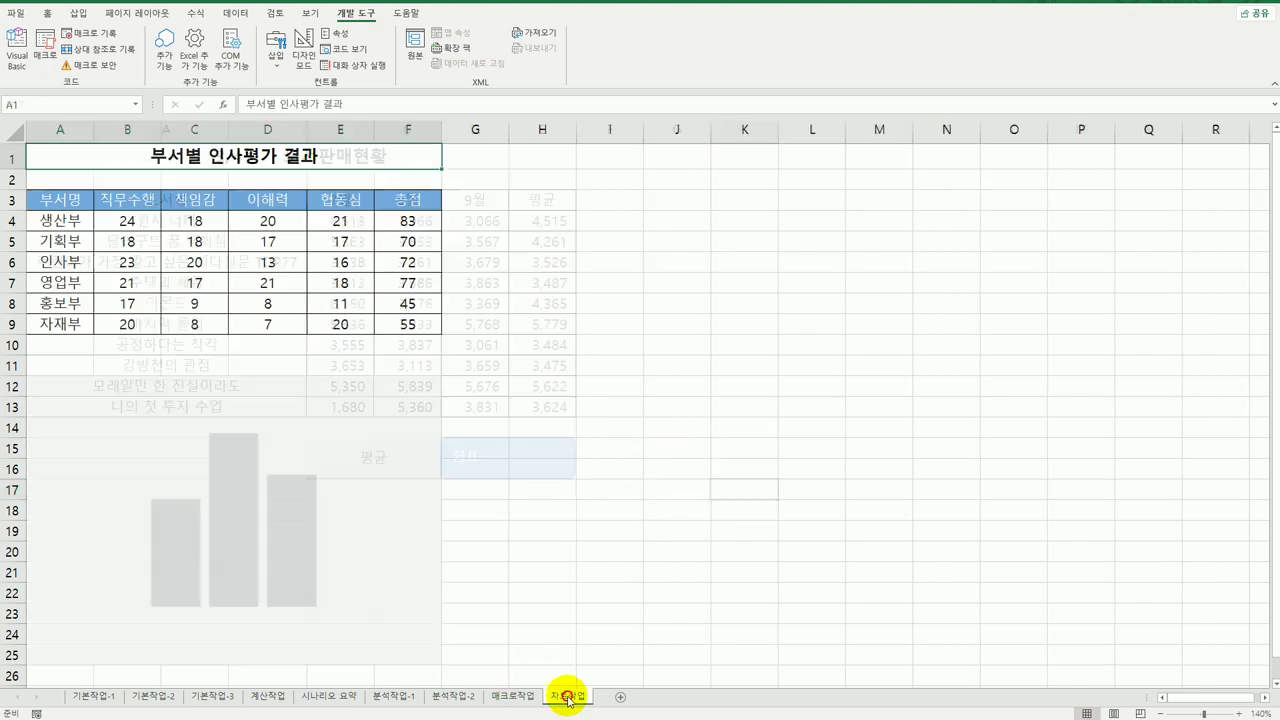
click(700, 550)
scroll(700, 548, down, 1)
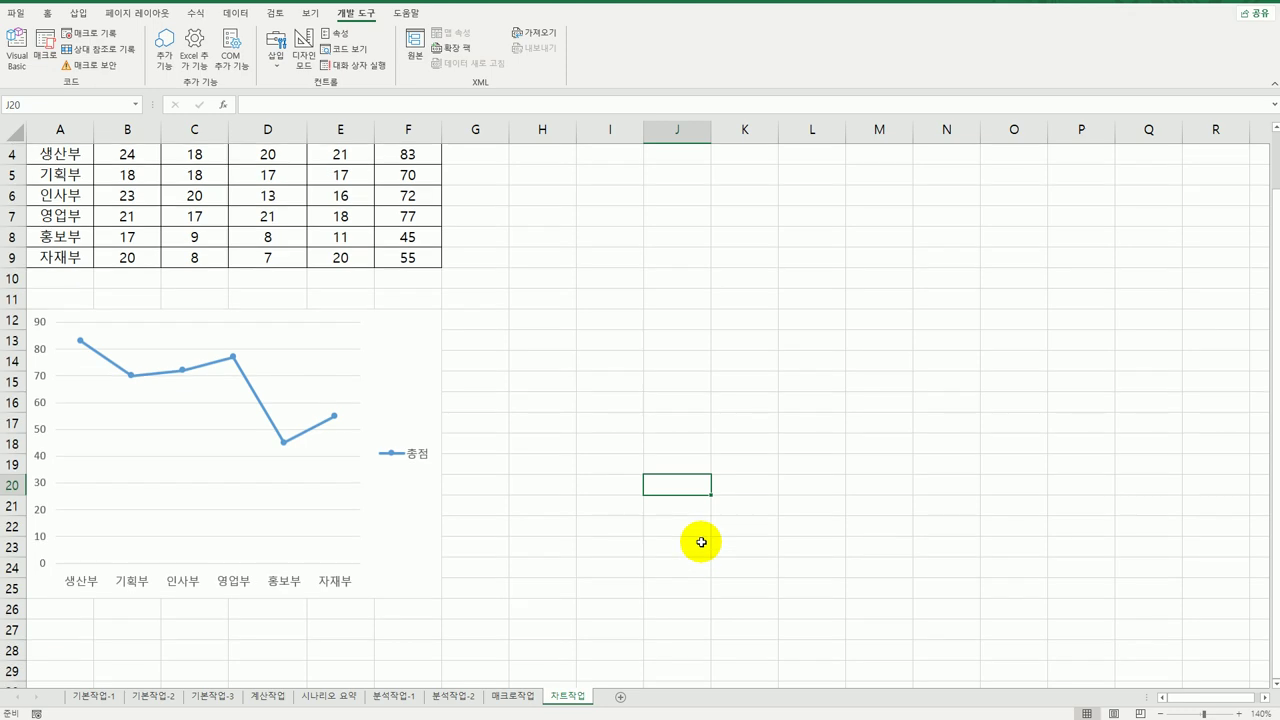
Change the line chart's type to 3차원 원형 (3-D pie).
right_click(390, 352)
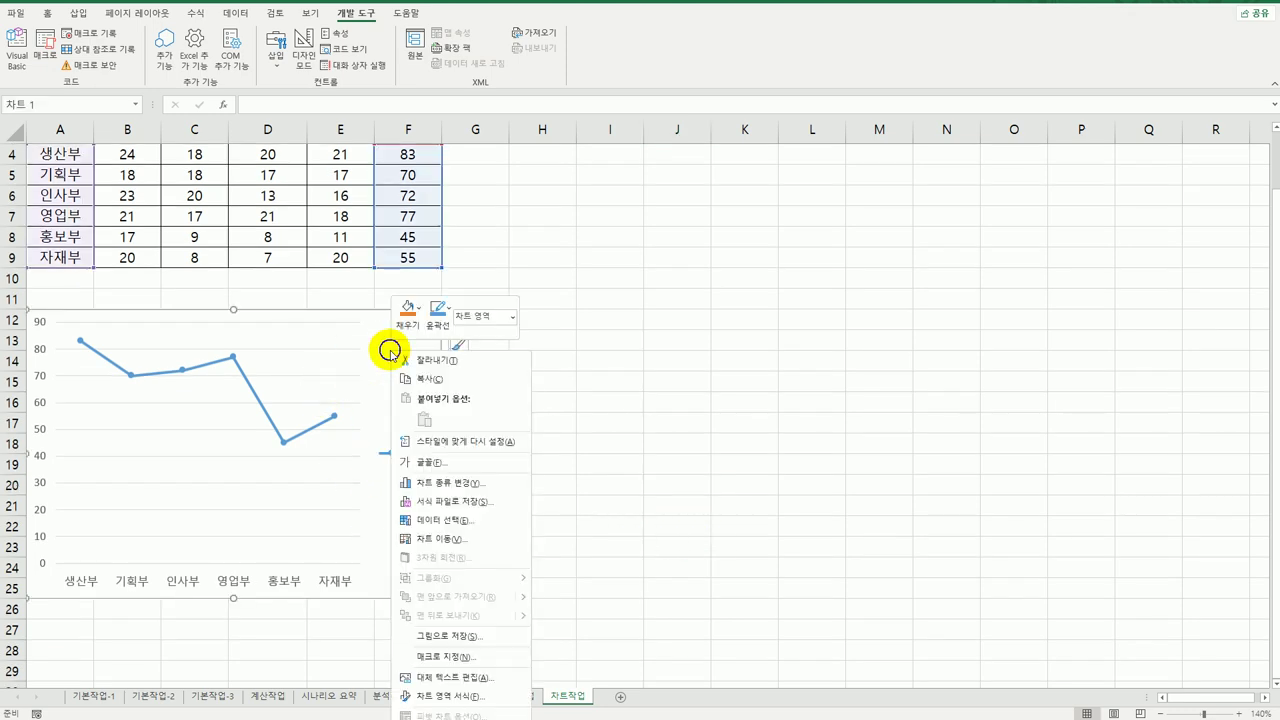
click(490, 488)
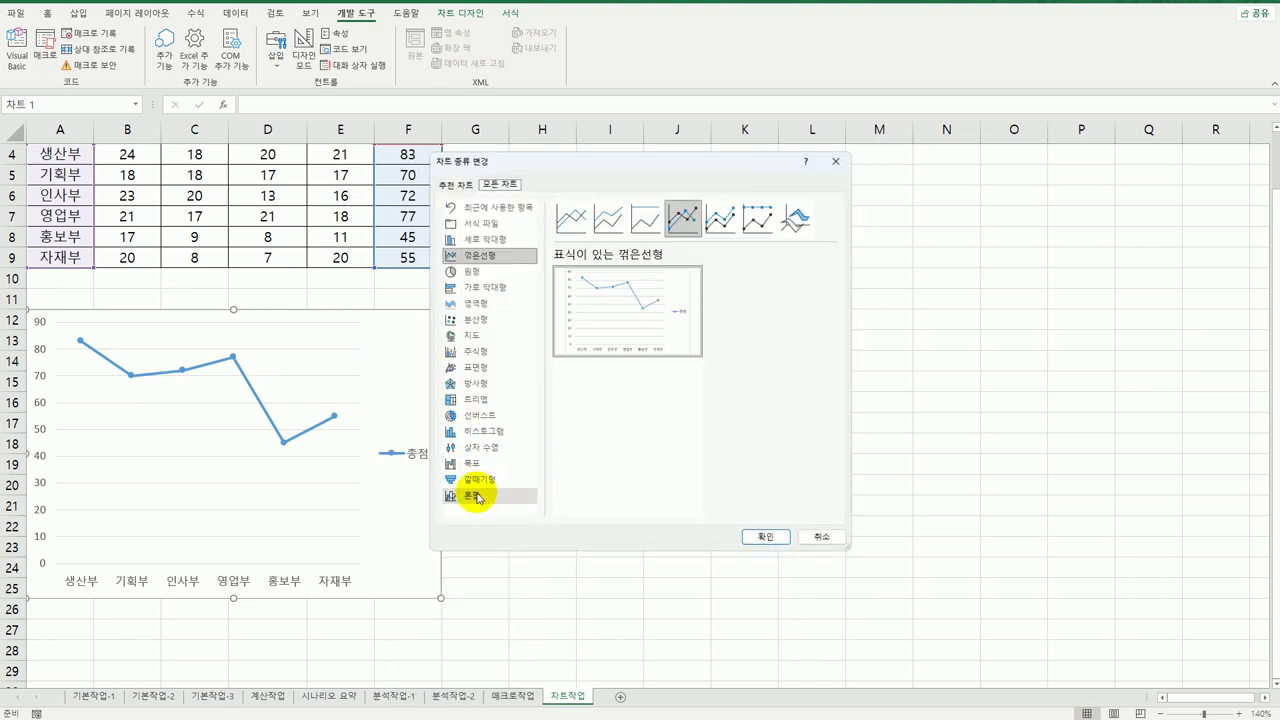
click(475, 274)
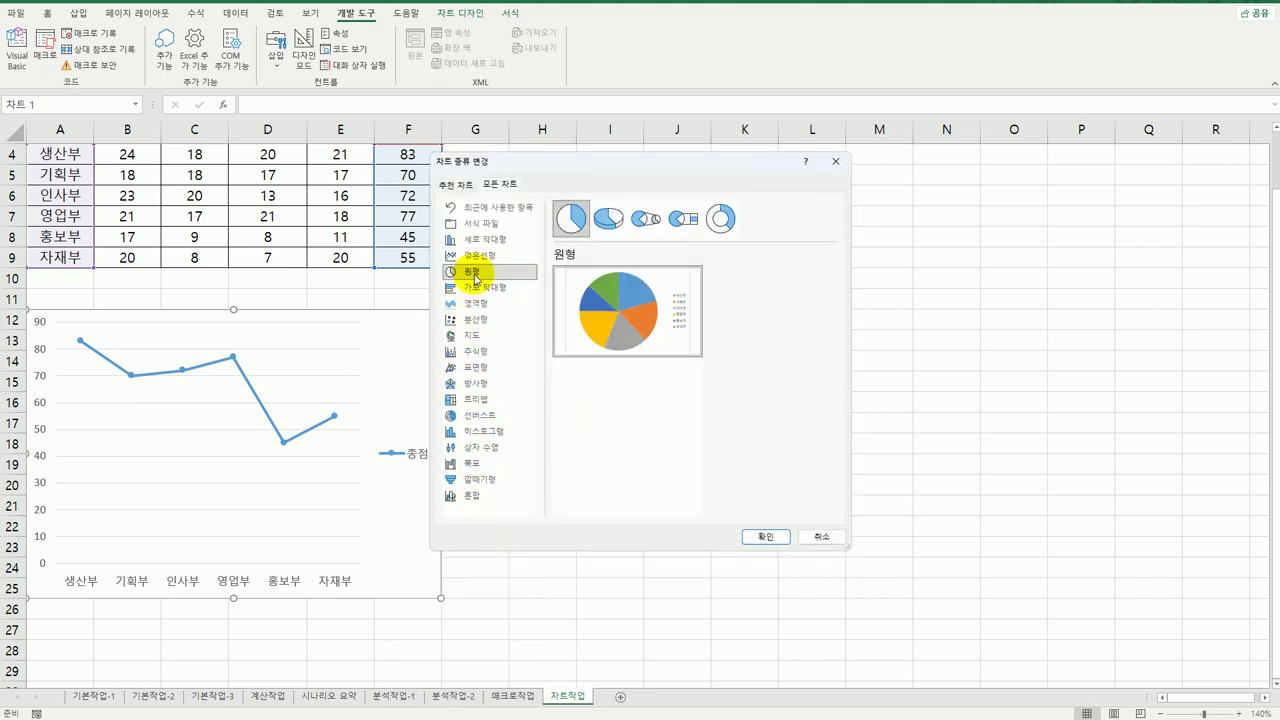
click(610, 220)
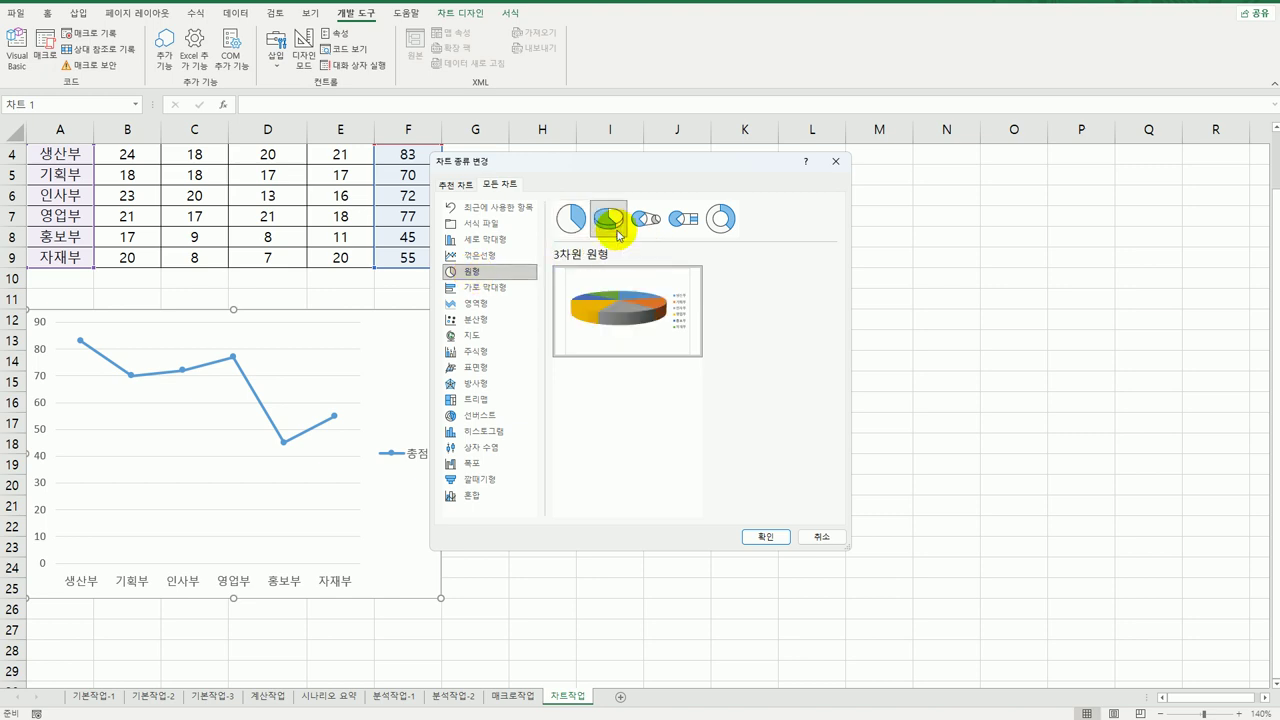
click(752, 536)
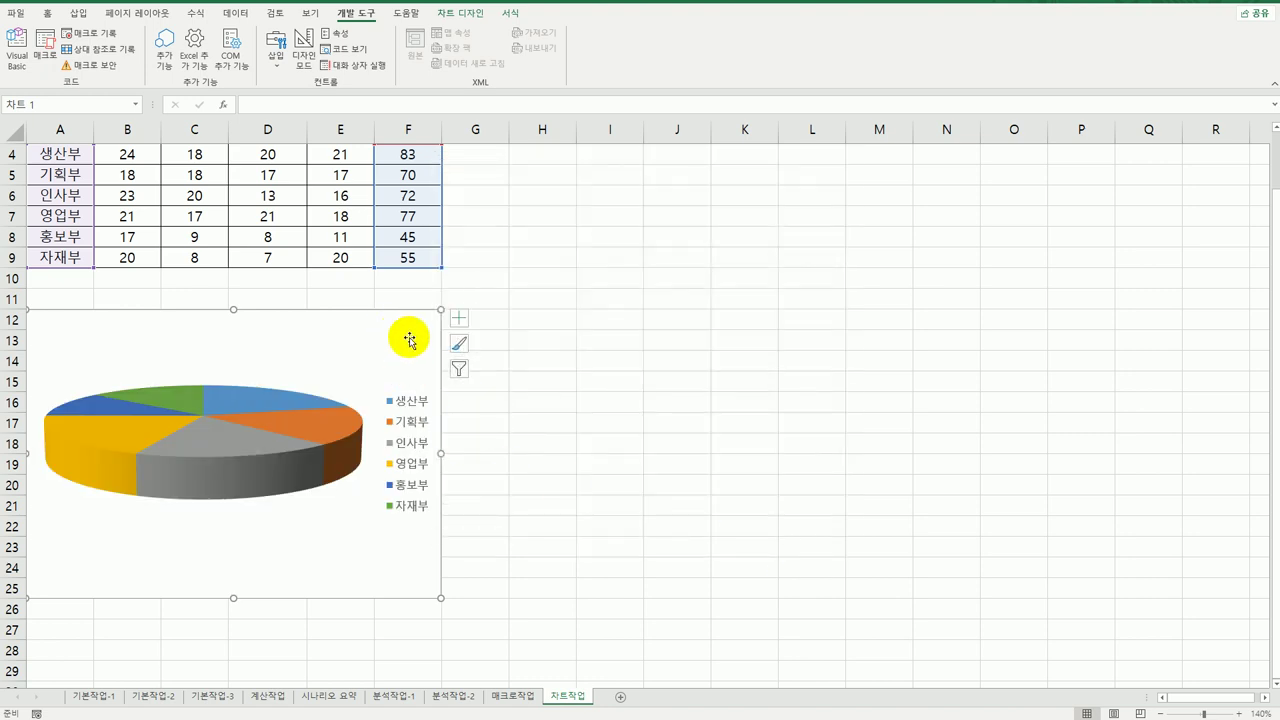
Add a chart title and link its text to cell A1 of the 차트작업 sheet.
click(458, 318)
click(534, 337)
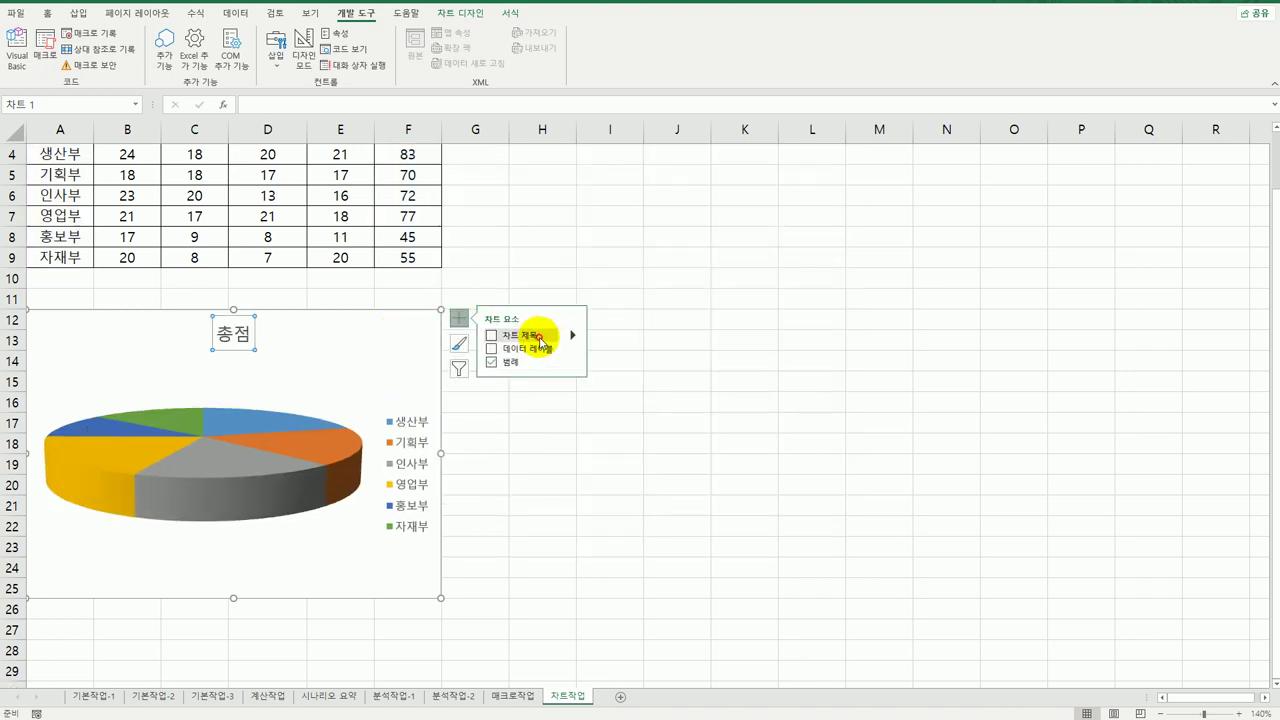
scroll(451, 251, up, 1)
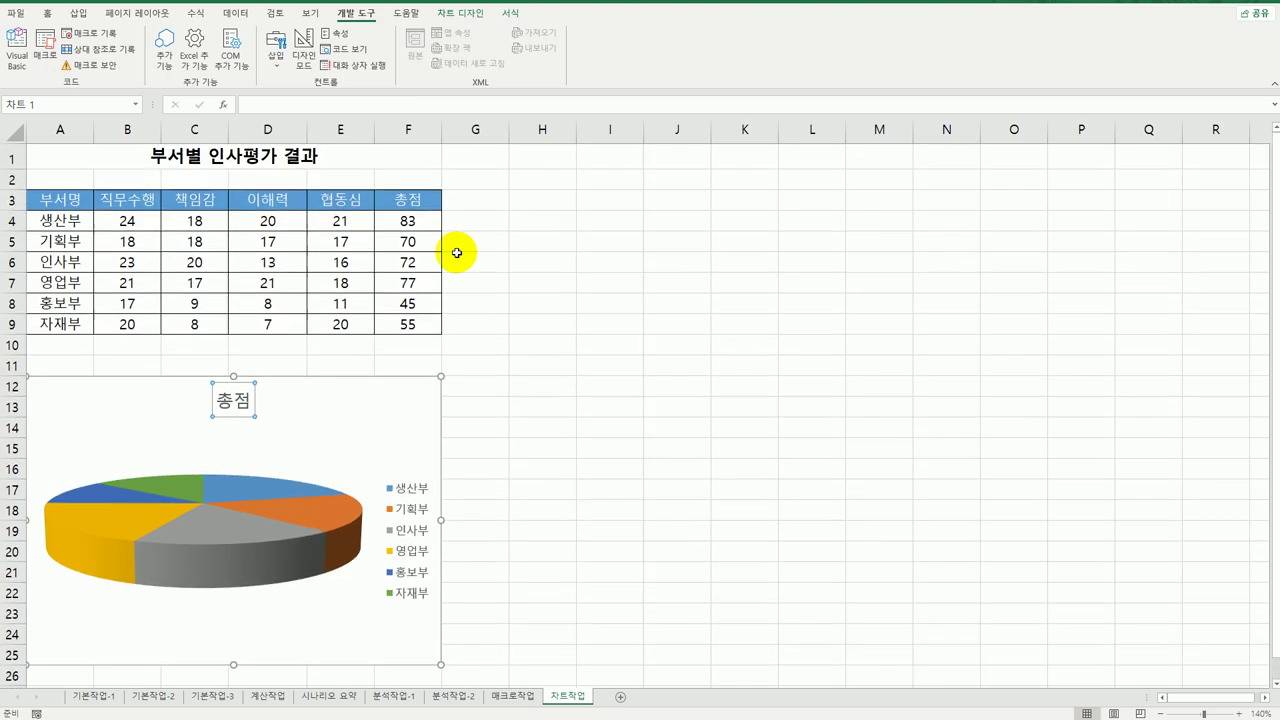
click(285, 101)
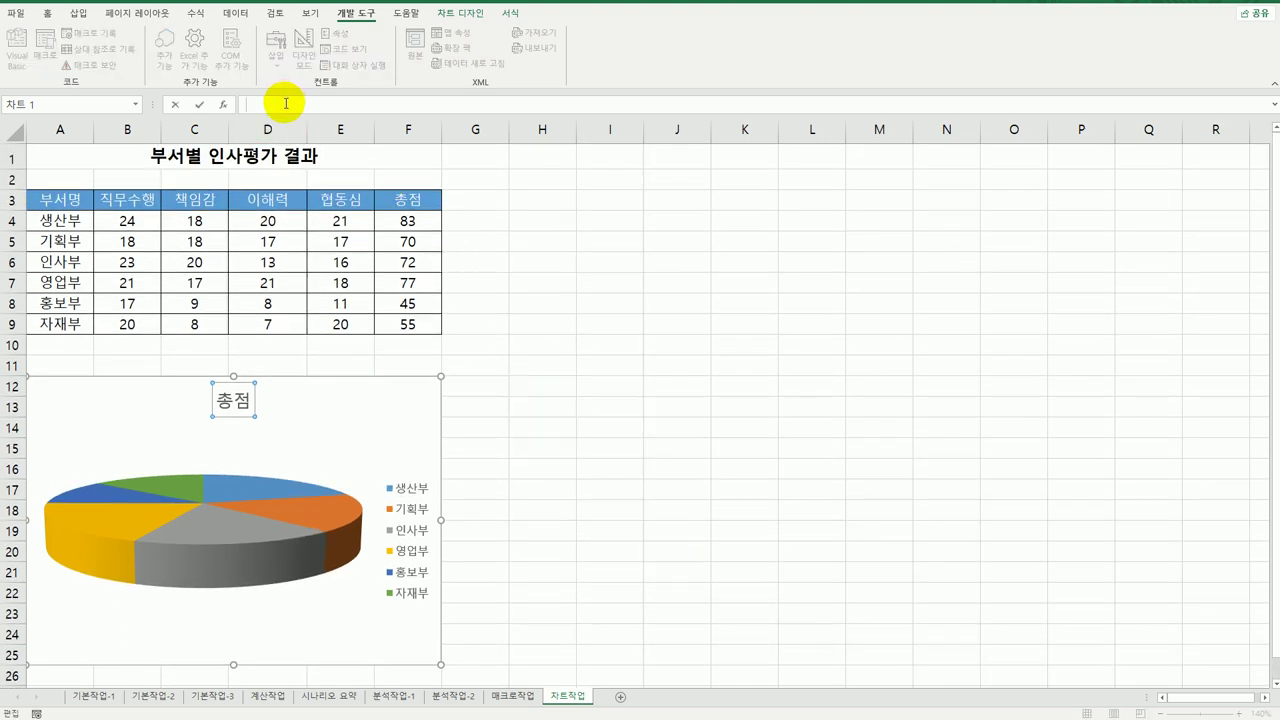
text(=)
click(84, 161)
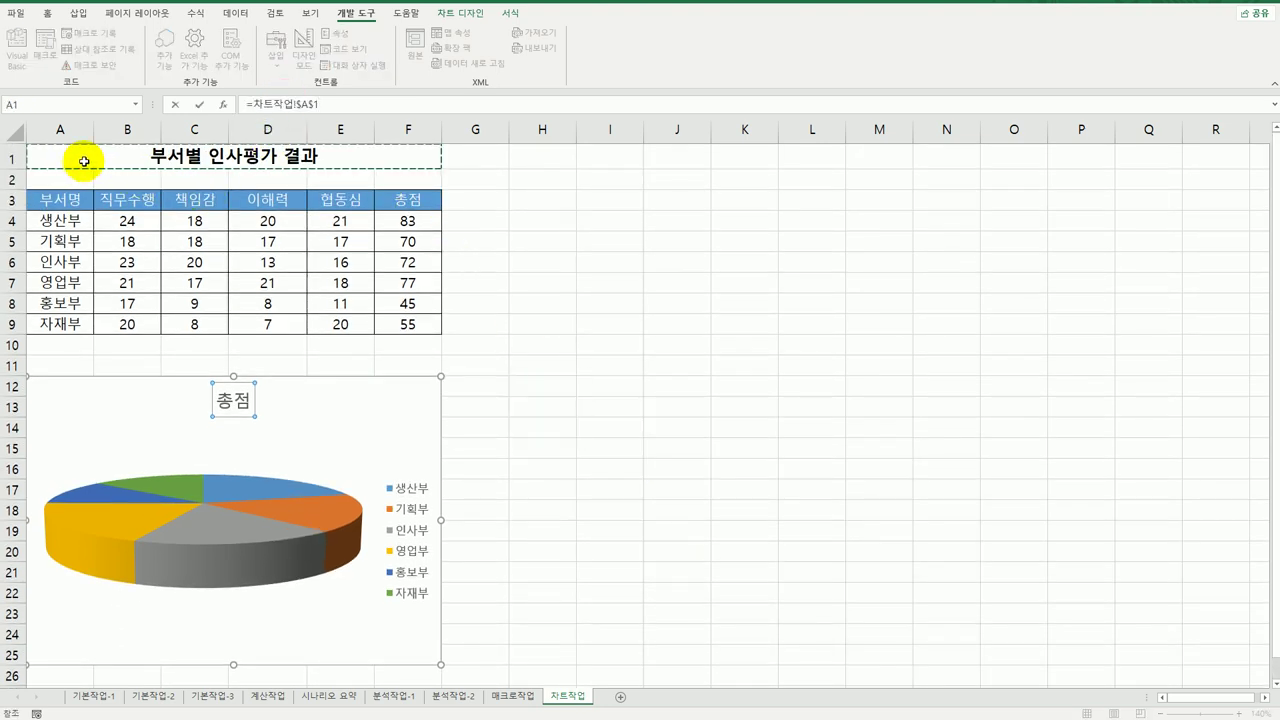
key(Return)
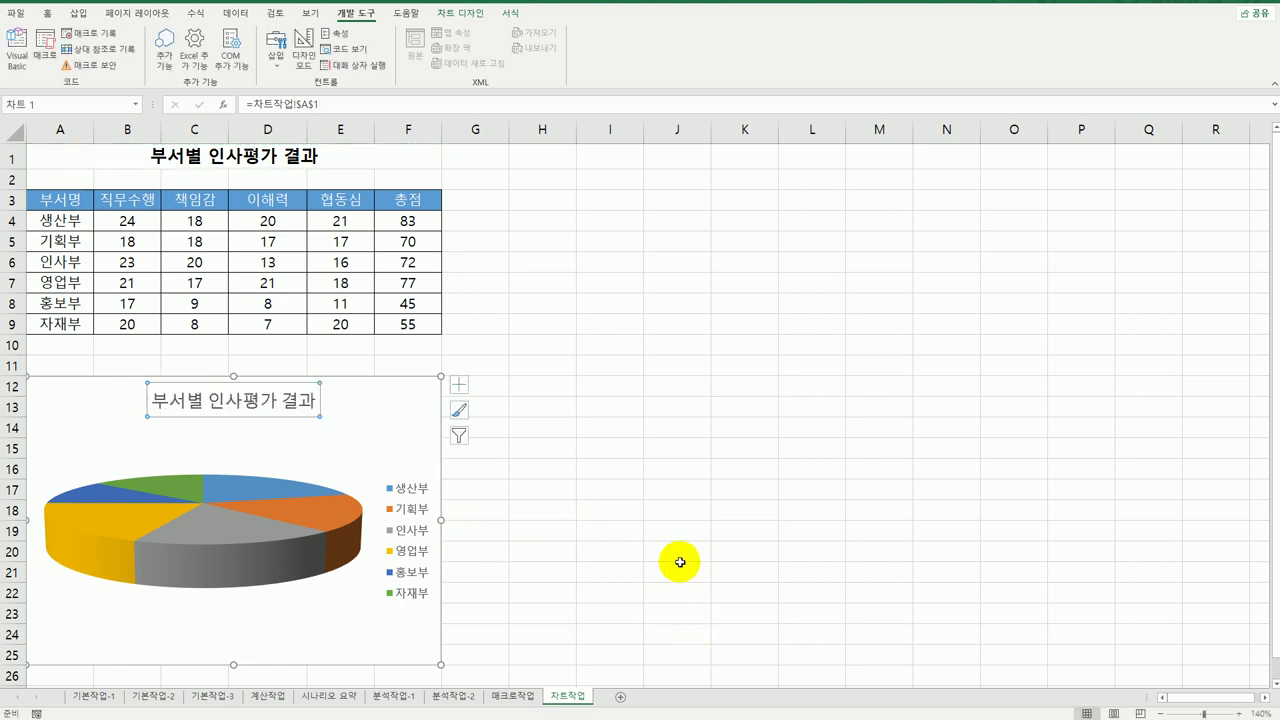
Set the pie series' angle of first slice (첫째 조각의 각) to 15°.
scroll(678, 561, down, 2)
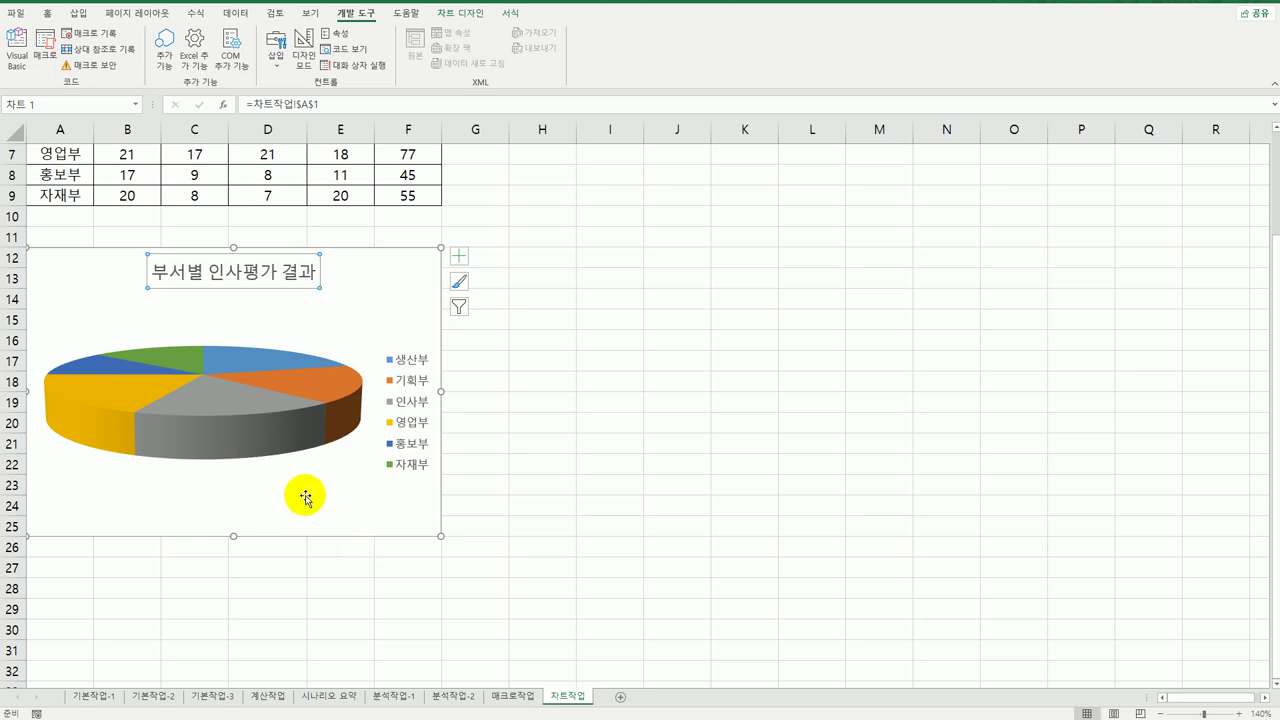
right_click(276, 363)
click(365, 507)
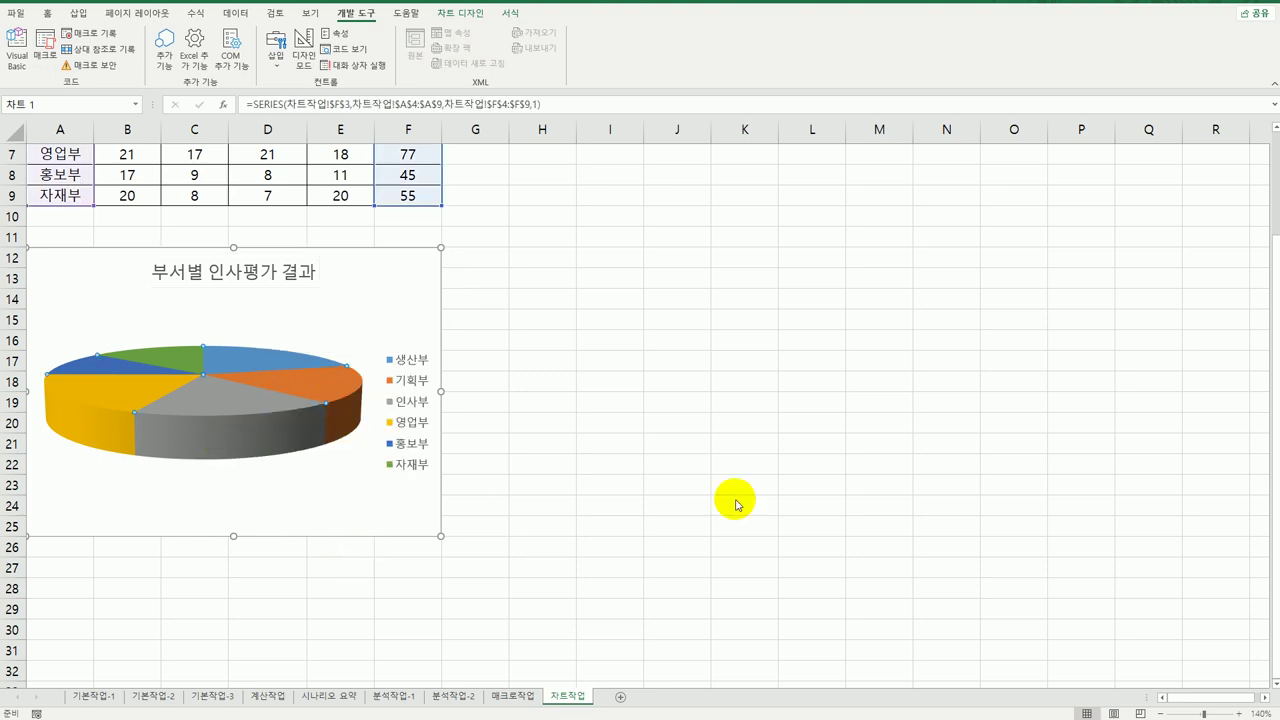
double_click(1236, 240)
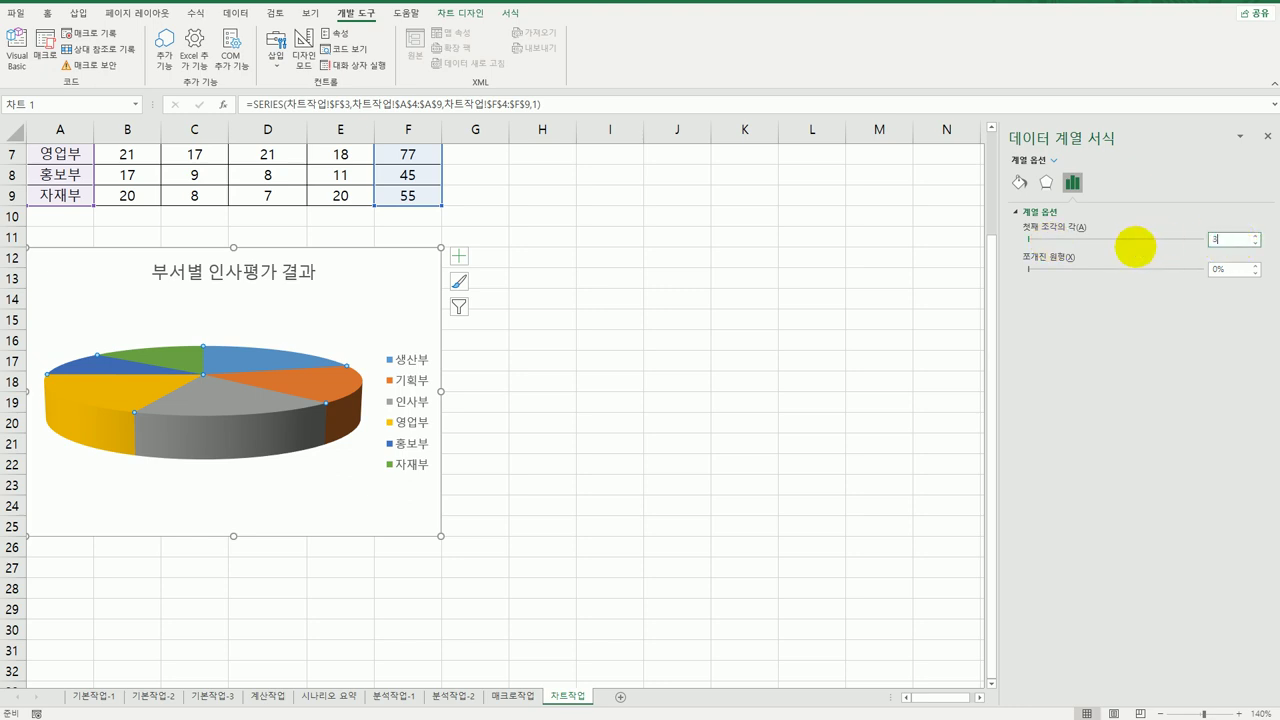
key(Return)
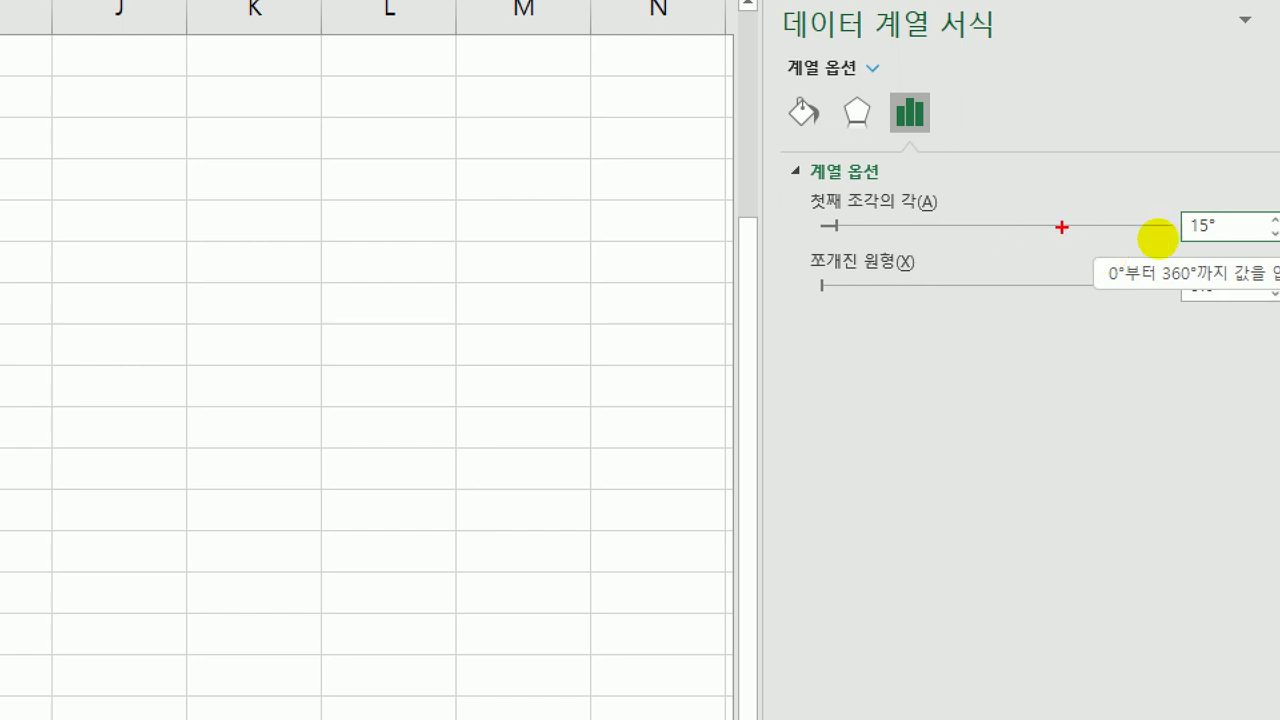
drag(1234, 250, 762, 215)
mouse_move(995, 232)
mouse_down()
mouse_move(1180, 220)
mouse_move(1229, 240)
mouse_move(1205, 252)
mouse_up()
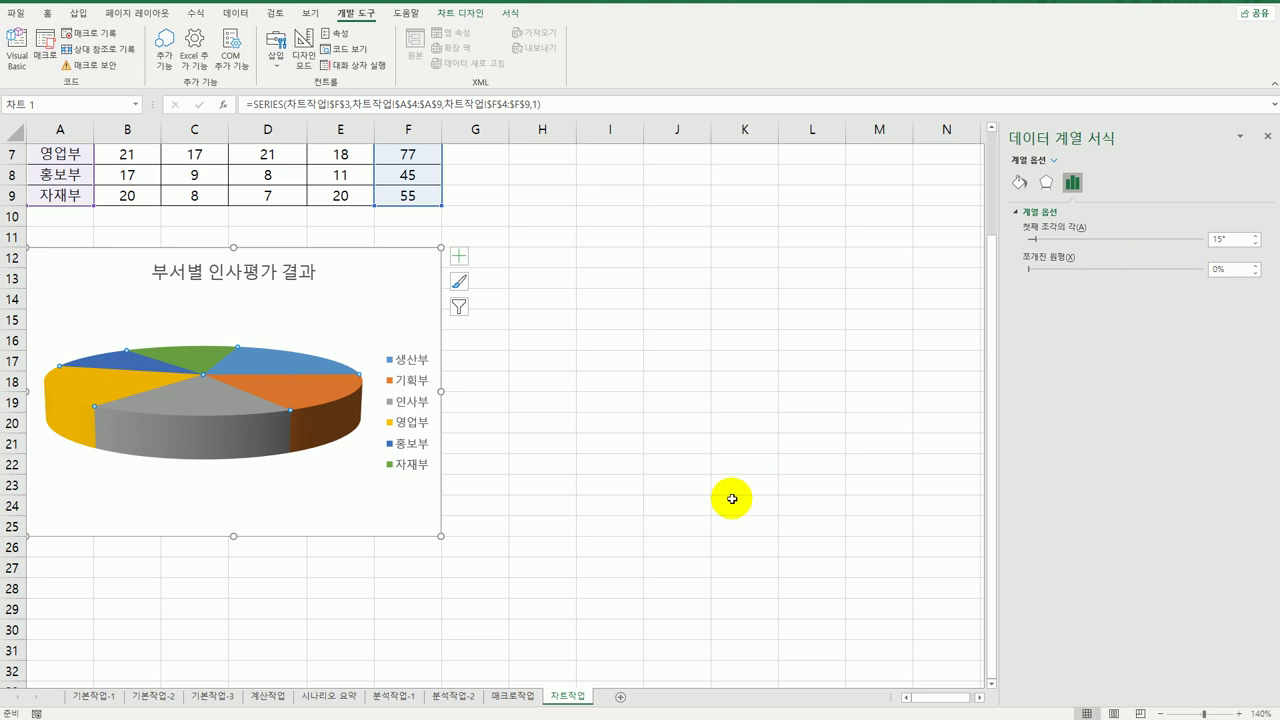
Set the pie chart's 3-D rotation (3차원 회전) to 30° for Y 회전.
click(277, 378)
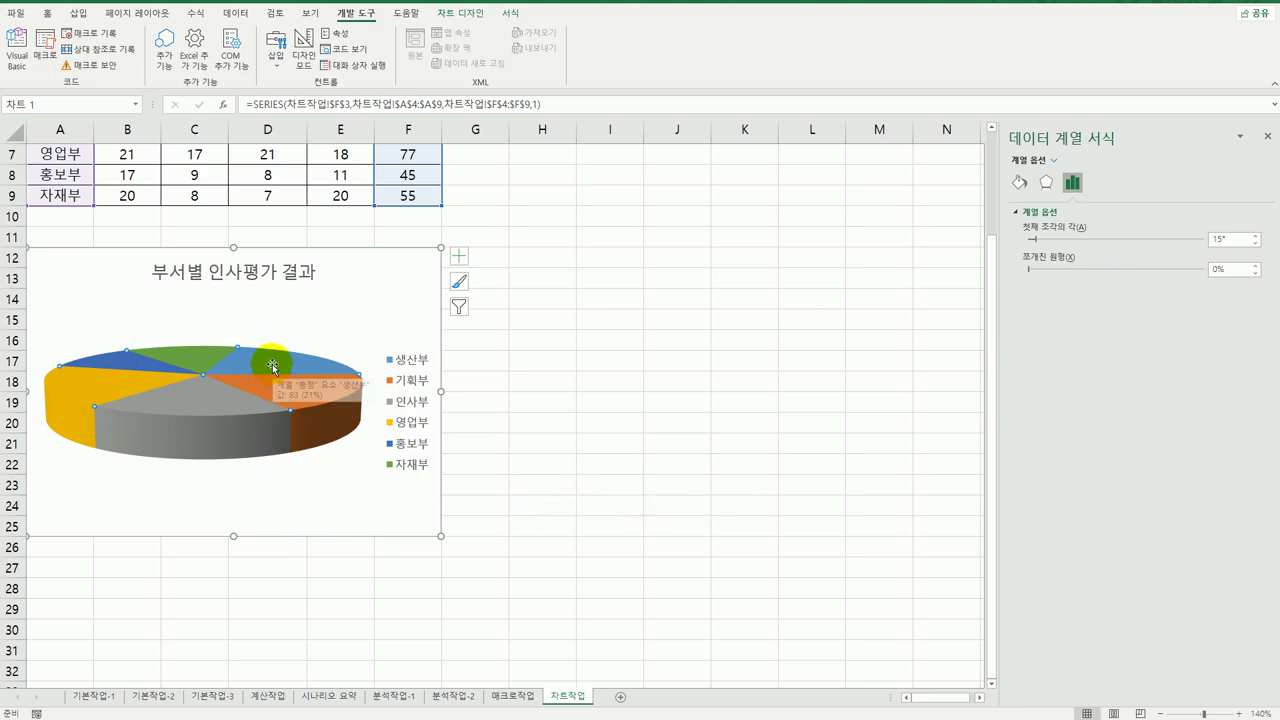
right_click(274, 367)
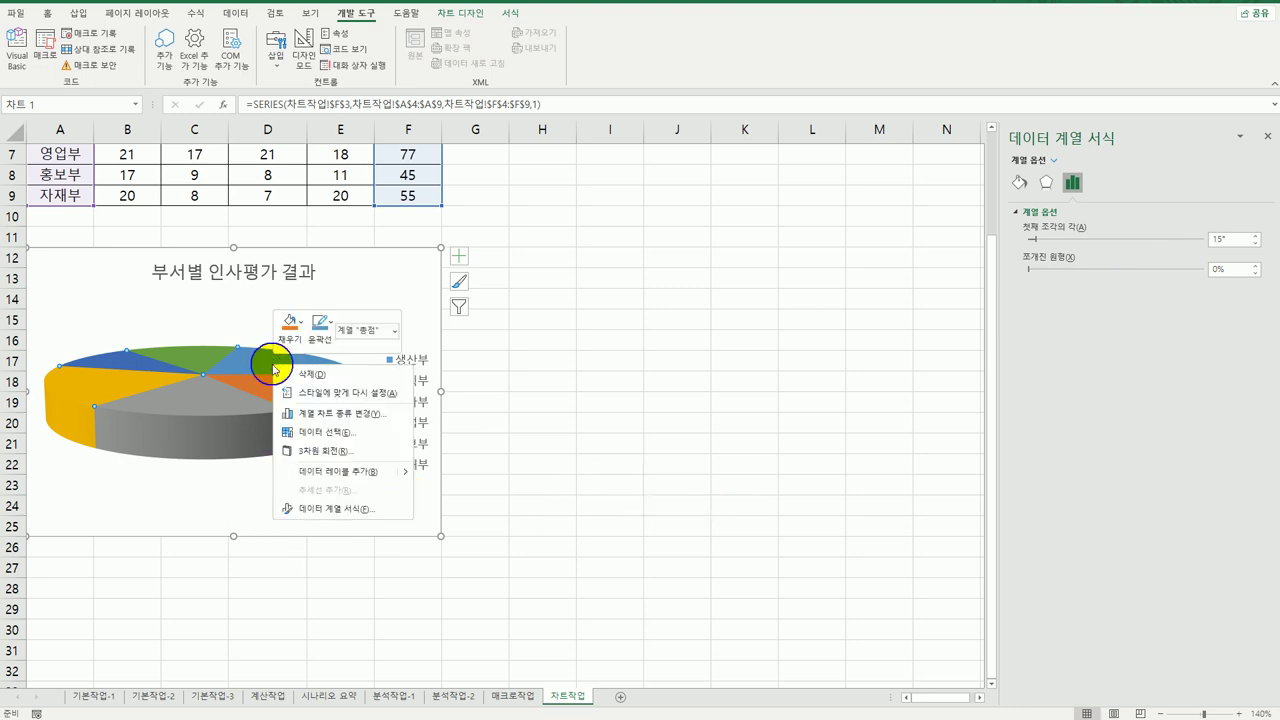
click(360, 452)
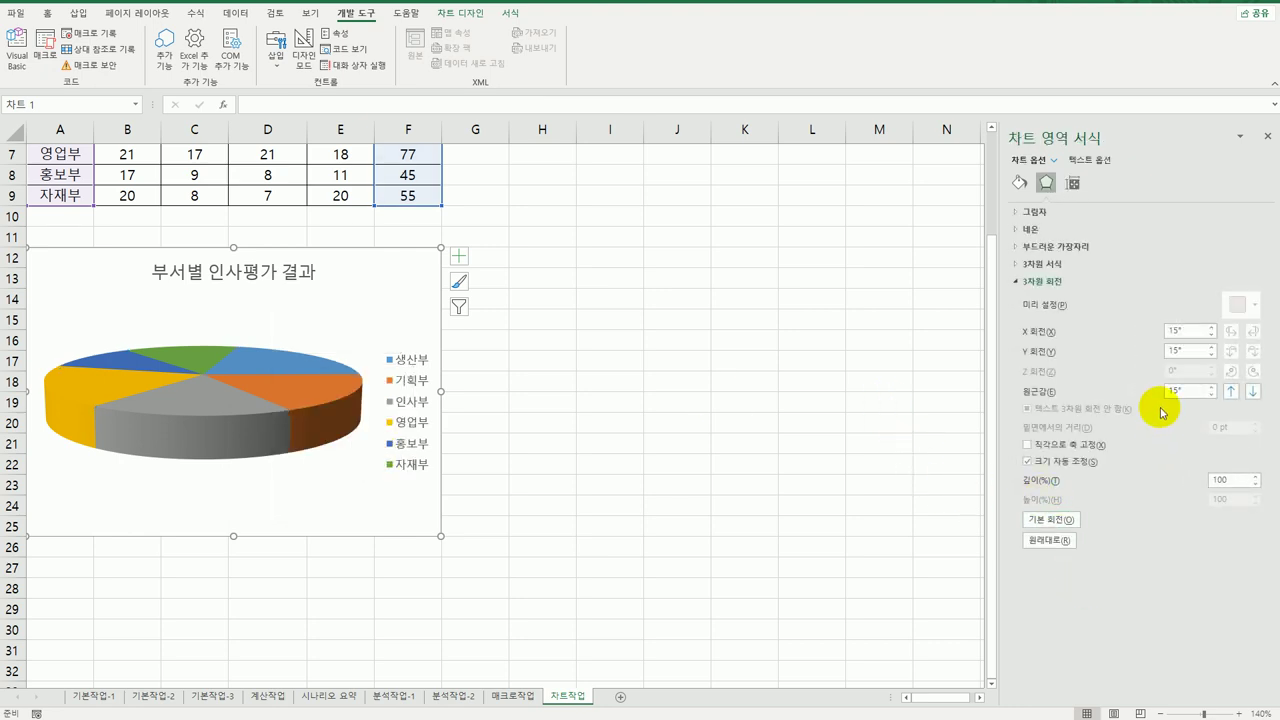
double_click(1178, 351)
text(3)
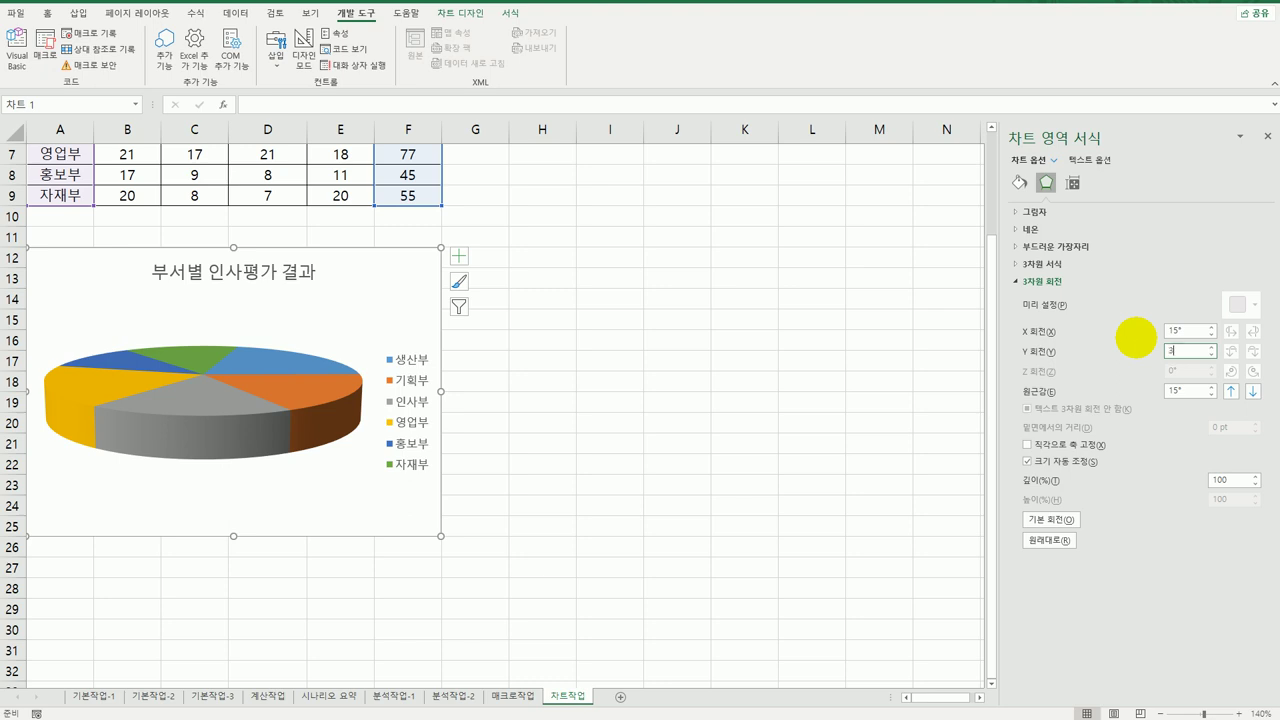
text(0)
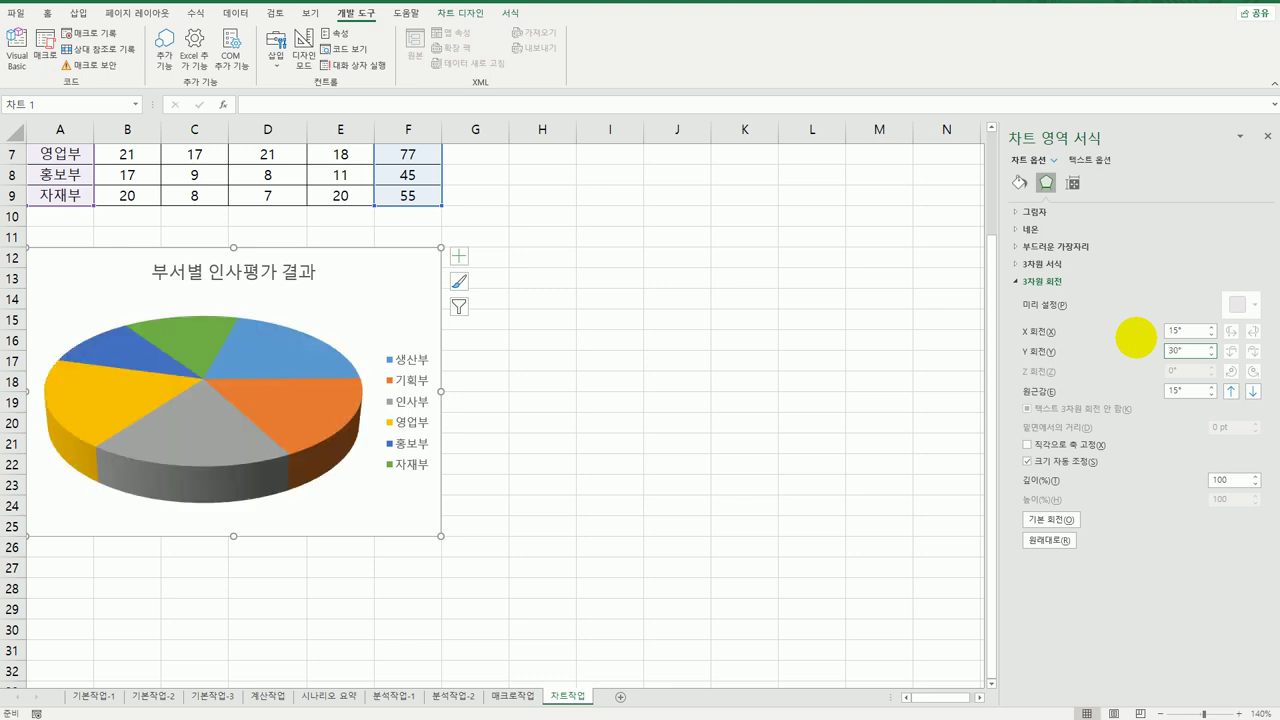
Add data labels to the pie series at the 바깥쪽 끝에 (outside end) position and deselect the chart.
click(289, 368)
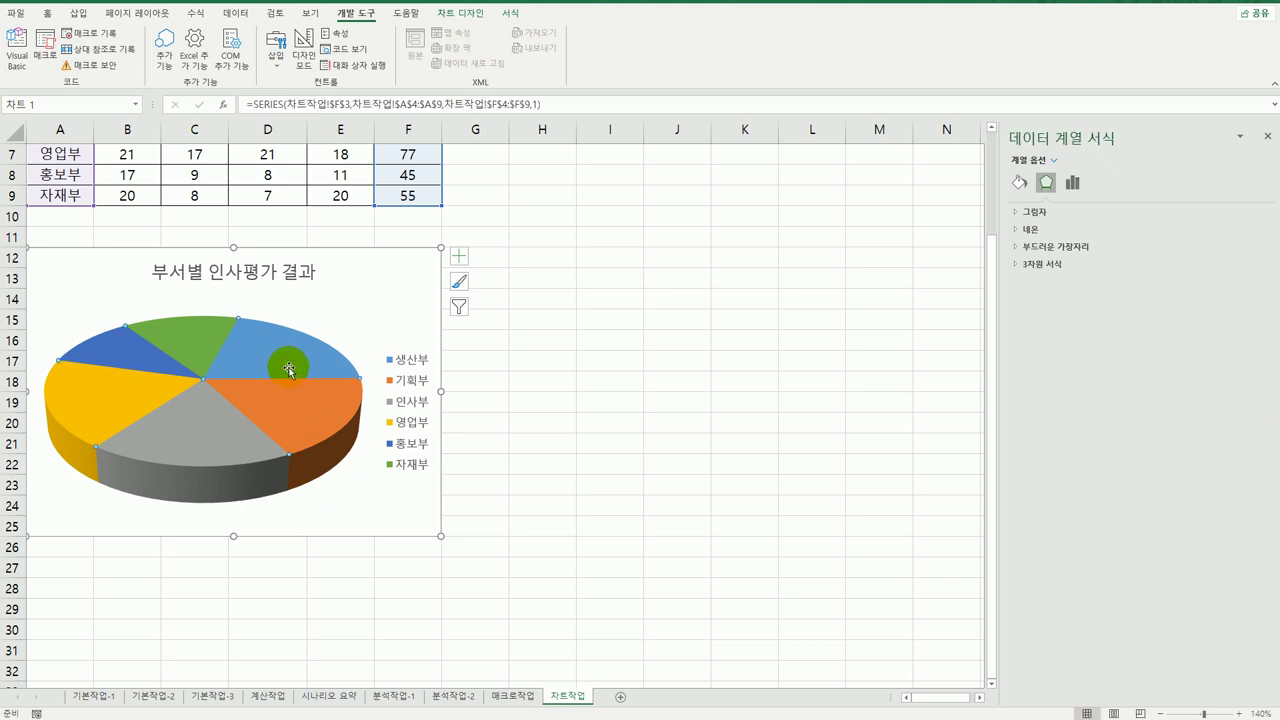
click(460, 258)
click(573, 288)
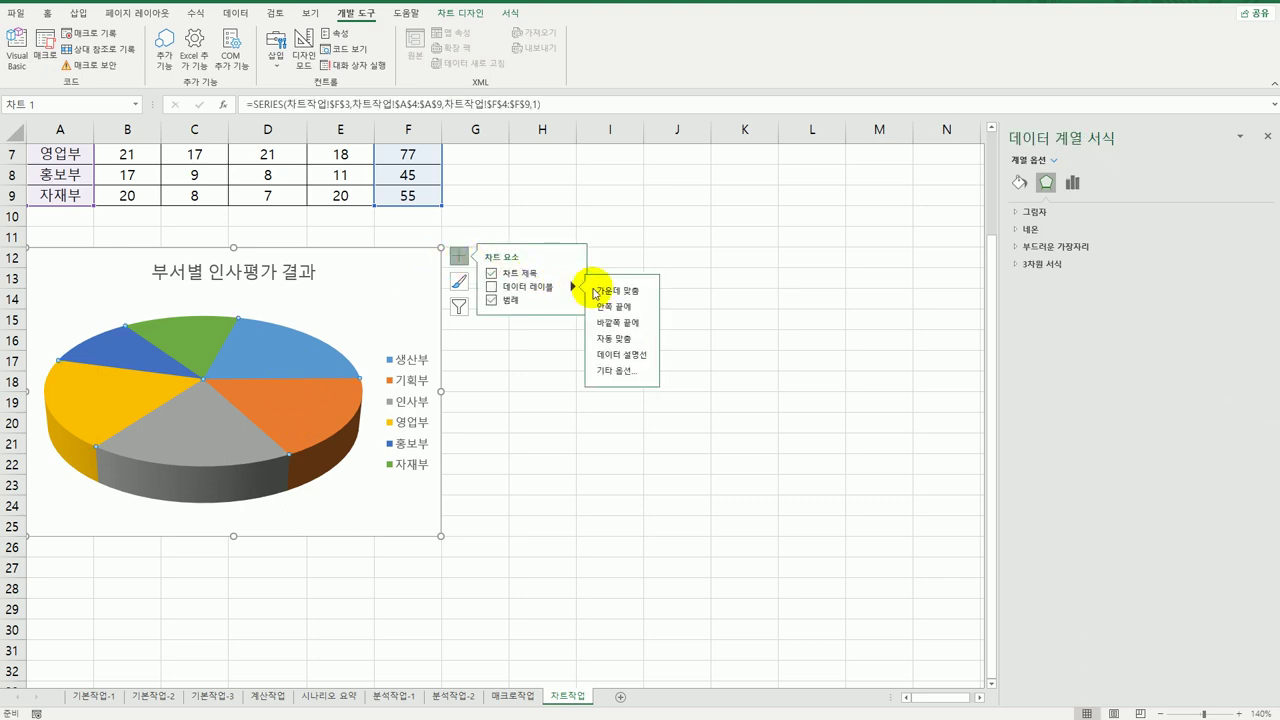
click(630, 322)
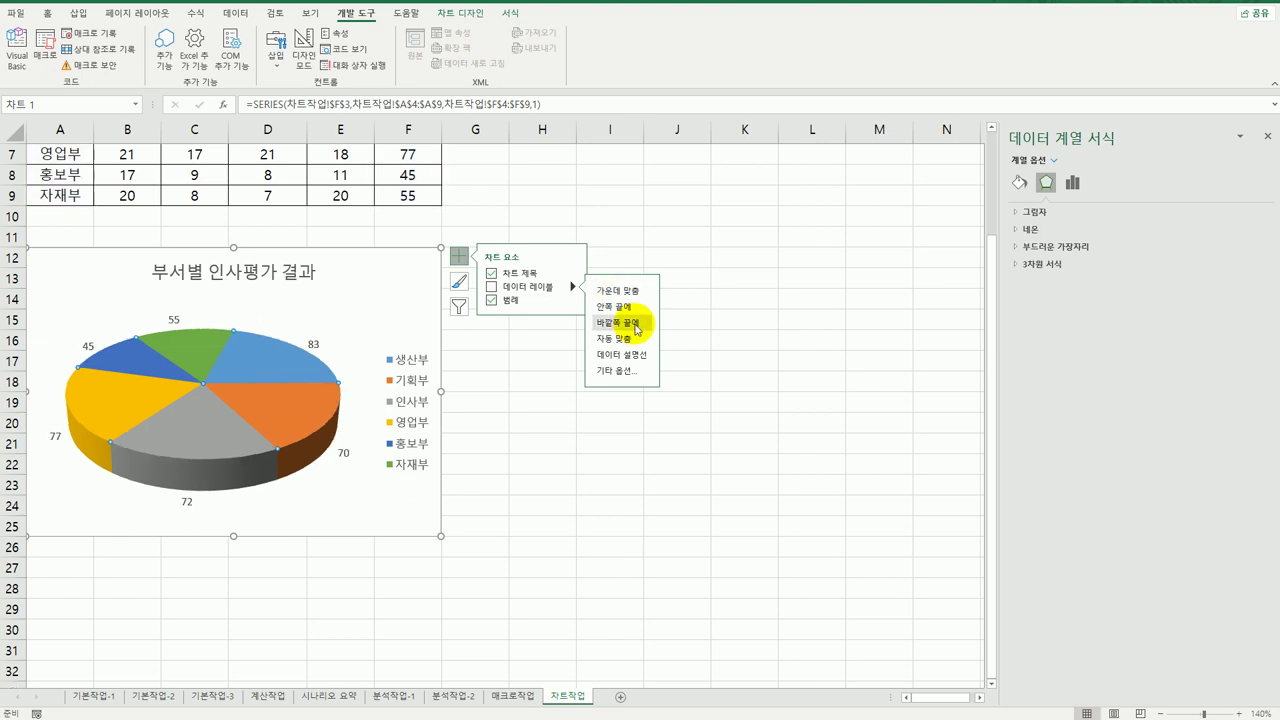
click(657, 520)
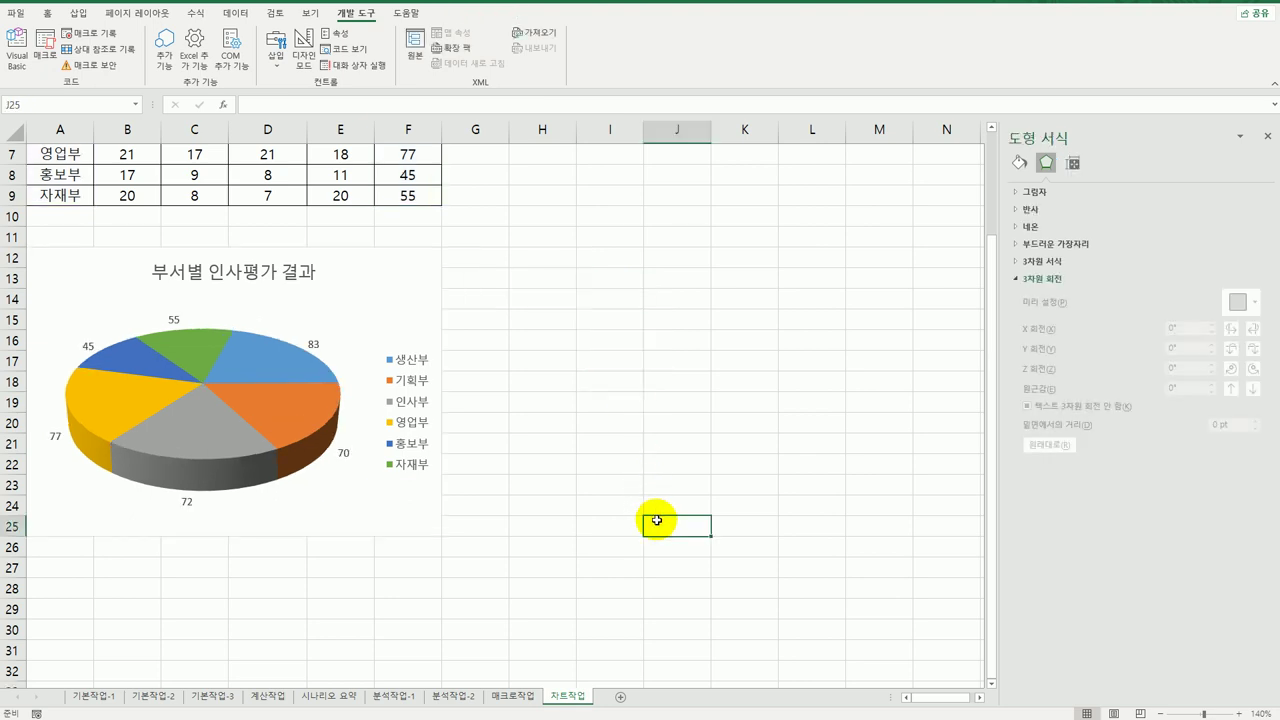